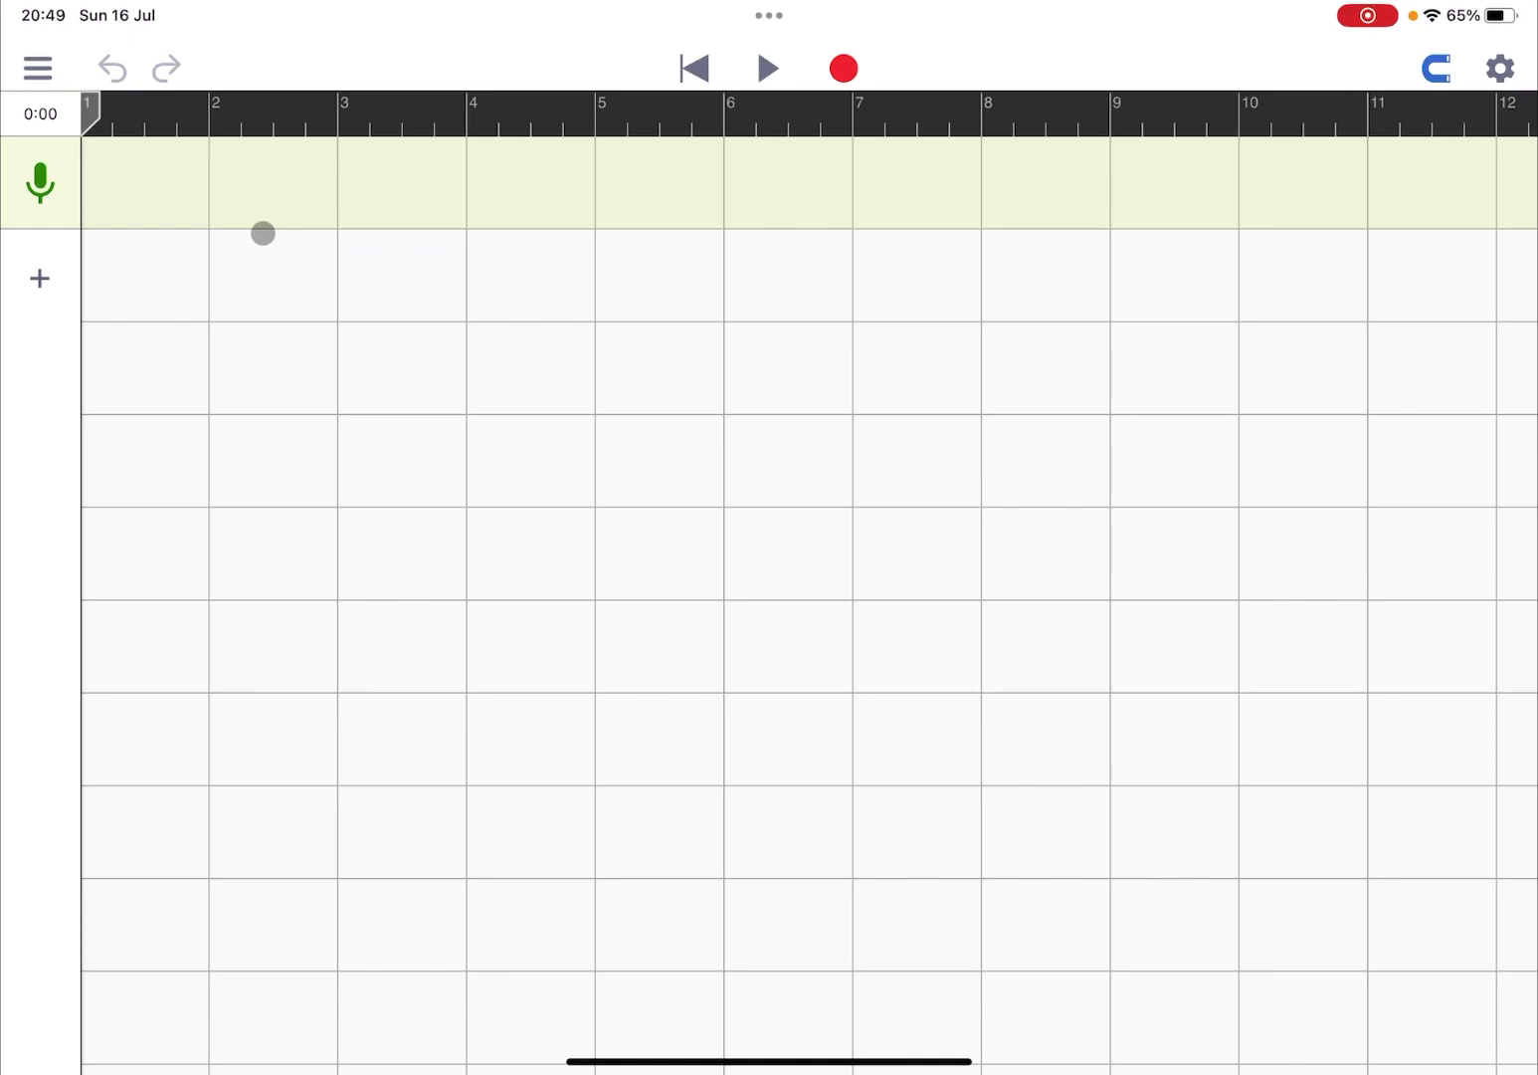
Step: Look at the Export Song options without exporting, then bring up the Pro Version page
{"action": "left_click", "coordinate": [38, 69]}
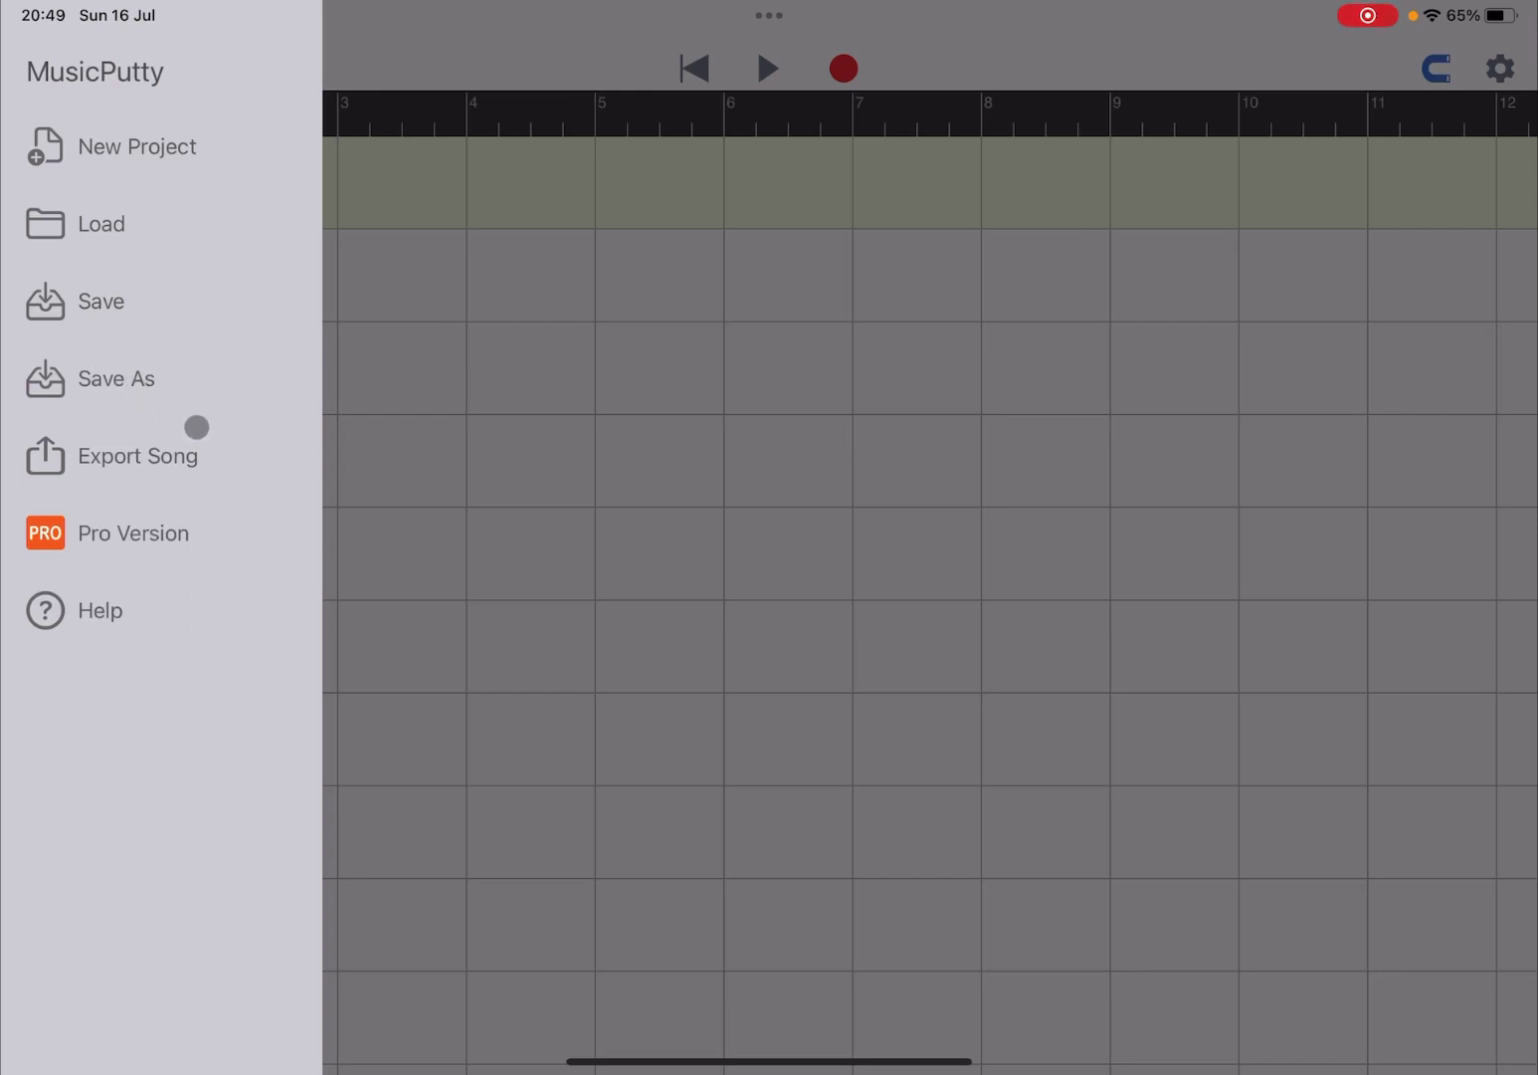
{"action": "left_click", "coordinate": [169, 451]}
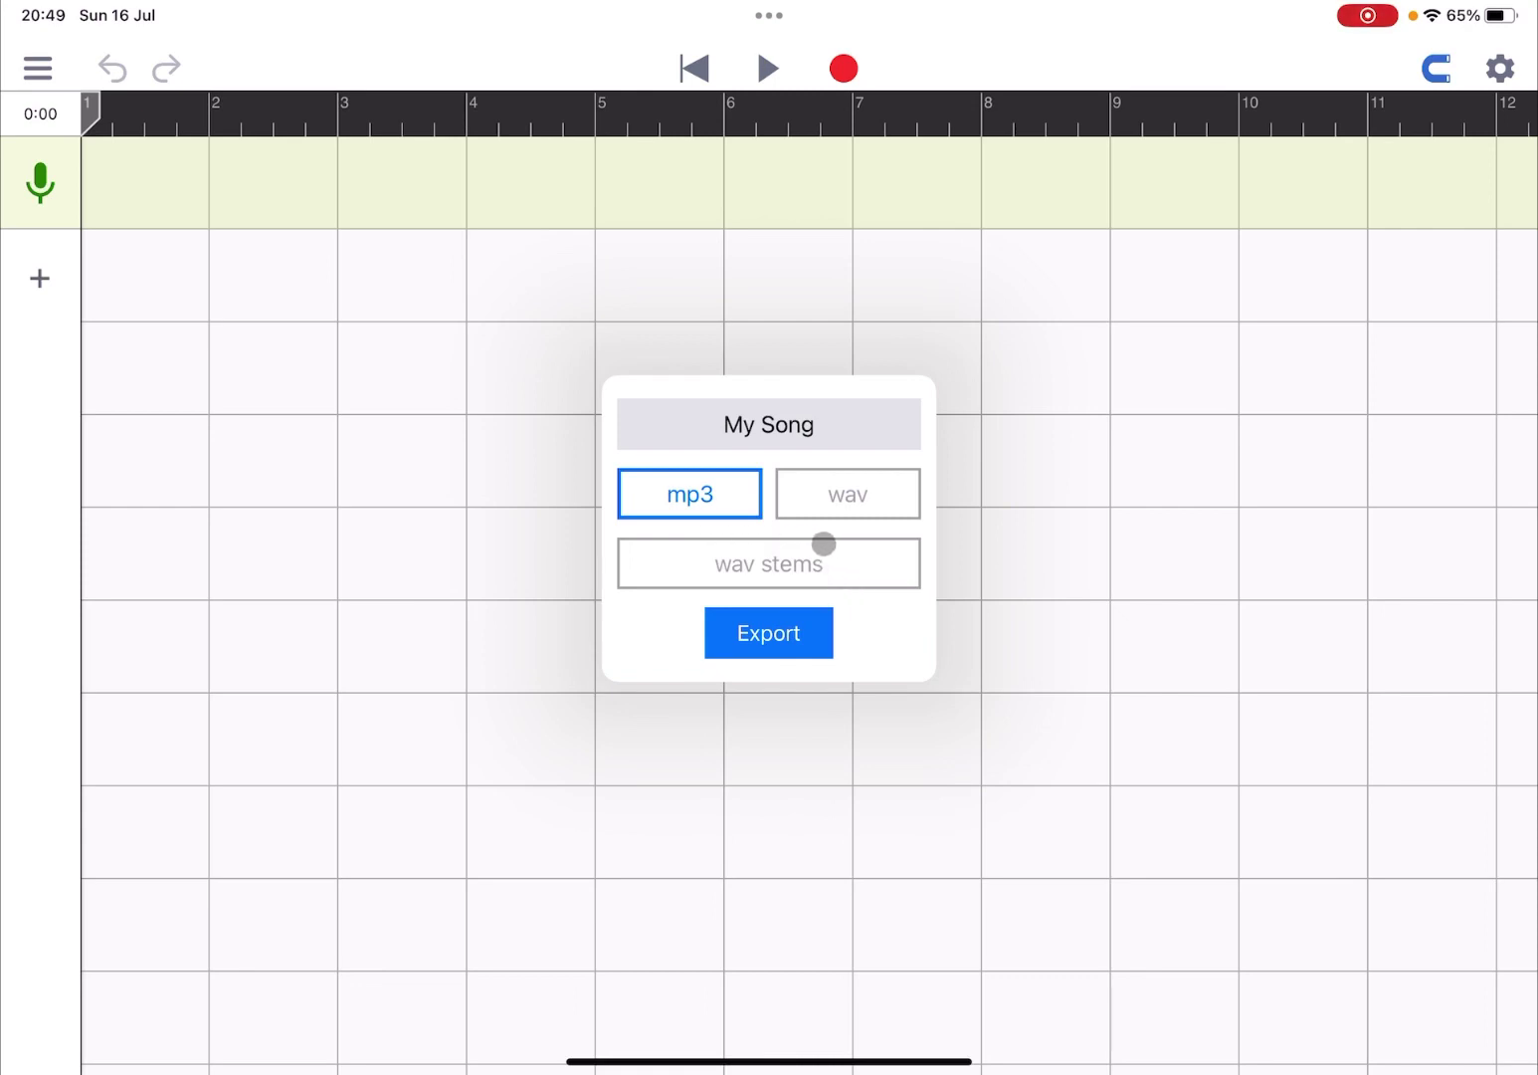
{"action": "left_click", "coordinate": [410, 468]}
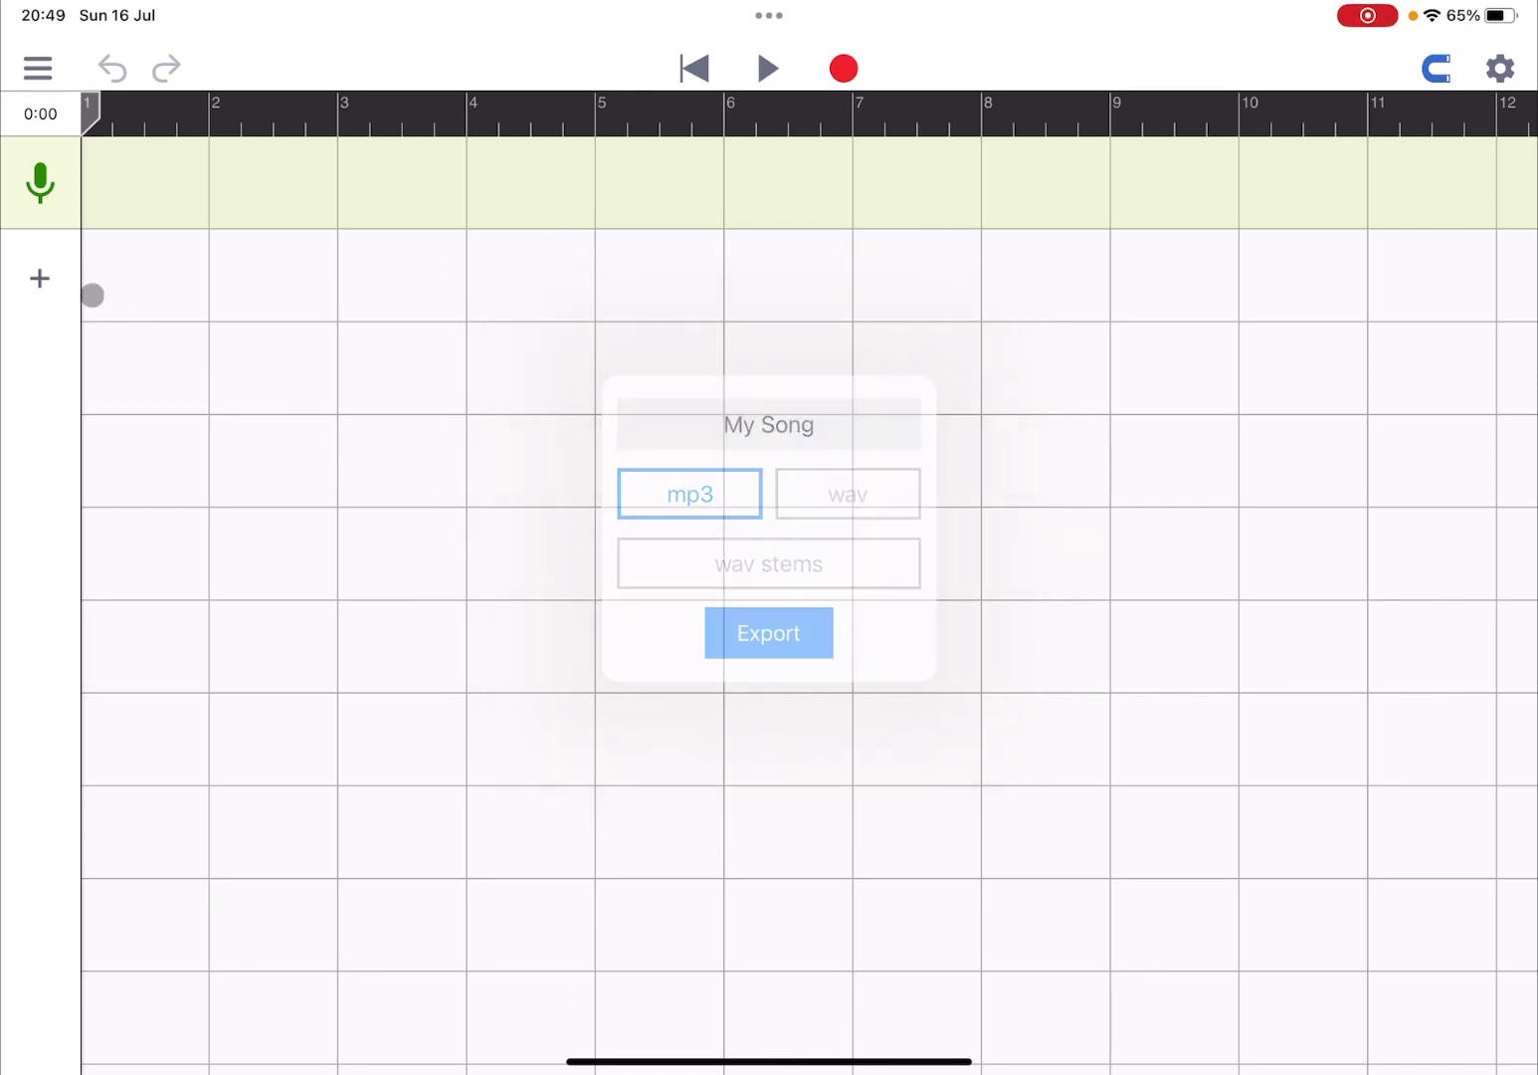
{"action": "left_click", "coordinate": [27, 68]}
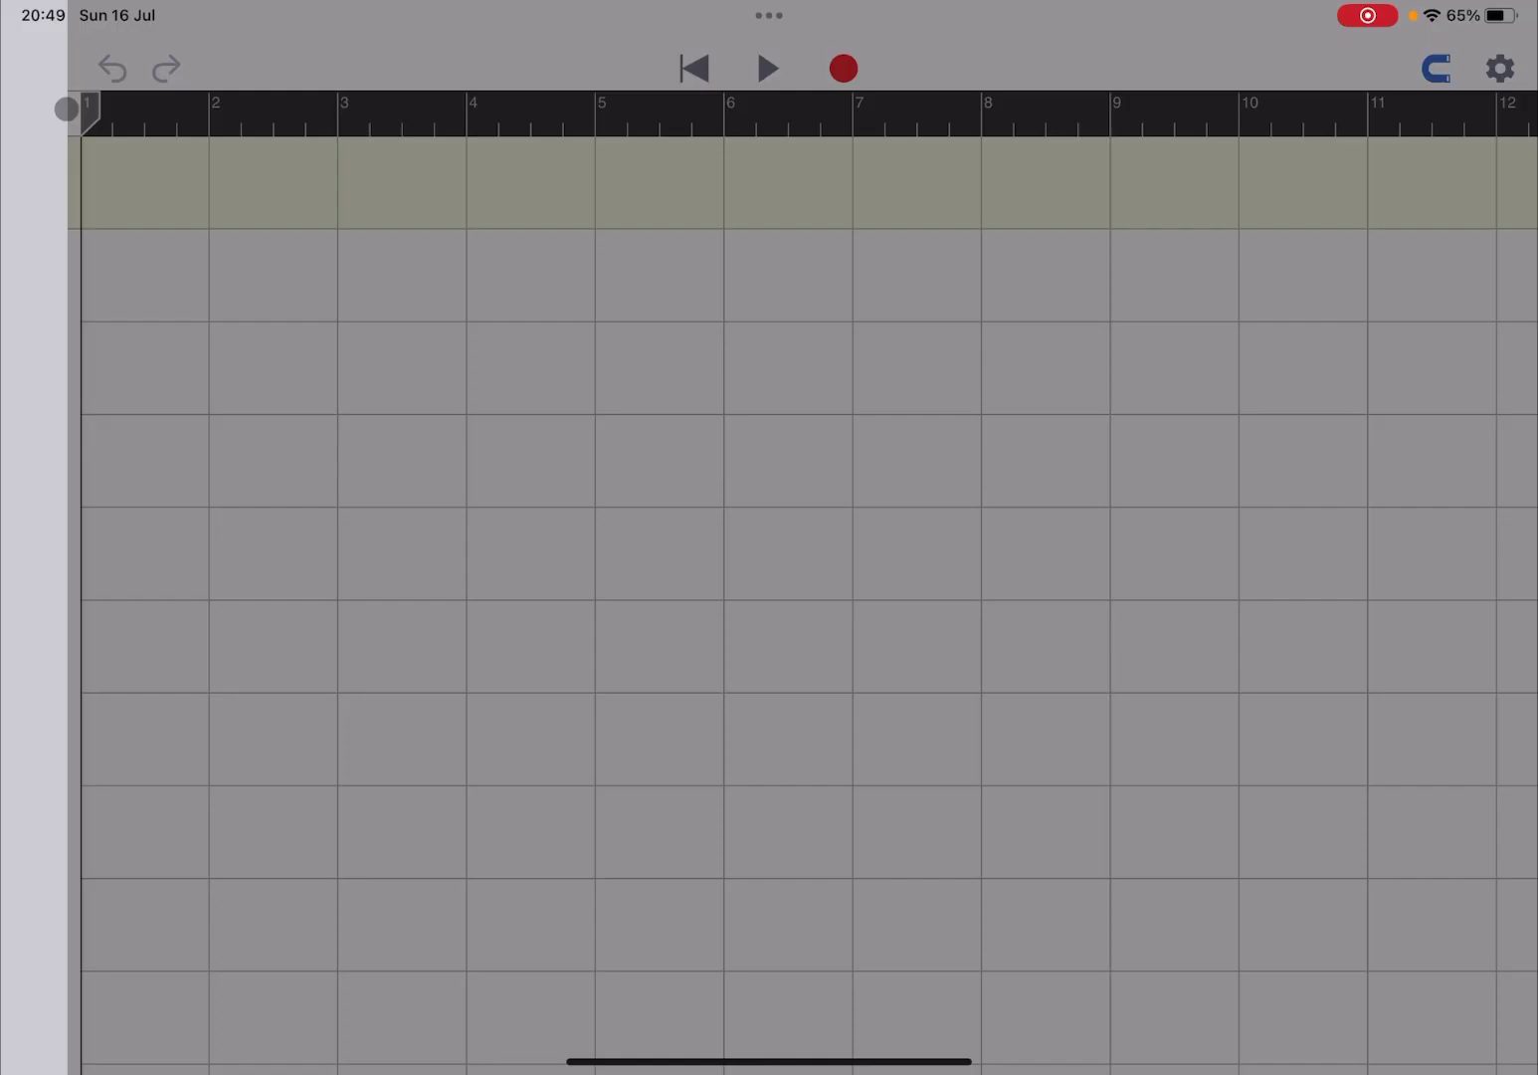
{"action": "left_click", "coordinate": [129, 532]}
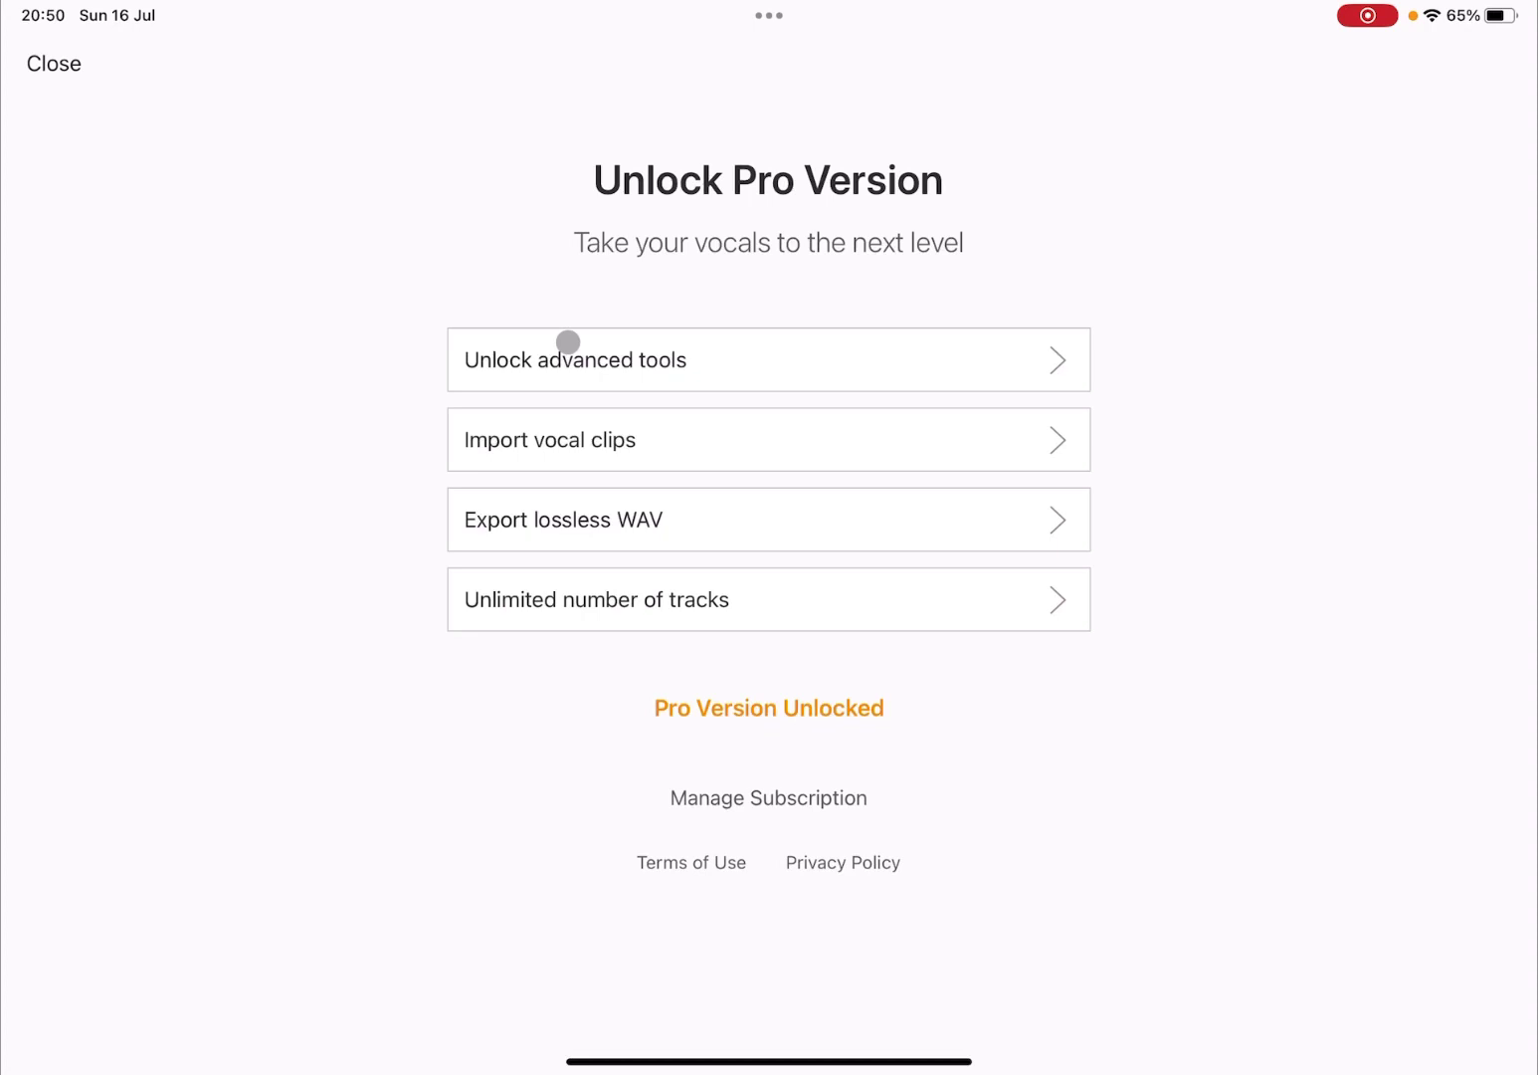
Step: Read the advanced tools details, from Formant and Legato through Unlimited Tracks
{"action": "left_click", "coordinate": [684, 350]}
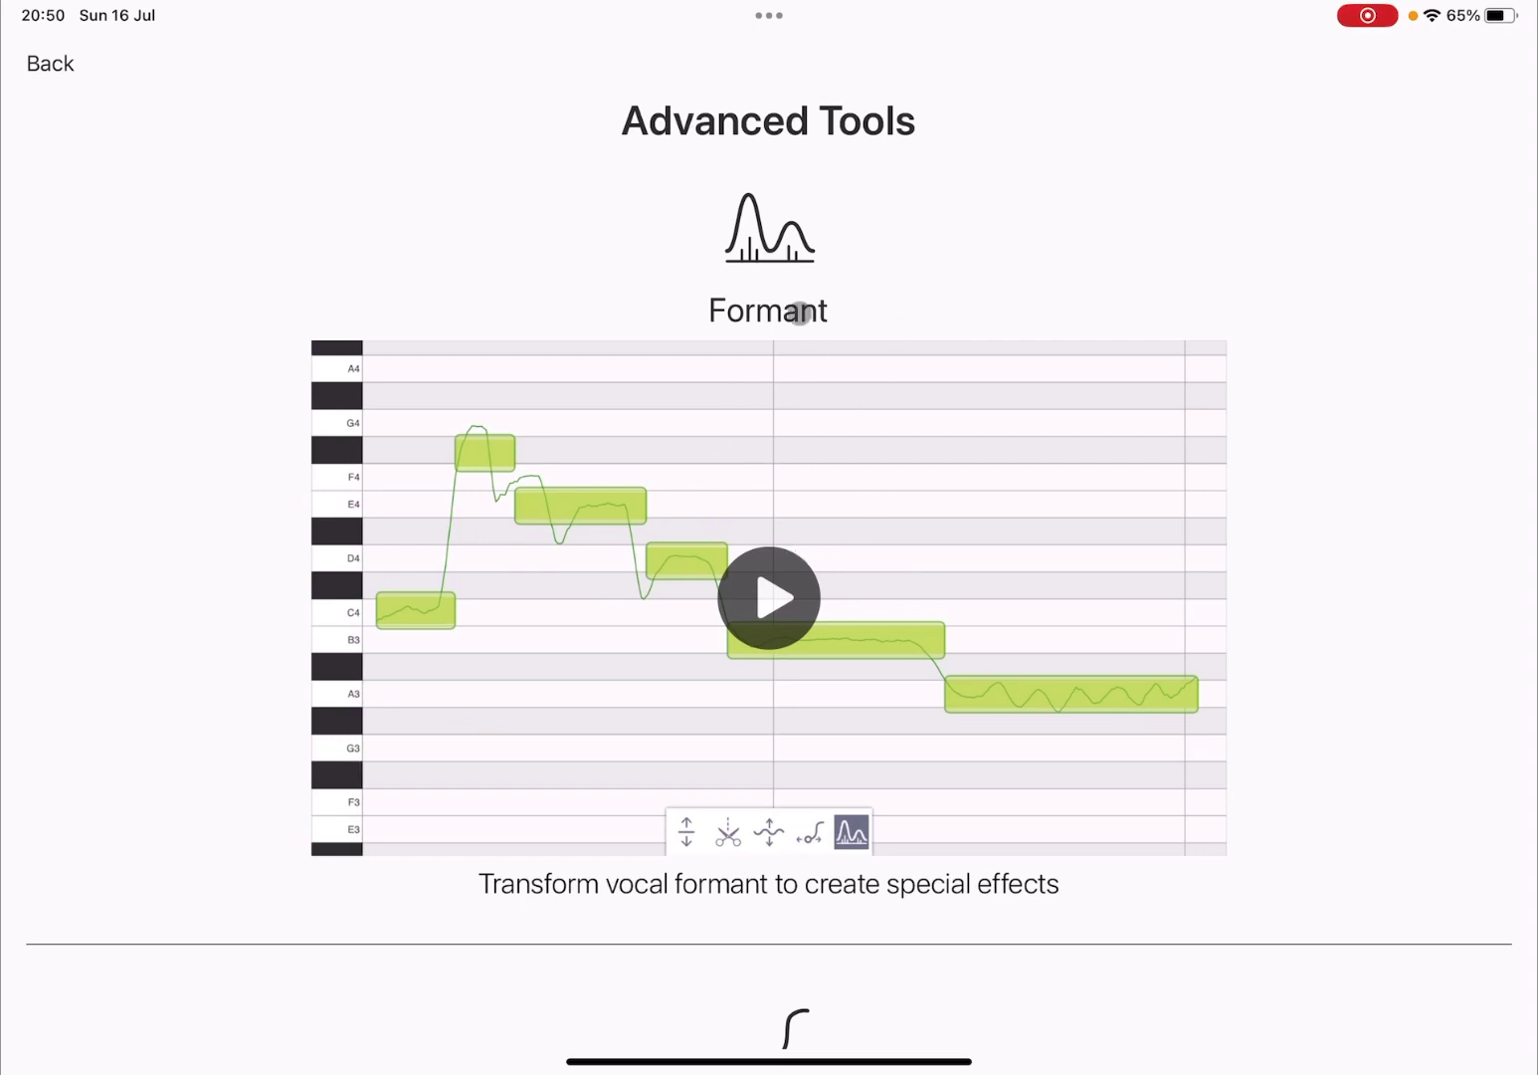
{"action": "scroll", "coordinate": [800, 311], "scroll_direction": "down", "scroll_amount": 5}
{"action": "scroll", "coordinate": [800, 311], "scroll_direction": "up", "scroll_amount": 3}
{"action": "scroll", "coordinate": [800, 311], "scroll_direction": "down", "scroll_amount": 5}
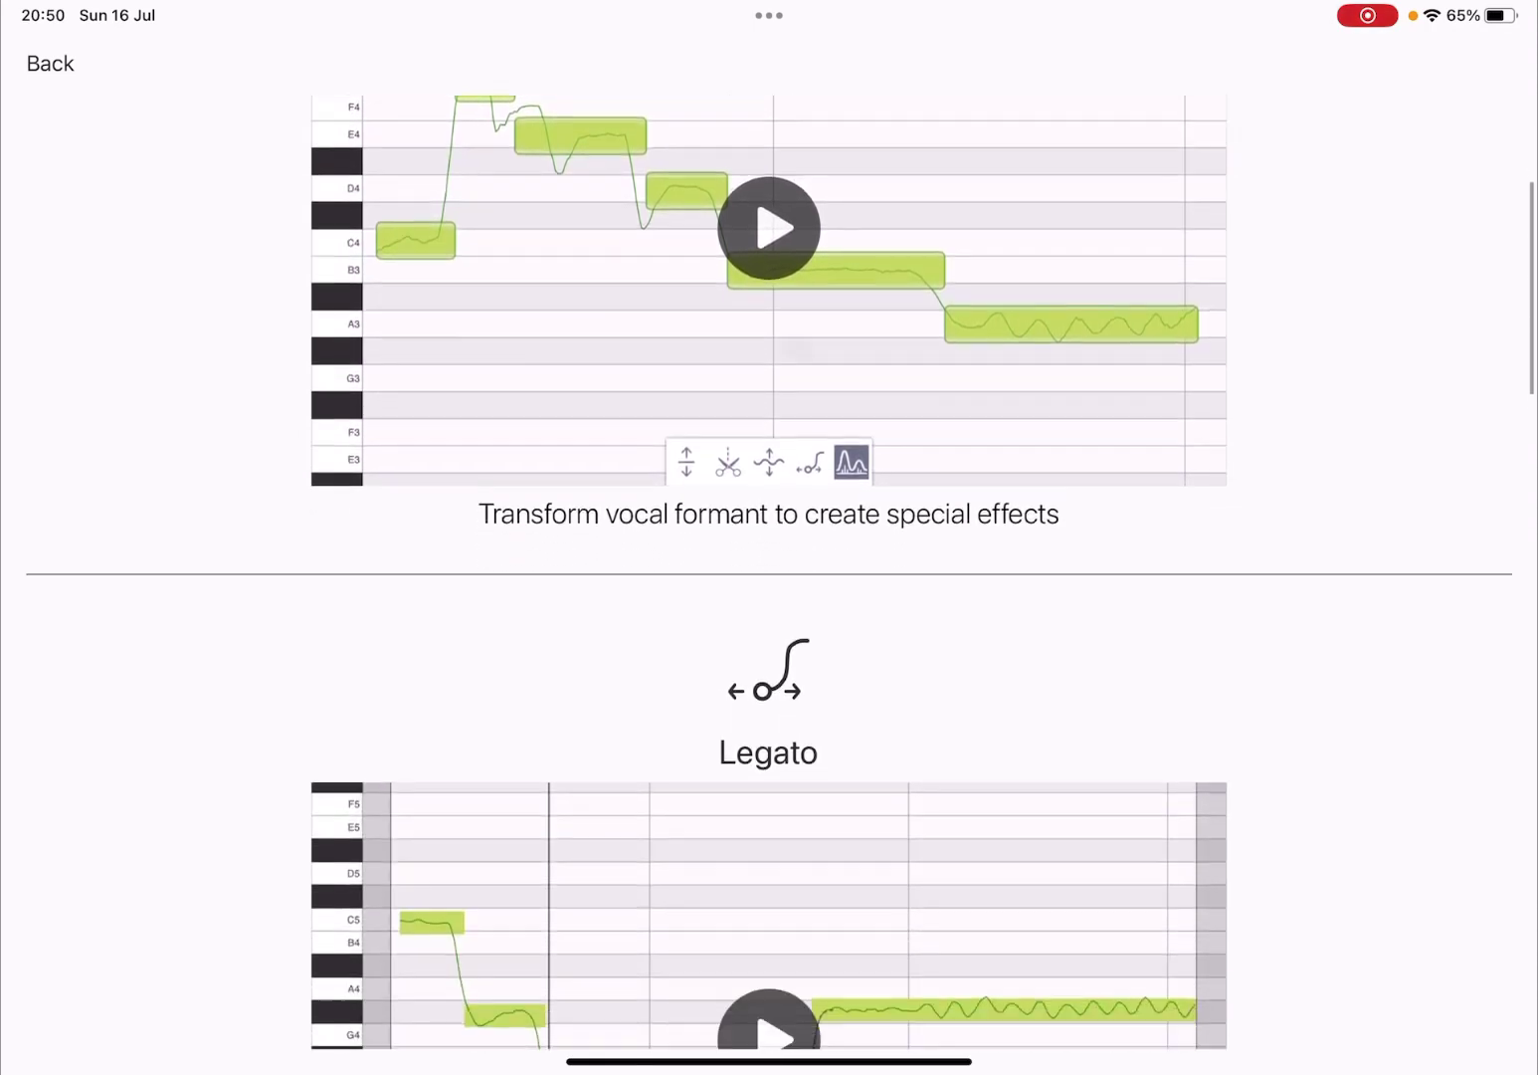
{"action": "scroll", "coordinate": [828, 390], "scroll_direction": "down", "scroll_amount": 3}
{"action": "scroll", "coordinate": [828, 389], "scroll_direction": "down", "scroll_amount": 3}
{"action": "scroll", "coordinate": [829, 390], "scroll_direction": "down", "scroll_amount": 2}
{"action": "scroll", "coordinate": [828, 390], "scroll_direction": "down", "scroll_amount": 2}
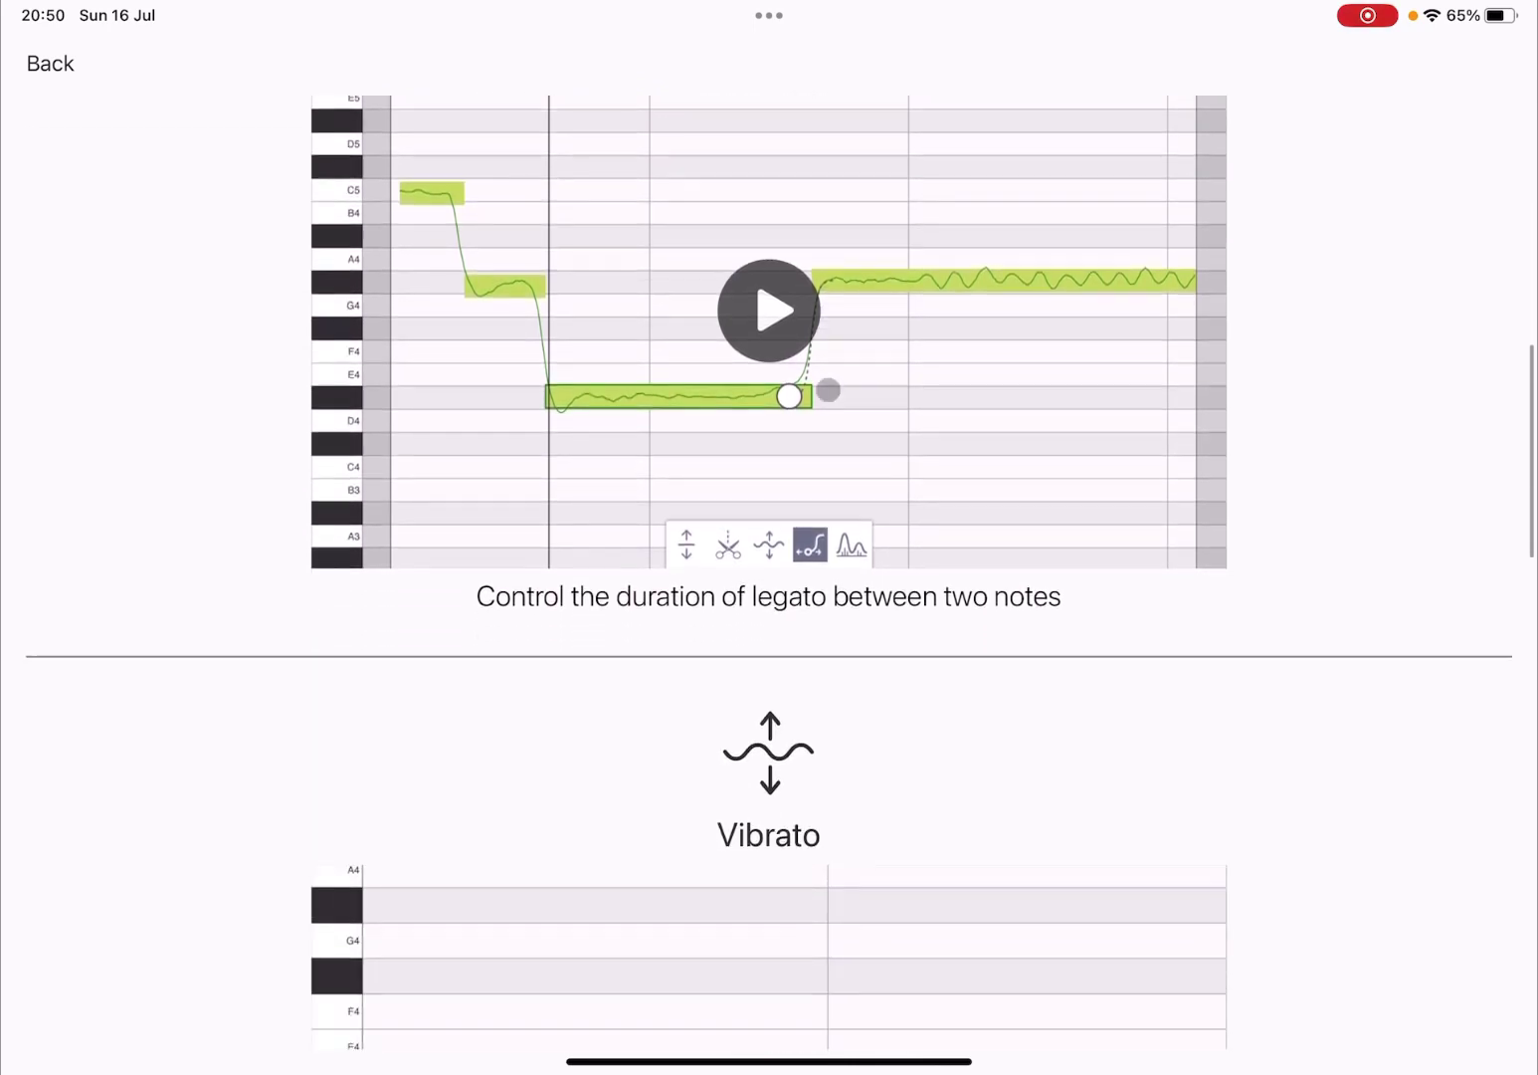
{"action": "scroll", "coordinate": [828, 390], "scroll_direction": "down", "scroll_amount": 5}
{"action": "scroll", "coordinate": [829, 390], "scroll_direction": "down", "scroll_amount": 4}
{"action": "scroll", "coordinate": [828, 389], "scroll_direction": "down", "scroll_amount": 3}
{"action": "scroll", "coordinate": [828, 390], "scroll_direction": "down", "scroll_amount": 3}
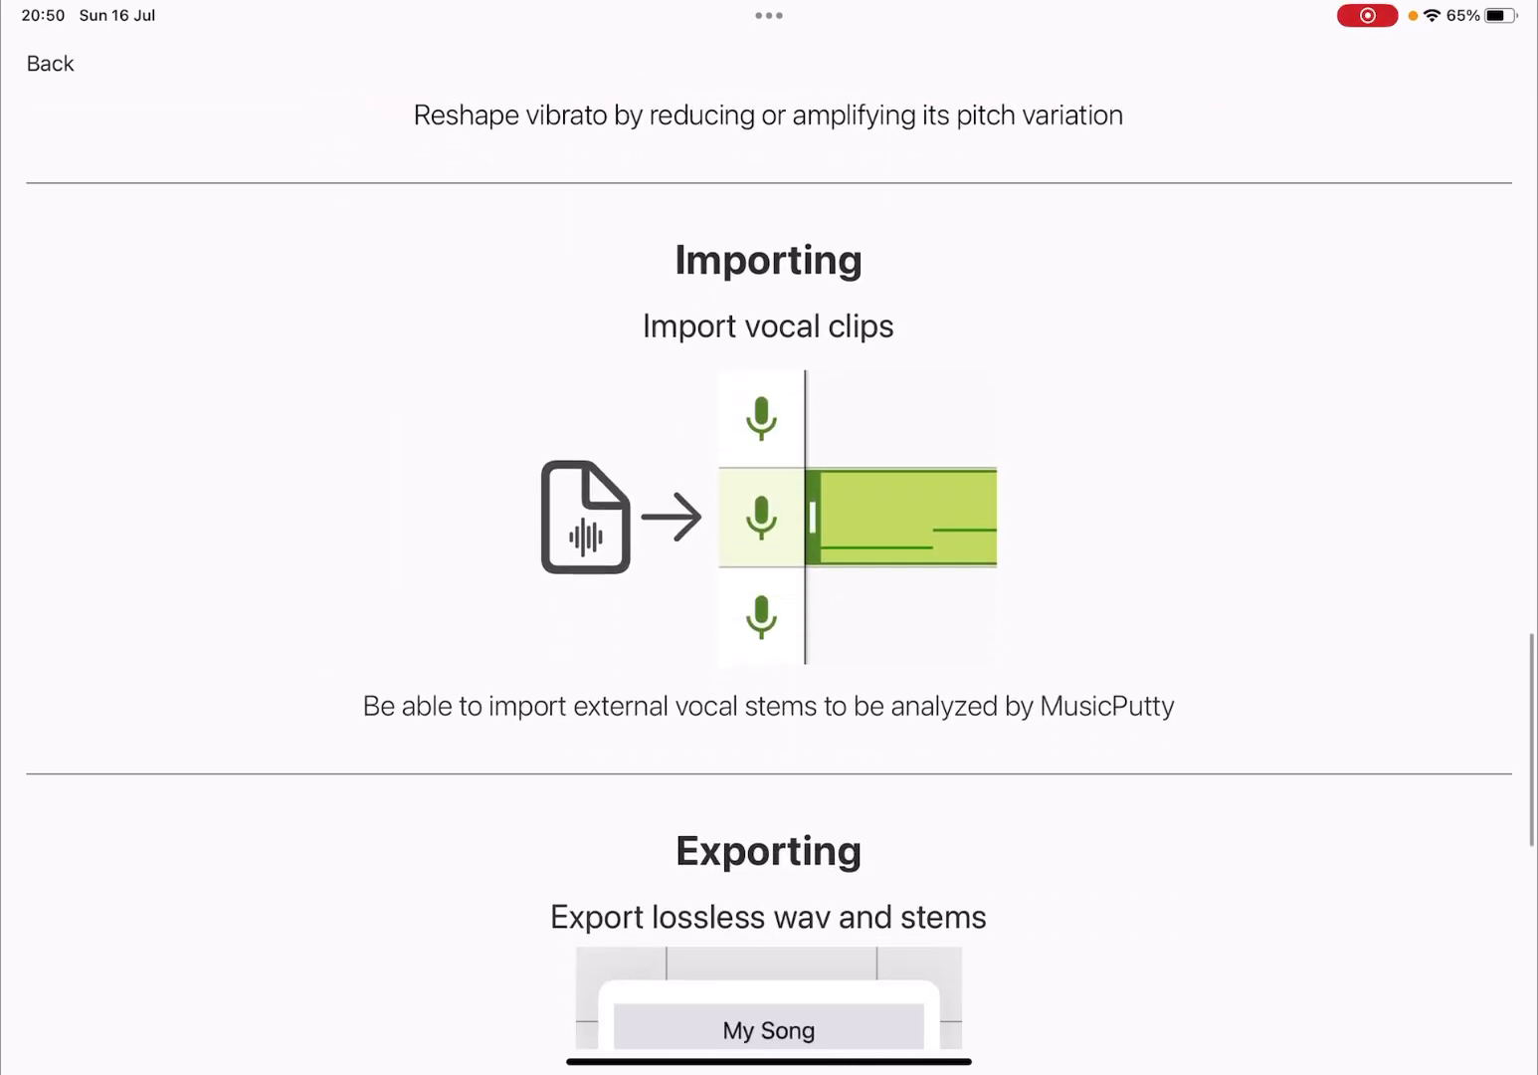
{"action": "scroll", "coordinate": [770, 562], "scroll_direction": "down", "scroll_amount": 2}
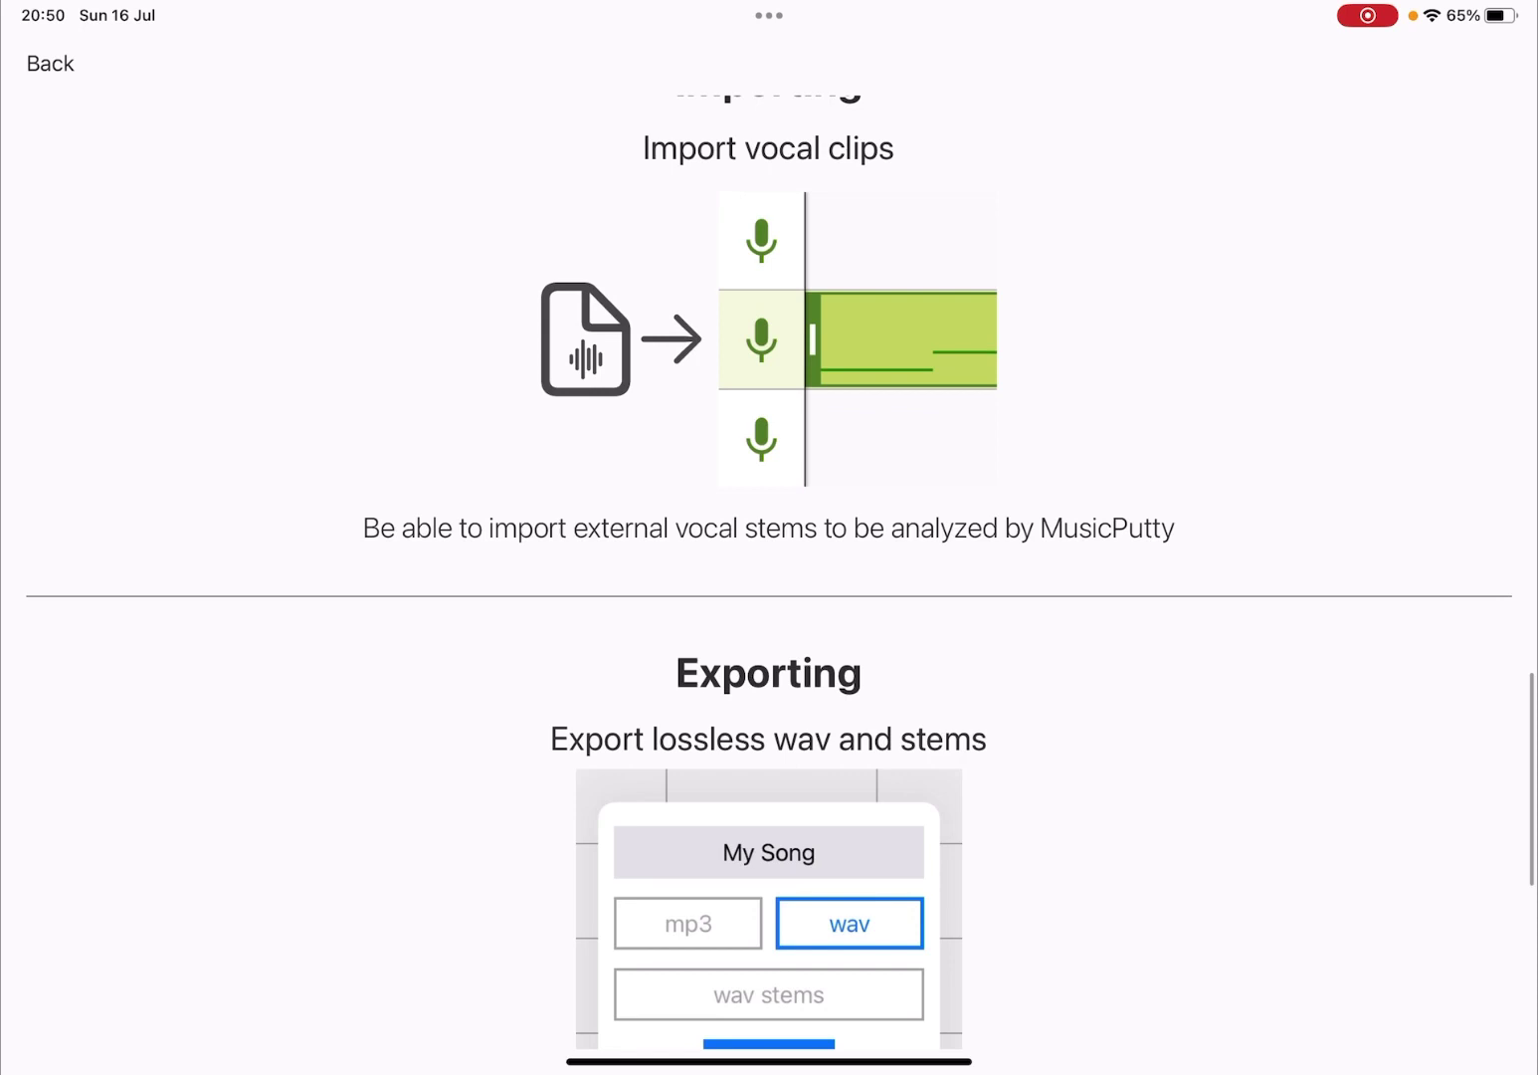
{"action": "scroll", "coordinate": [769, 561], "scroll_direction": "down", "scroll_amount": 3}
{"action": "scroll", "coordinate": [769, 562], "scroll_direction": "down", "scroll_amount": 2}
{"action": "scroll", "coordinate": [769, 561], "scroll_direction": "down", "scroll_amount": 2}
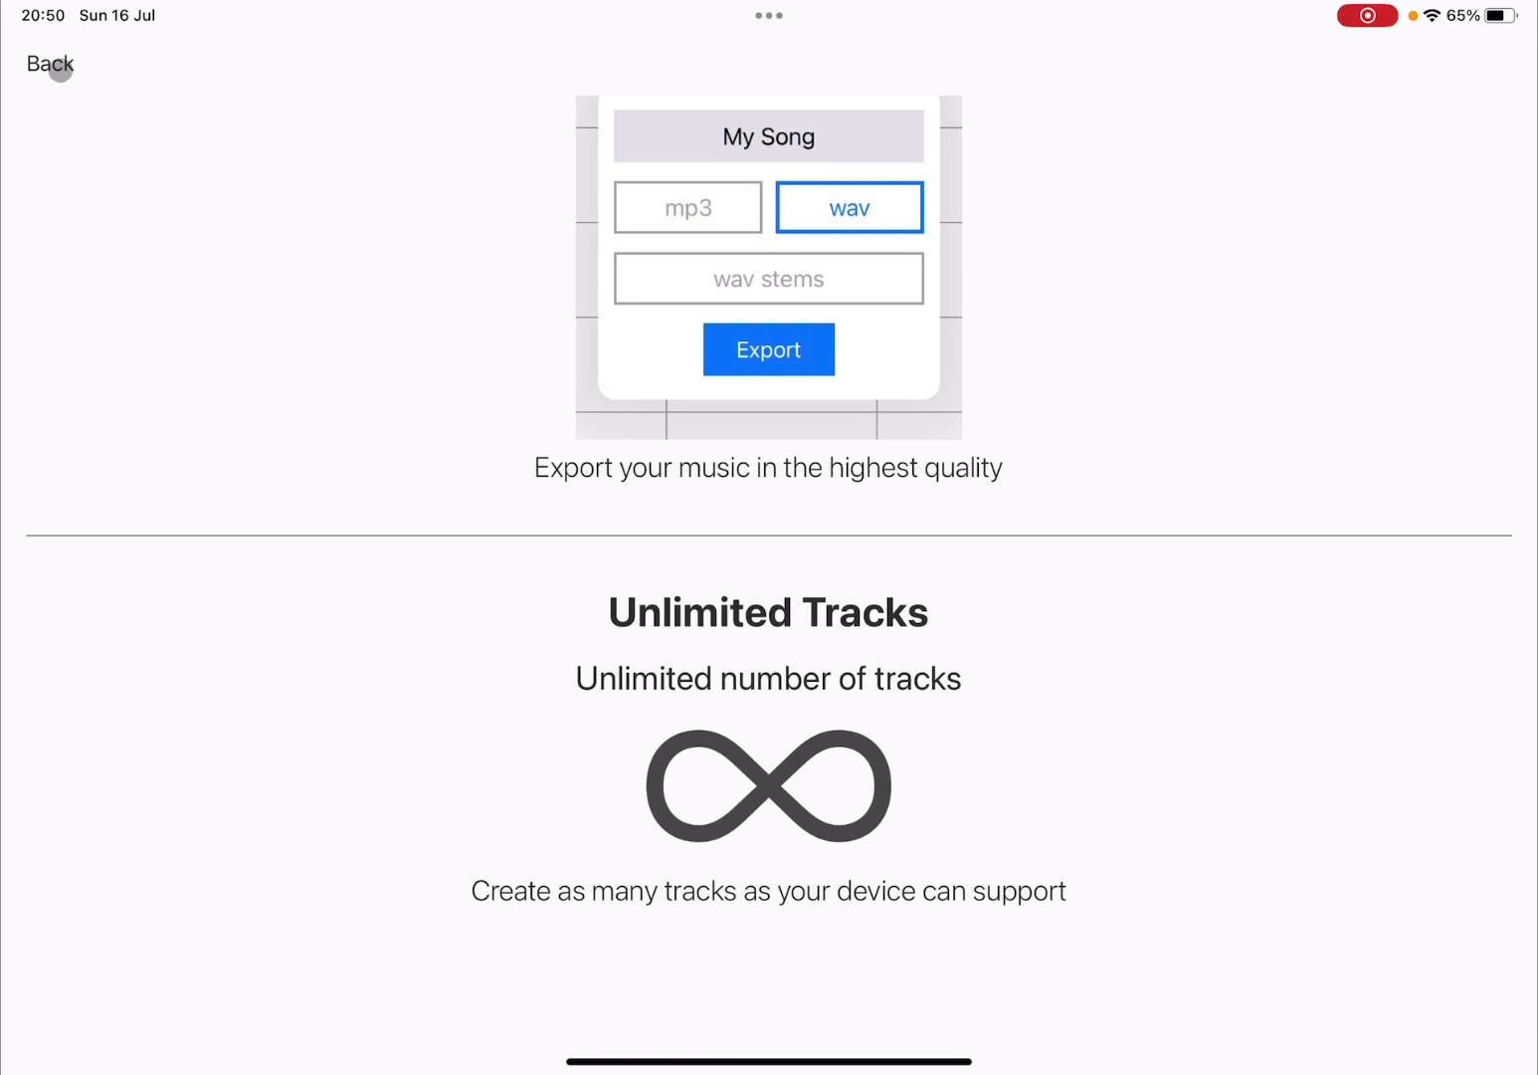
Step: Review the vocal import, lossless WAV export and unlimited tracks details, then leave the Pro page
{"action": "left_click", "coordinate": [55, 67]}
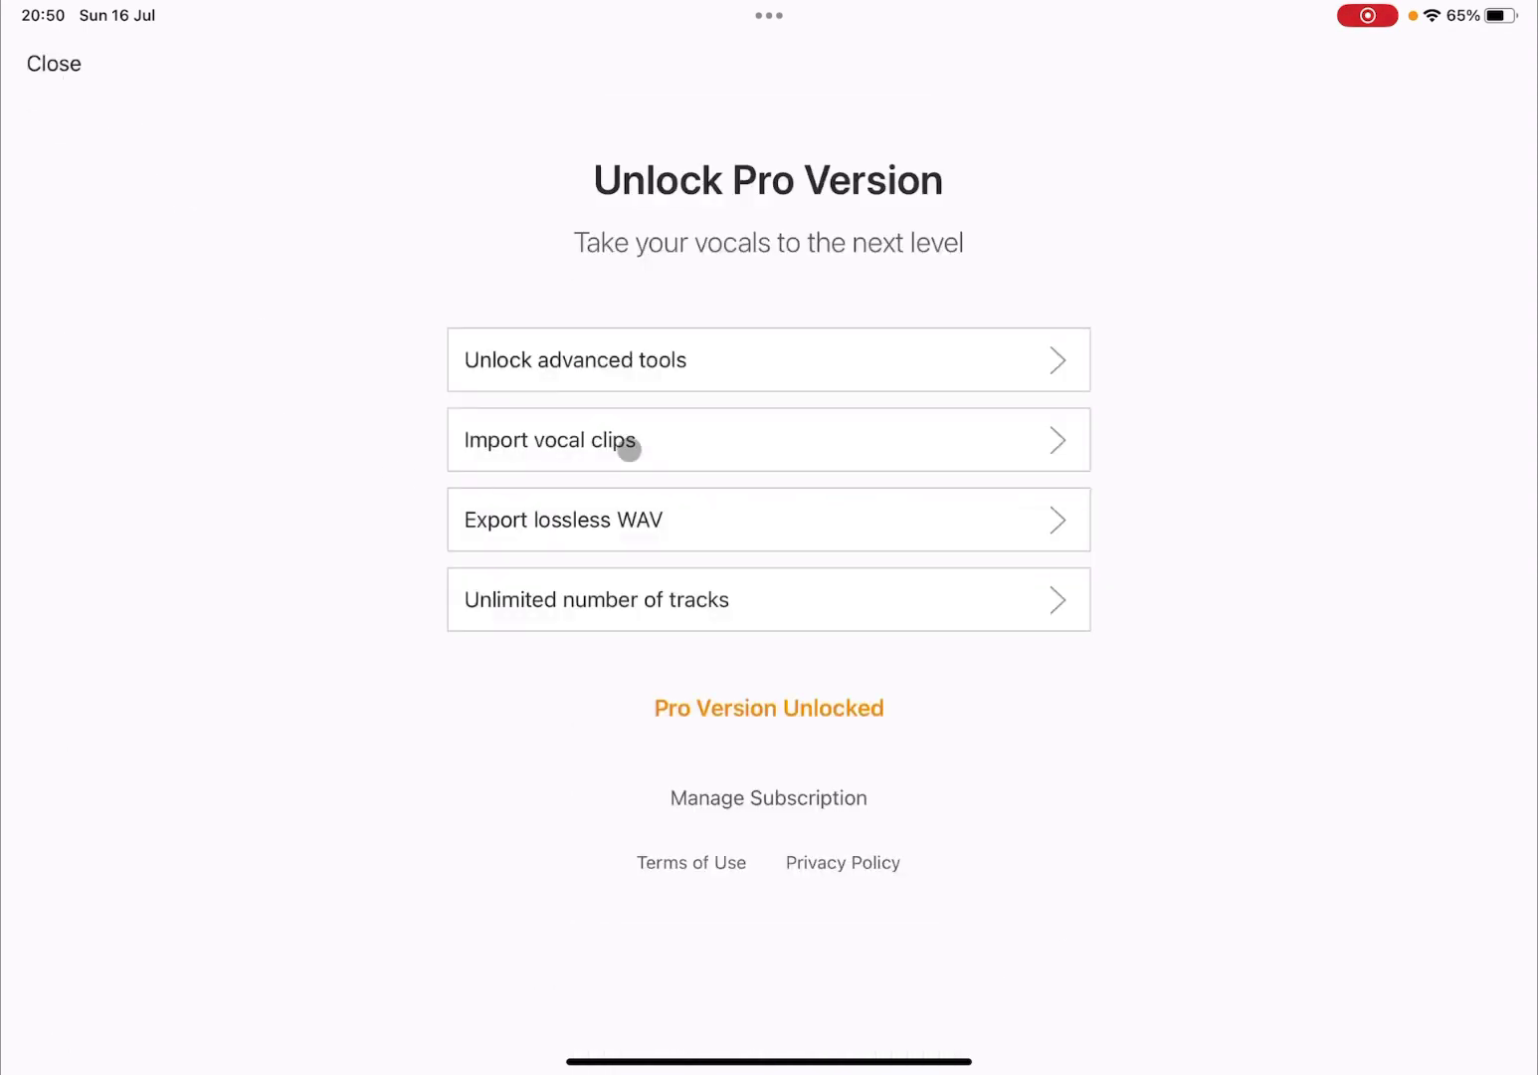
{"action": "left_click", "coordinate": [678, 442]}
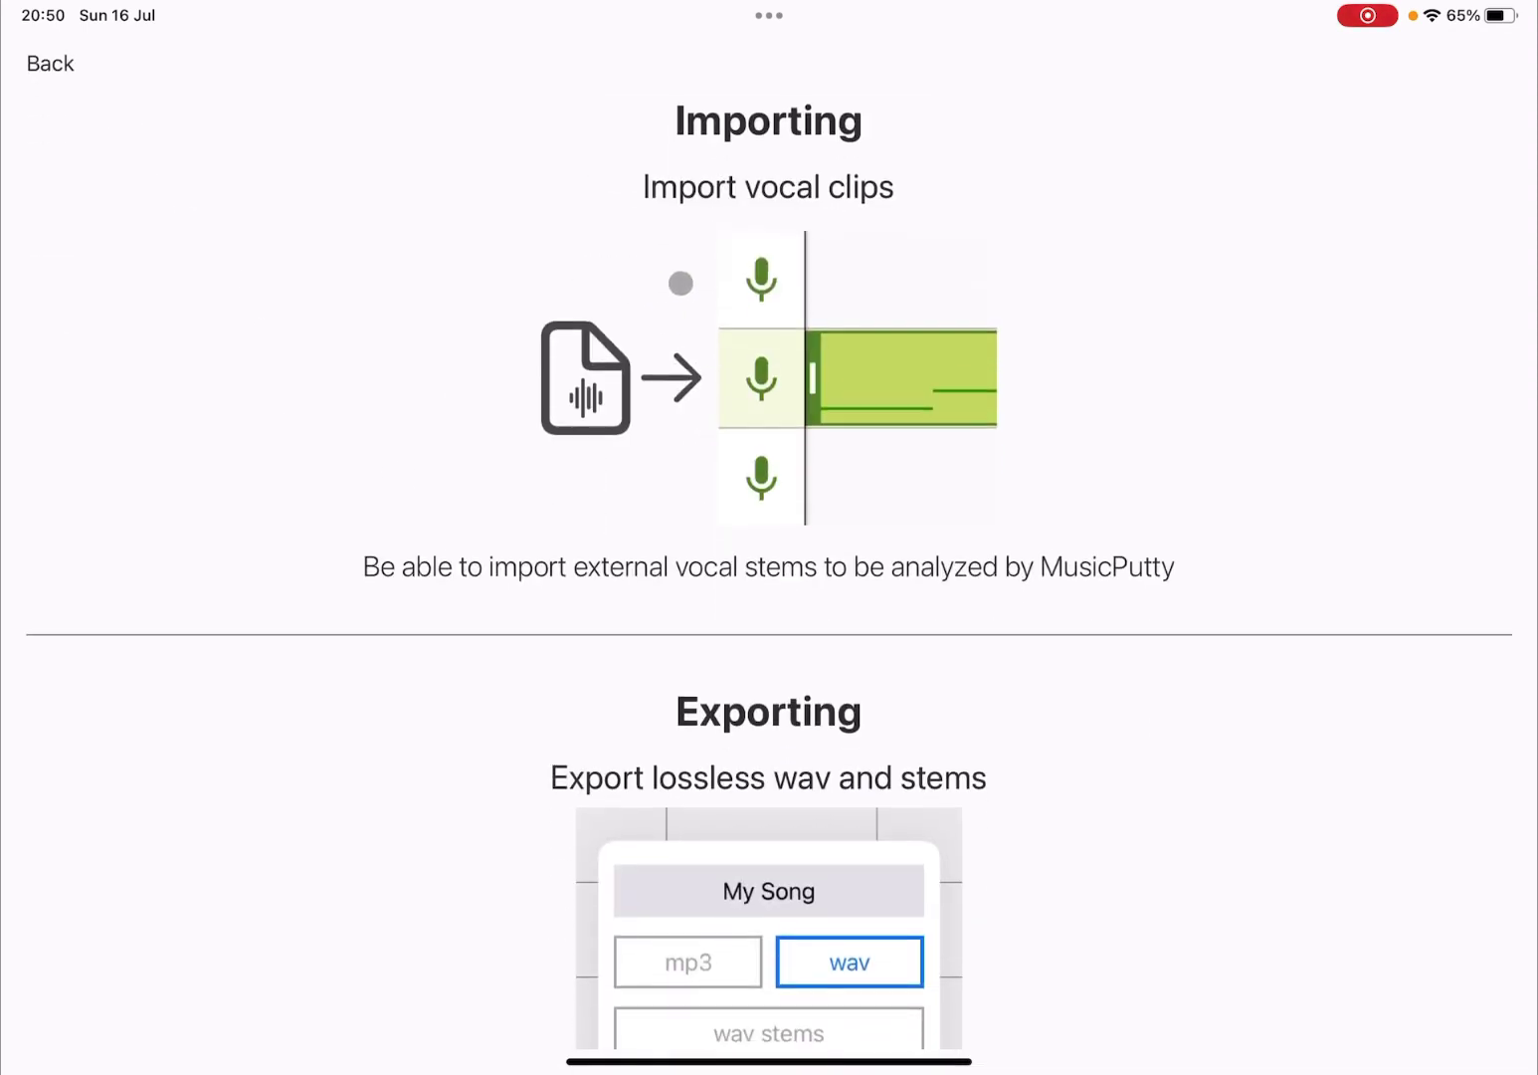
{"action": "scroll", "coordinate": [665, 437], "scroll_direction": "down", "scroll_amount": 5}
{"action": "scroll", "coordinate": [669, 441], "scroll_direction": "down", "scroll_amount": 3}
{"action": "scroll", "coordinate": [667, 440], "scroll_direction": "down", "scroll_amount": 3}
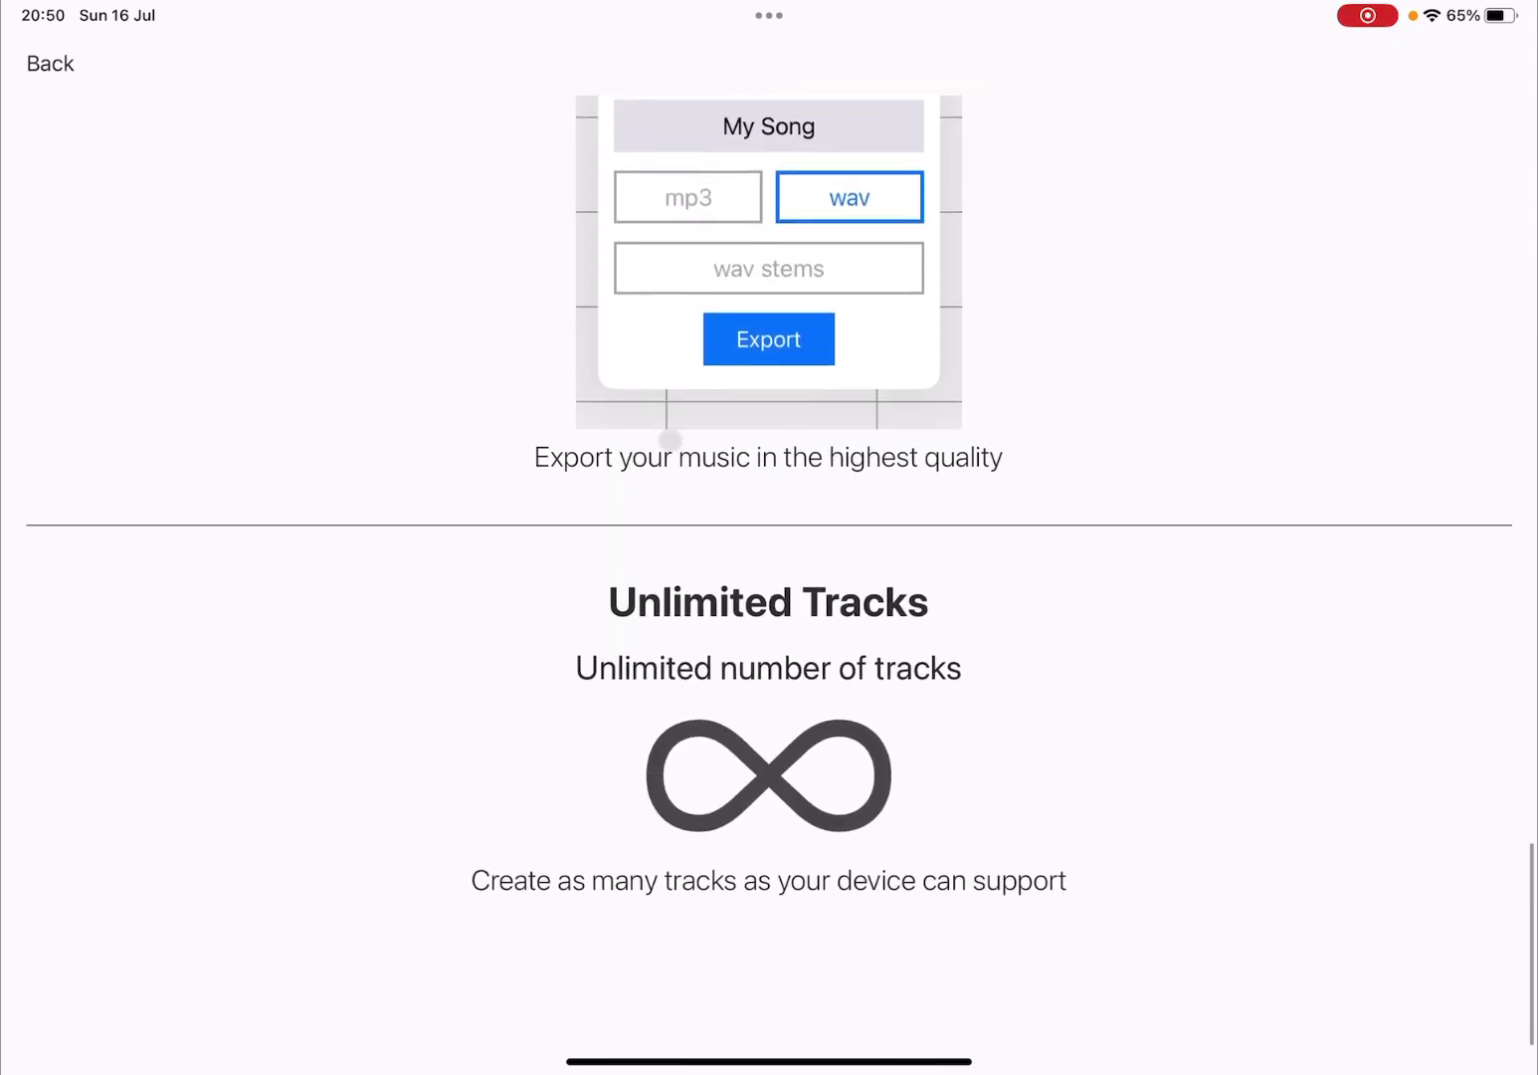
{"action": "left_click", "coordinate": [33, 72]}
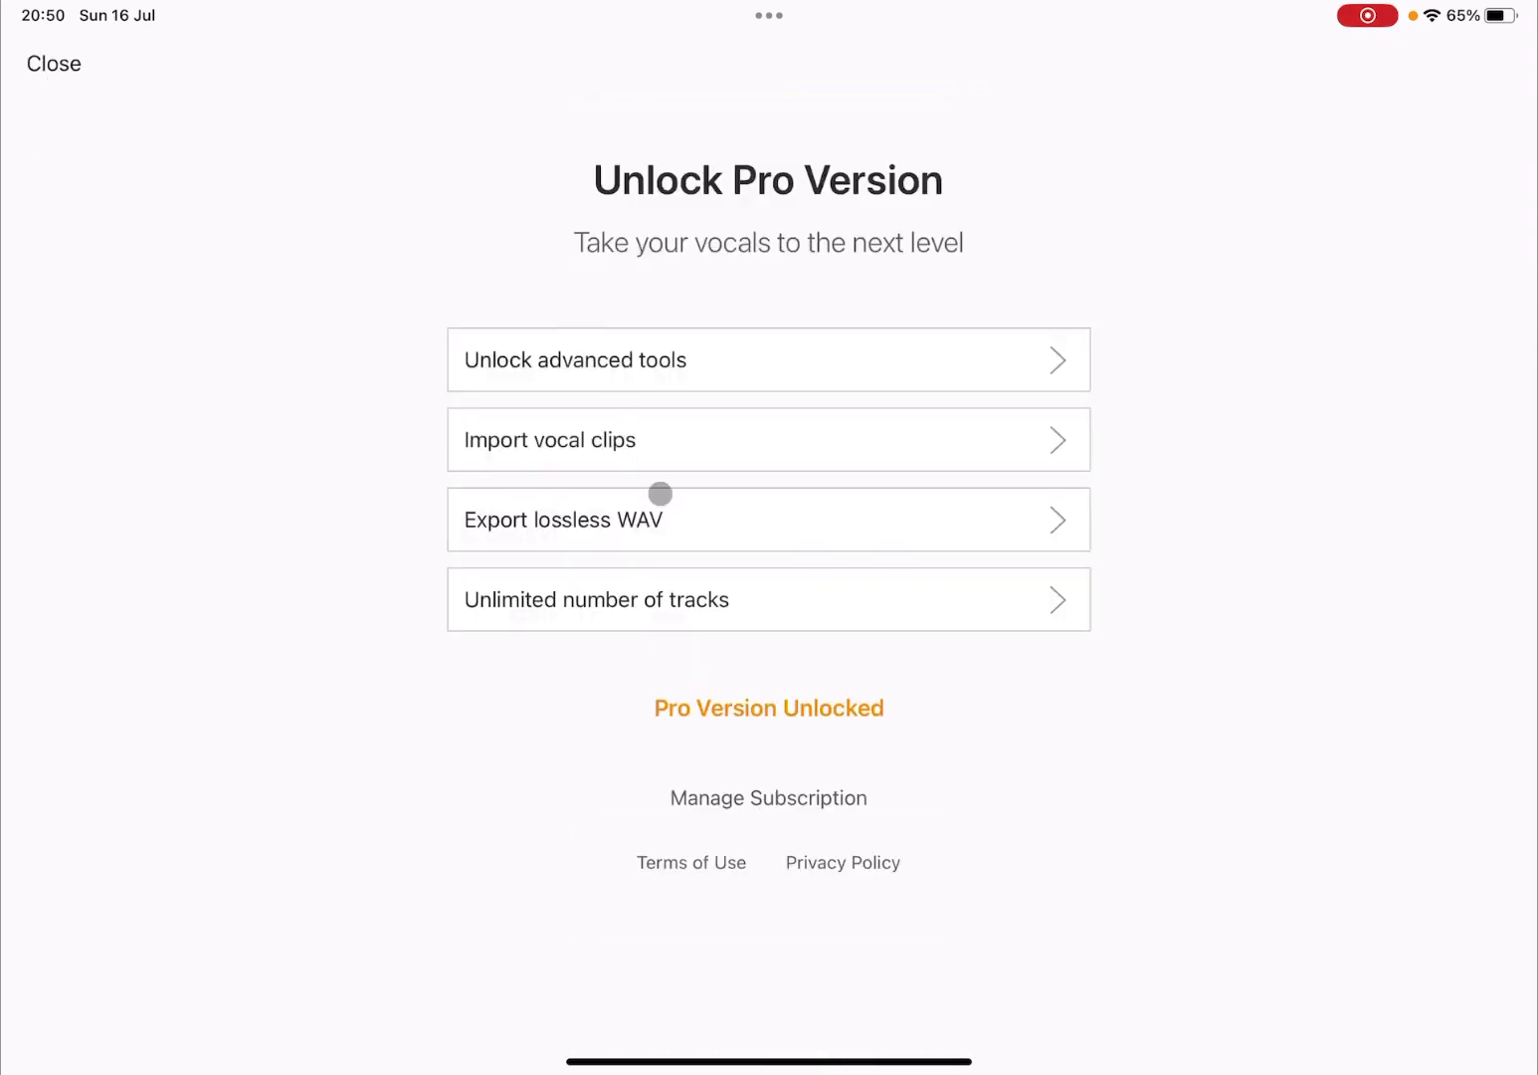
{"action": "left_click", "coordinate": [685, 521]}
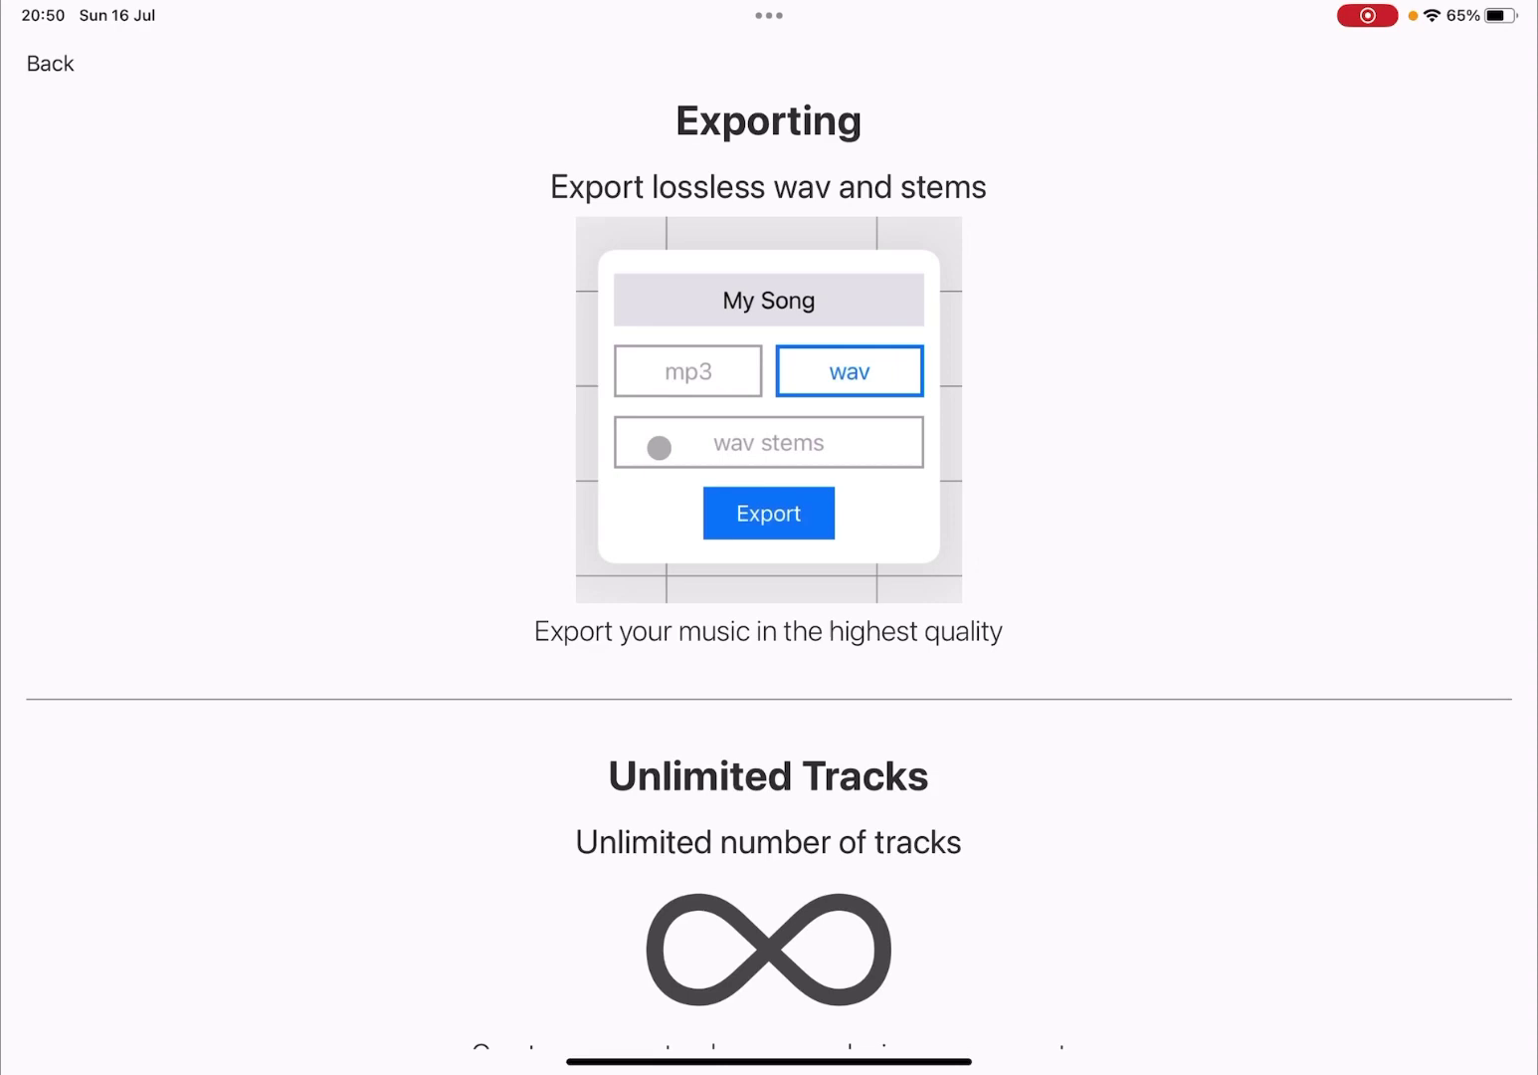
{"action": "left_click", "coordinate": [57, 75]}
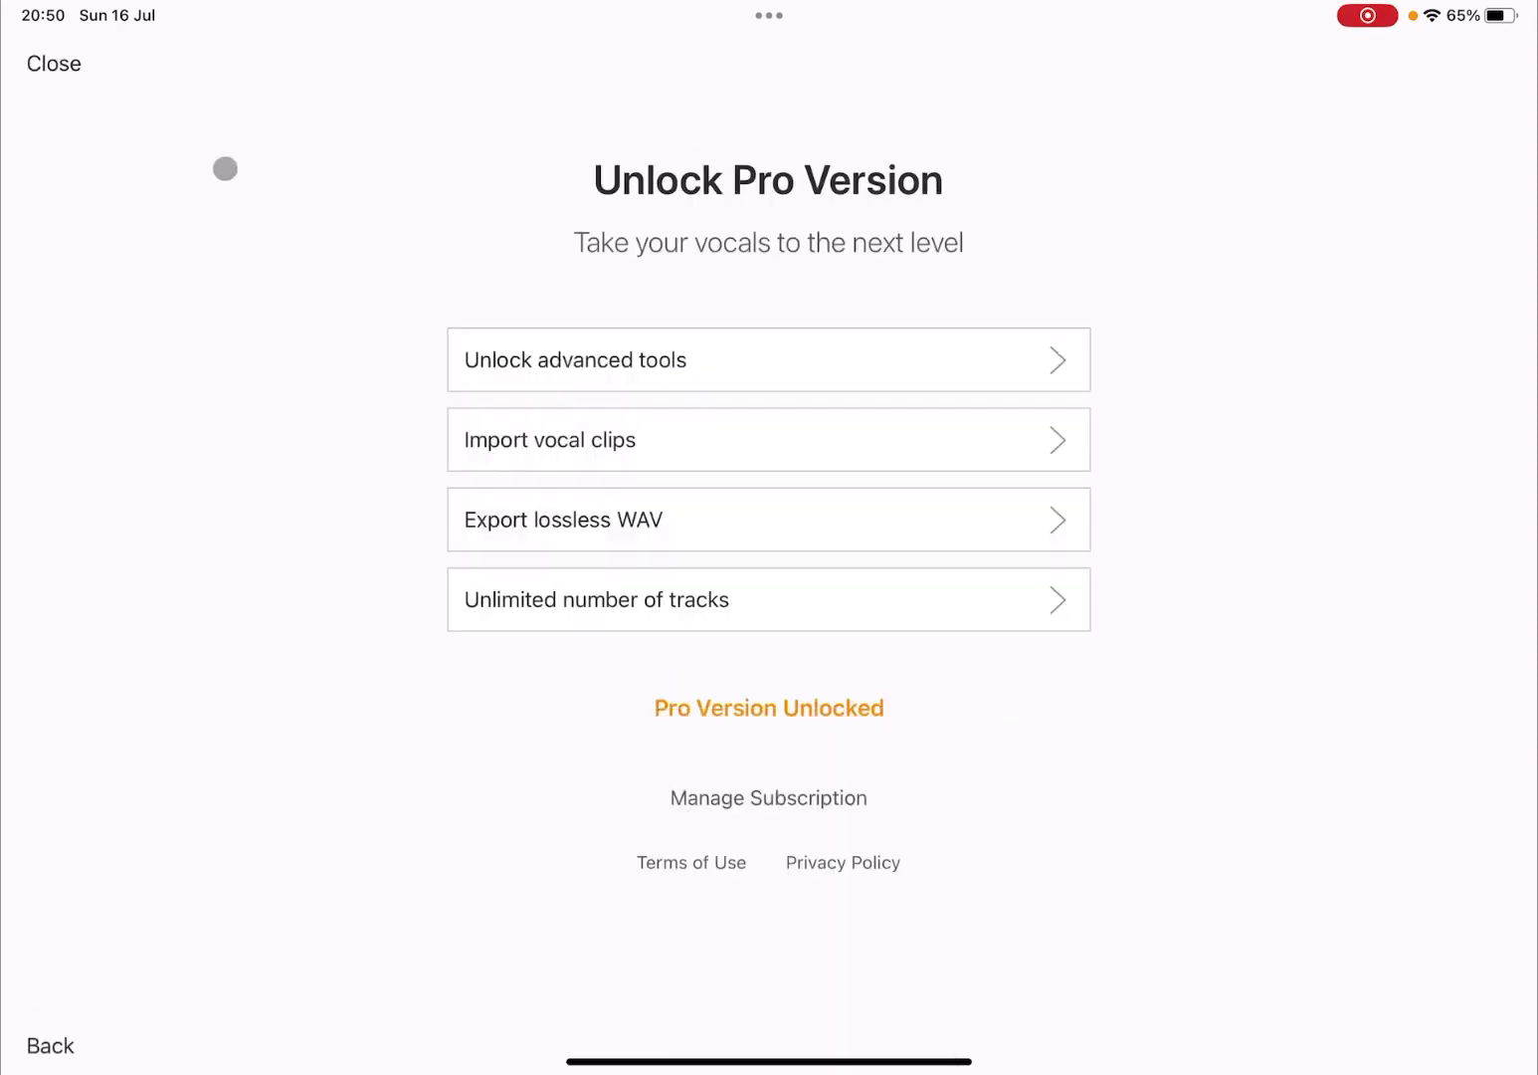
{"action": "left_click", "coordinate": [631, 606]}
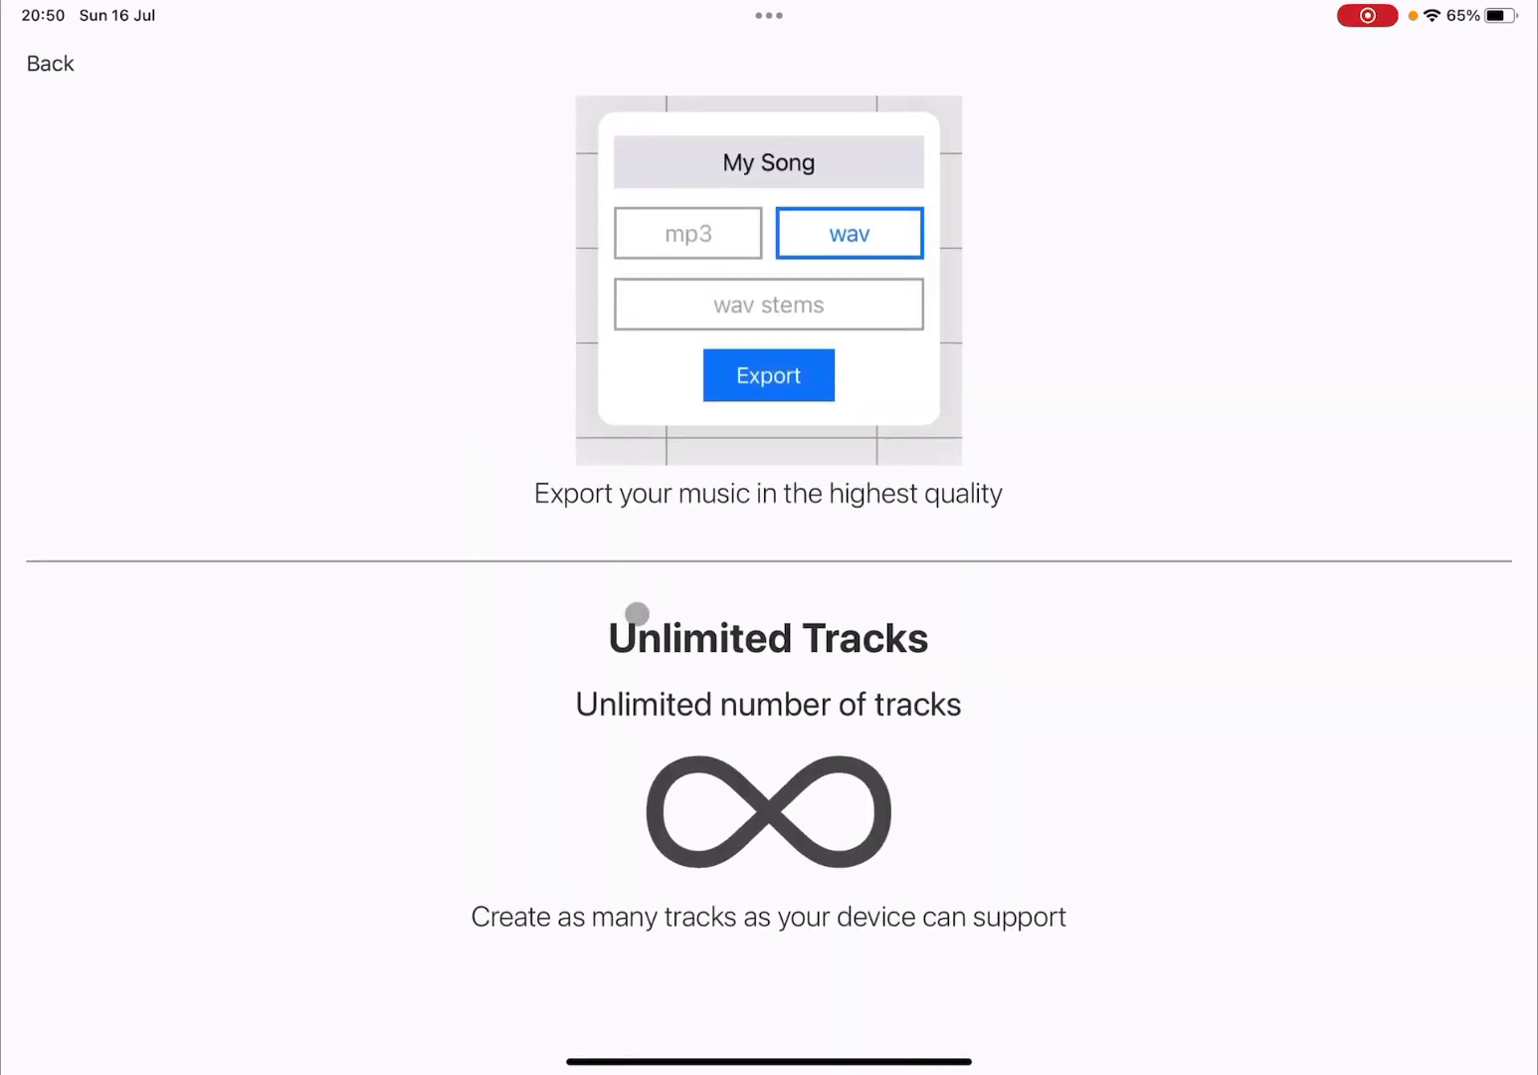
{"action": "left_click", "coordinate": [44, 63]}
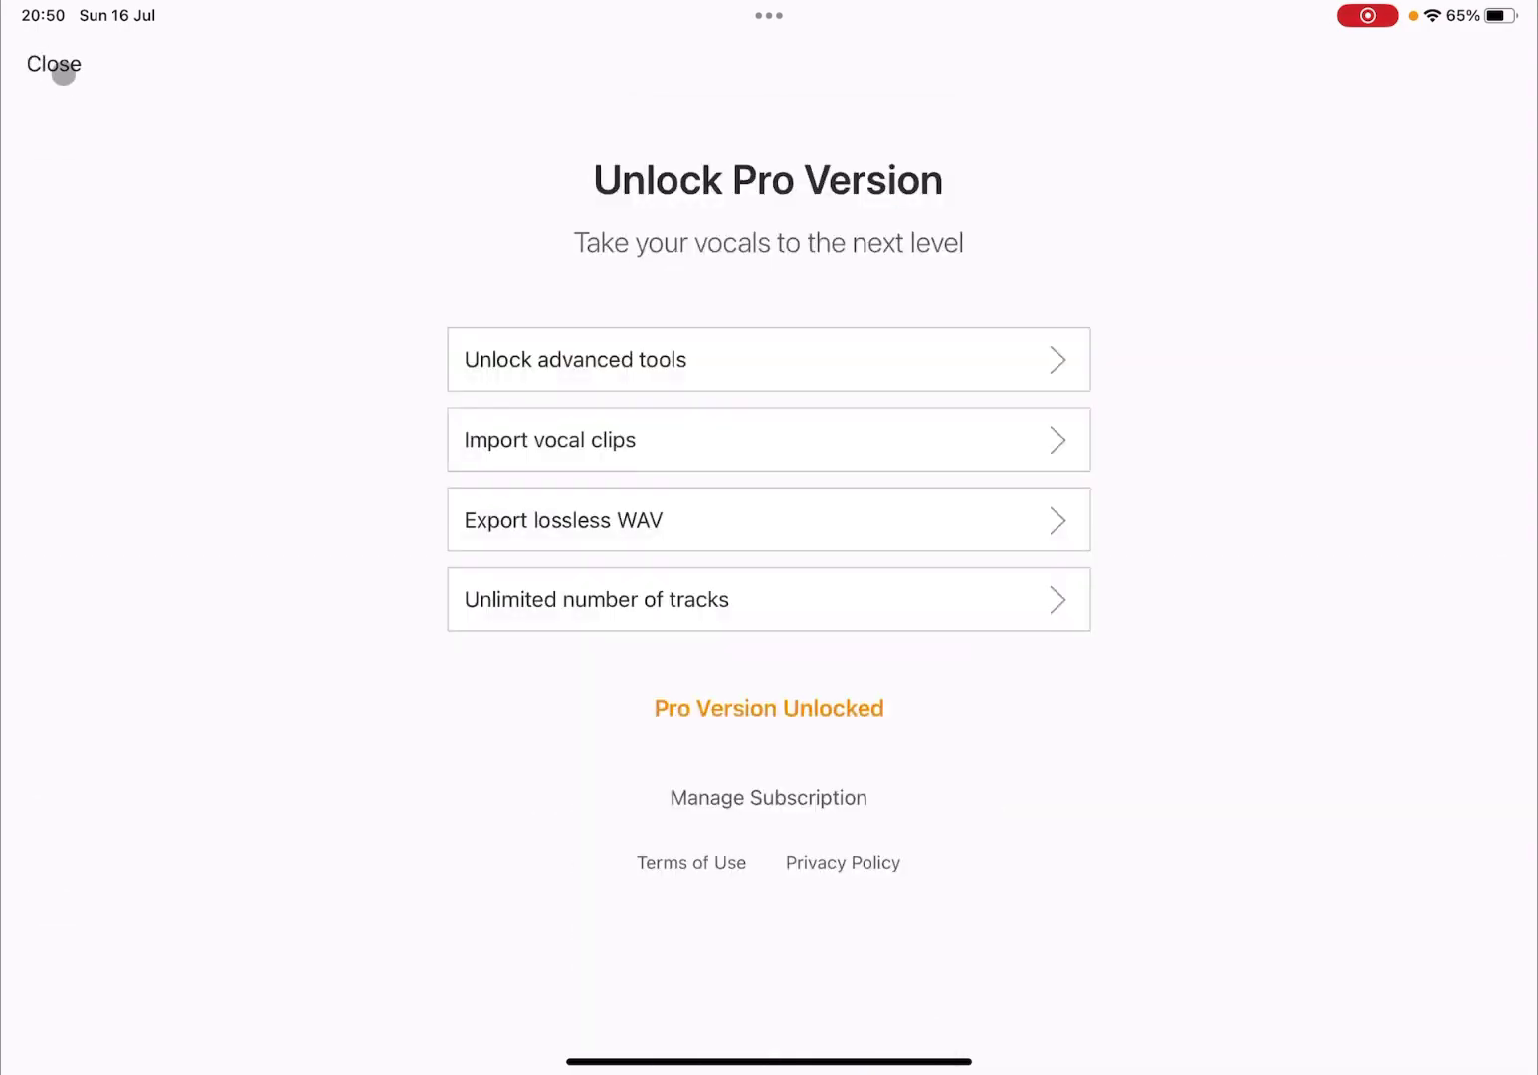
{"action": "left_click", "coordinate": [62, 73]}
{"action": "left_click", "coordinate": [36, 66]}
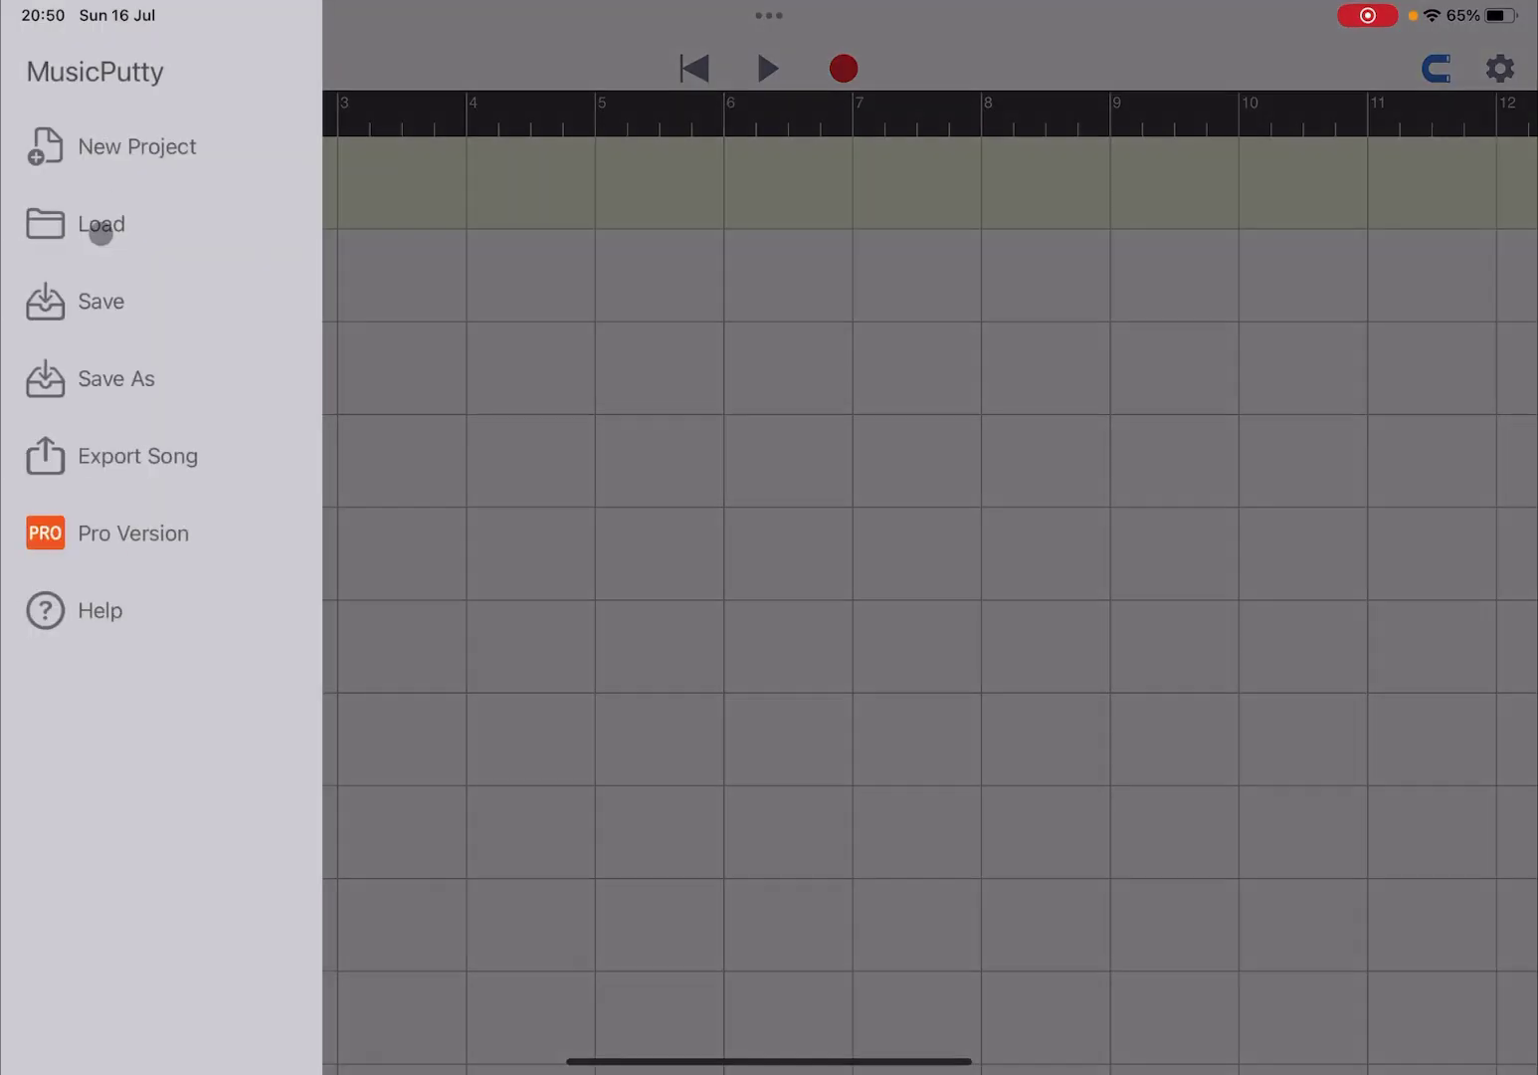
Step: View the Help Quick Start Guide, then dismiss the side menu
{"action": "left_click", "coordinate": [102, 616]}
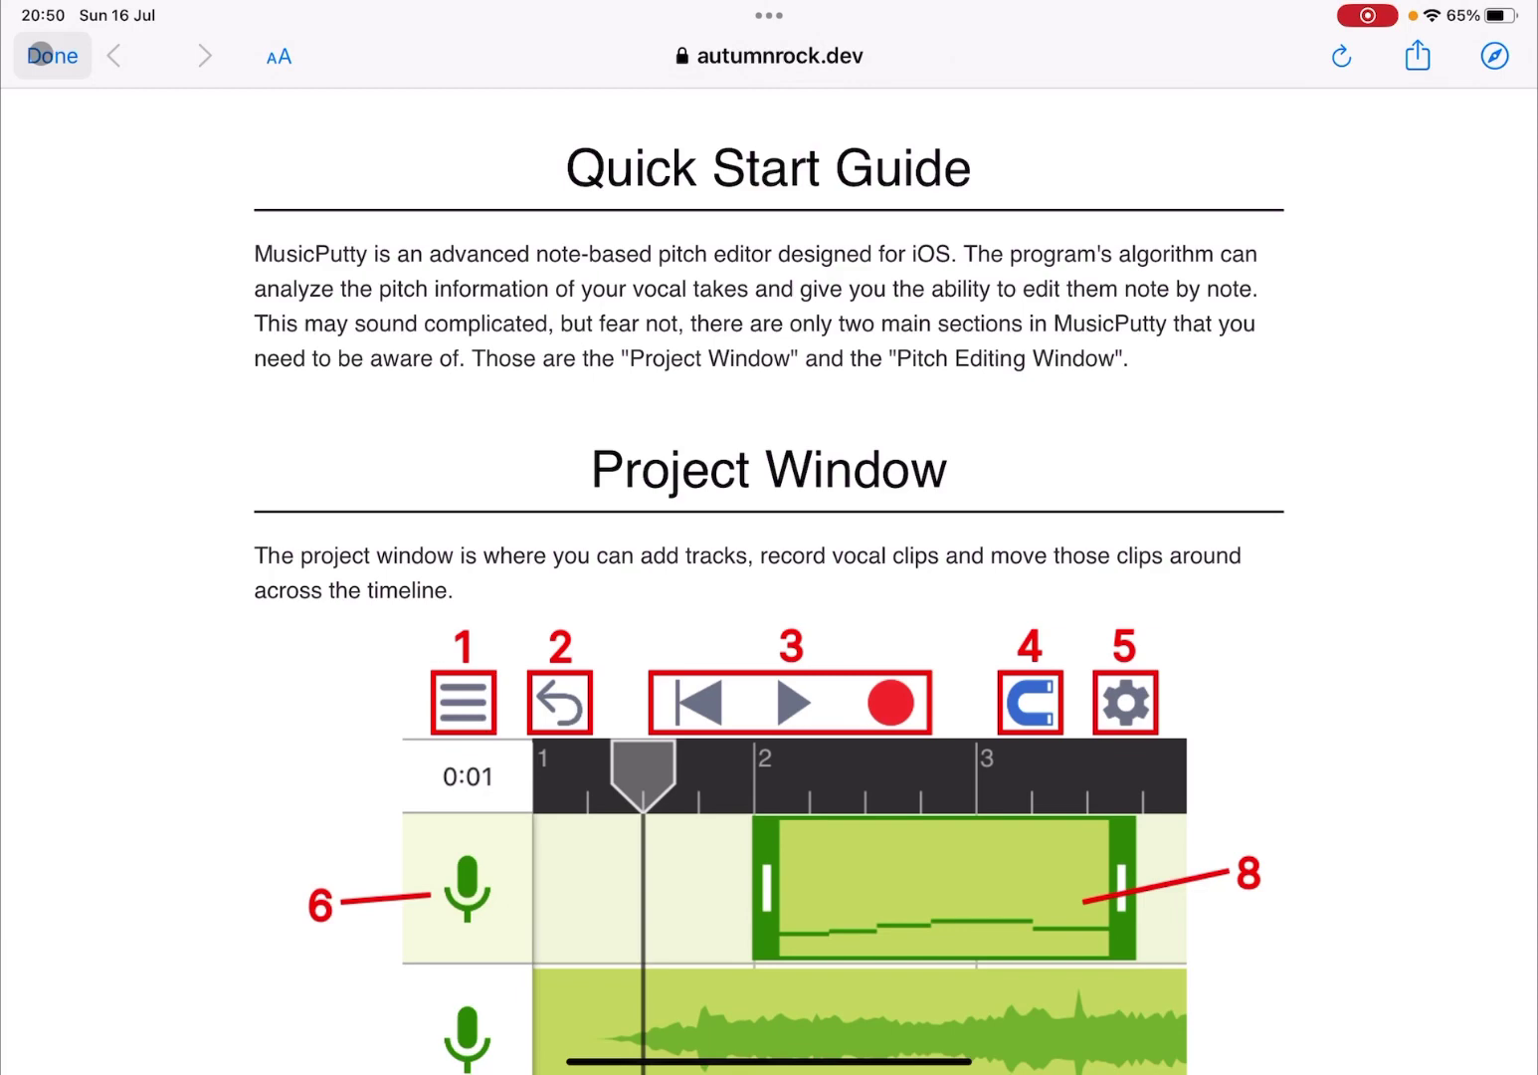
{"action": "left_click", "coordinate": [51, 55]}
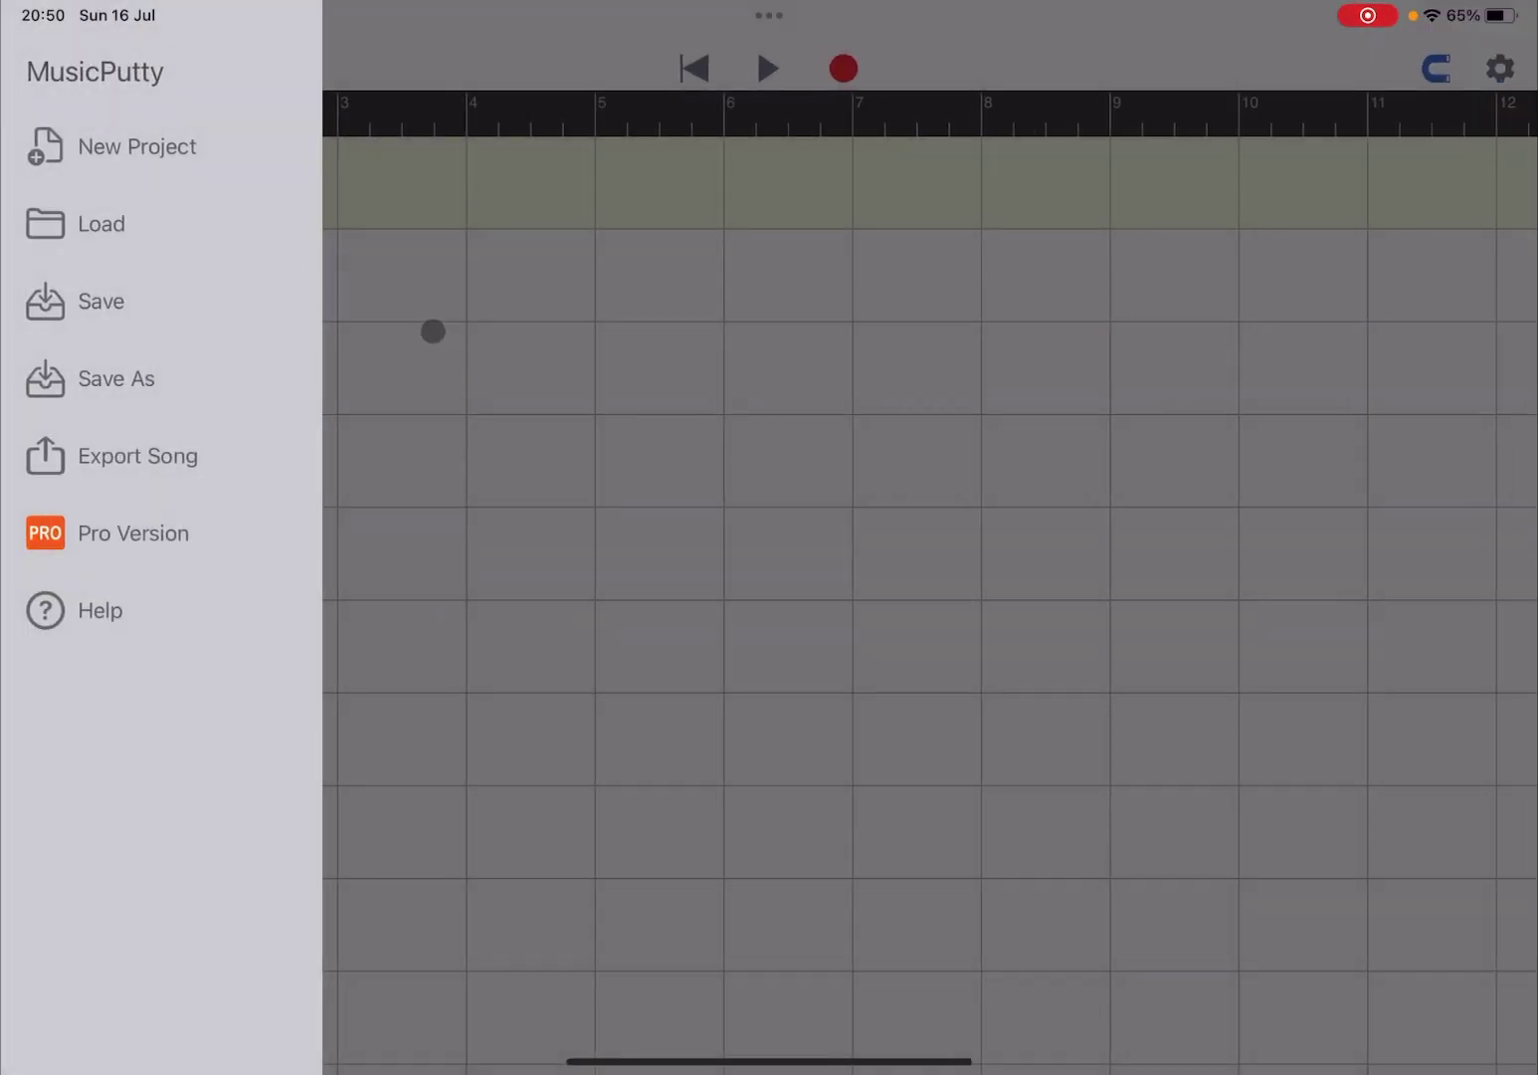
{"action": "left_click", "coordinate": [433, 331]}
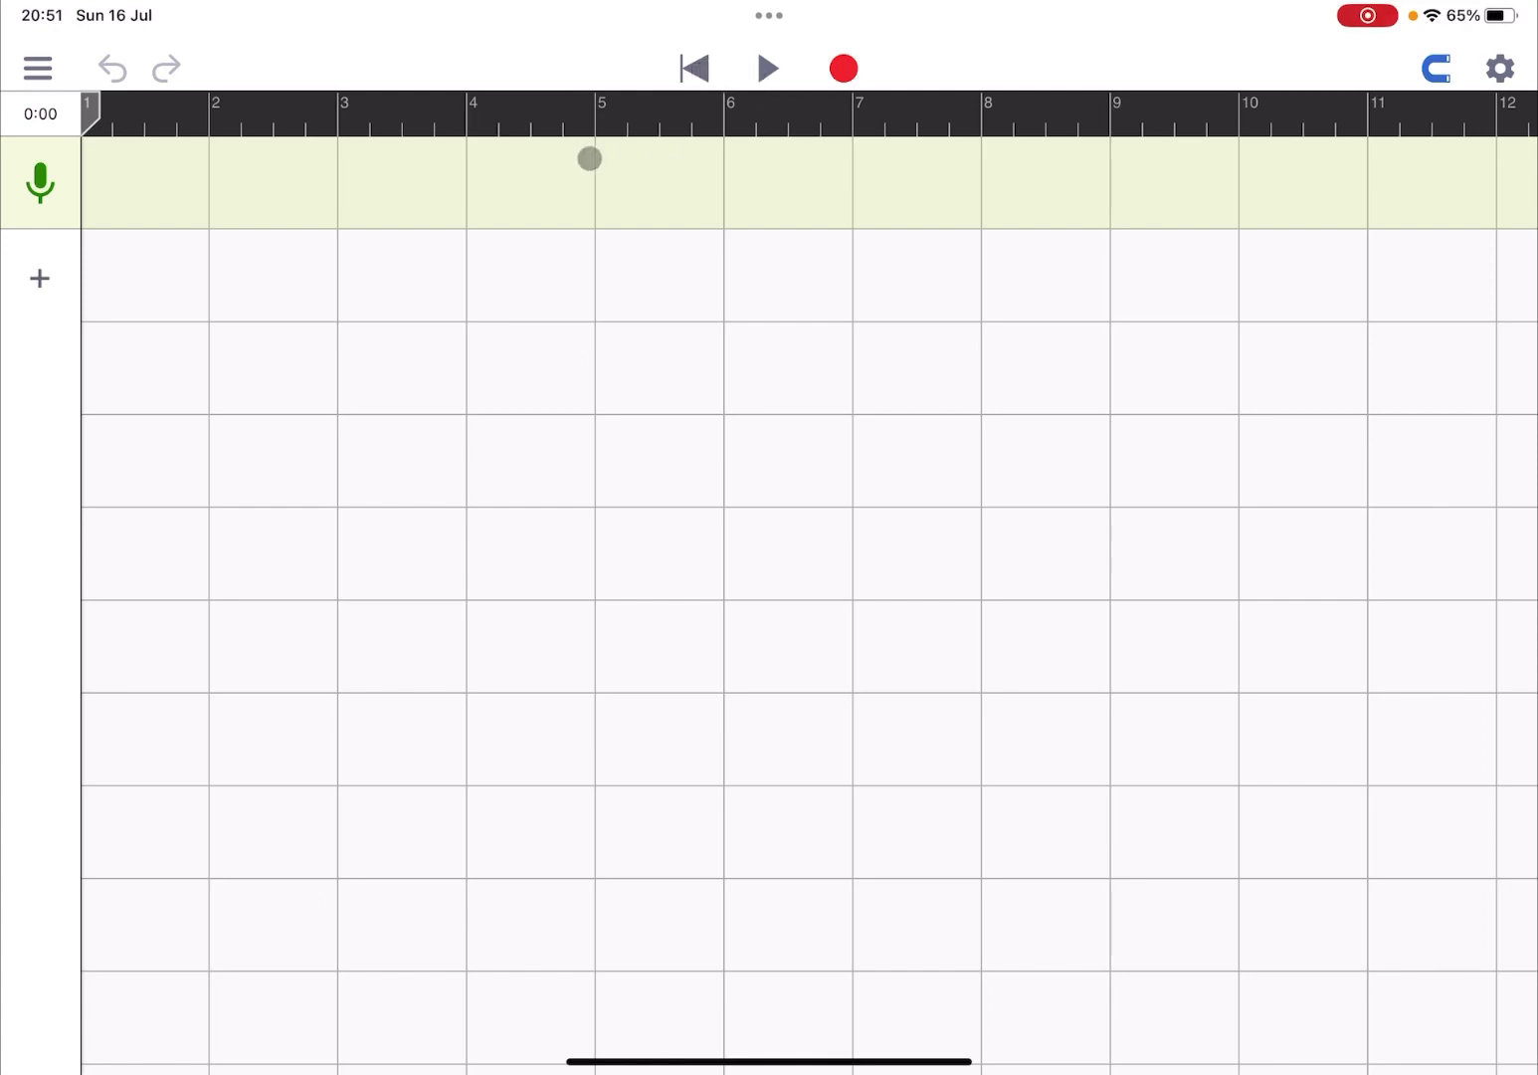
Step: Scrub the playhead through bars 3–5, return it to the start, and enable grid snapping
{"action": "left_click", "coordinate": [377, 109]}
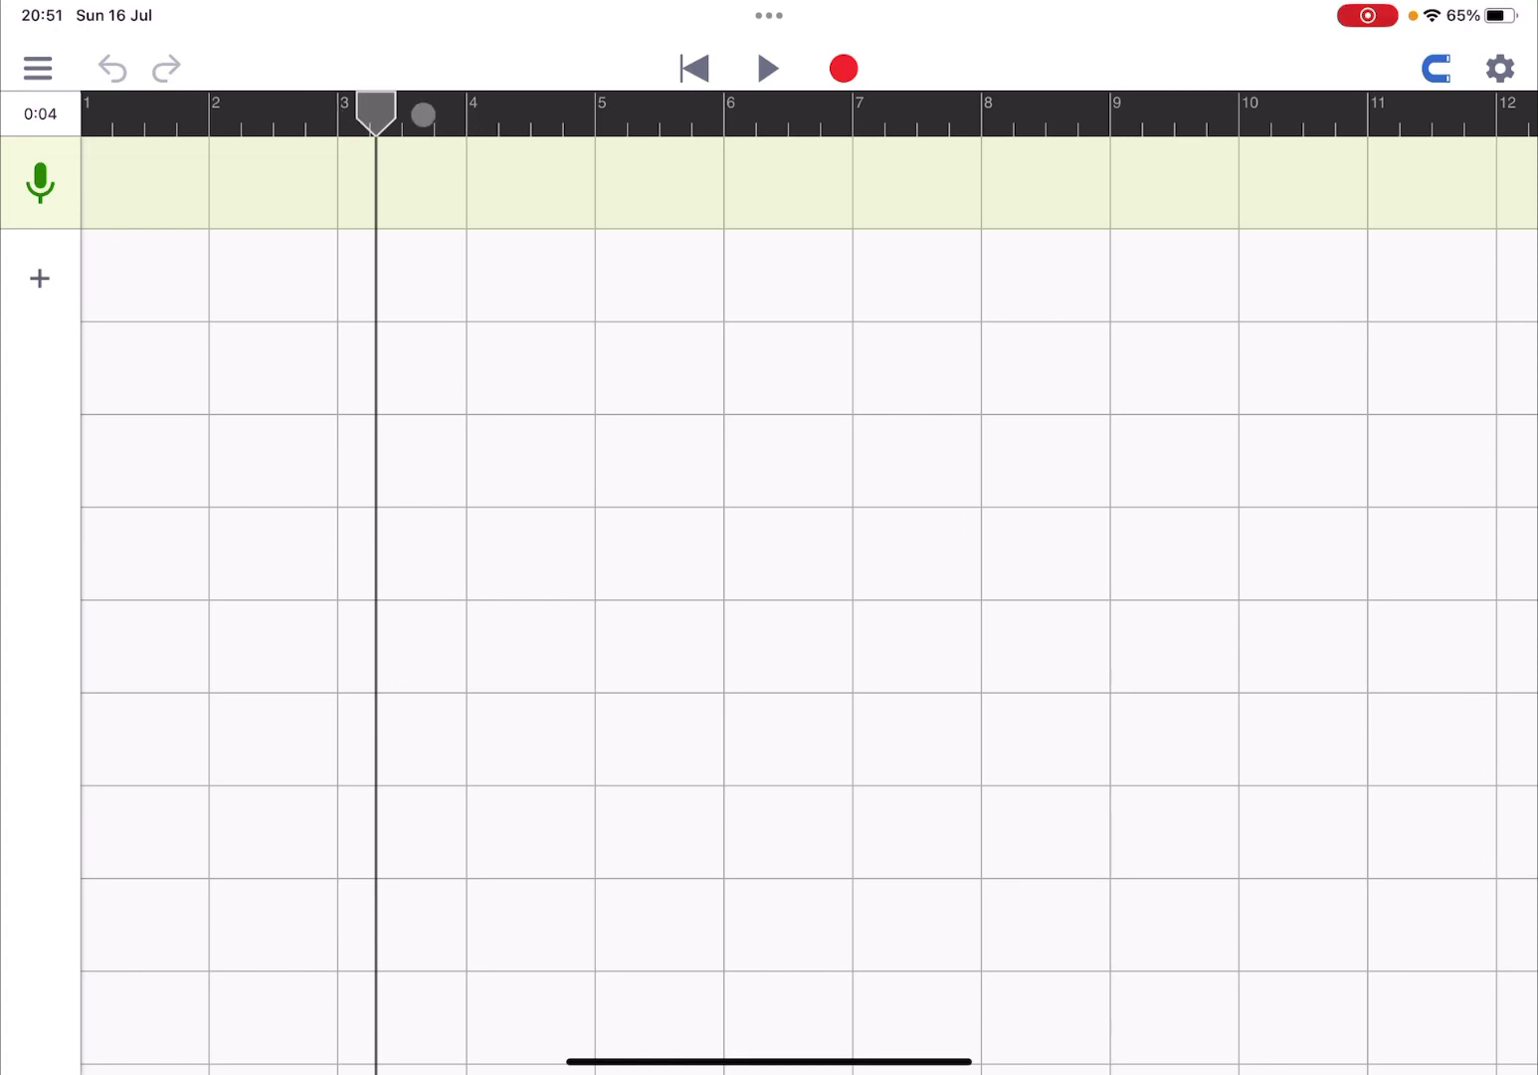
{"action": "mouse_move", "coordinate": [394, 111]}
{"action": "left_mouse_down"}
{"action": "mouse_move", "coordinate": [593, 109]}
{"action": "mouse_move", "coordinate": [275, 109]}
{"action": "mouse_move", "coordinate": [567, 106]}
{"action": "mouse_move", "coordinate": [469, 108]}
{"action": "mouse_move", "coordinate": [504, 112]}
{"action": "left_mouse_up"}
{"action": "left_click", "coordinate": [604, 112]}
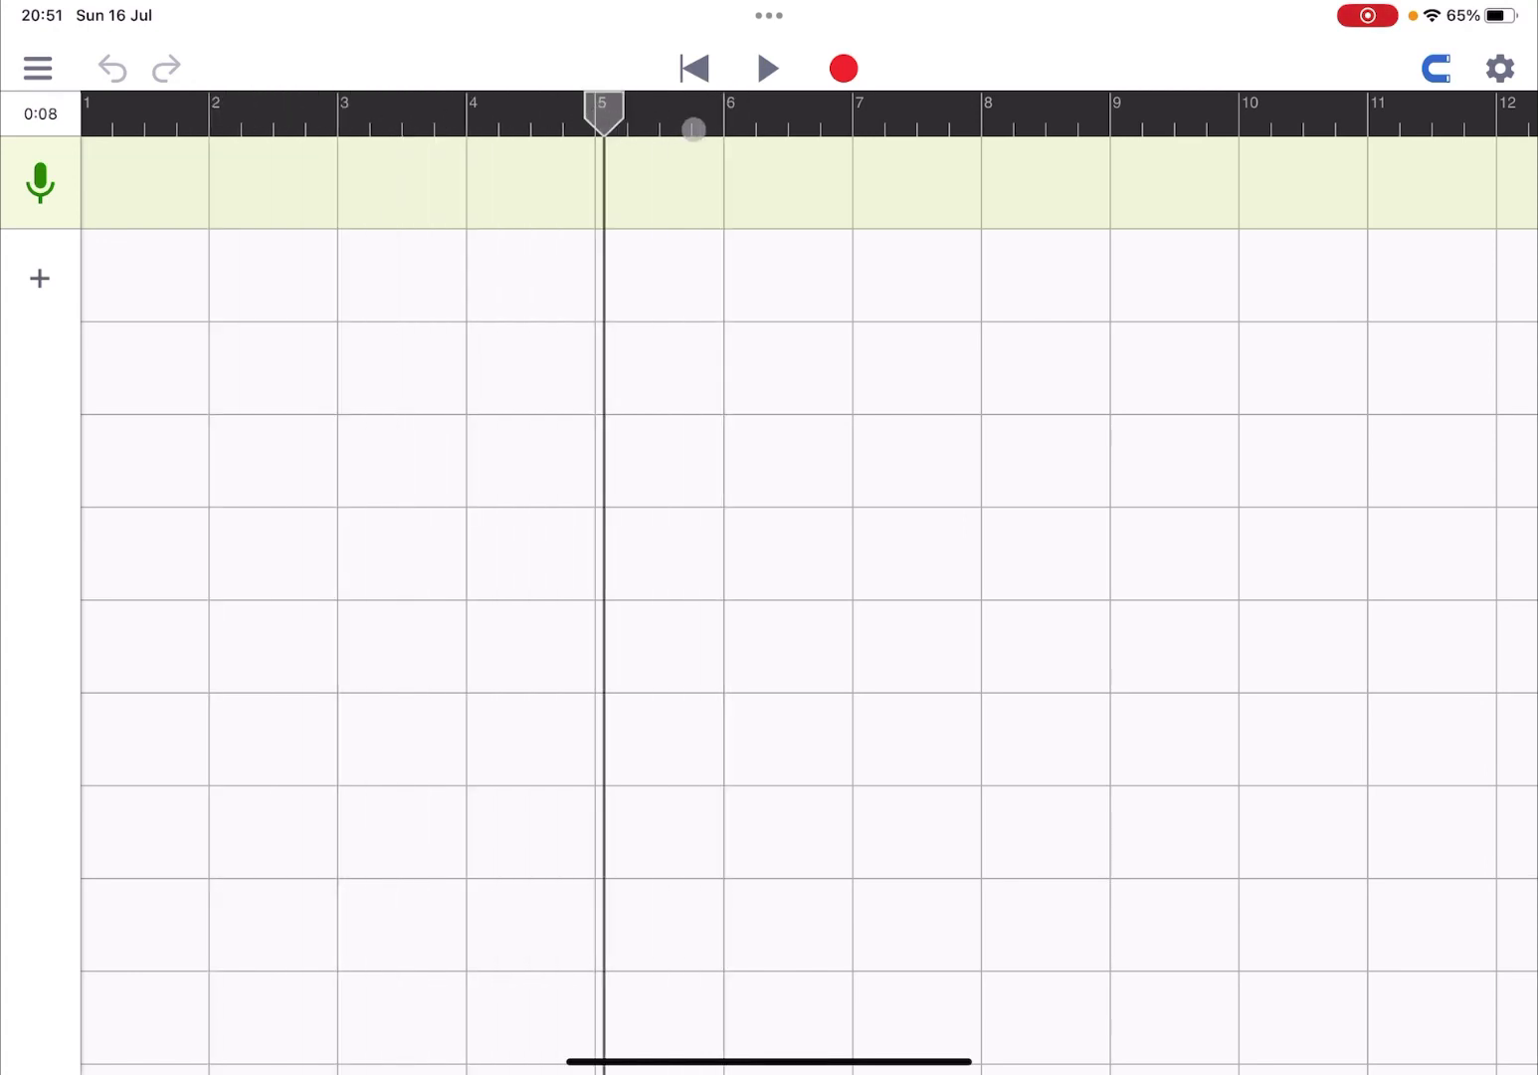
{"action": "left_click", "coordinate": [695, 73]}
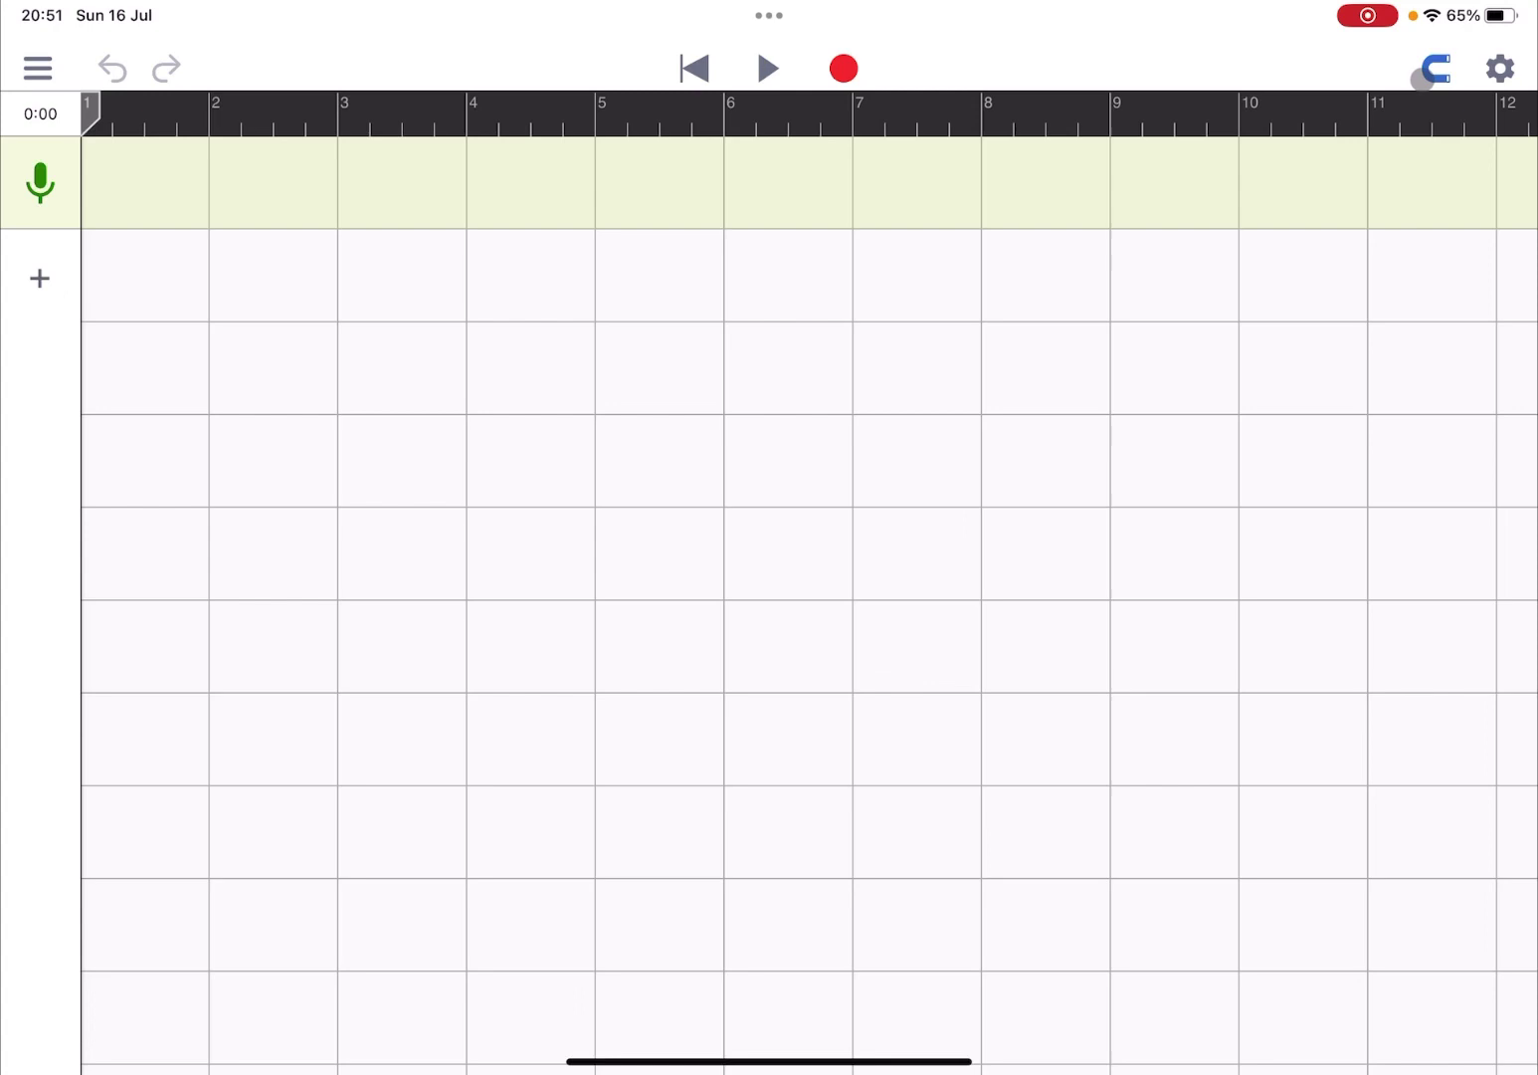
{"action": "left_click", "coordinate": [1437, 71]}
Step: Toggle the metronome on and back off, then close the project settings
{"action": "left_click", "coordinate": [1499, 70]}
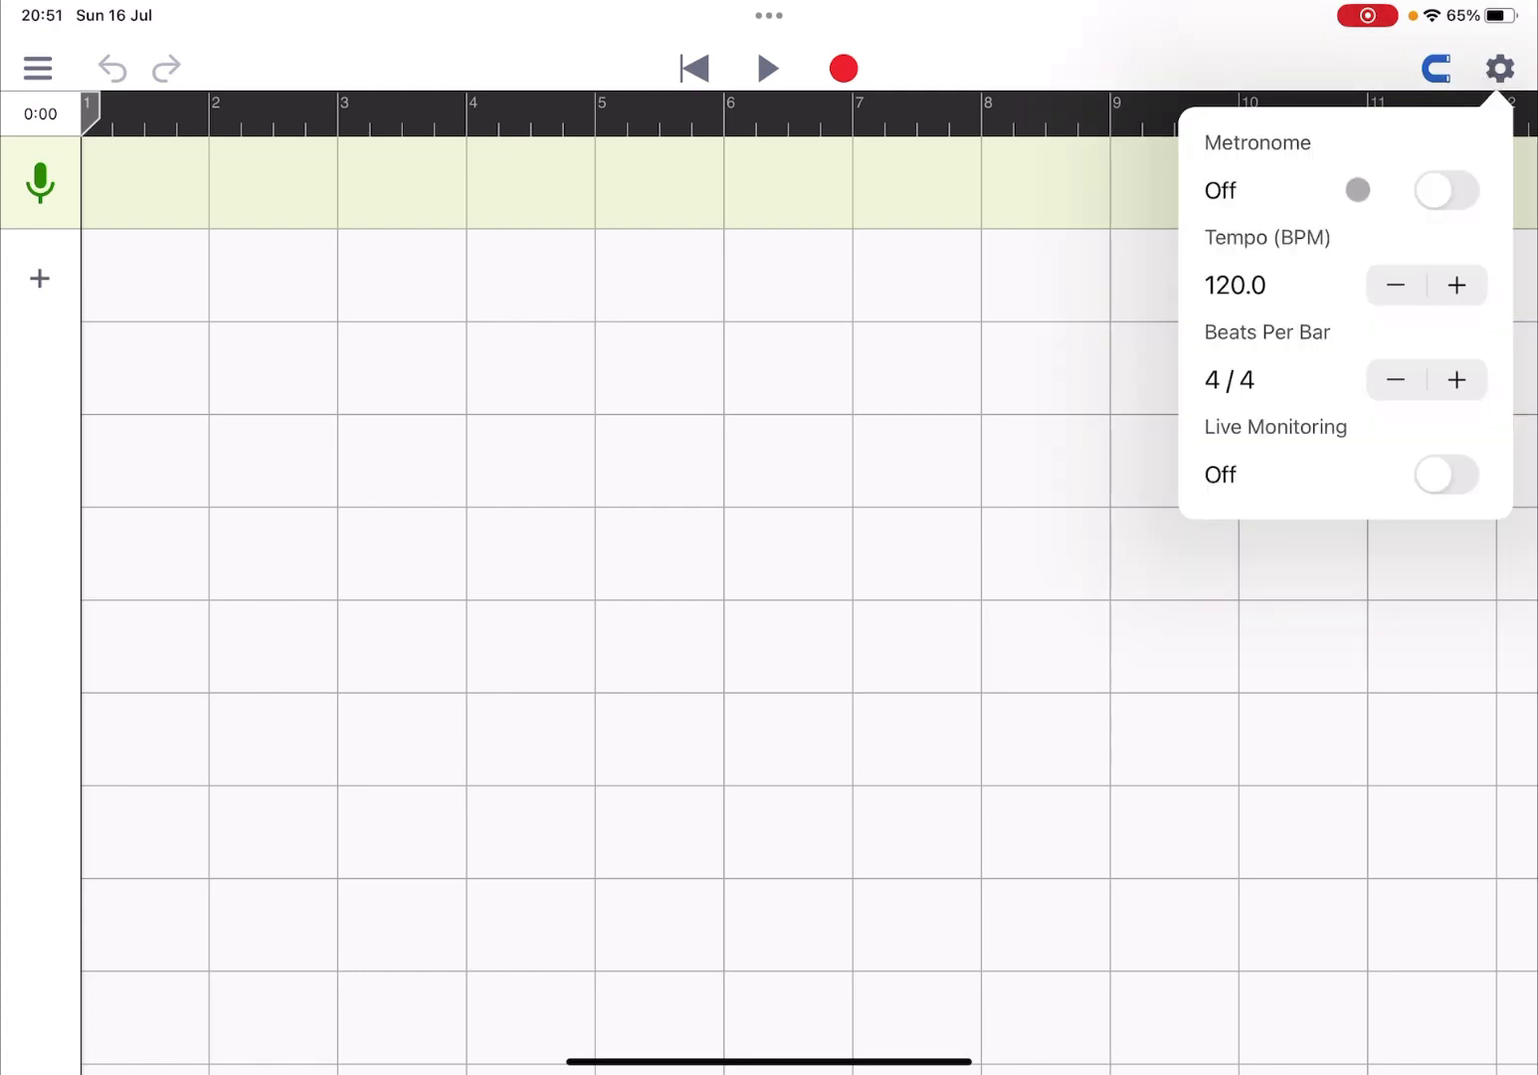
{"action": "left_click", "coordinate": [1433, 191]}
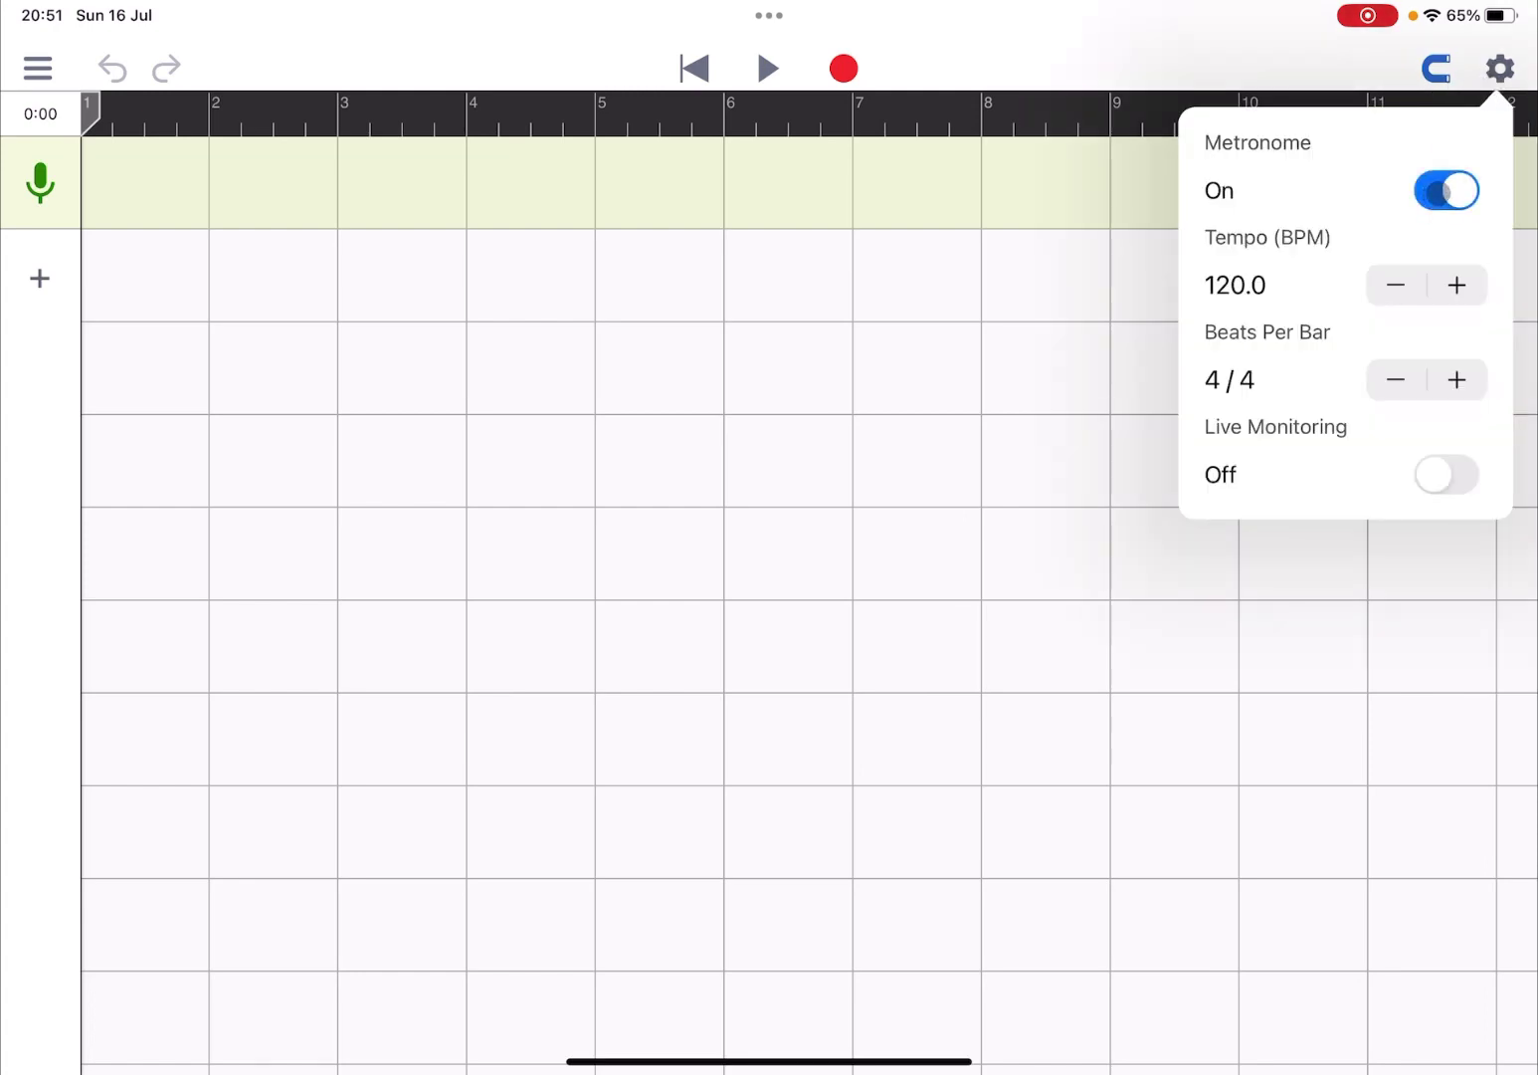
{"action": "left_click", "coordinate": [1432, 191]}
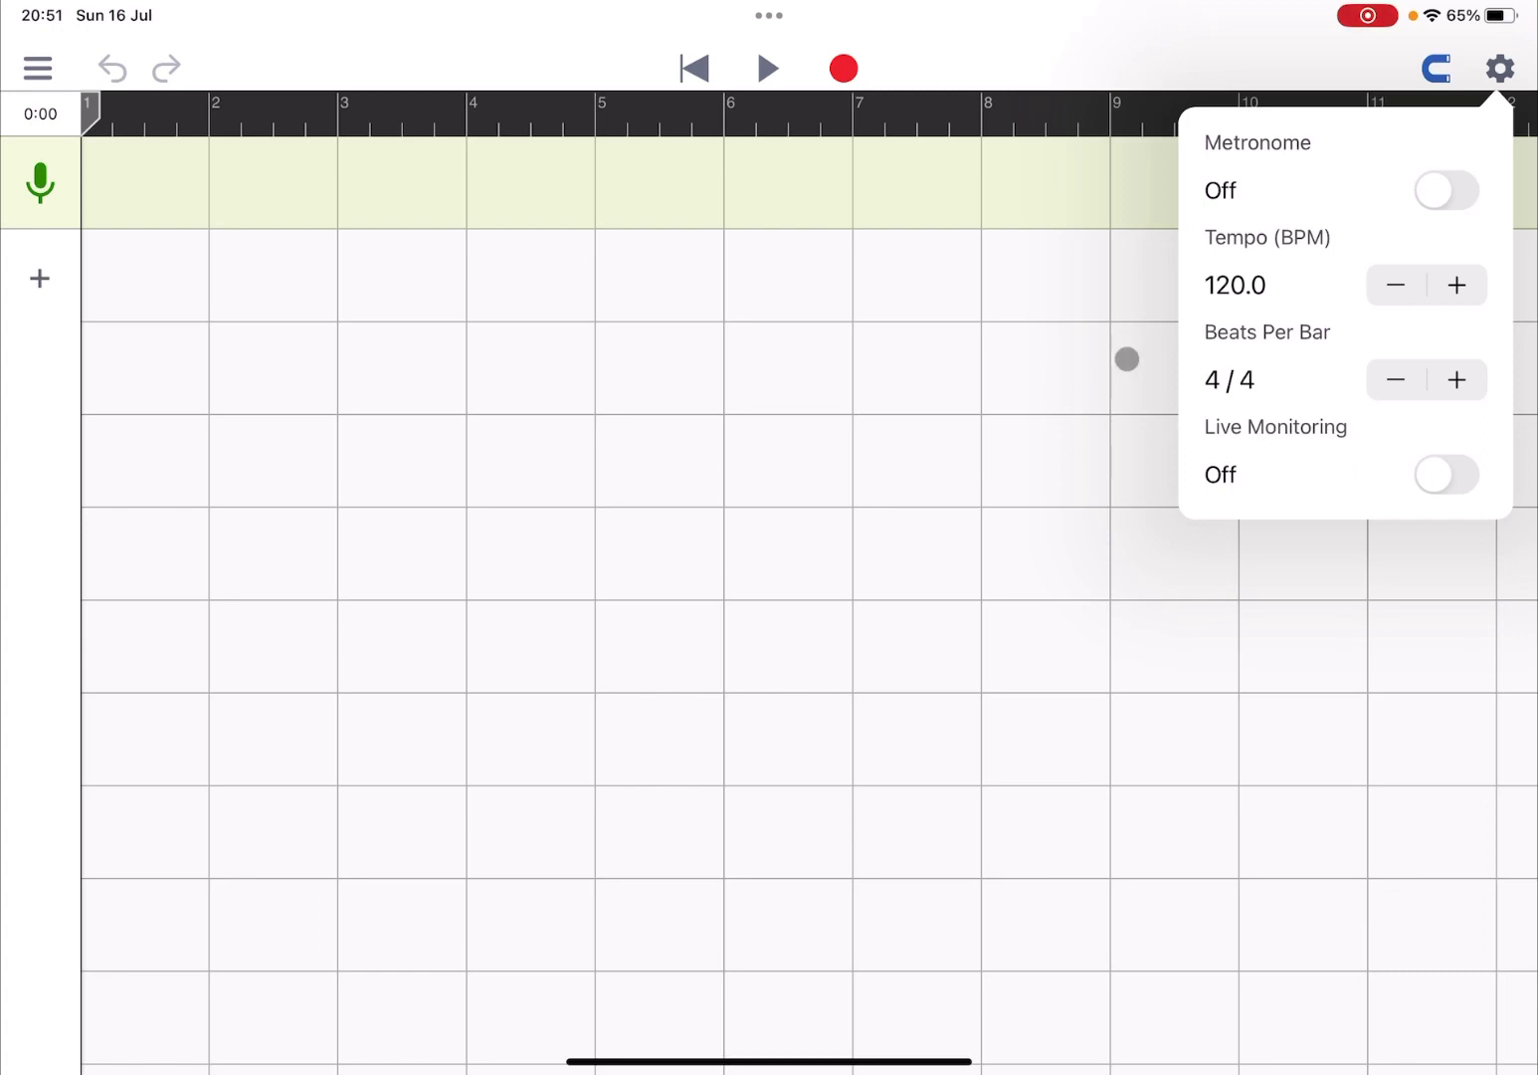
{"action": "left_click", "coordinate": [1063, 256]}
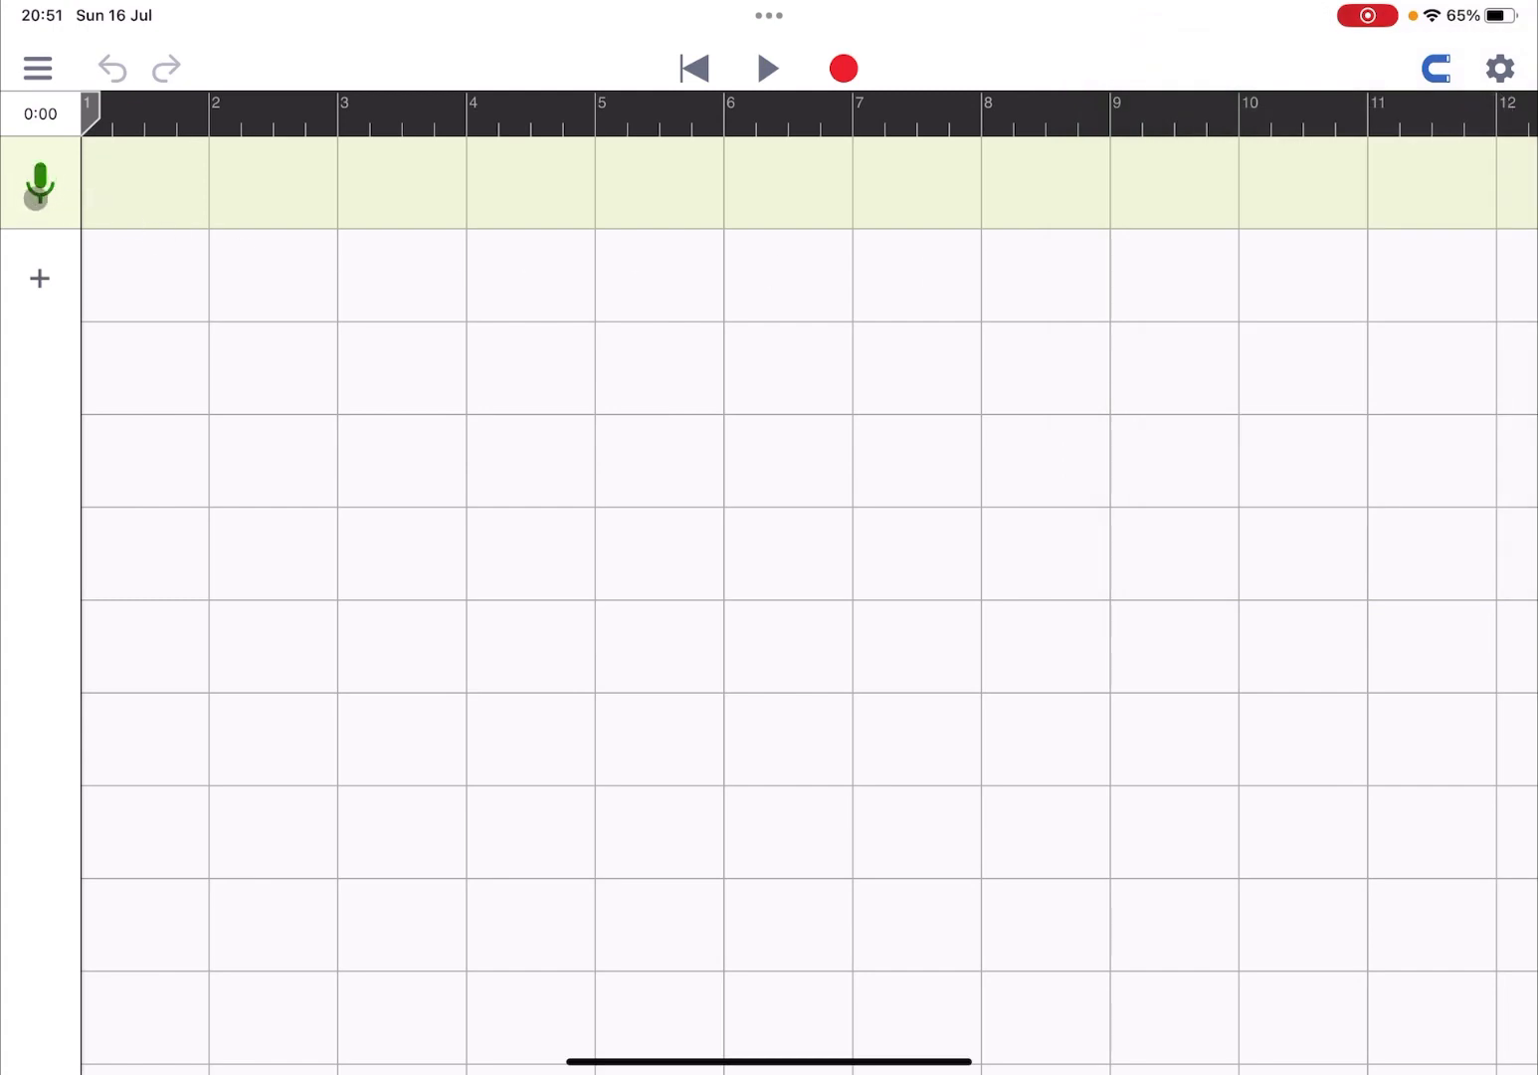
Step: Delete the empty vocal track after checking its options and the add-track choices
{"action": "left_click", "coordinate": [36, 195]}
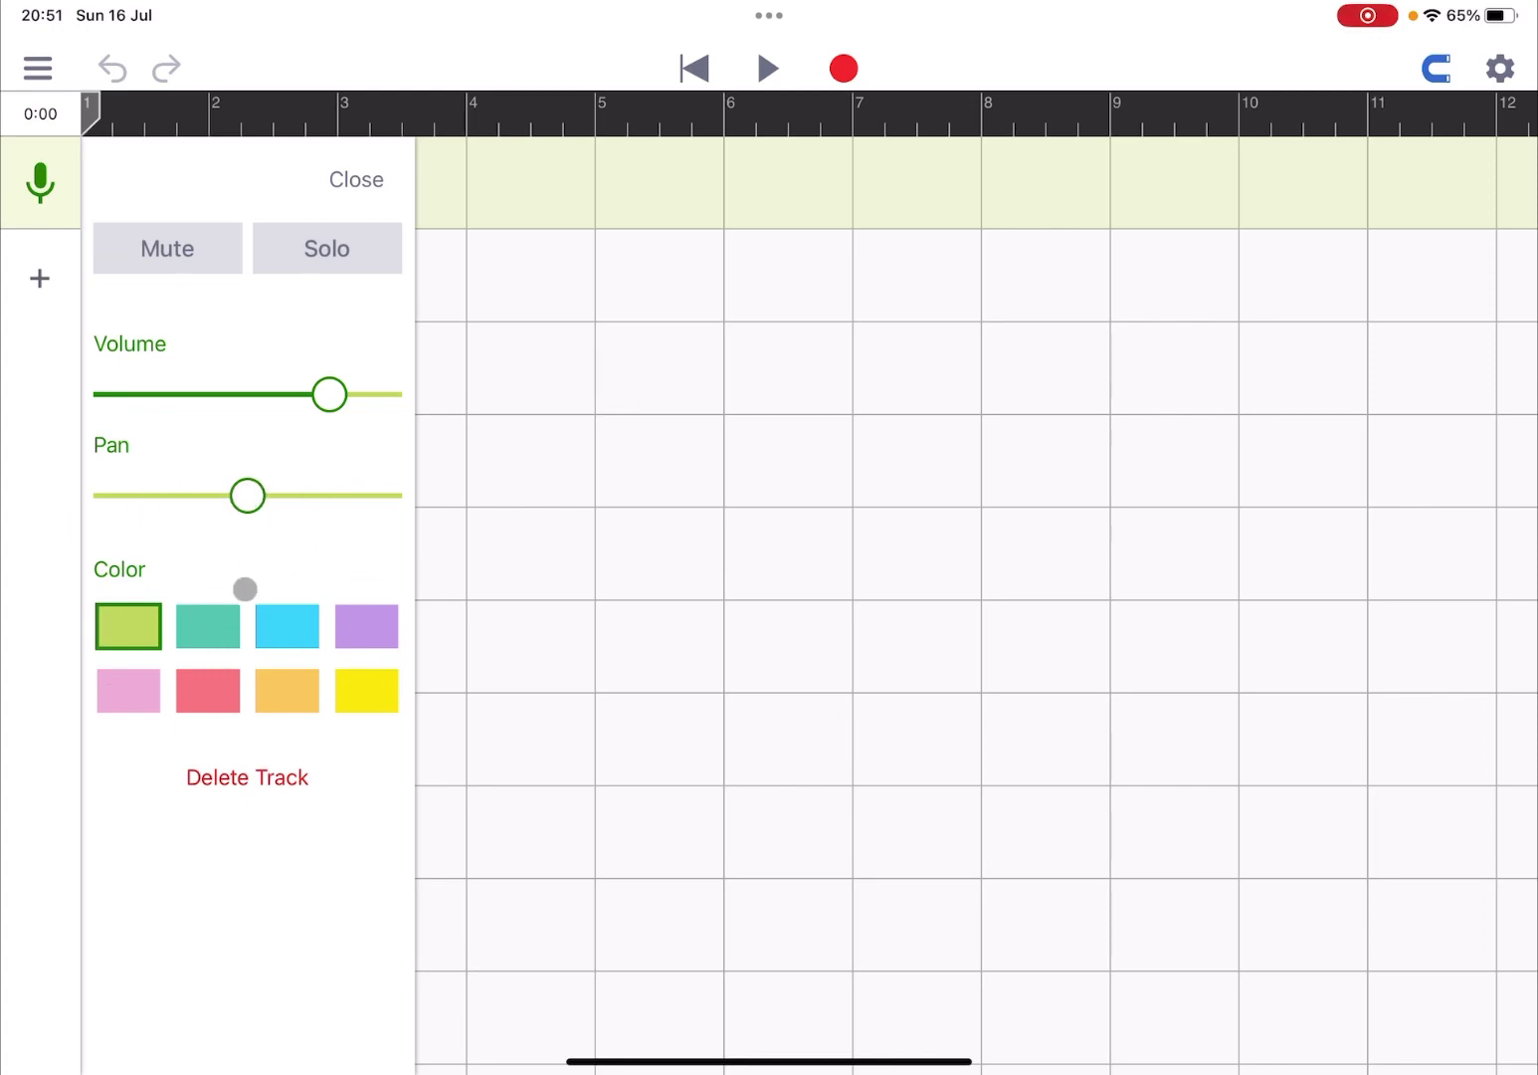
{"action": "left_click", "coordinate": [282, 617]}
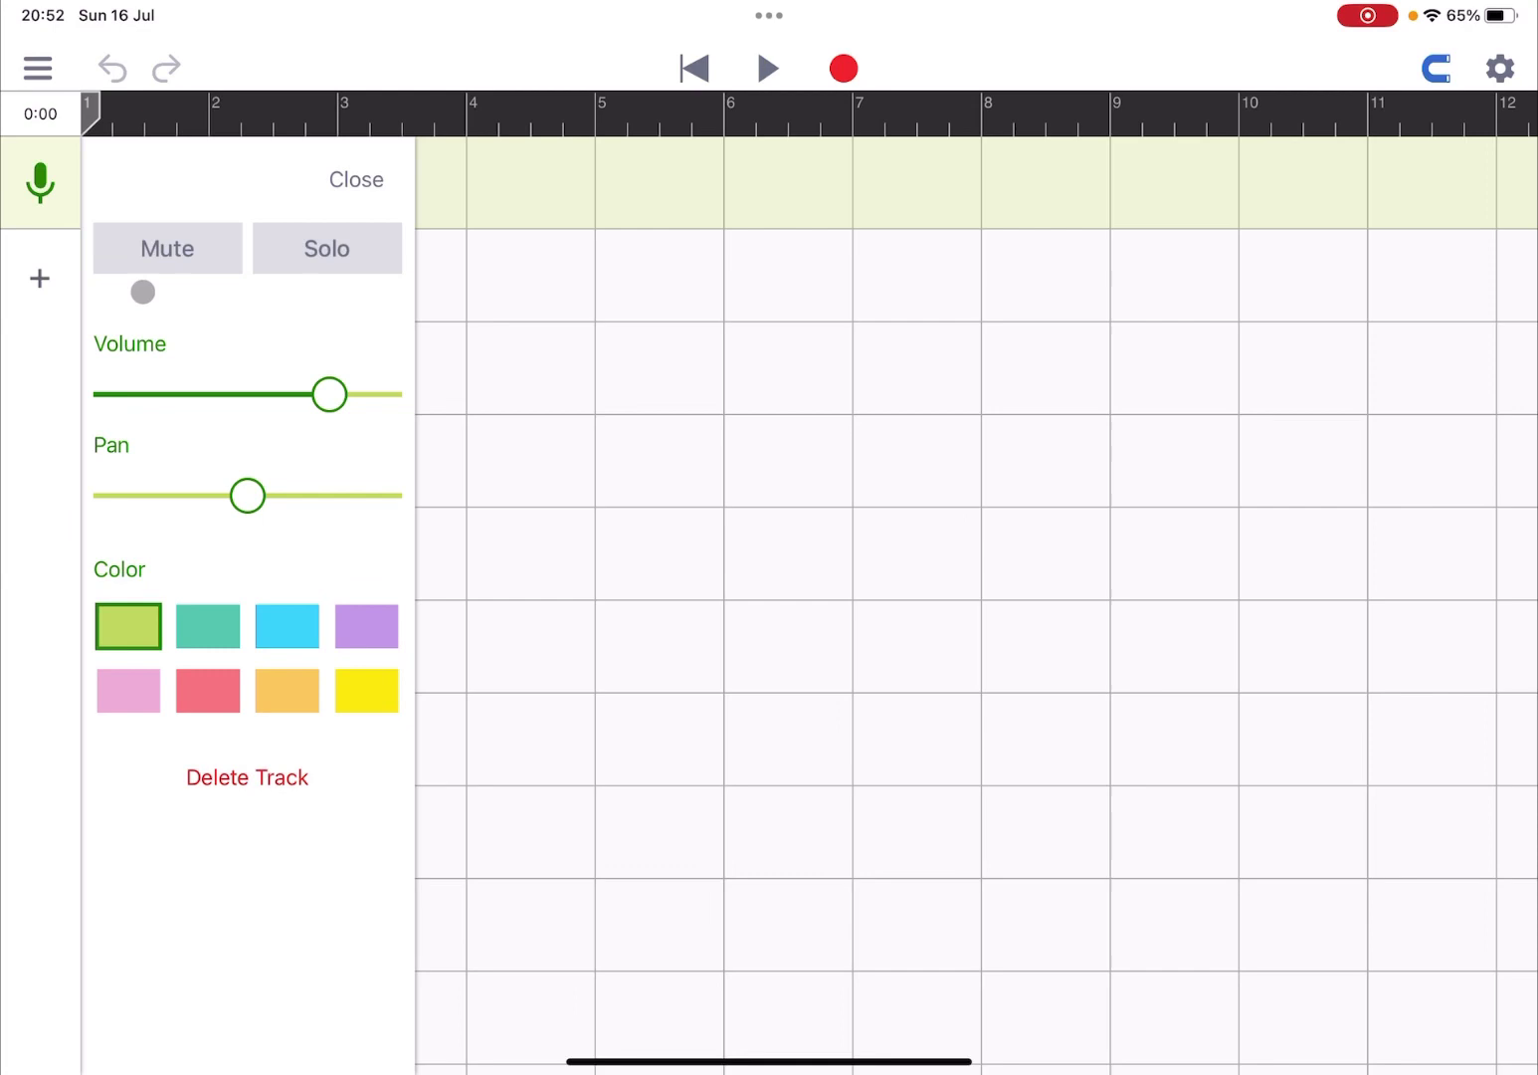
{"action": "left_click", "coordinate": [40, 287]}
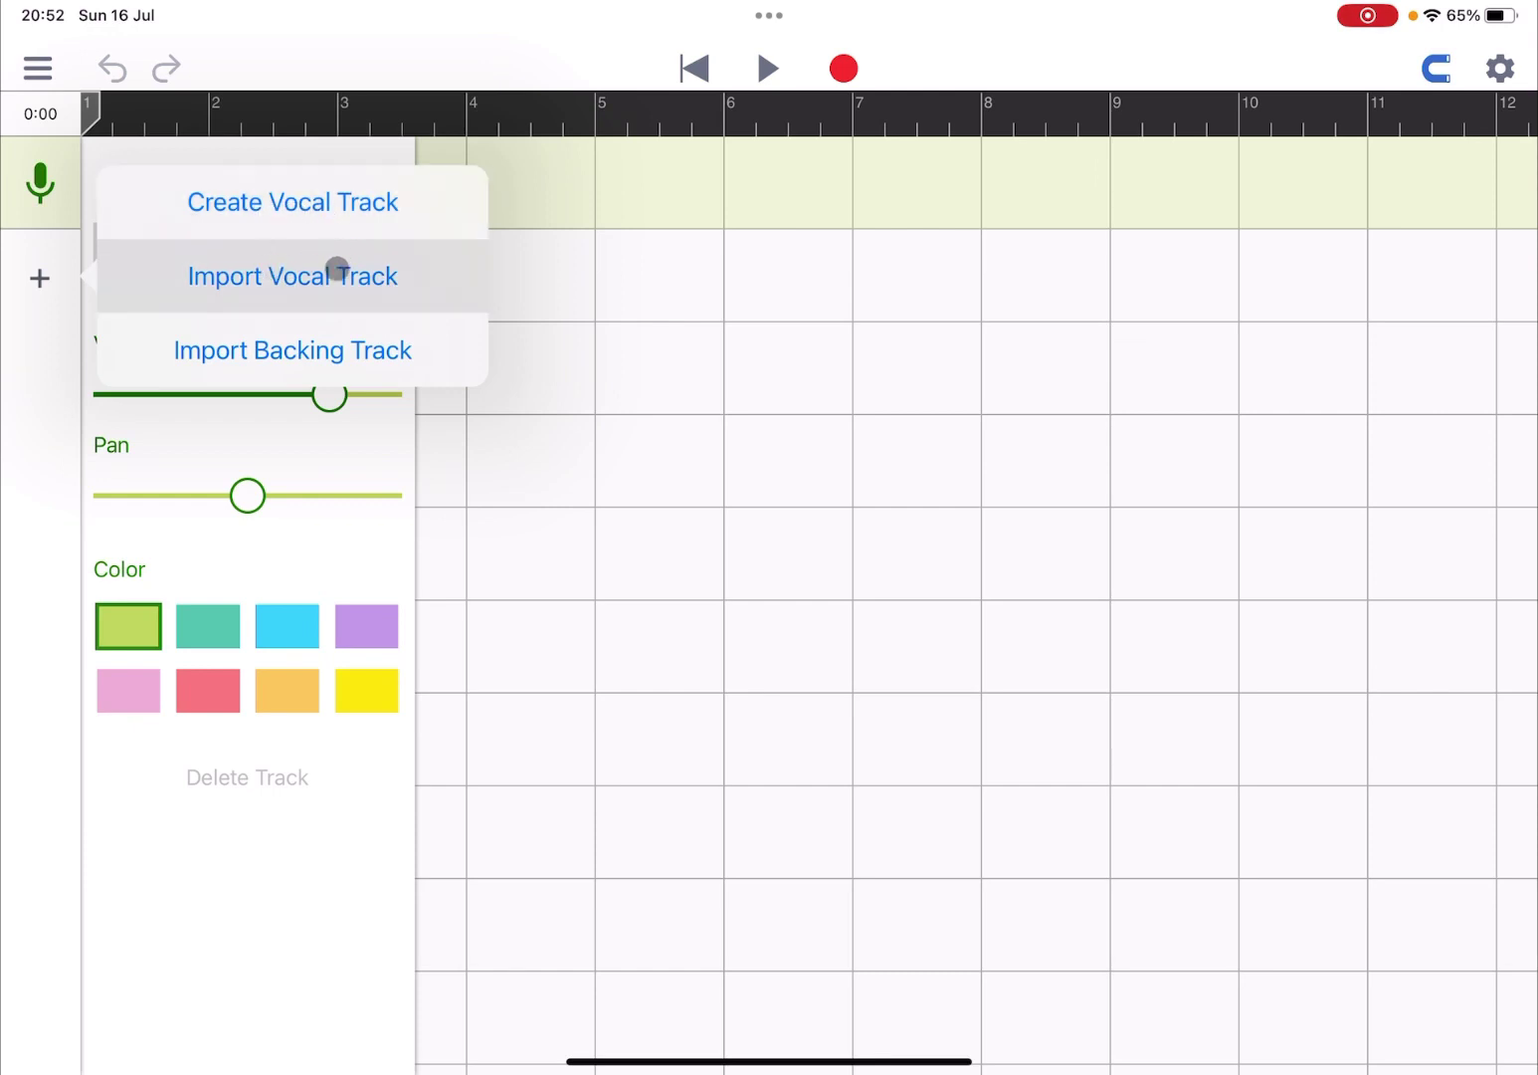
{"action": "left_click", "coordinate": [532, 452]}
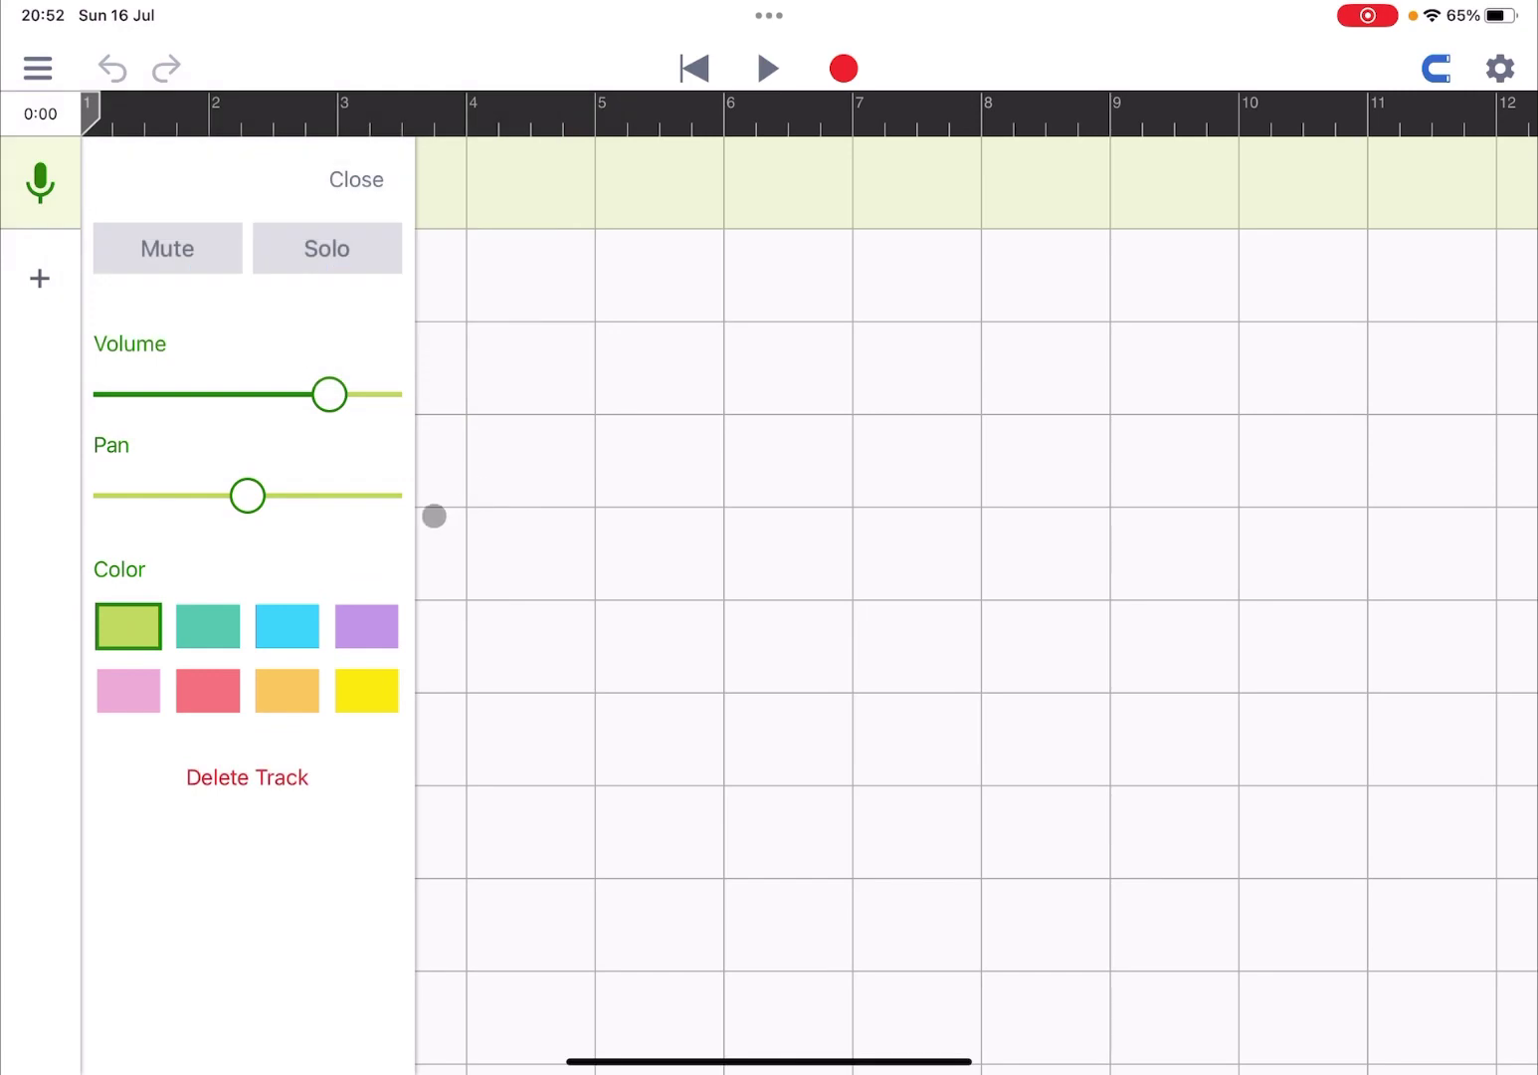
{"action": "left_click", "coordinate": [263, 778]}
{"action": "left_click", "coordinate": [828, 618]}
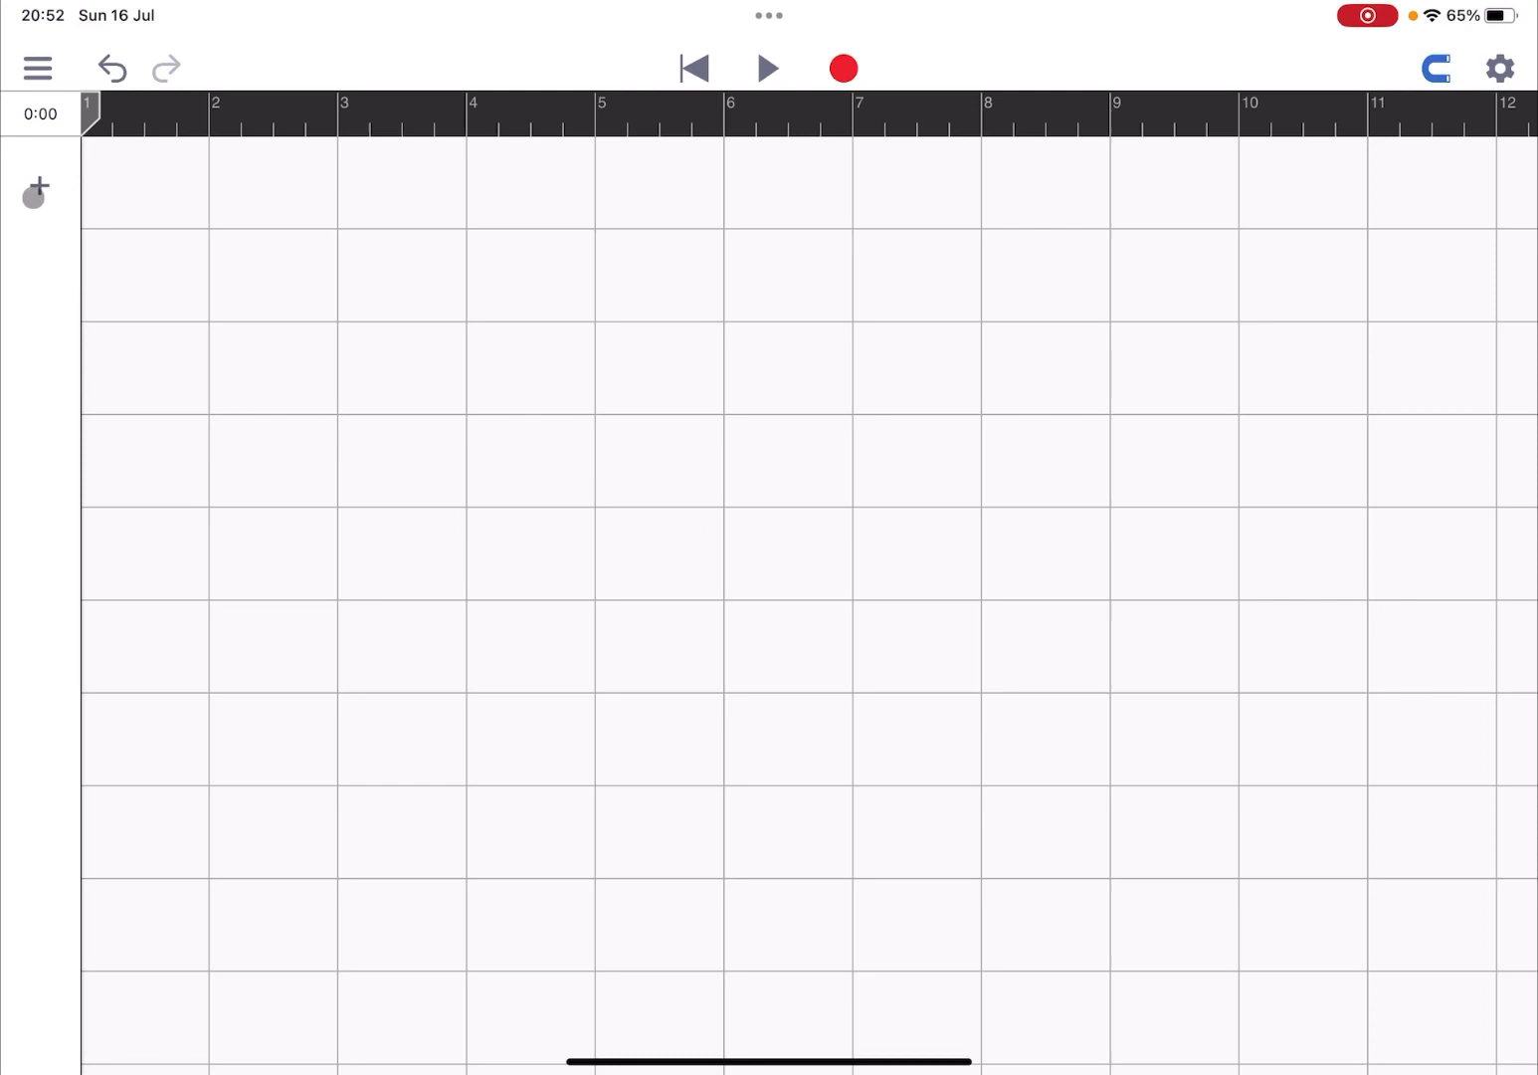
Step: Import Vocal.m4a from Favourites > Audio files as a new vocal track
{"action": "left_click", "coordinate": [33, 196]}
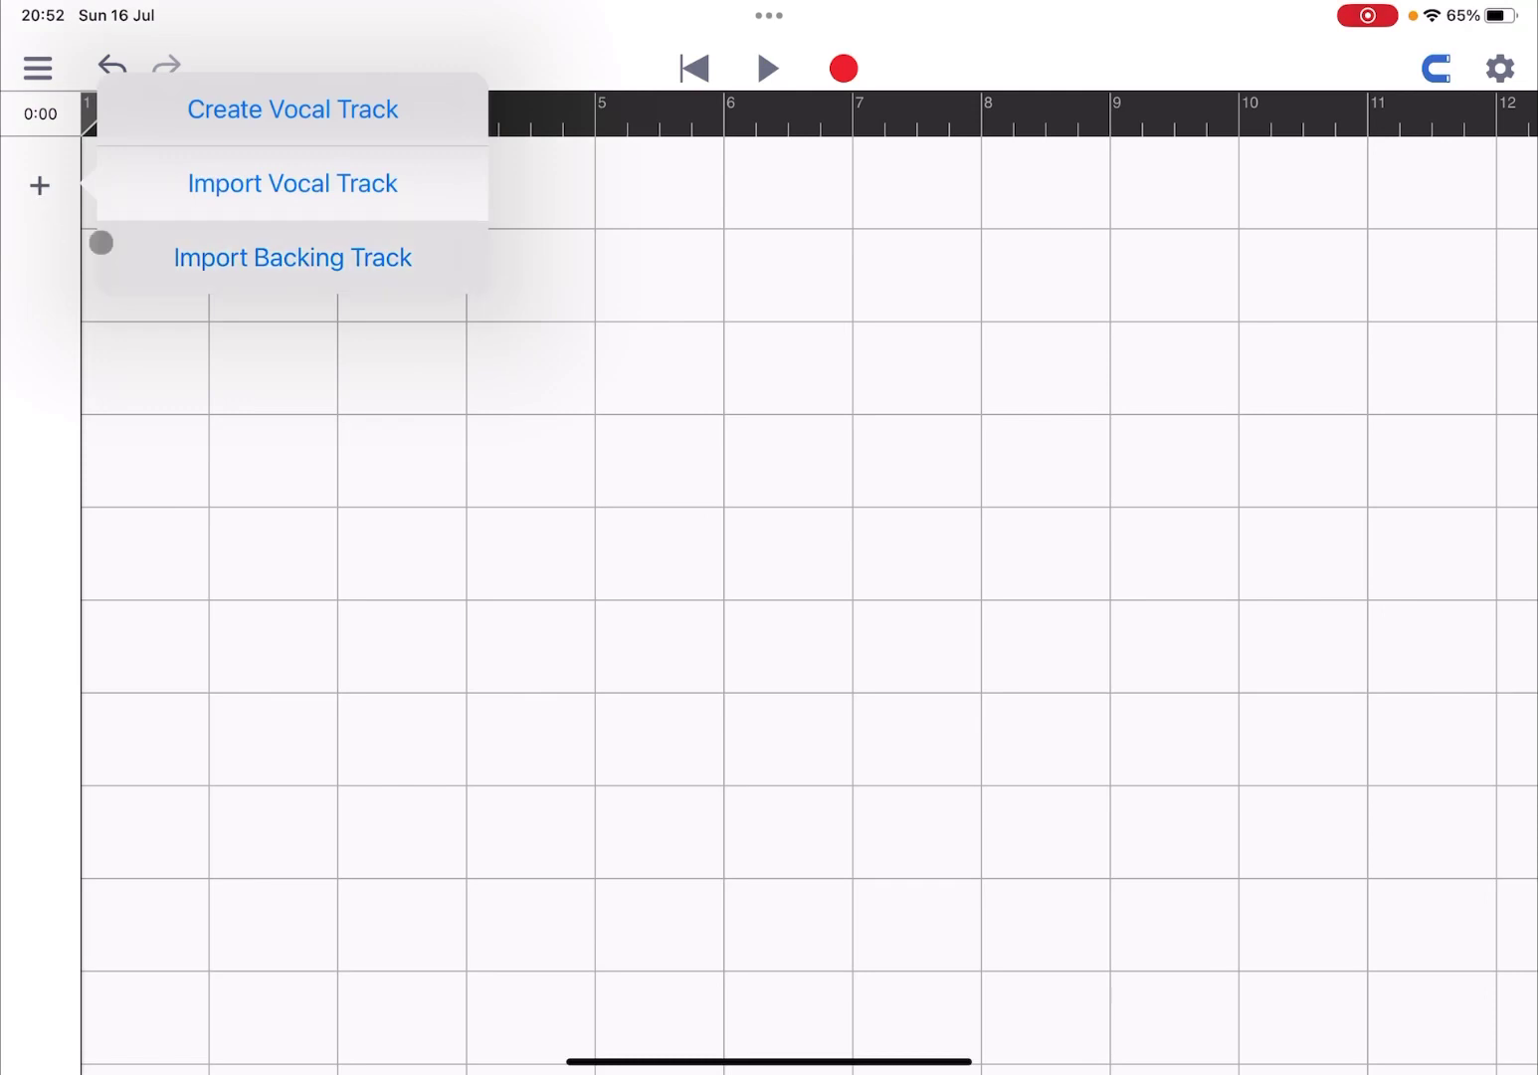
{"action": "left_click", "coordinate": [359, 199]}
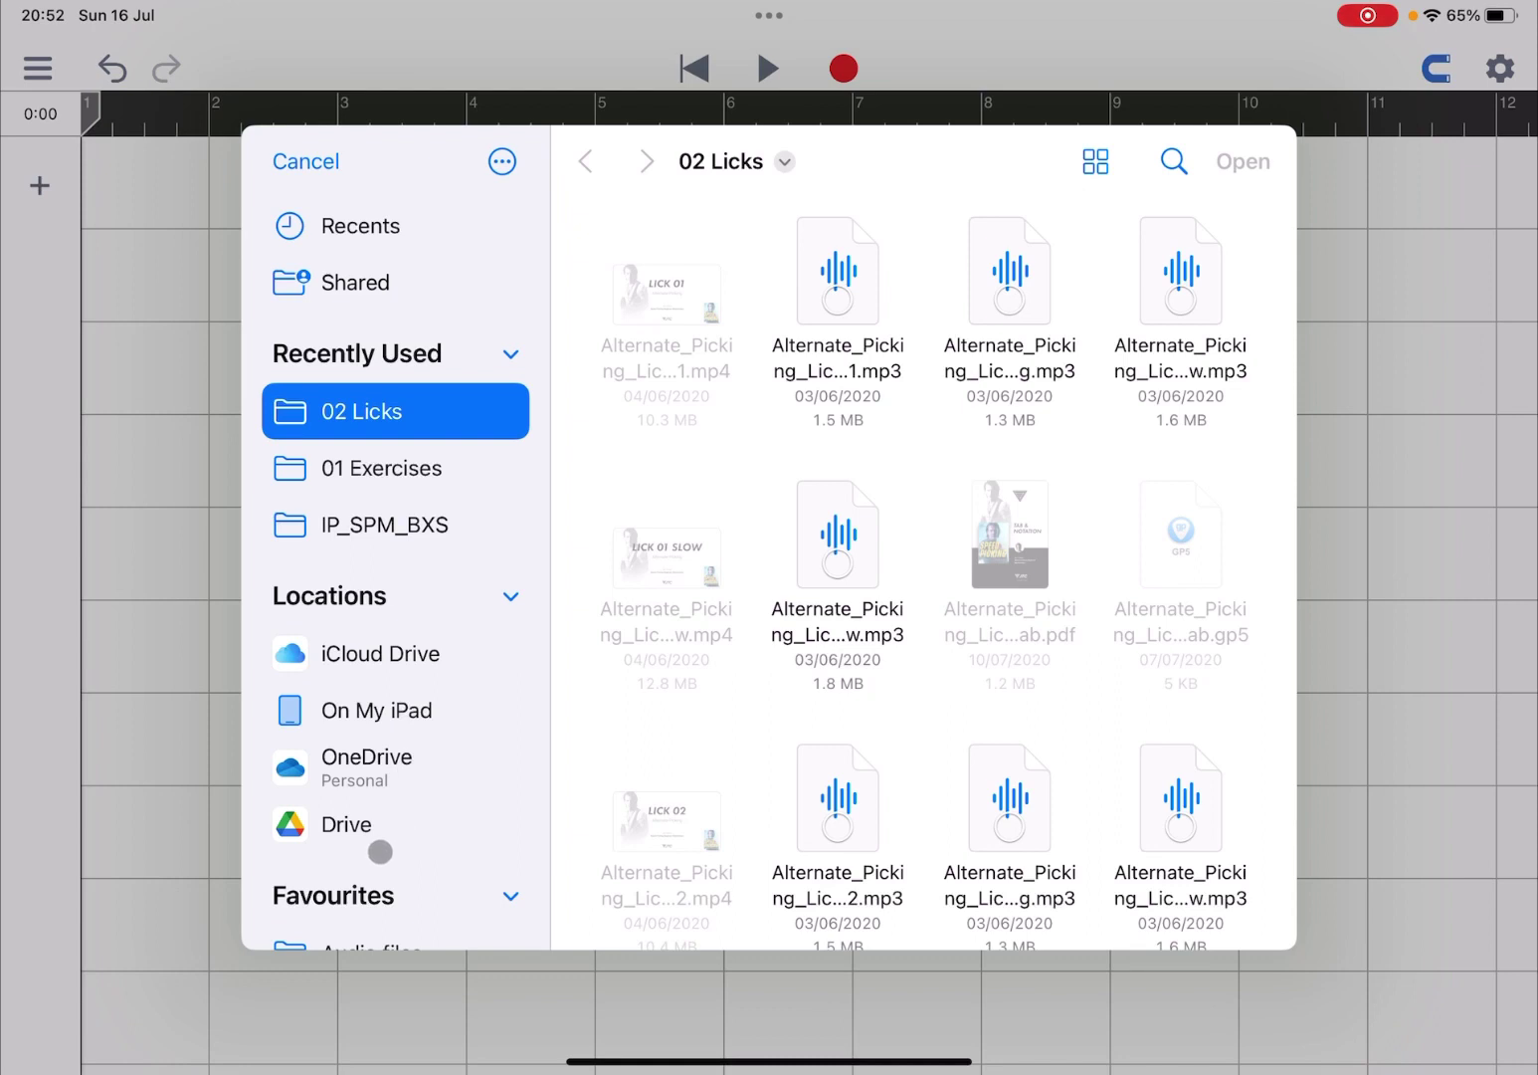
{"action": "scroll", "coordinate": [412, 812], "scroll_direction": "down", "scroll_amount": 2}
{"action": "scroll", "coordinate": [413, 812], "scroll_direction": "down", "scroll_amount": 2}
{"action": "left_click", "coordinate": [407, 756]}
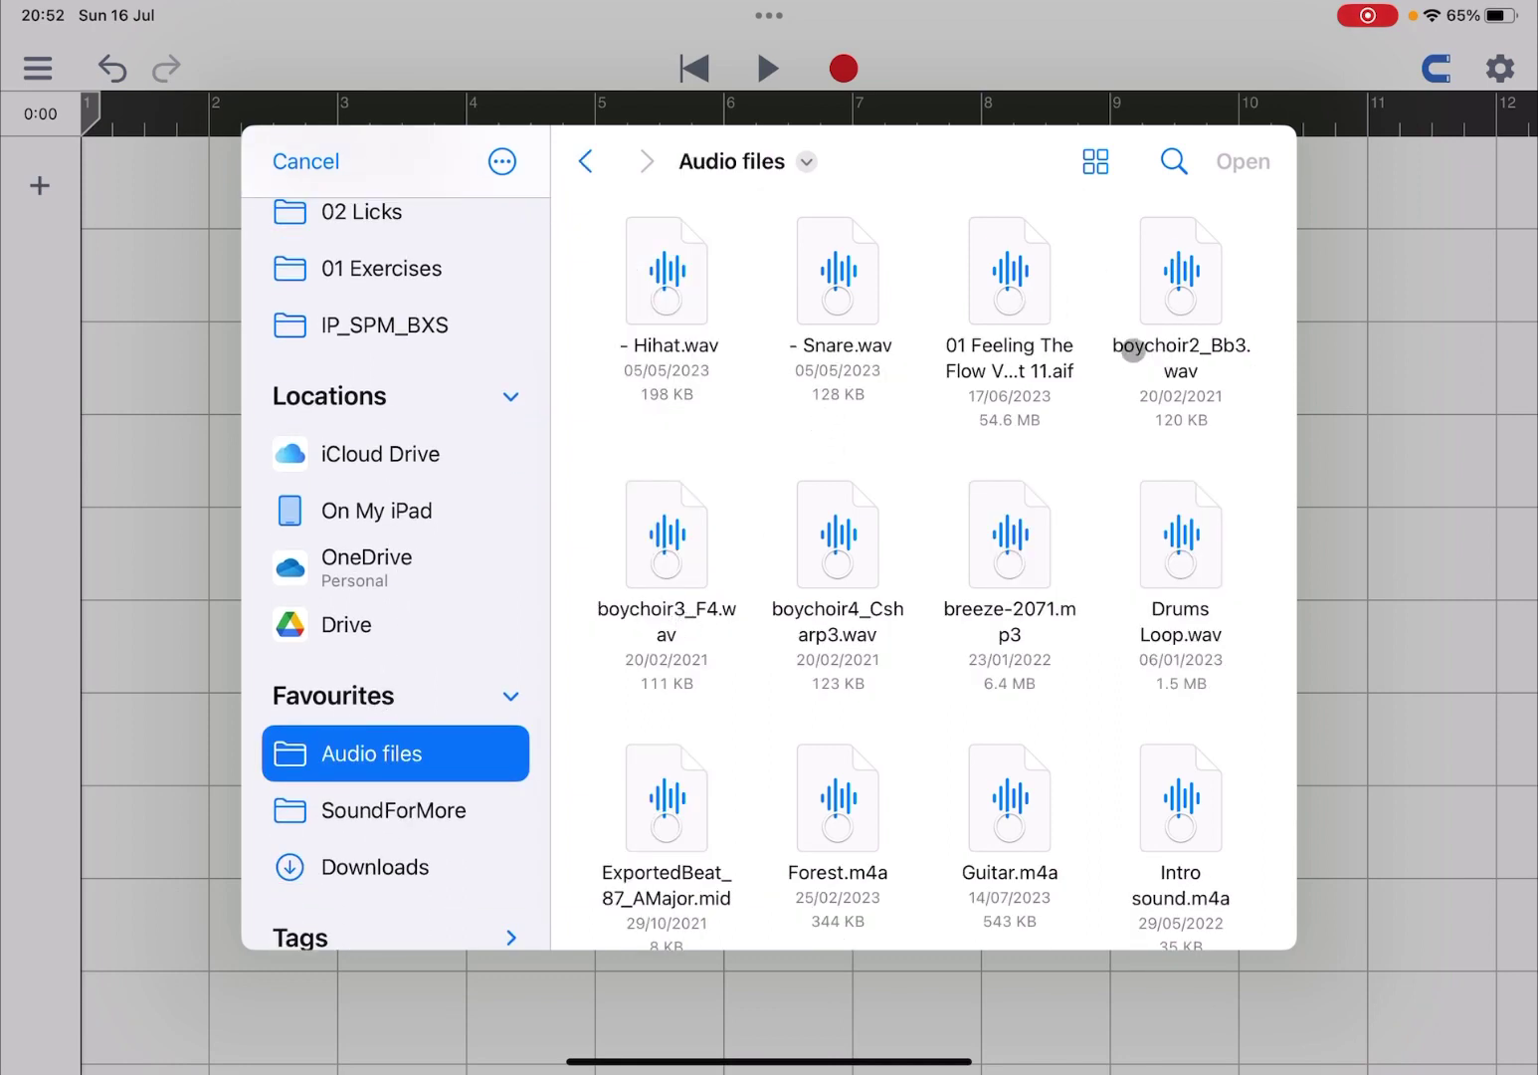
{"action": "scroll", "coordinate": [1107, 549], "scroll_direction": "down", "scroll_amount": 10}
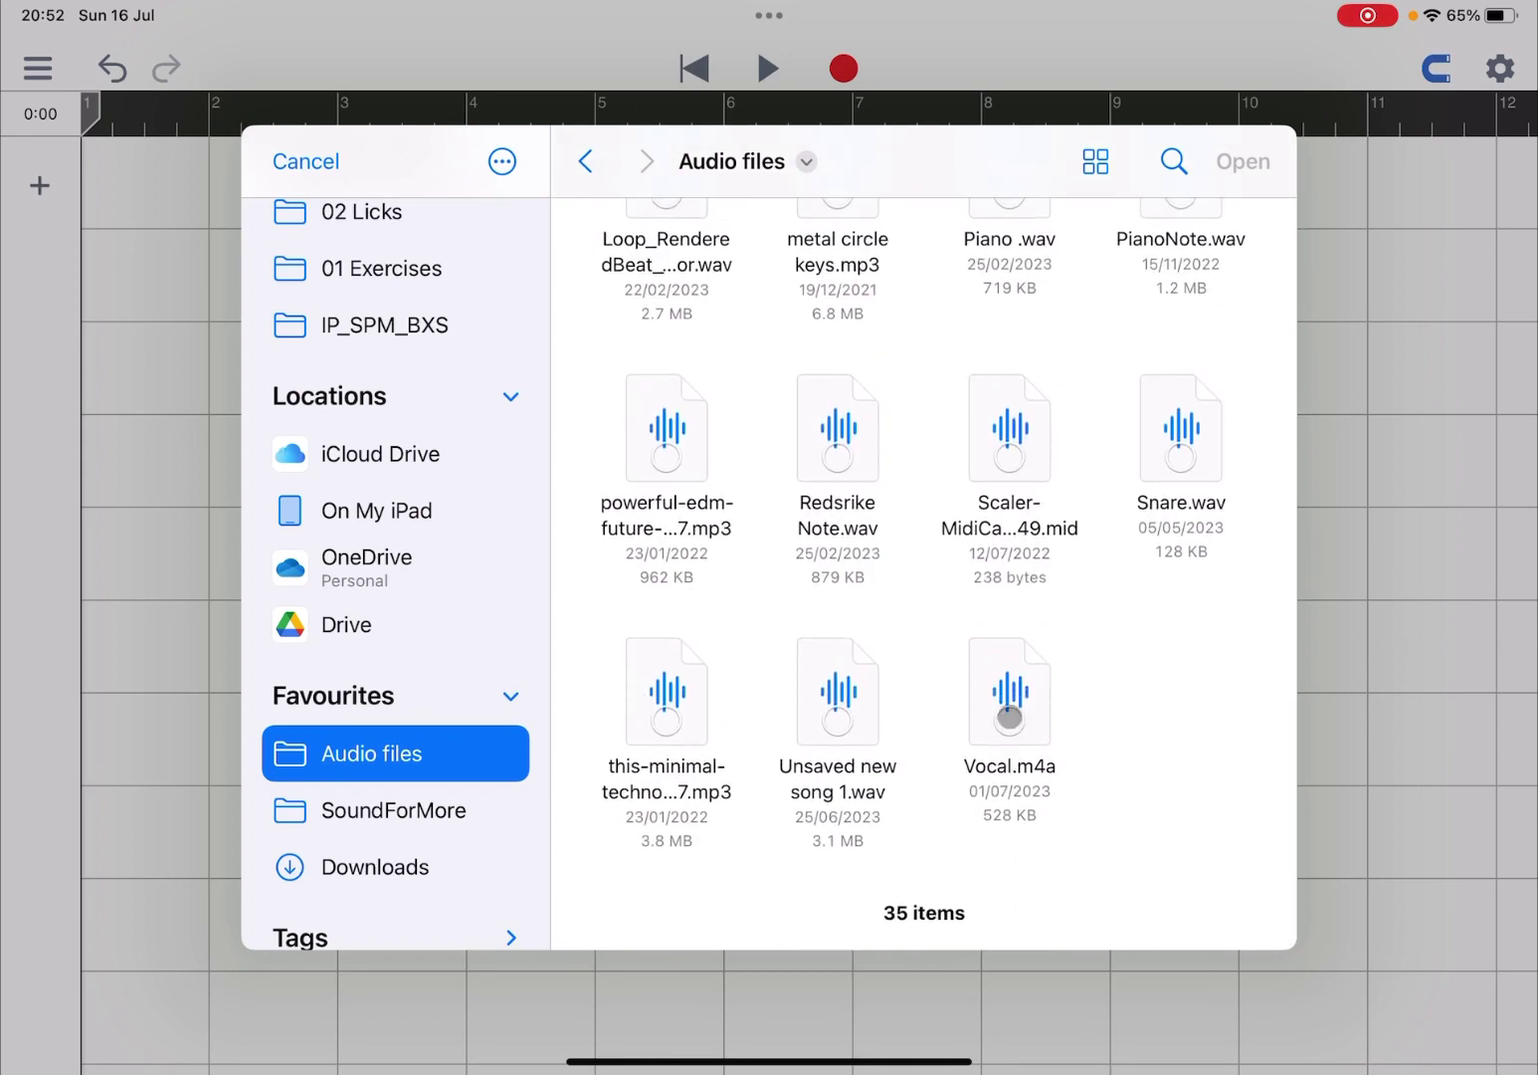
{"action": "left_click", "coordinate": [1010, 717]}
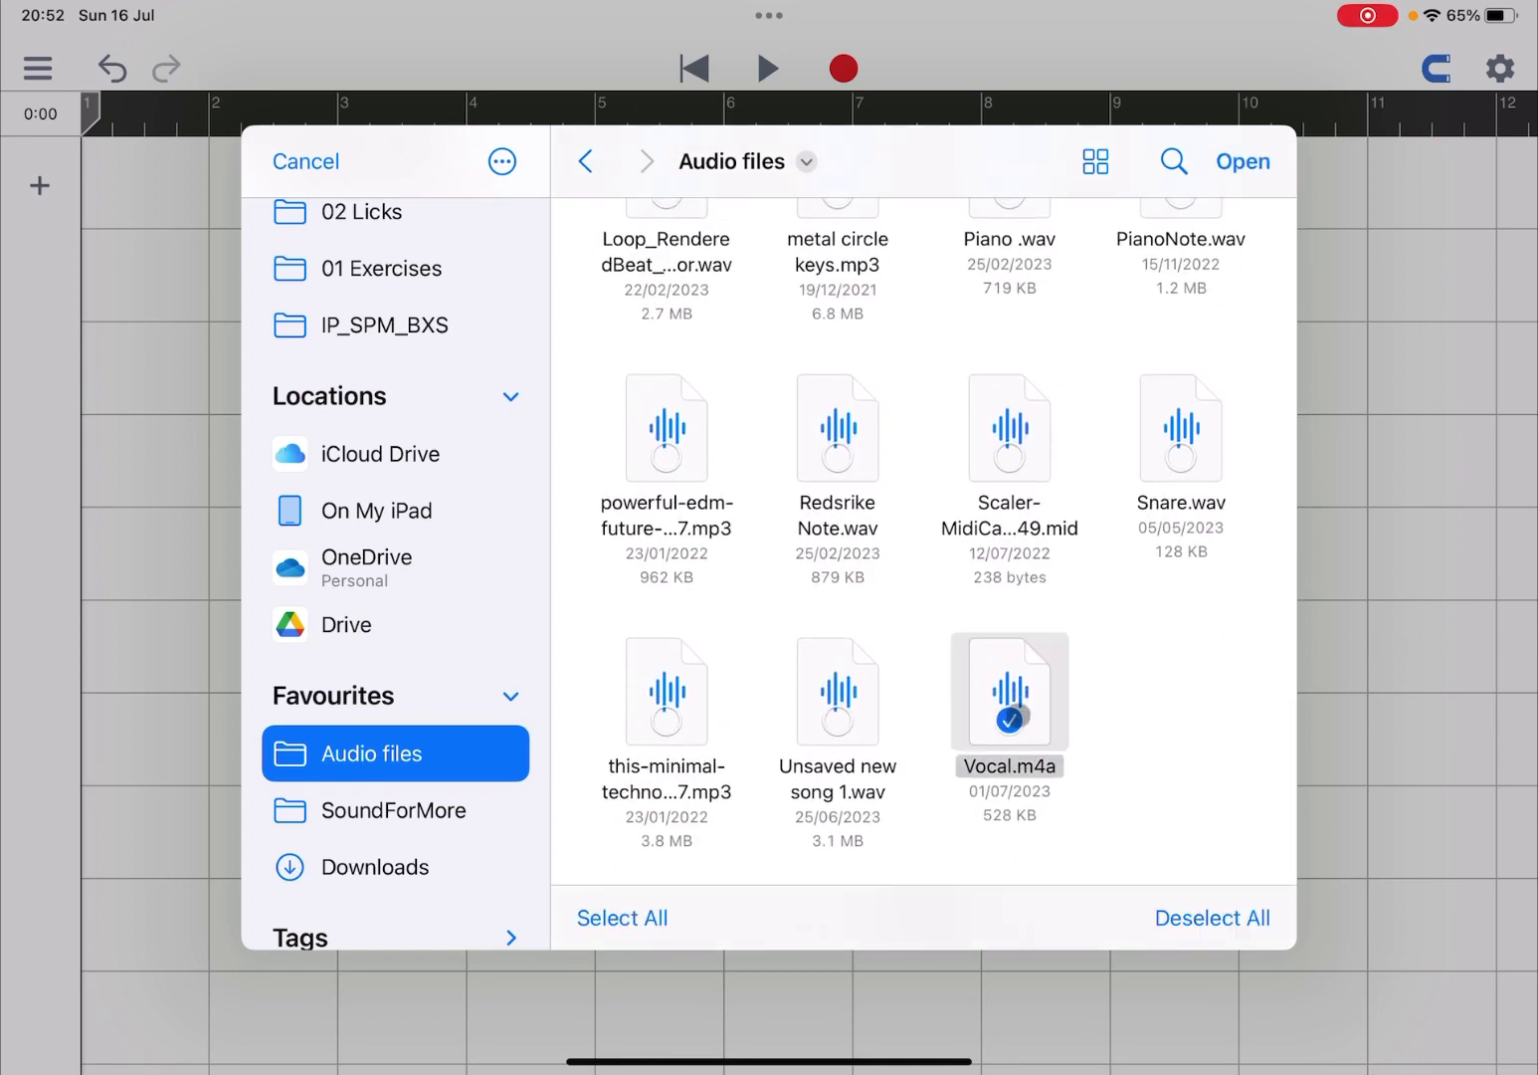
{"action": "left_click", "coordinate": [1246, 162]}
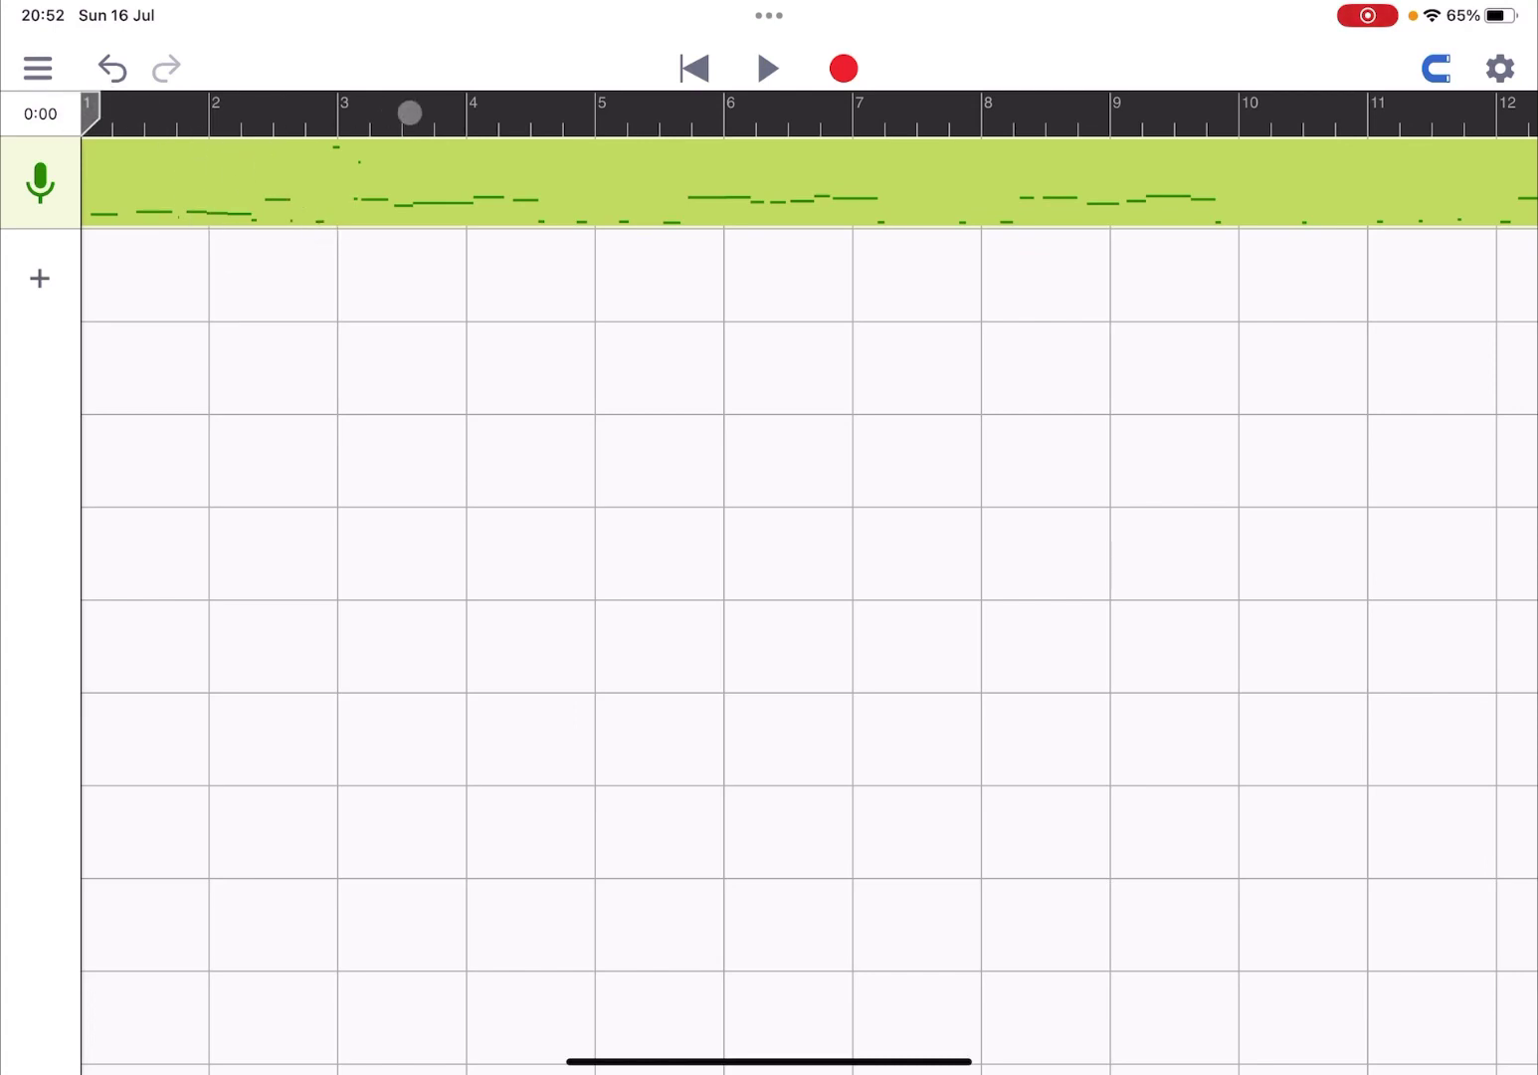
{"action": "left_click", "coordinate": [600, 114]}
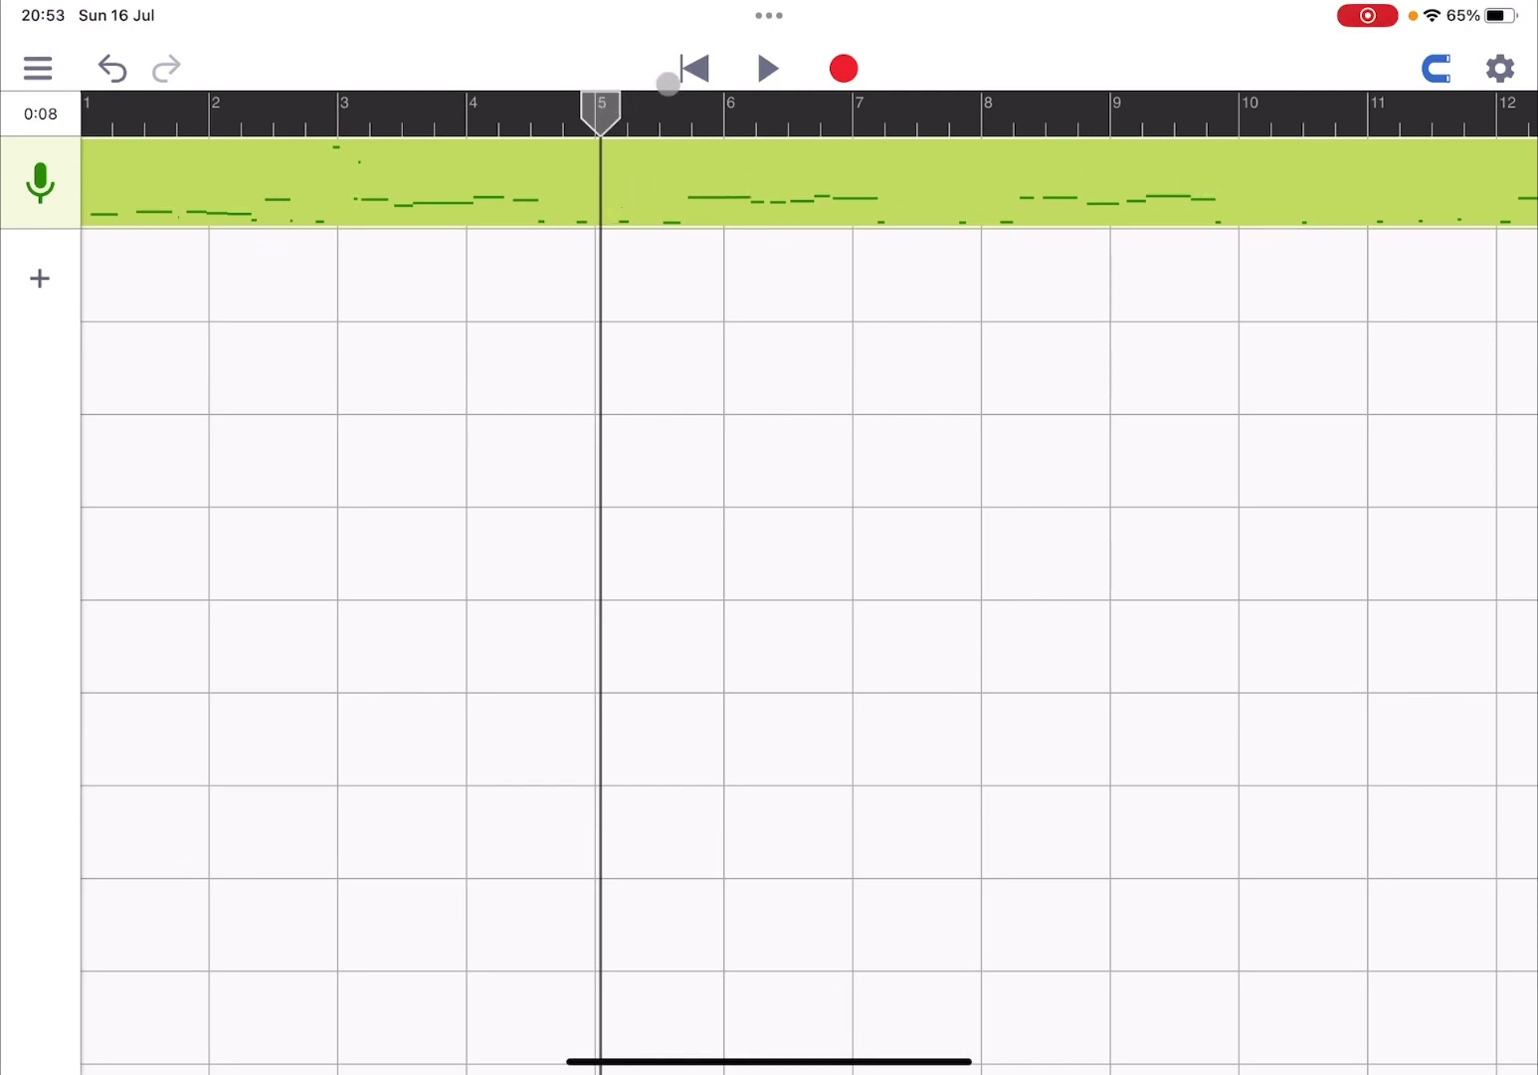
{"action": "left_click", "coordinate": [693, 65]}
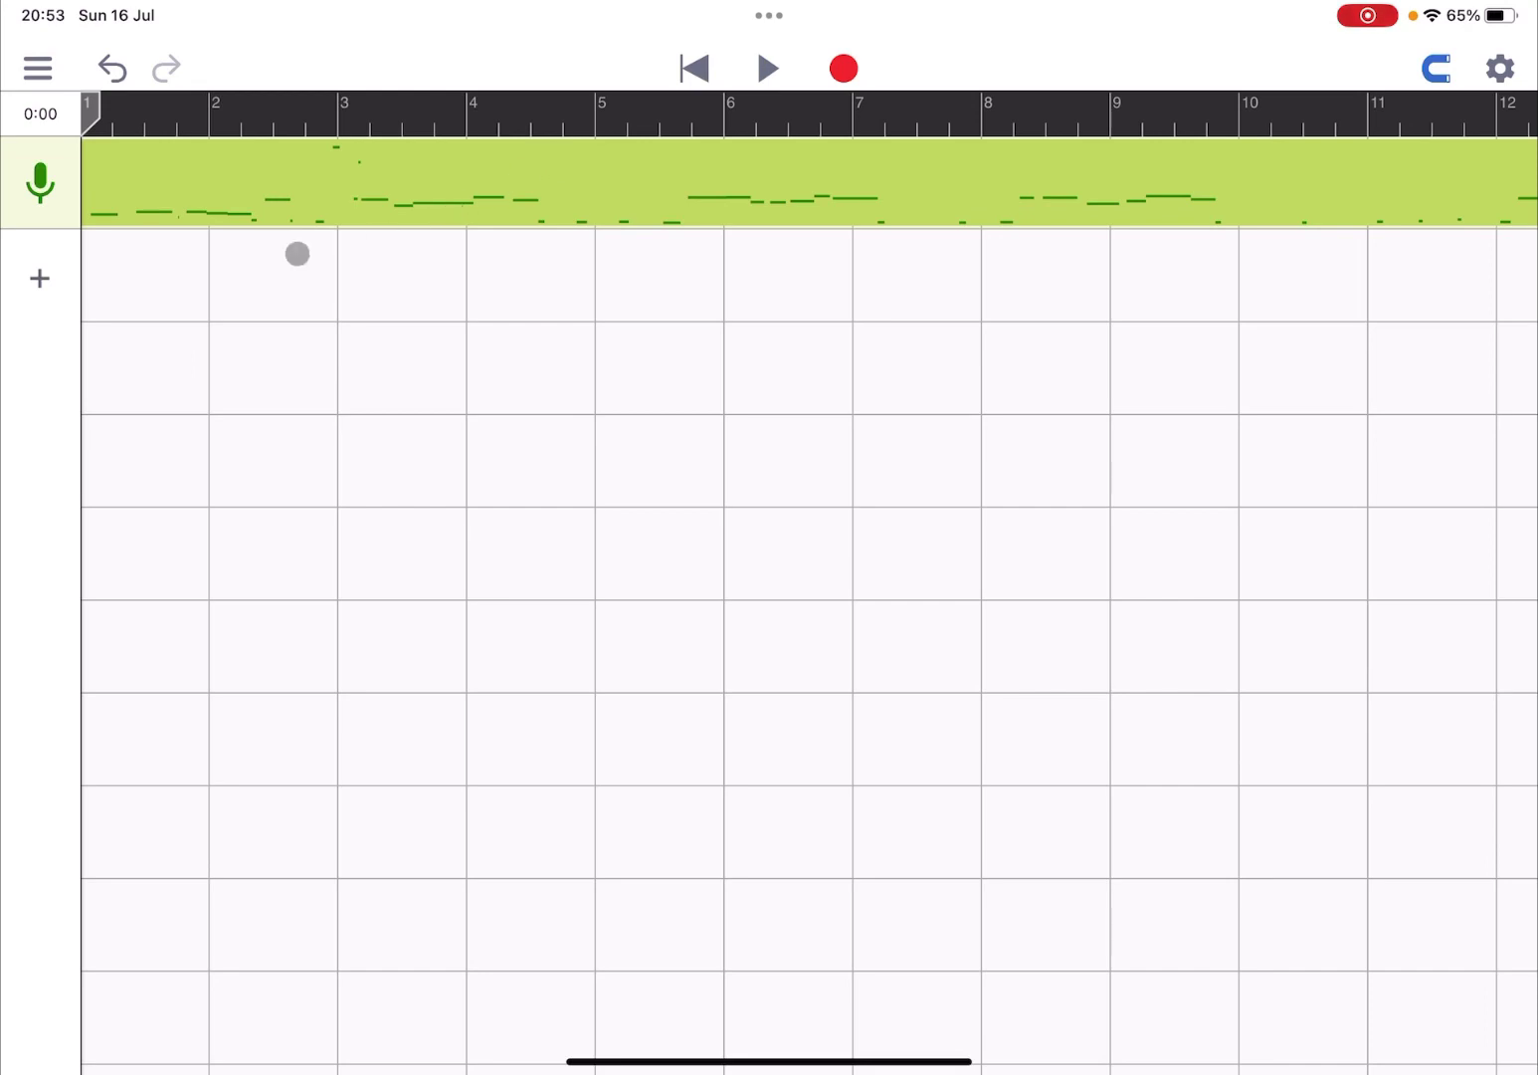
{"action": "left_click", "coordinate": [155, 180]}
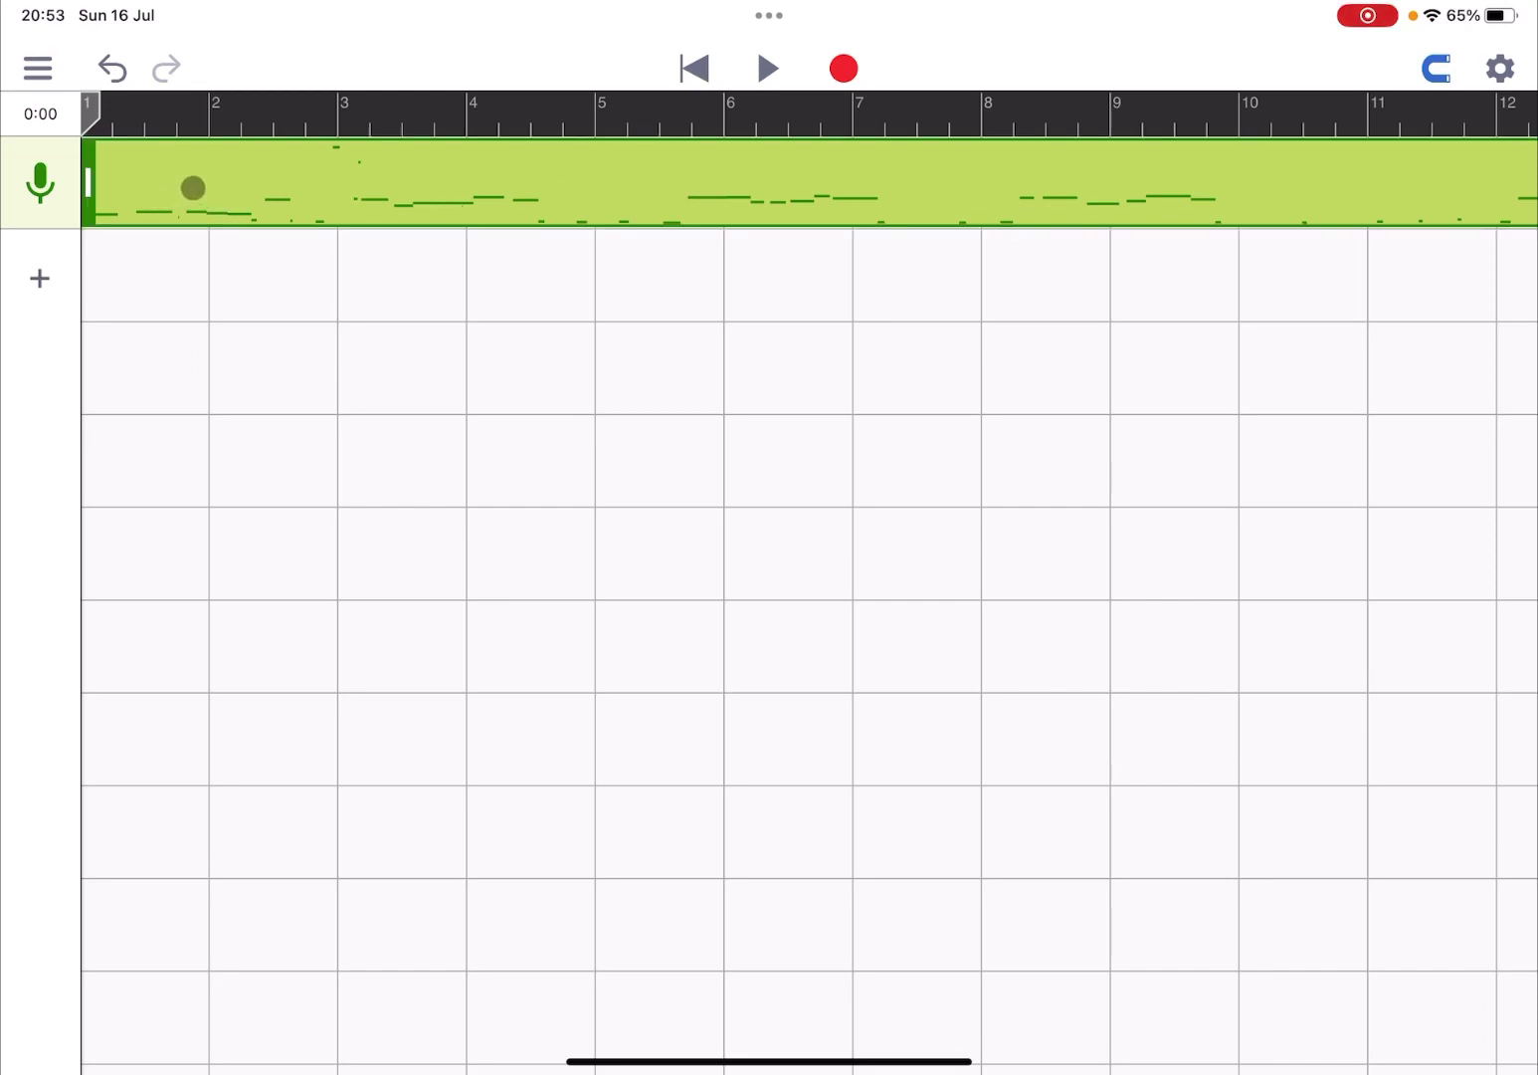
{"action": "mouse_move", "coordinate": [165, 182]}
{"action": "left_mouse_down"}
{"action": "mouse_move", "coordinate": [151, 182]}
{"action": "mouse_move", "coordinate": [395, 181]}
{"action": "mouse_move", "coordinate": [72, 184]}
{"action": "left_mouse_up"}
{"action": "scroll", "coordinate": [740, 193], "scroll_direction": "right", "scroll_amount": 5}
{"action": "scroll", "coordinate": [789, 199], "scroll_direction": "right", "scroll_amount": 5}
{"action": "scroll", "coordinate": [783, 289], "scroll_direction": "right", "scroll_amount": 5}
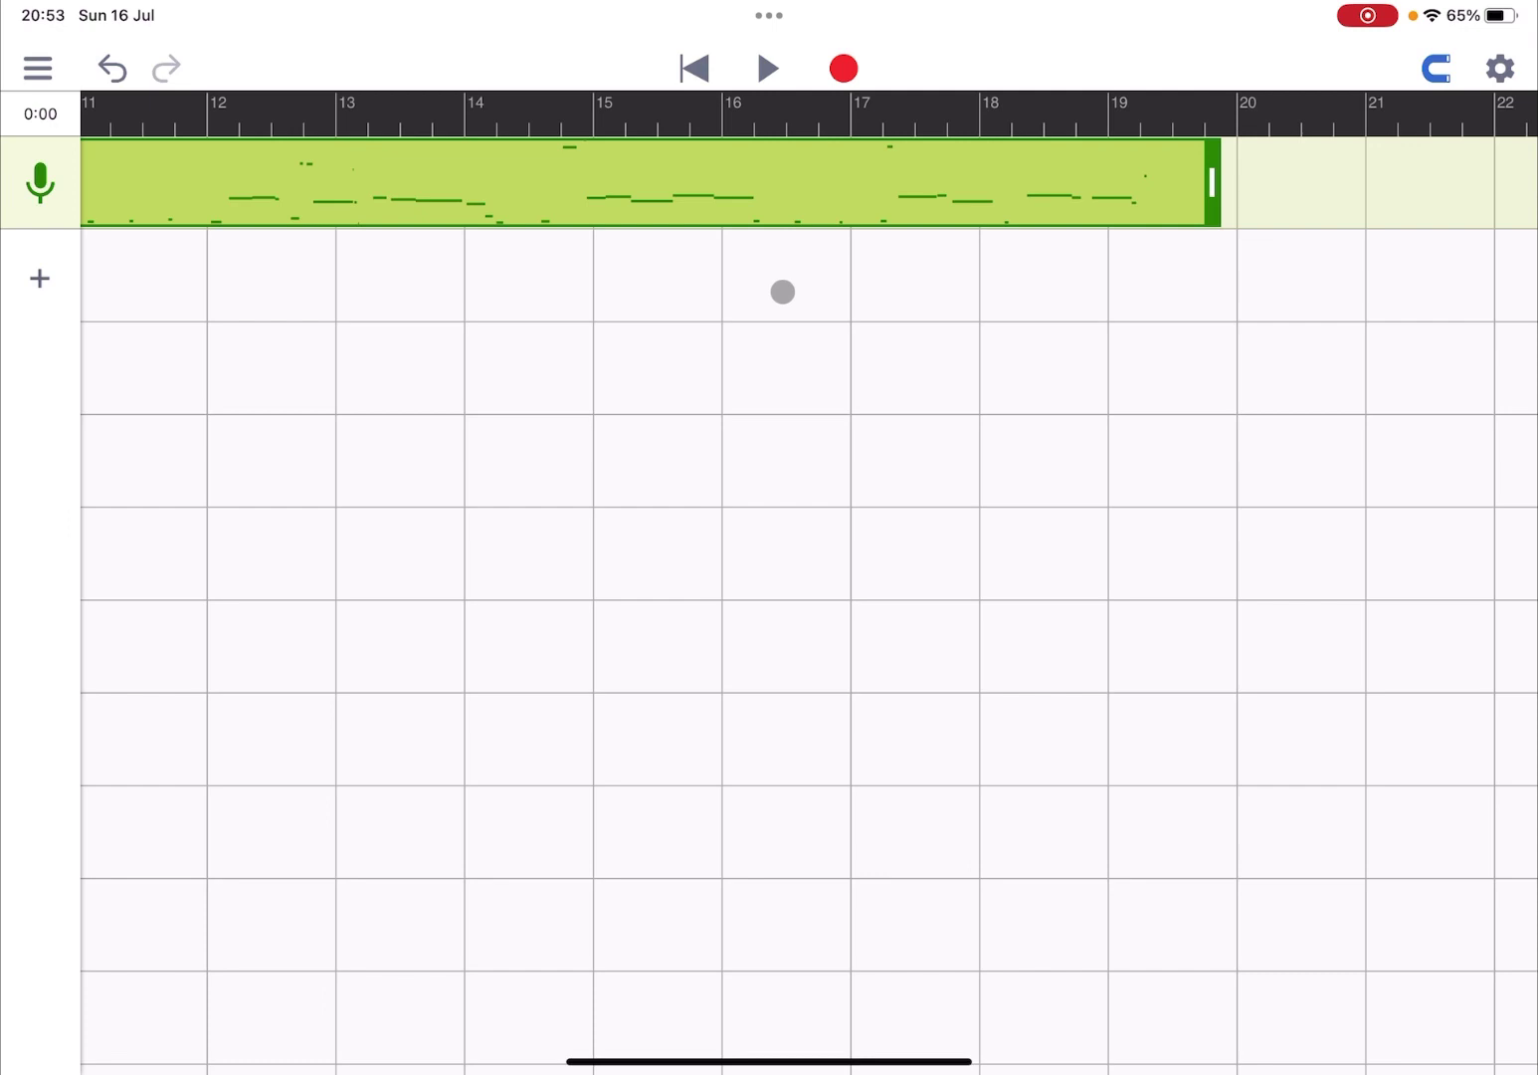
{"action": "scroll", "coordinate": [906, 247], "scroll_direction": "right", "scroll_amount": 3}
{"action": "mouse_move", "coordinate": [854, 182]}
{"action": "left_mouse_down"}
{"action": "mouse_move", "coordinate": [575, 171]}
{"action": "mouse_move", "coordinate": [980, 202]}
{"action": "left_mouse_up"}
{"action": "scroll", "coordinate": [866, 278], "scroll_direction": "left", "scroll_amount": 5}
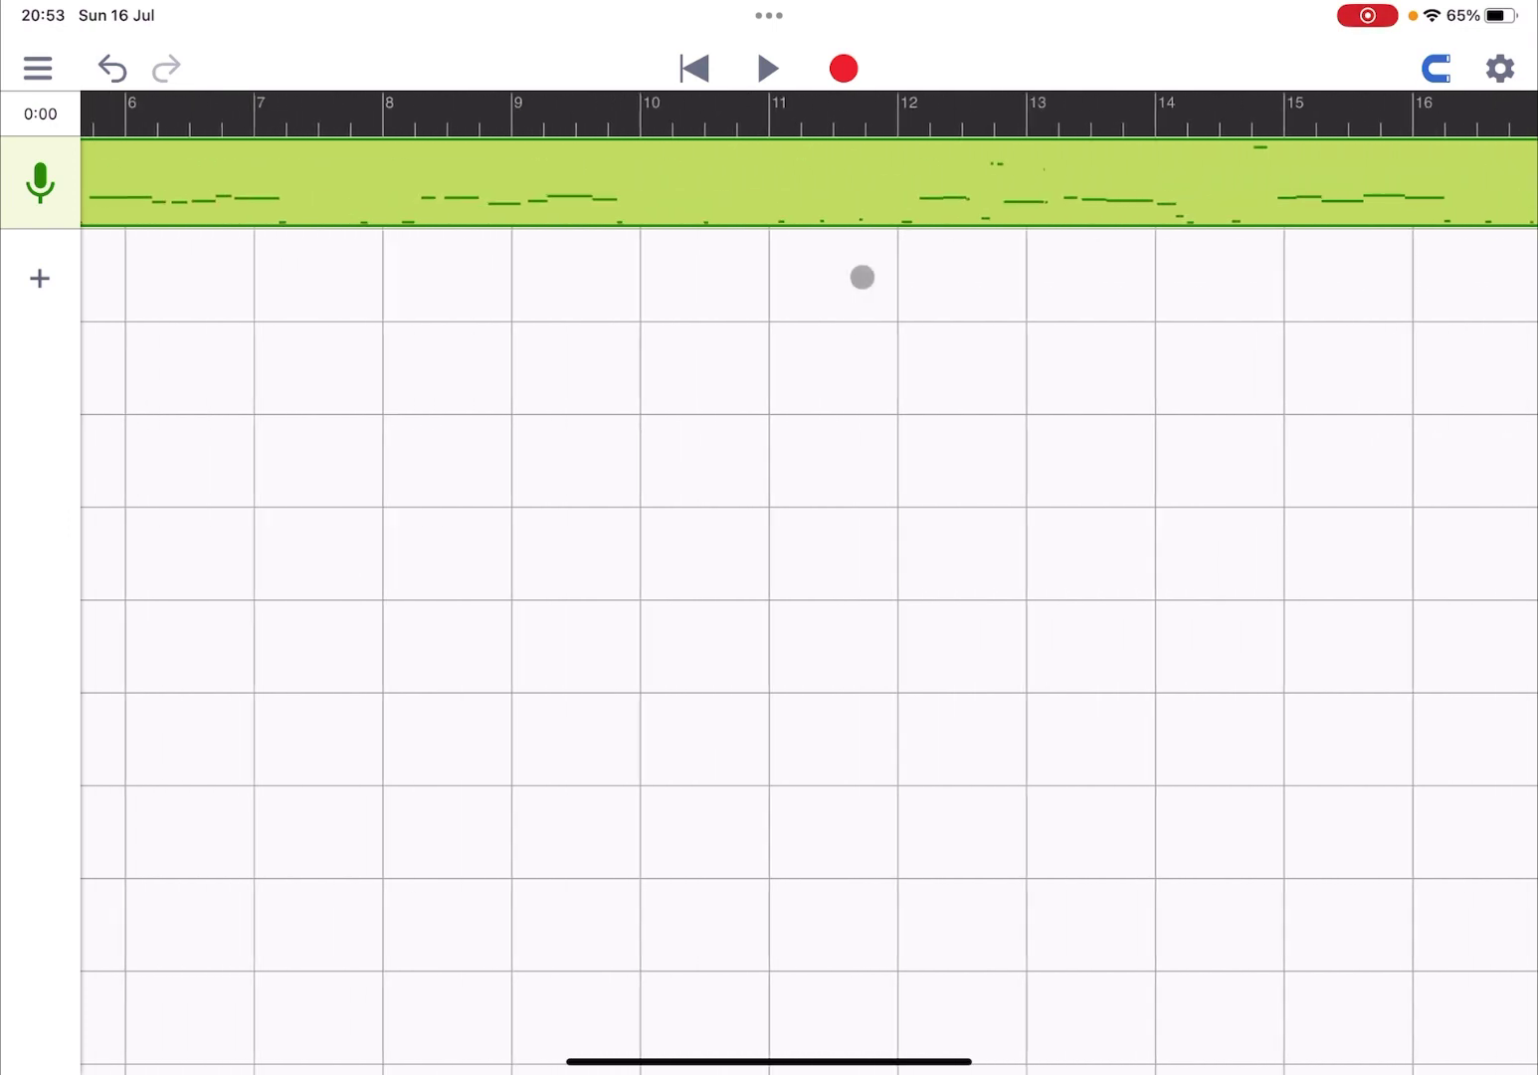
{"action": "scroll", "coordinate": [862, 277], "scroll_direction": "left", "scroll_amount": 5}
{"action": "scroll", "coordinate": [784, 289], "scroll_direction": "up", "scroll_amount": 3}
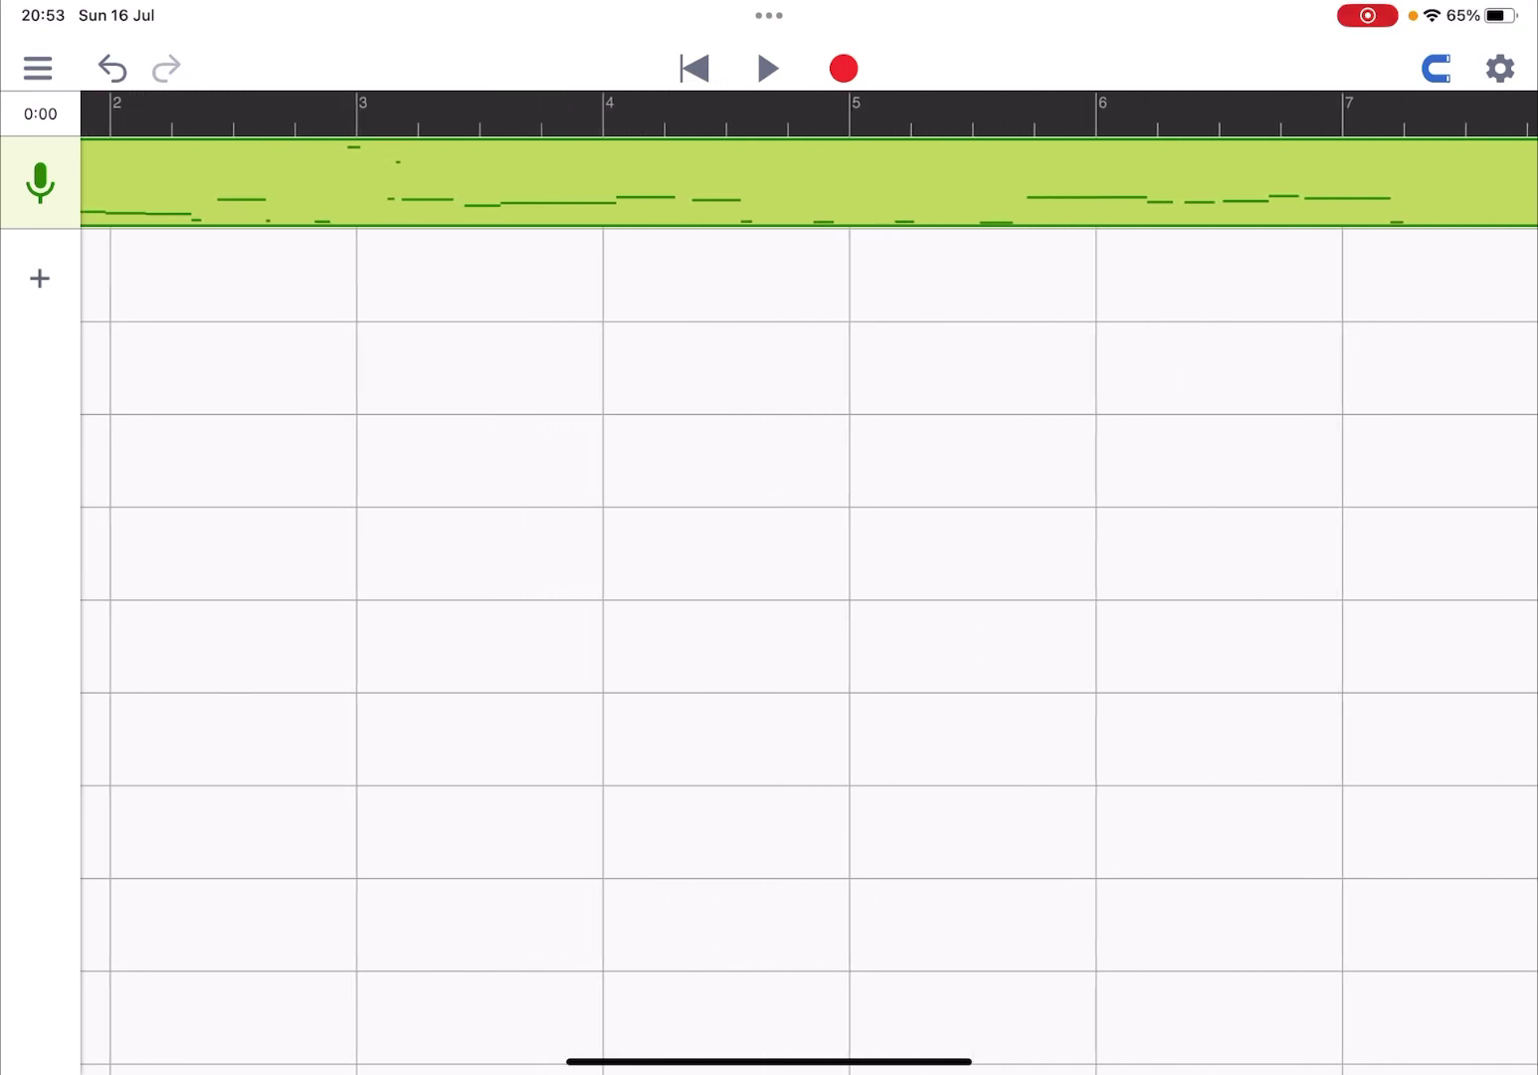
{"action": "scroll", "coordinate": [769, 601], "scroll_direction": "down", "scroll_amount": 3}
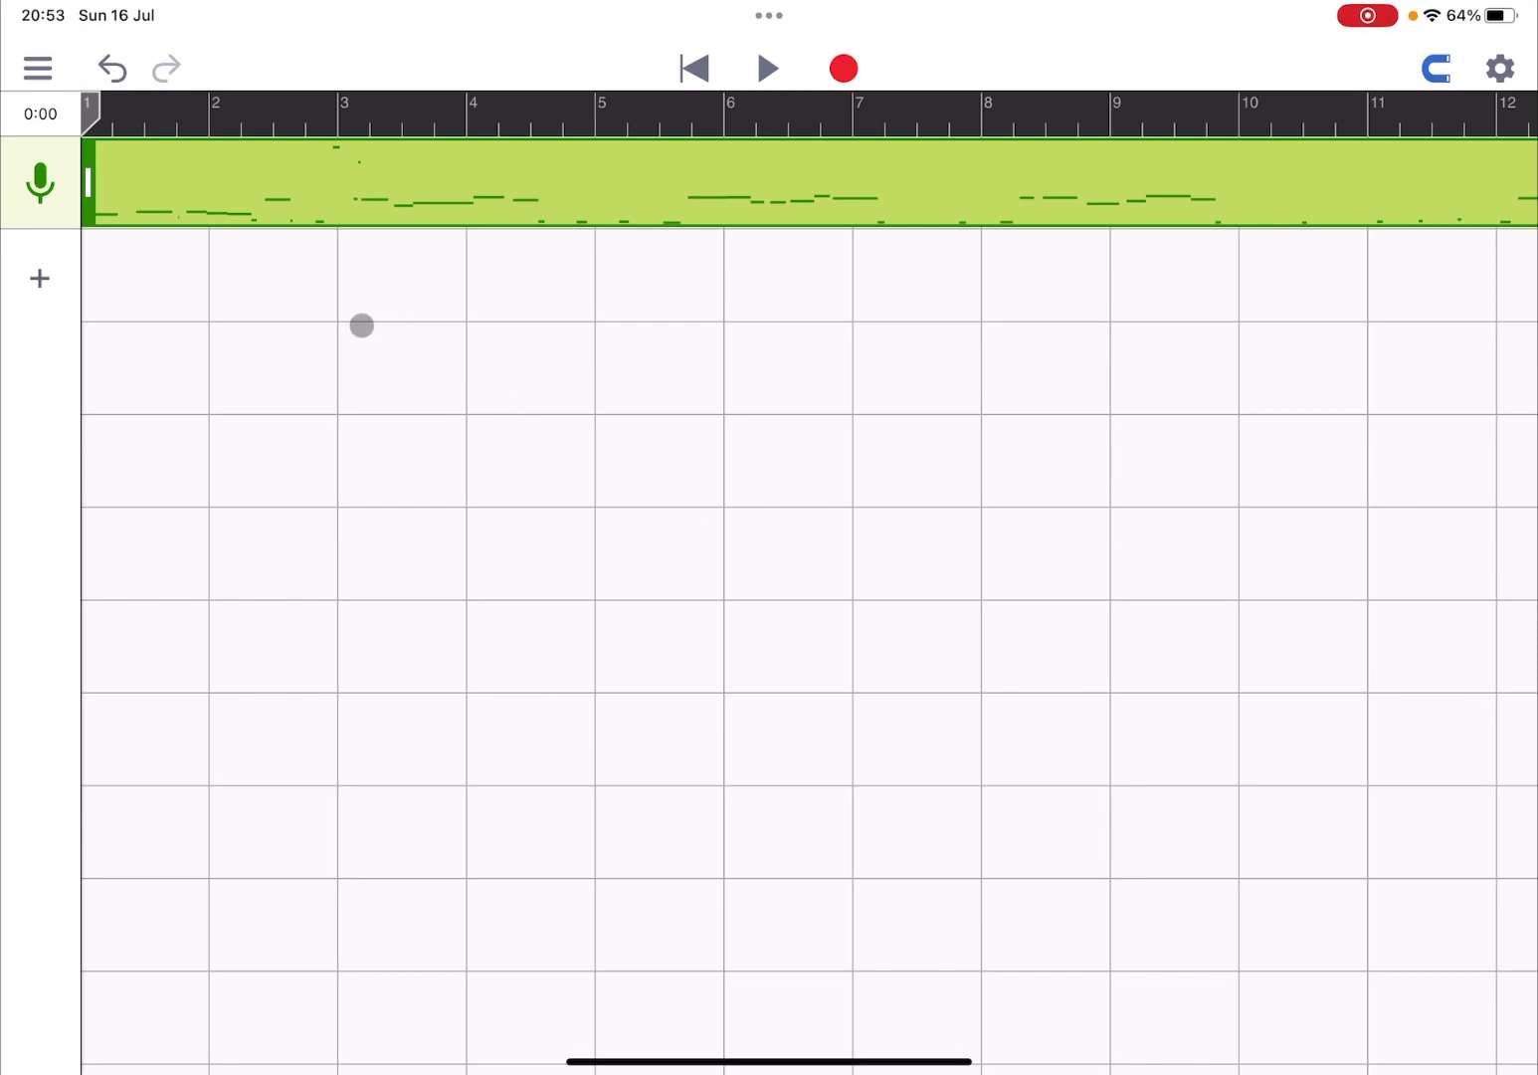
Step: Import Guitar.m4a from Favourites > Audio files as a backing track
{"action": "left_click", "coordinate": [39, 278]}
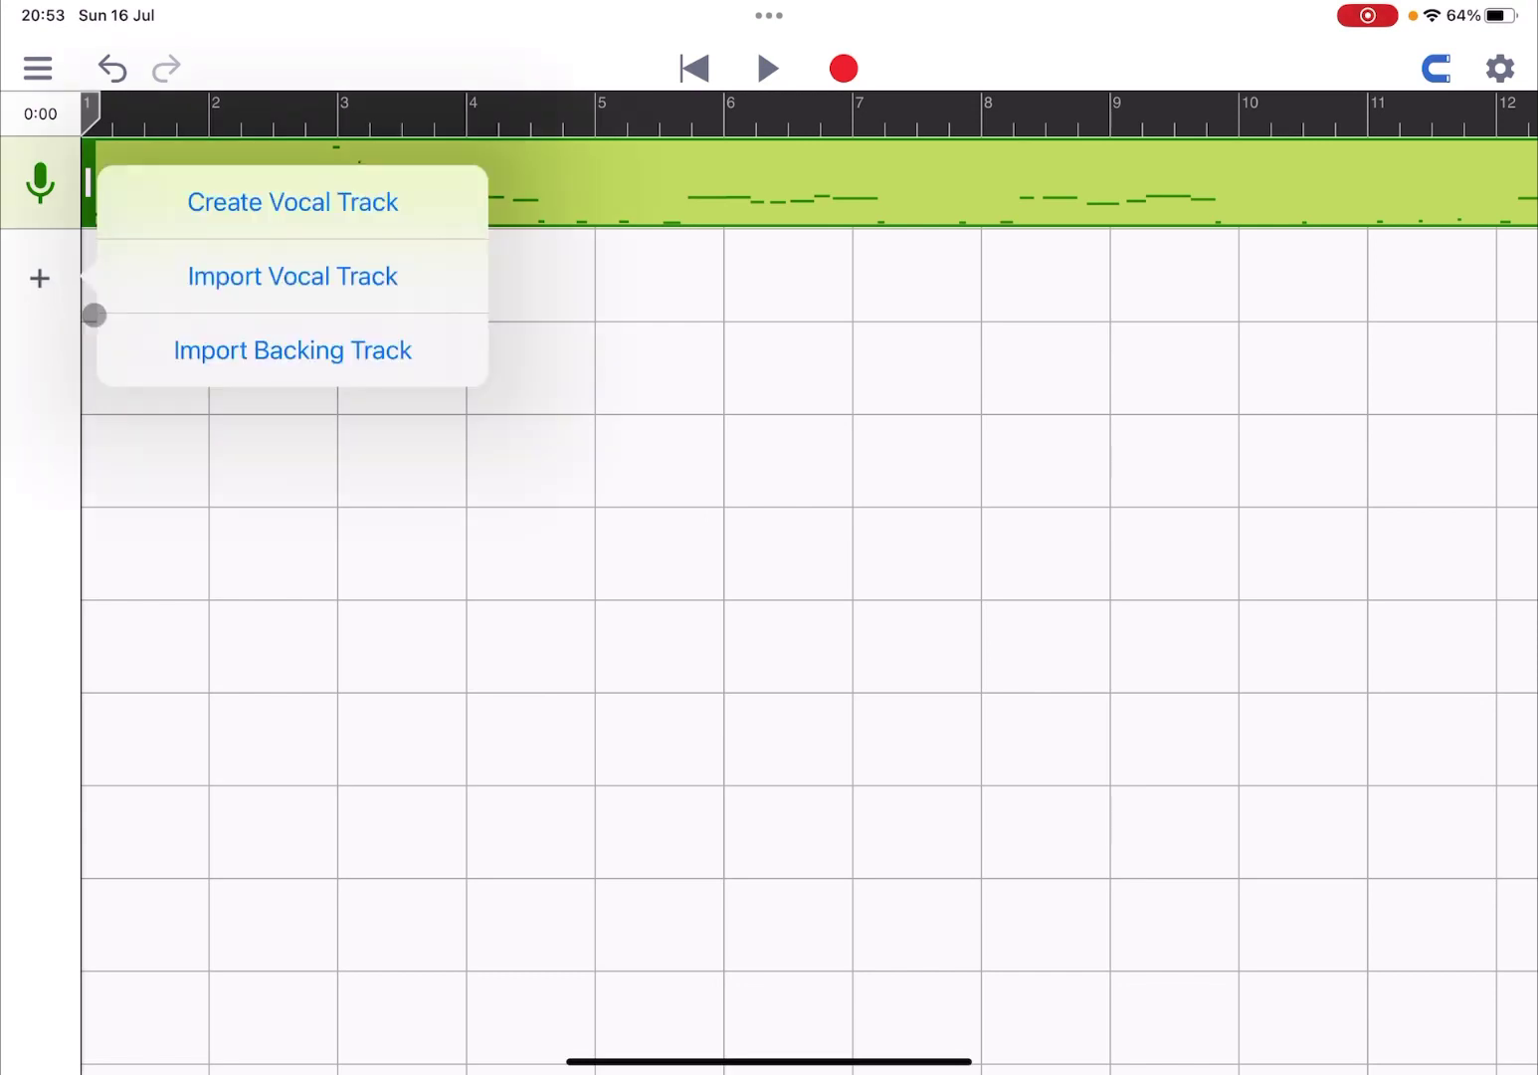
{"action": "left_click", "coordinate": [185, 347]}
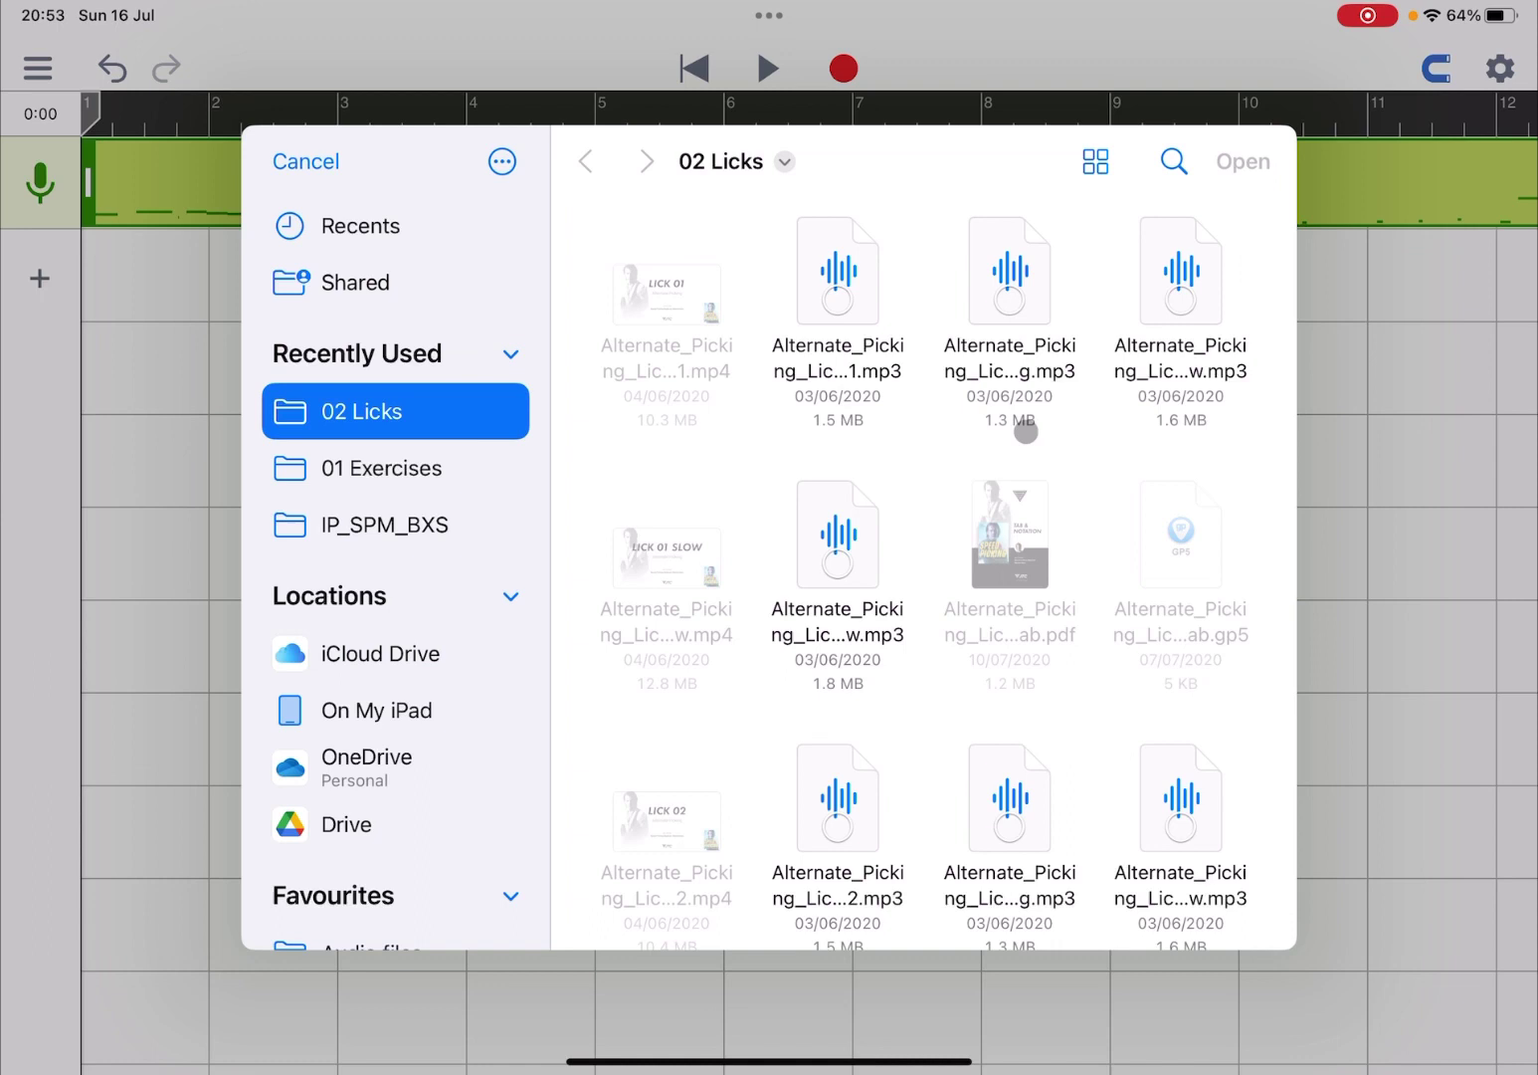
{"action": "scroll", "coordinate": [515, 674], "scroll_direction": "down", "scroll_amount": 3}
{"action": "left_click", "coordinate": [398, 726]}
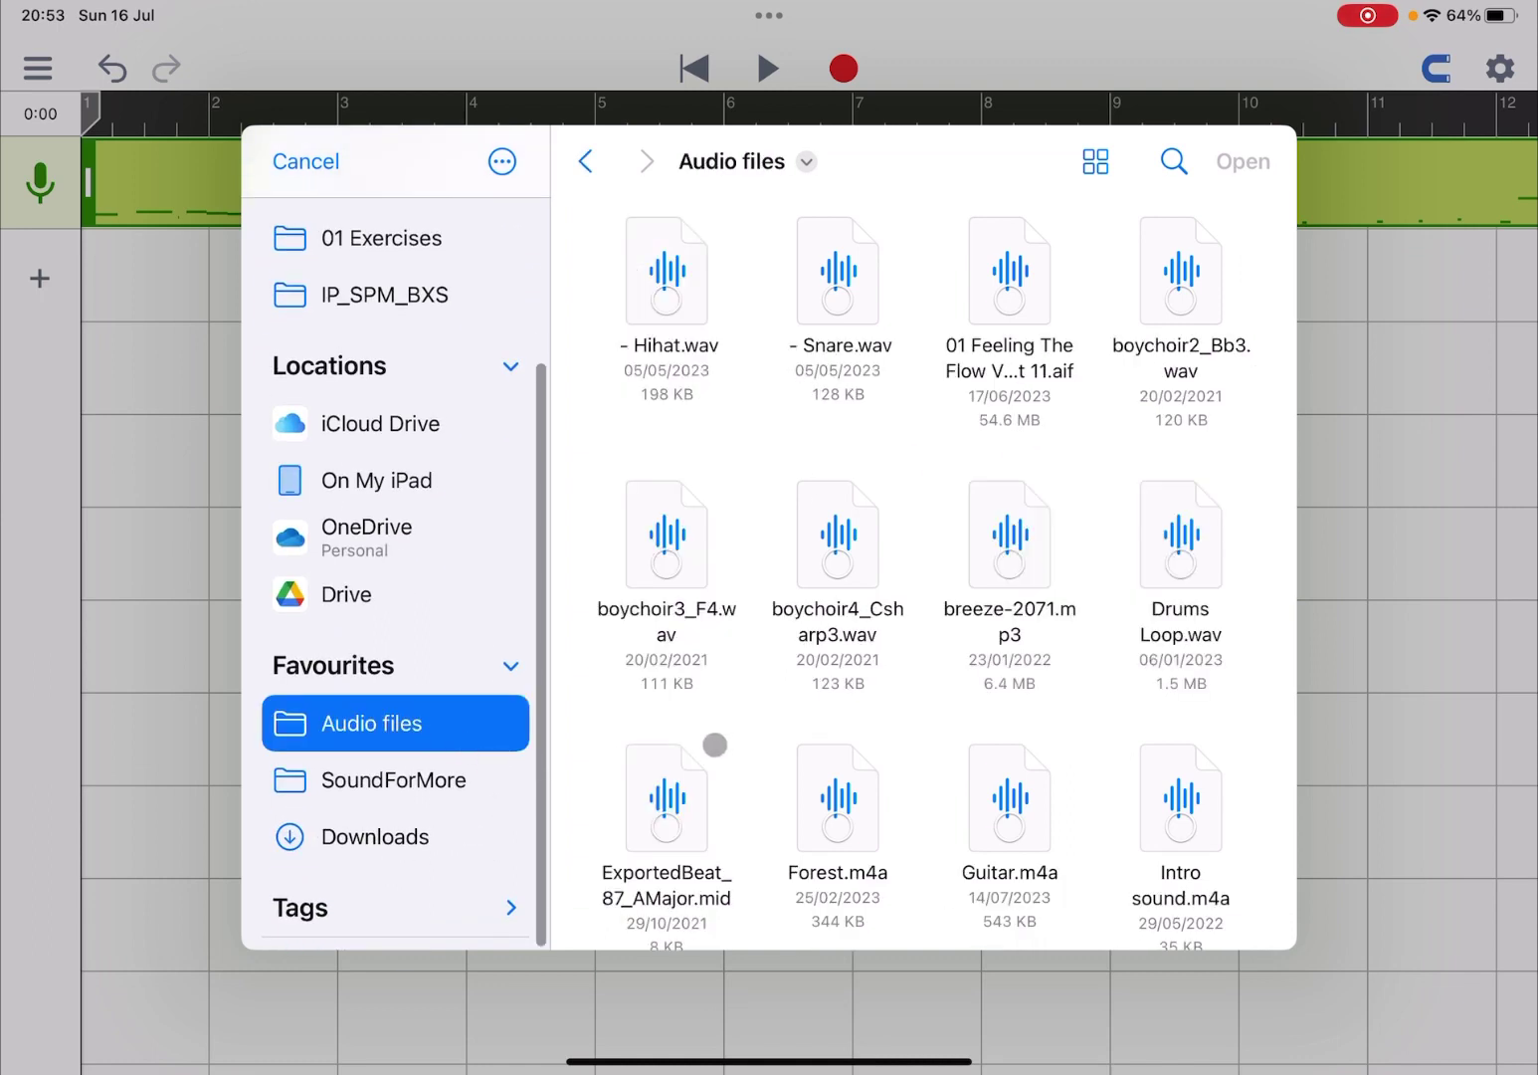
{"action": "scroll", "coordinate": [1093, 412], "scroll_direction": "down", "scroll_amount": 3}
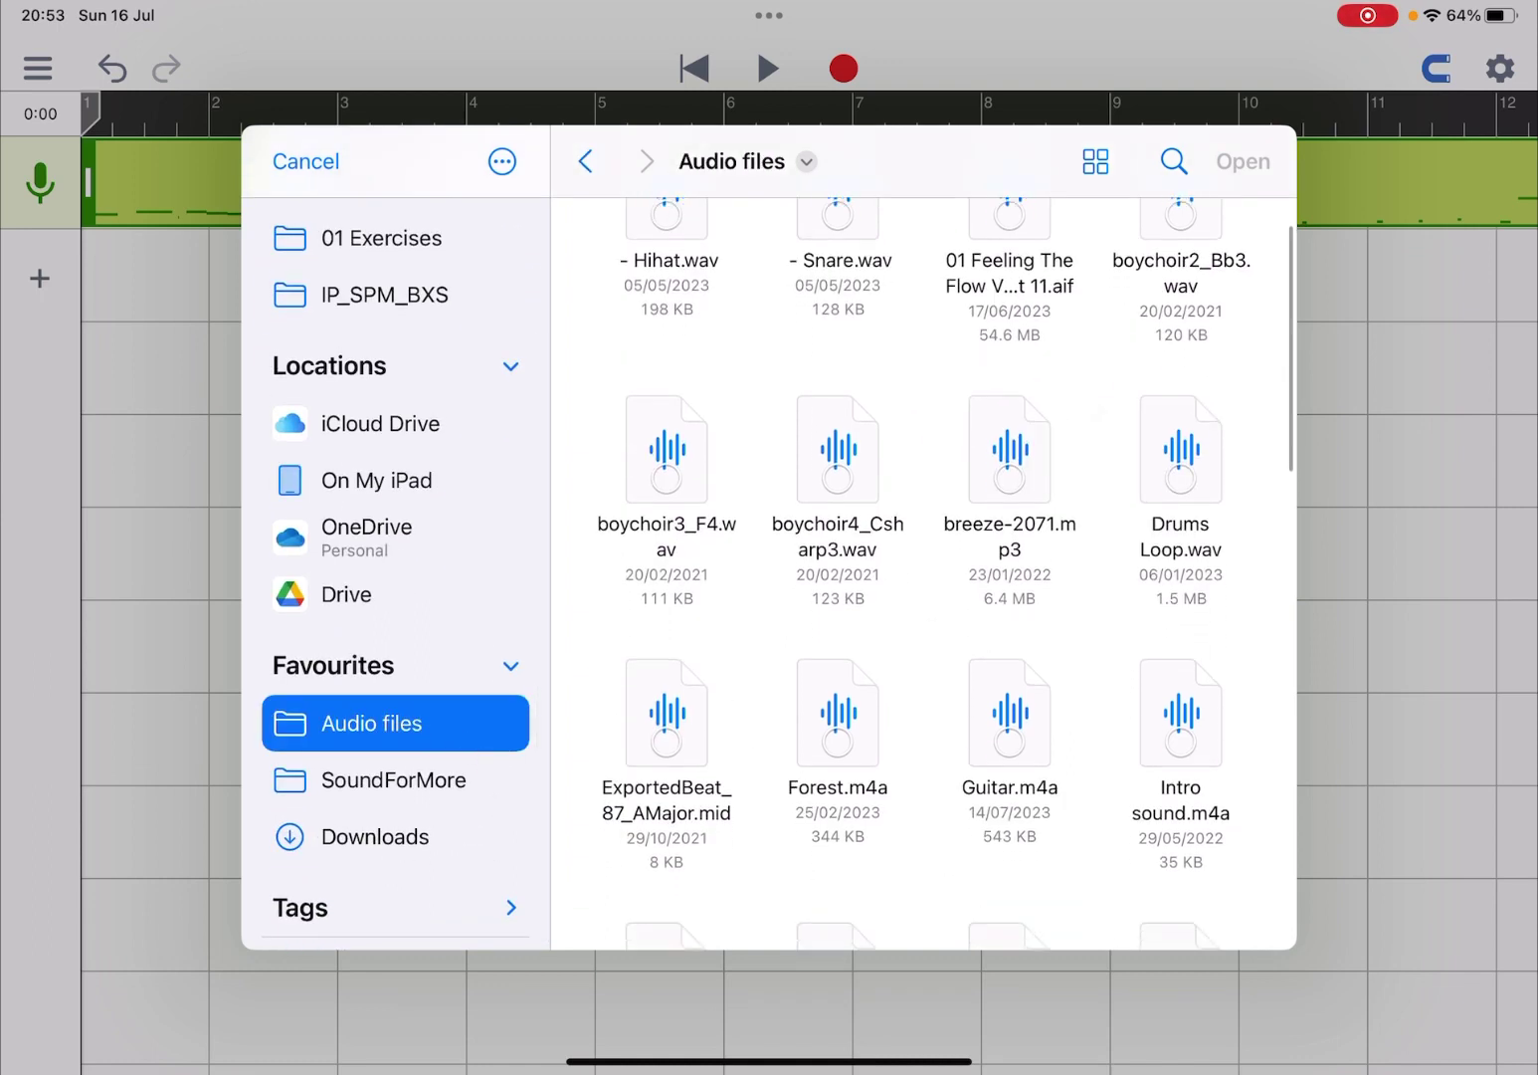
{"action": "scroll", "coordinate": [1250, 398], "scroll_direction": "down", "scroll_amount": 2}
{"action": "left_click", "coordinate": [1020, 453]}
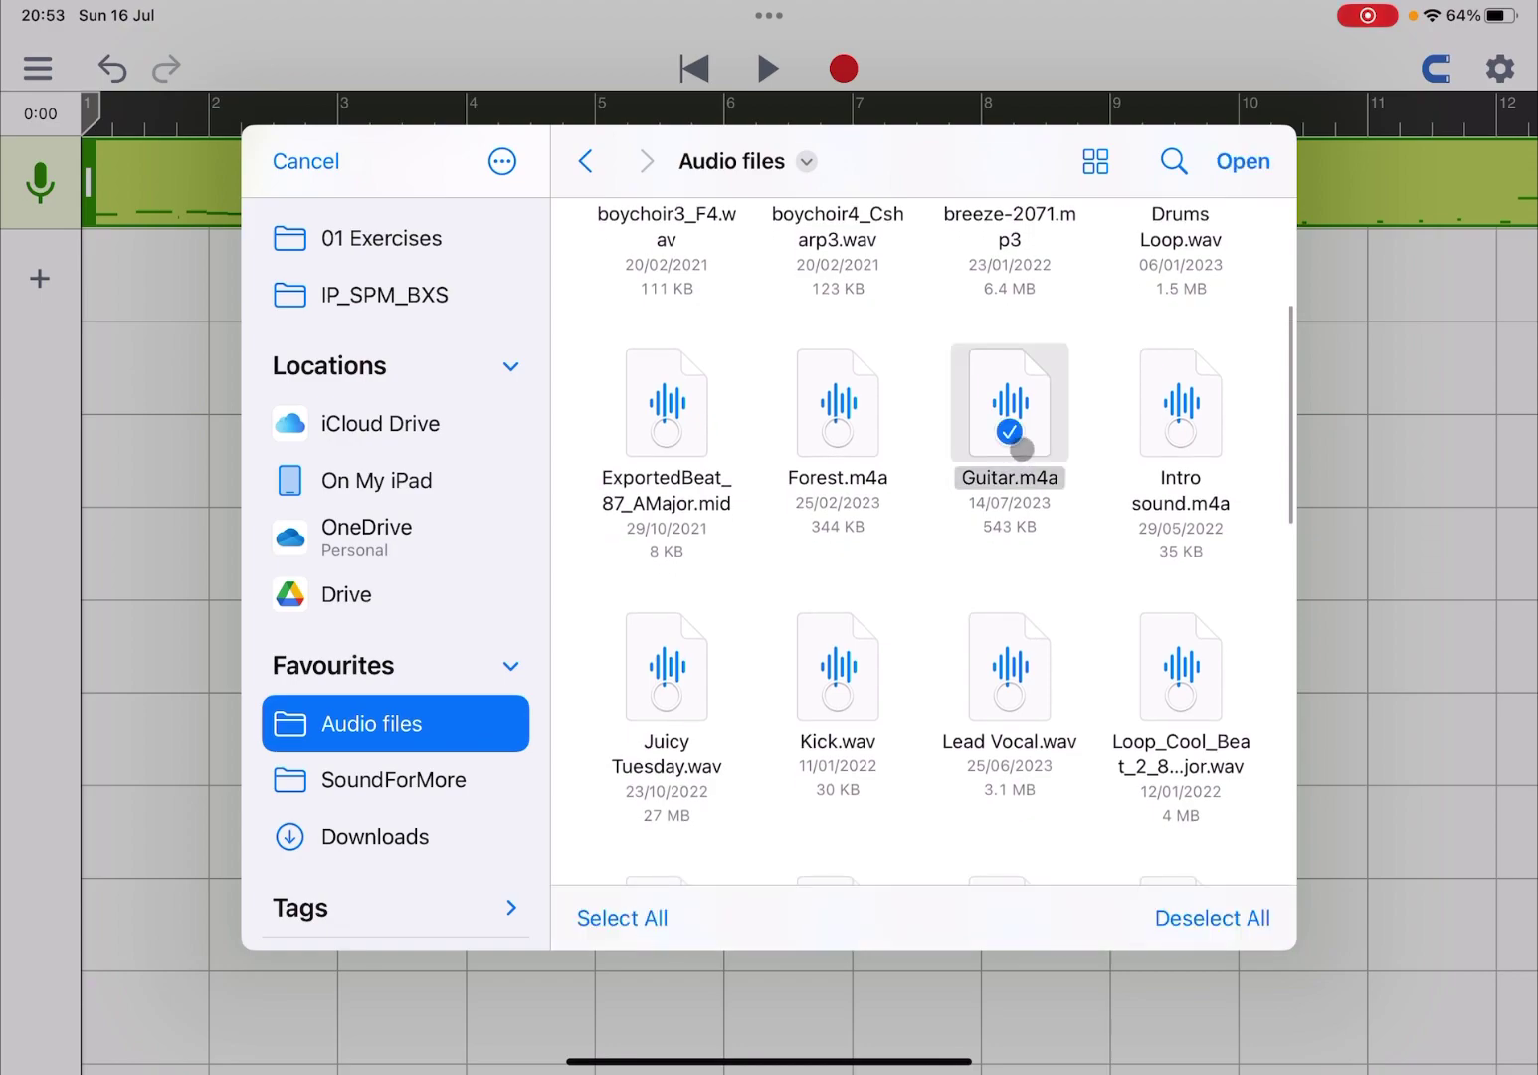
{"action": "left_click", "coordinate": [1243, 162]}
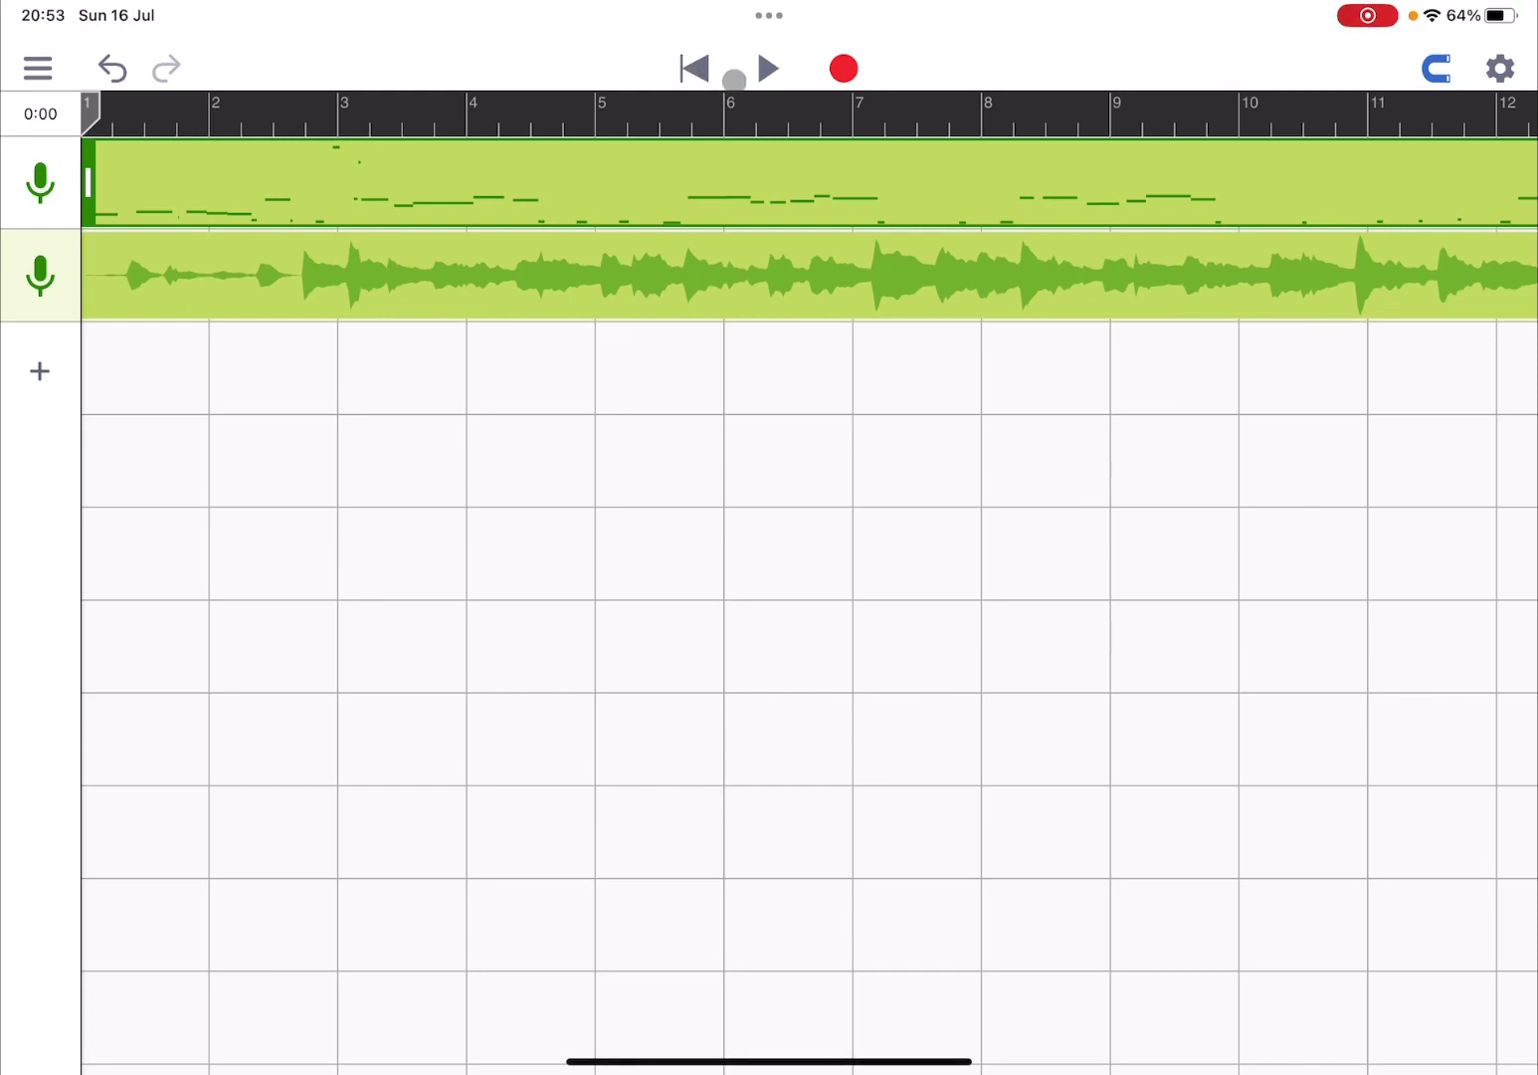
Step: Play both tracks, stop and rewind to the start, then open the vocal in the pitch editor
{"action": "left_click", "coordinate": [765, 69]}
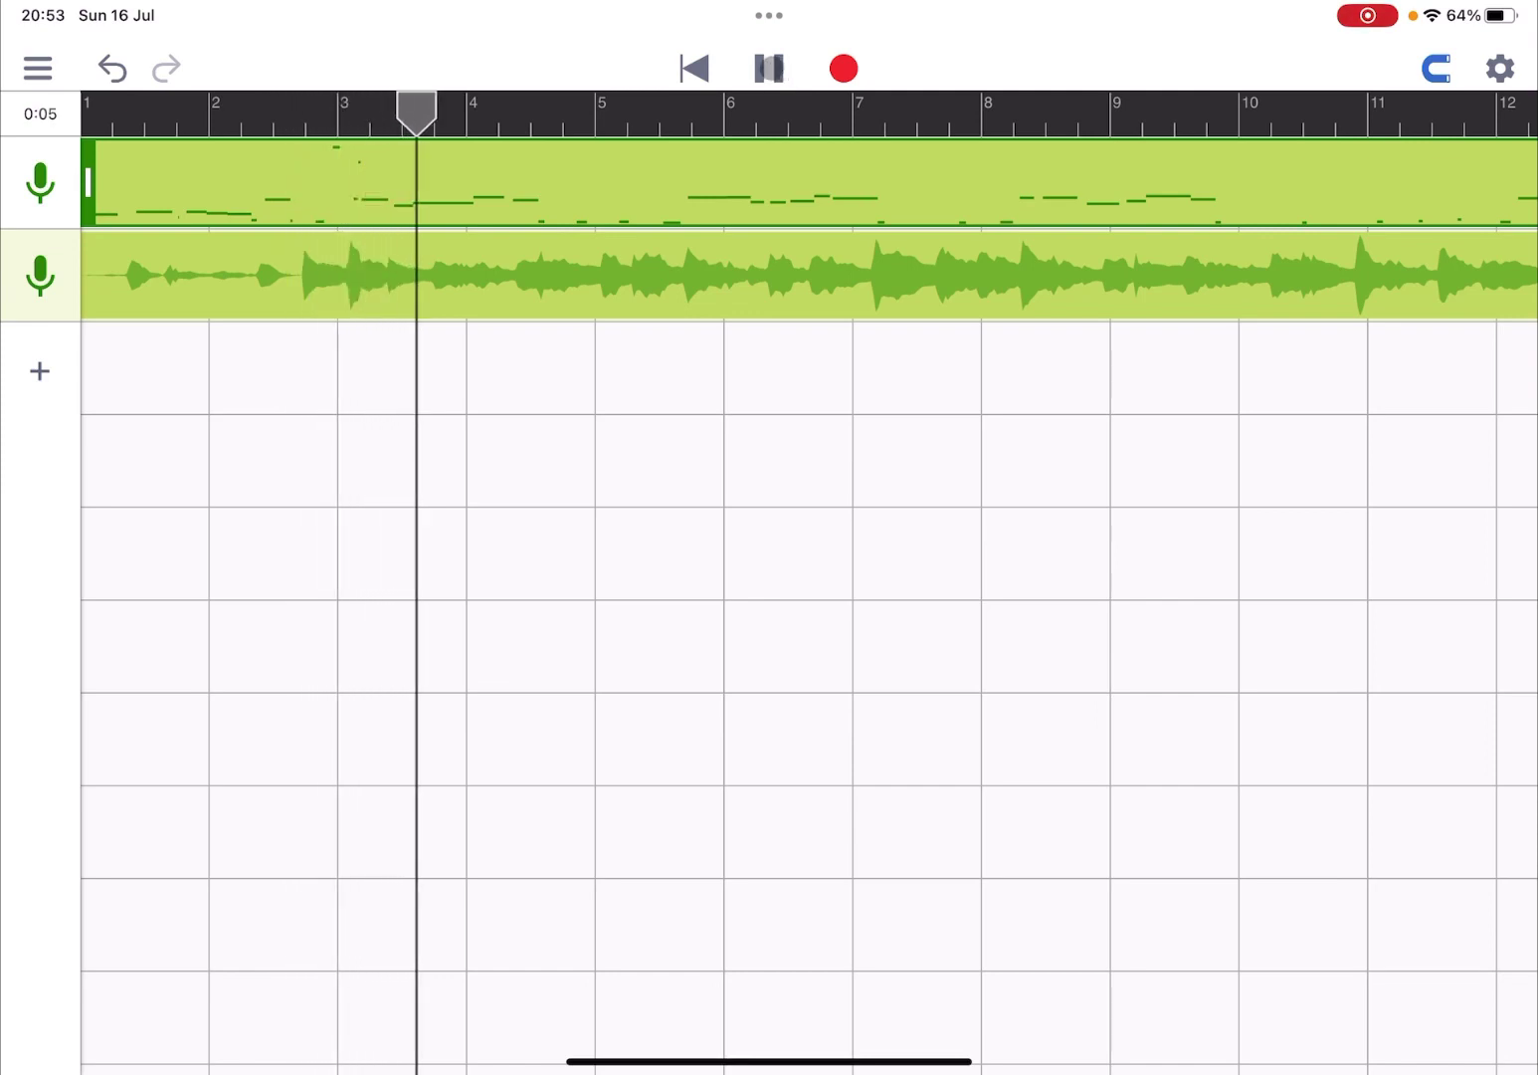
{"action": "left_click", "coordinate": [769, 69]}
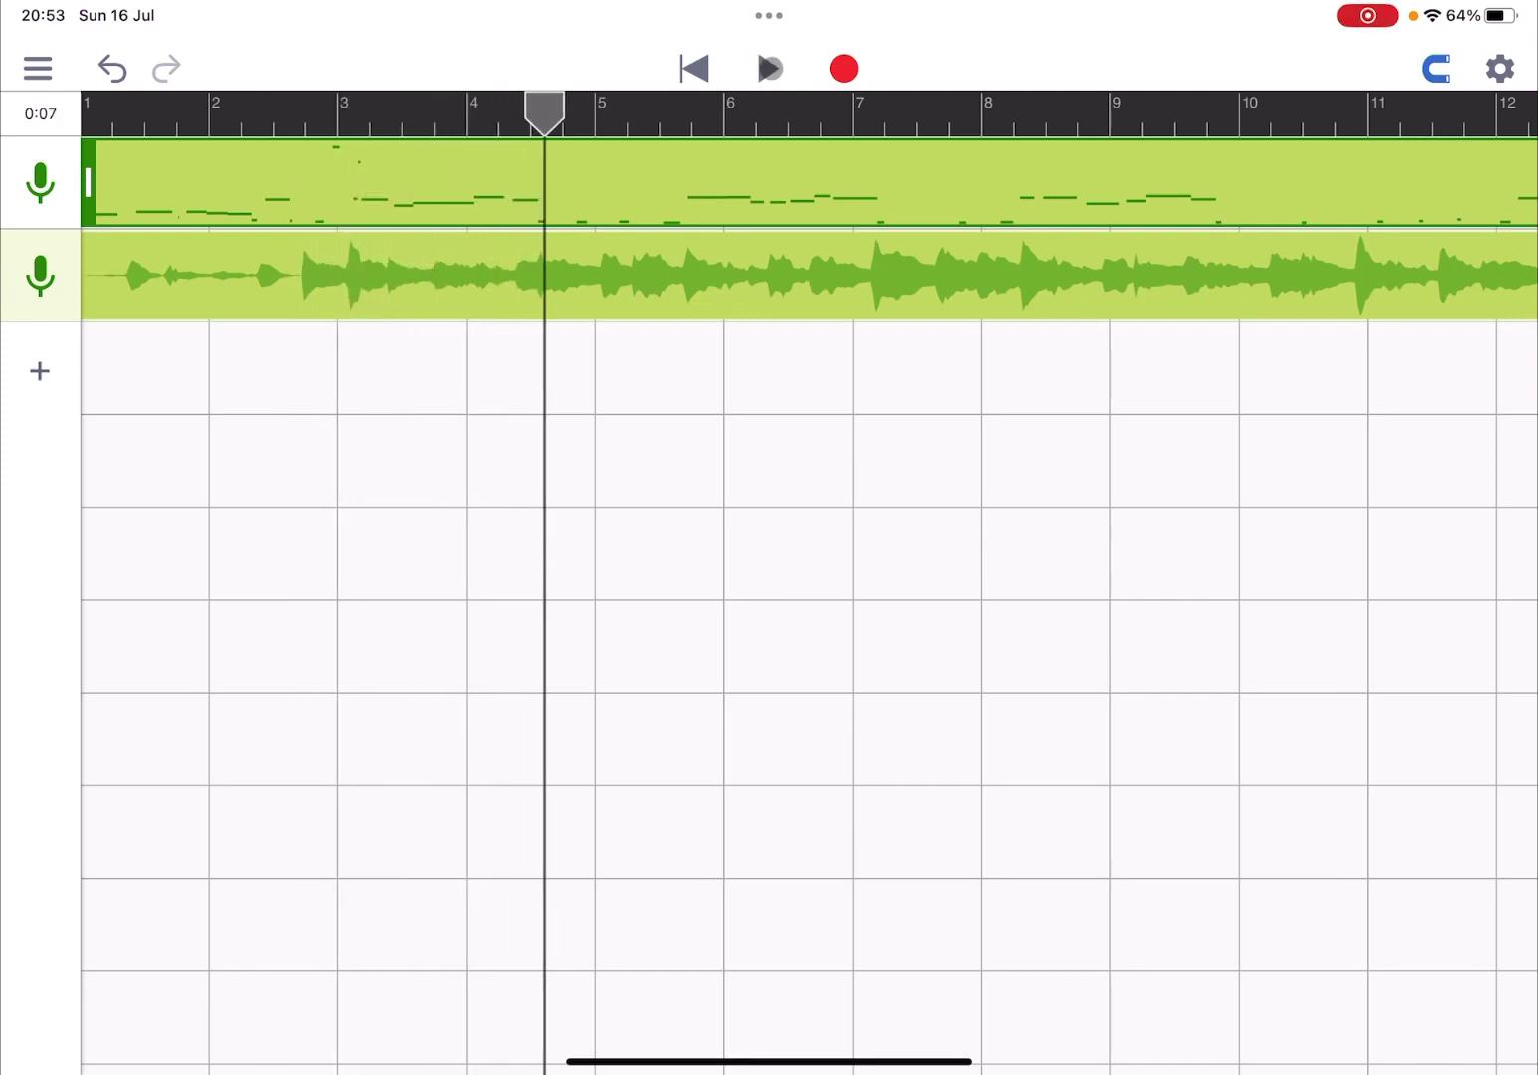
{"action": "left_click", "coordinate": [693, 69]}
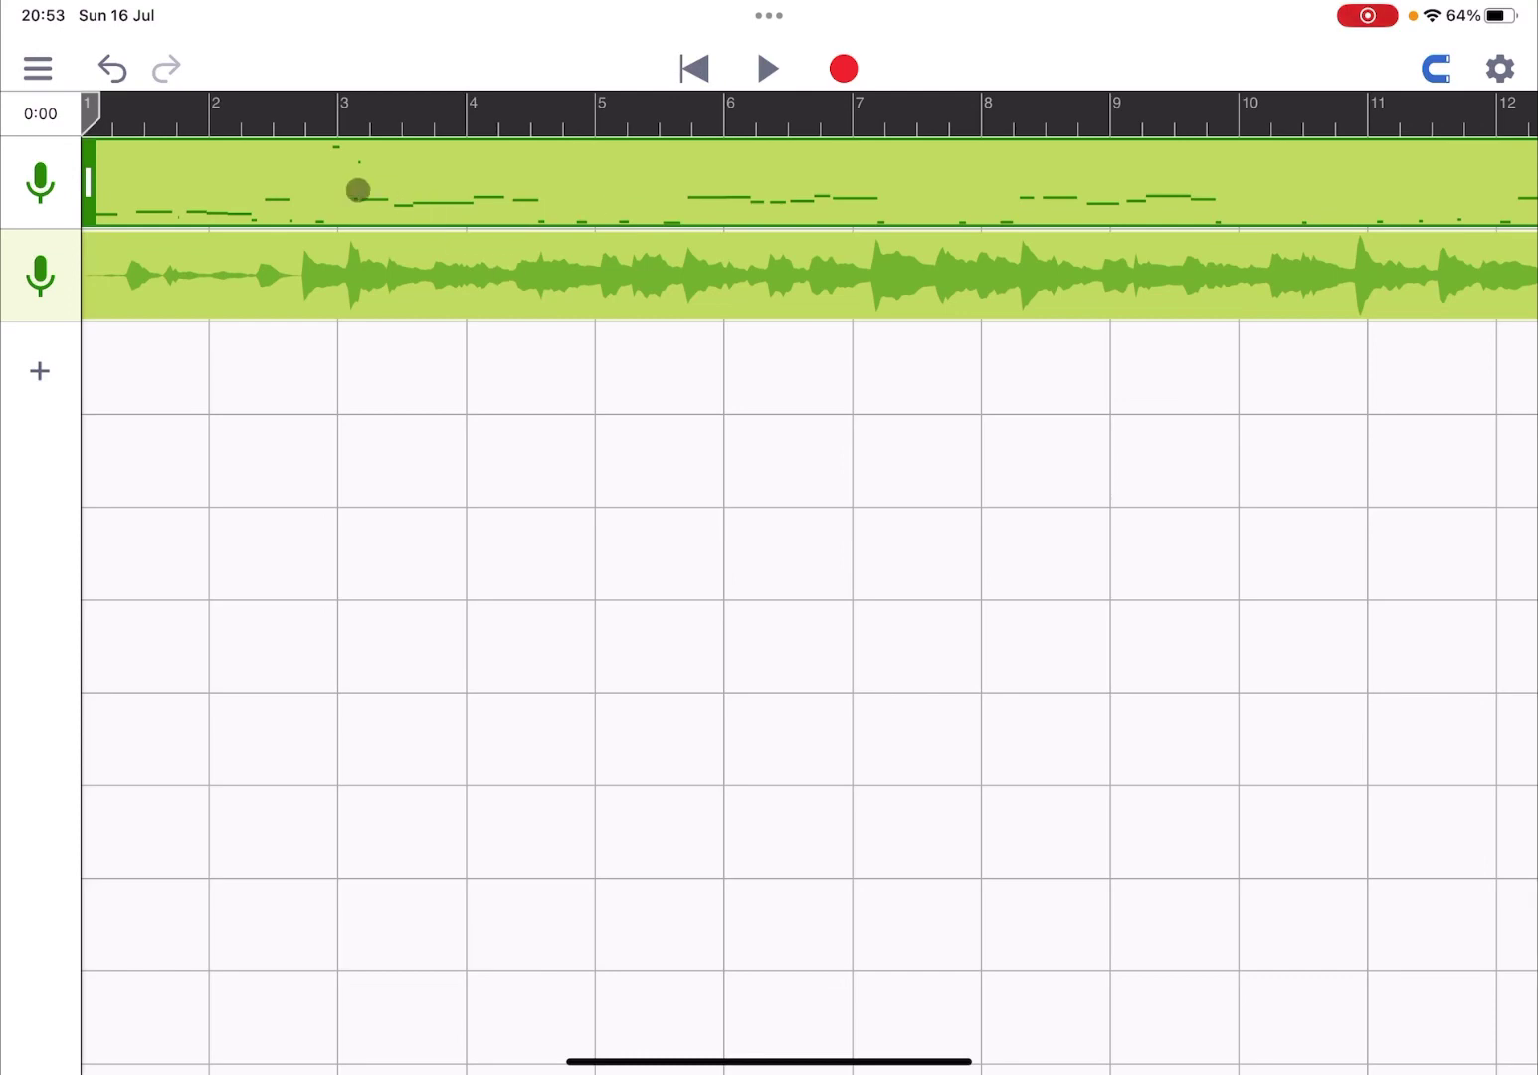
{"action": "double_click", "coordinate": [294, 194]}
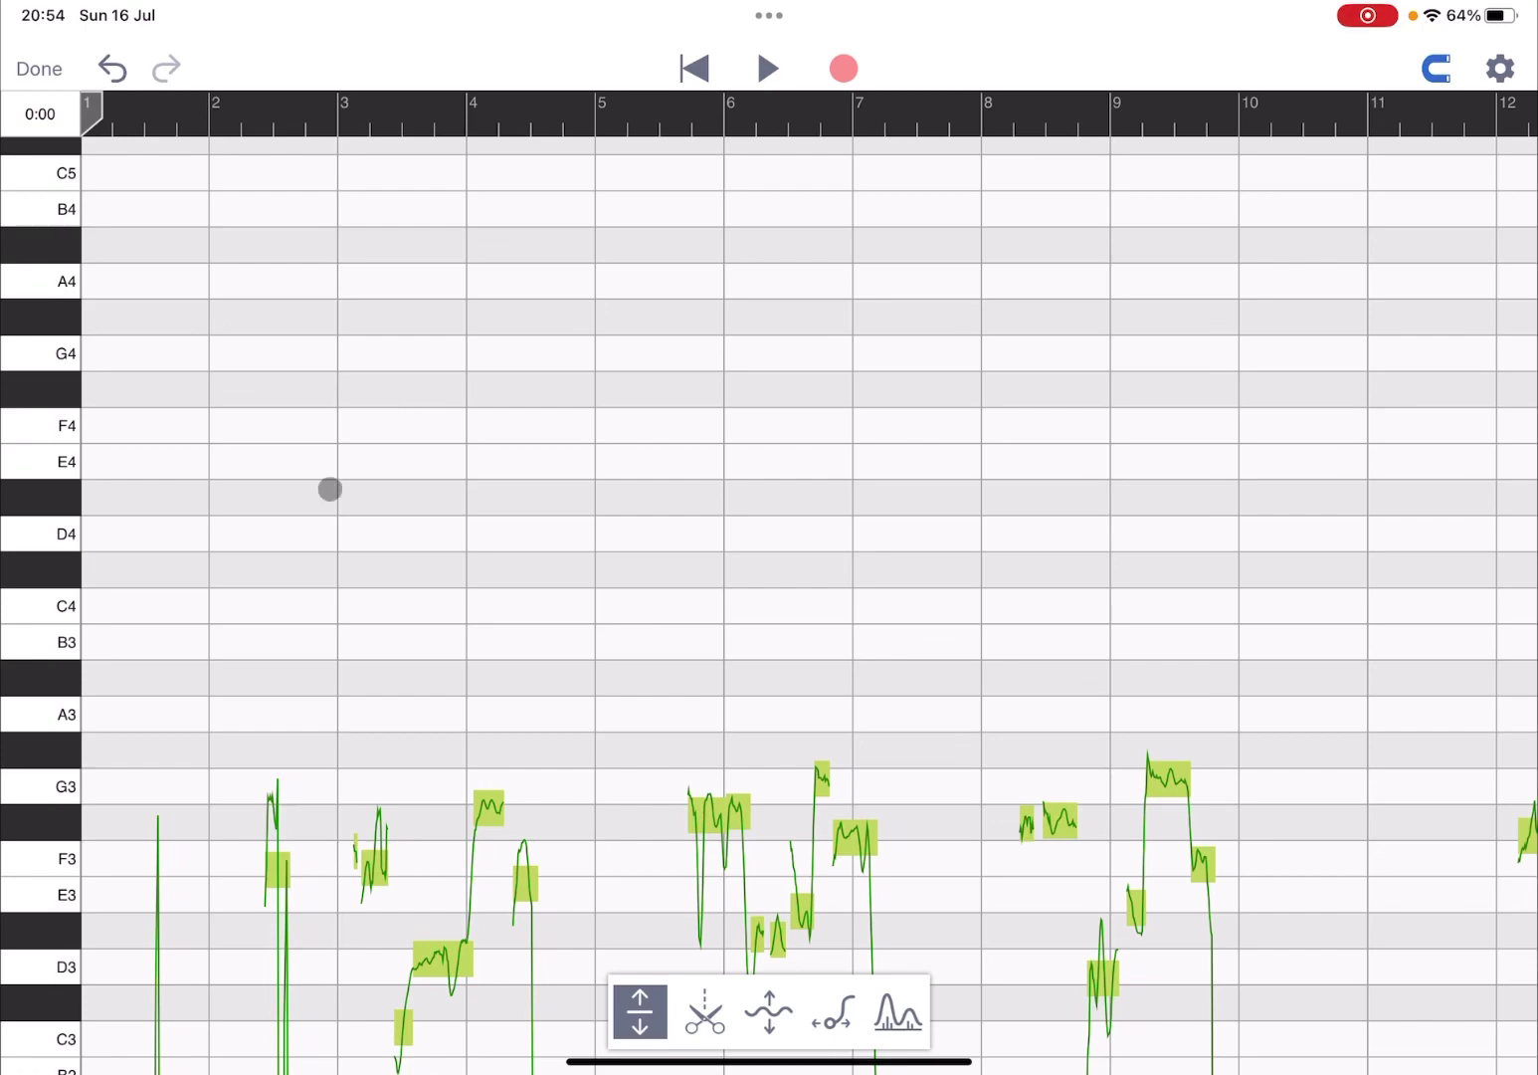
{"action": "scroll", "coordinate": [328, 504], "scroll_direction": "down", "scroll_amount": 3}
{"action": "scroll", "coordinate": [328, 505], "scroll_direction": "down", "scroll_amount": 2}
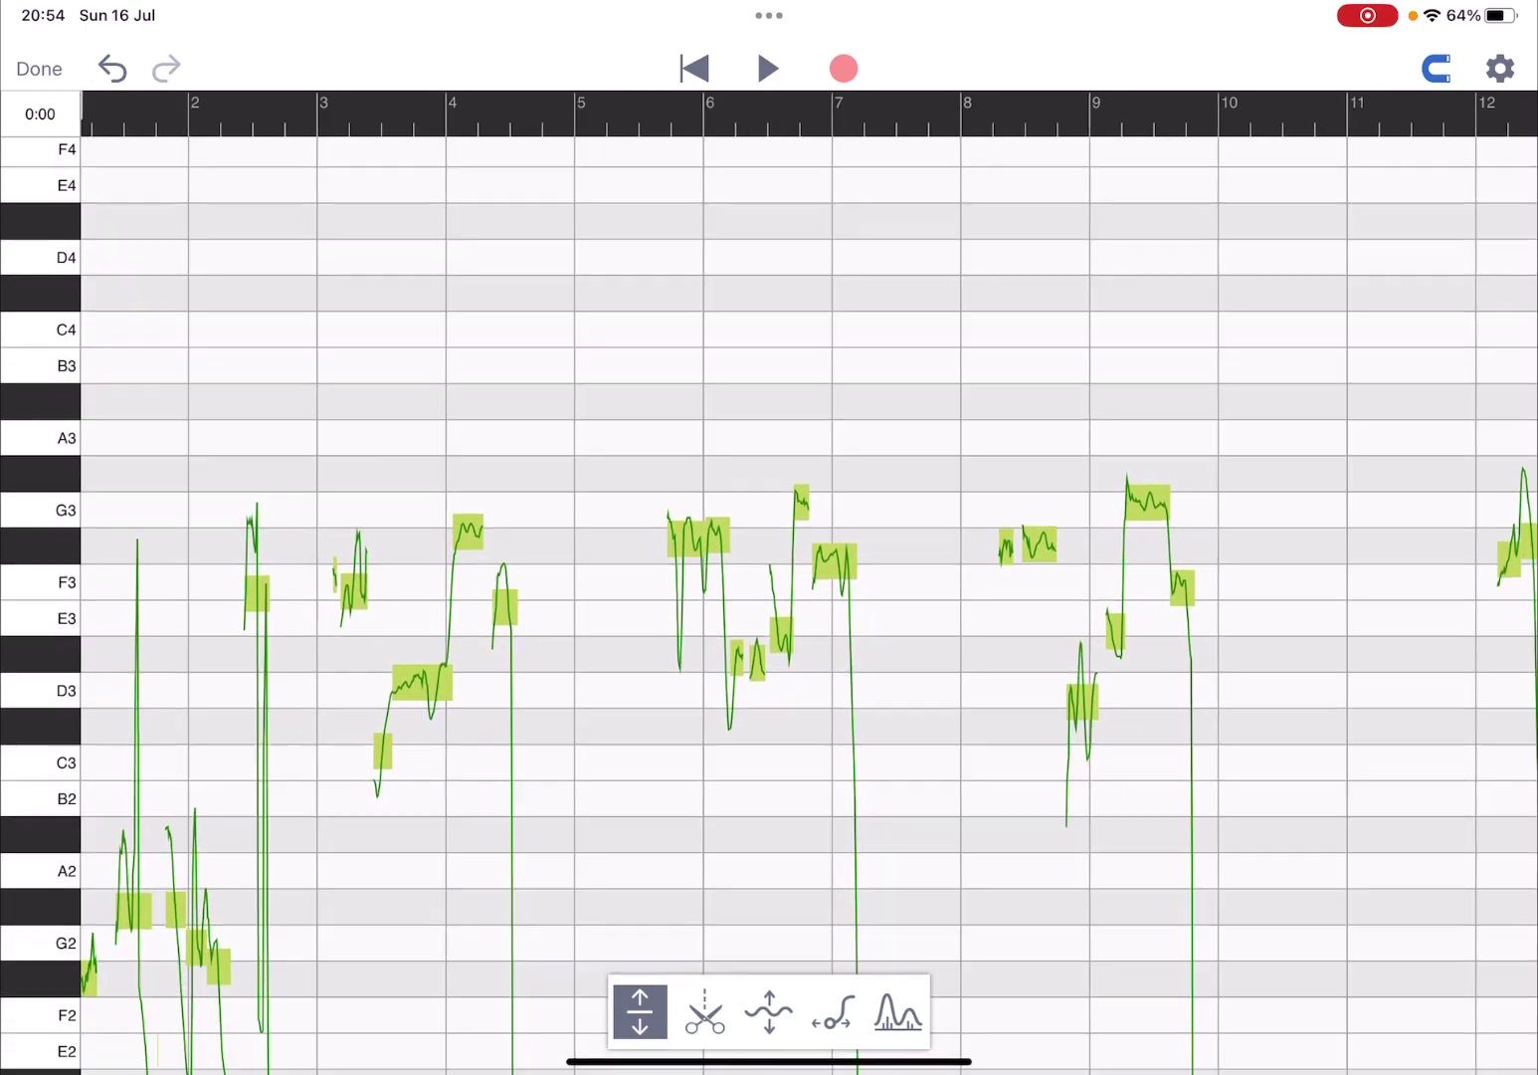
{"action": "scroll", "coordinate": [327, 503], "scroll_direction": "up", "scroll_amount": 2}
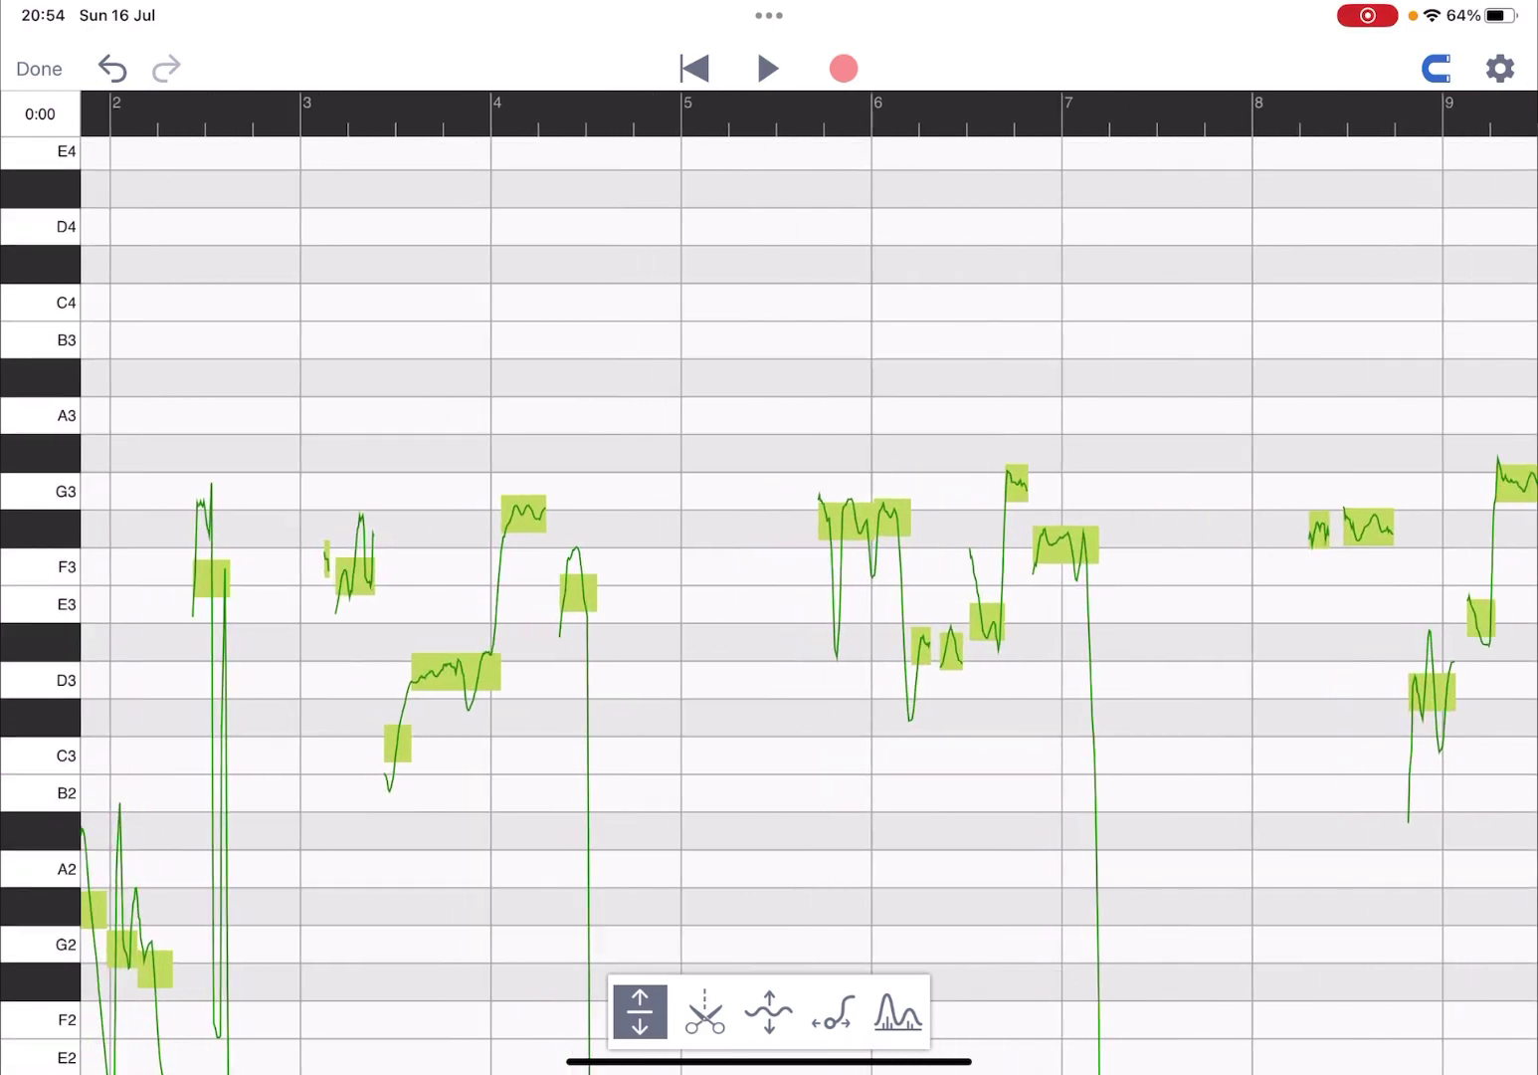
{"action": "scroll", "coordinate": [326, 503], "scroll_direction": "up", "scroll_amount": 2}
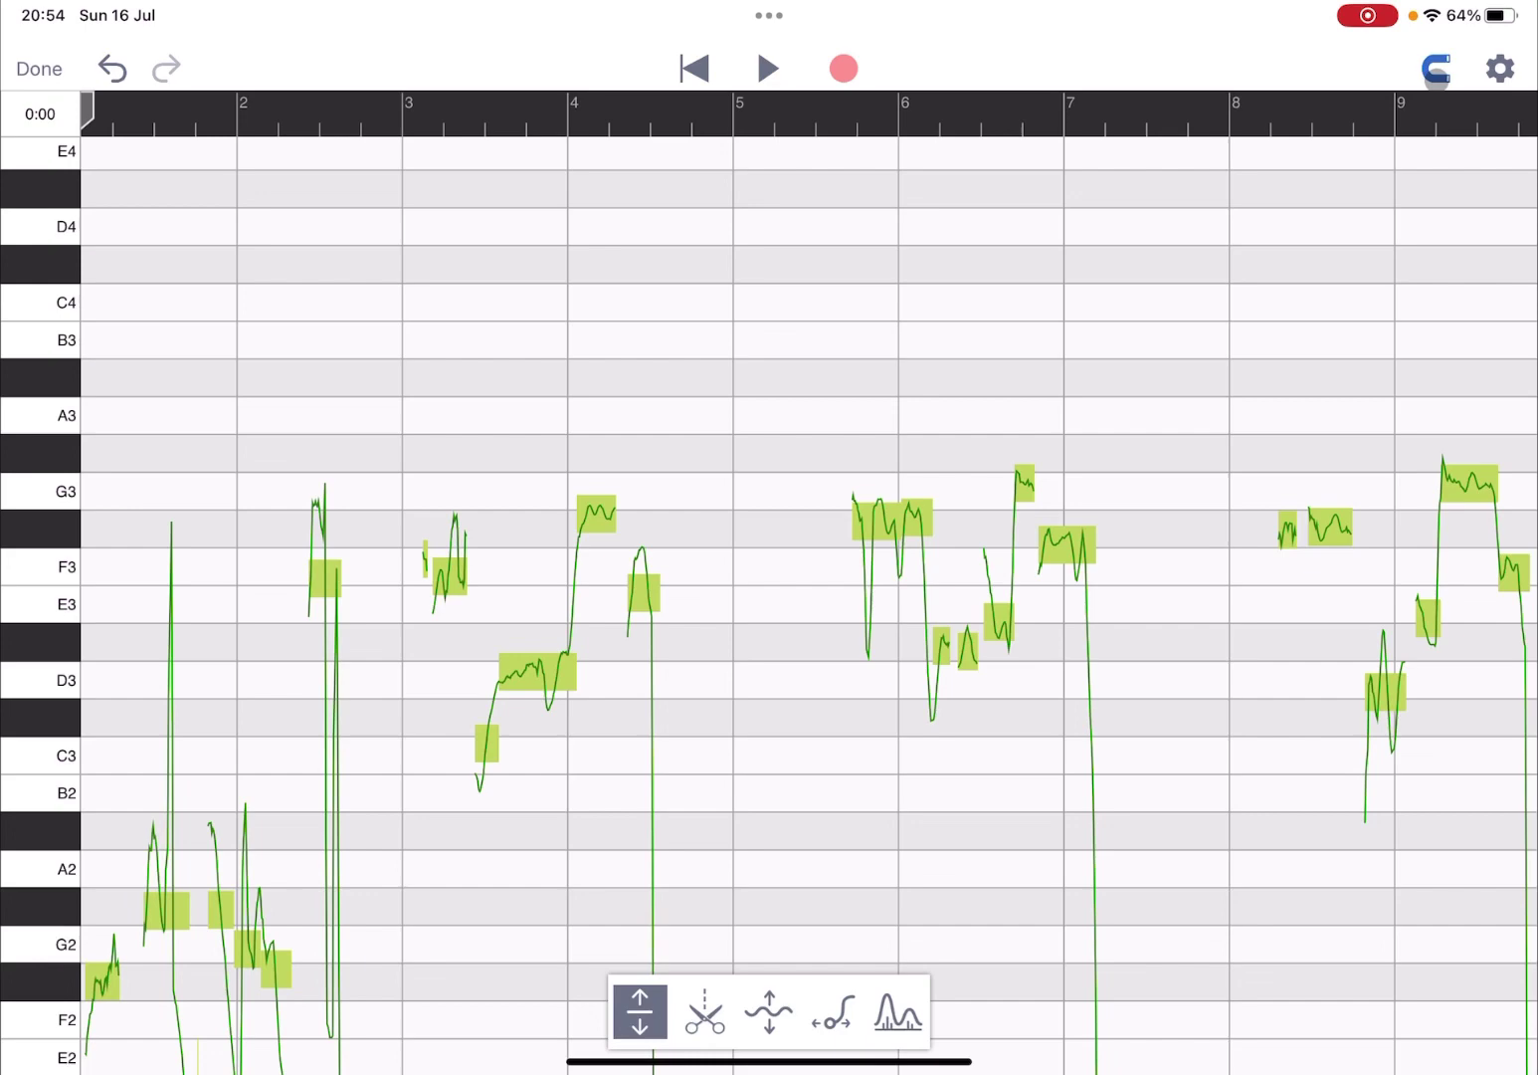
{"action": "scroll", "coordinate": [935, 440], "scroll_direction": "down", "scroll_amount": 5}
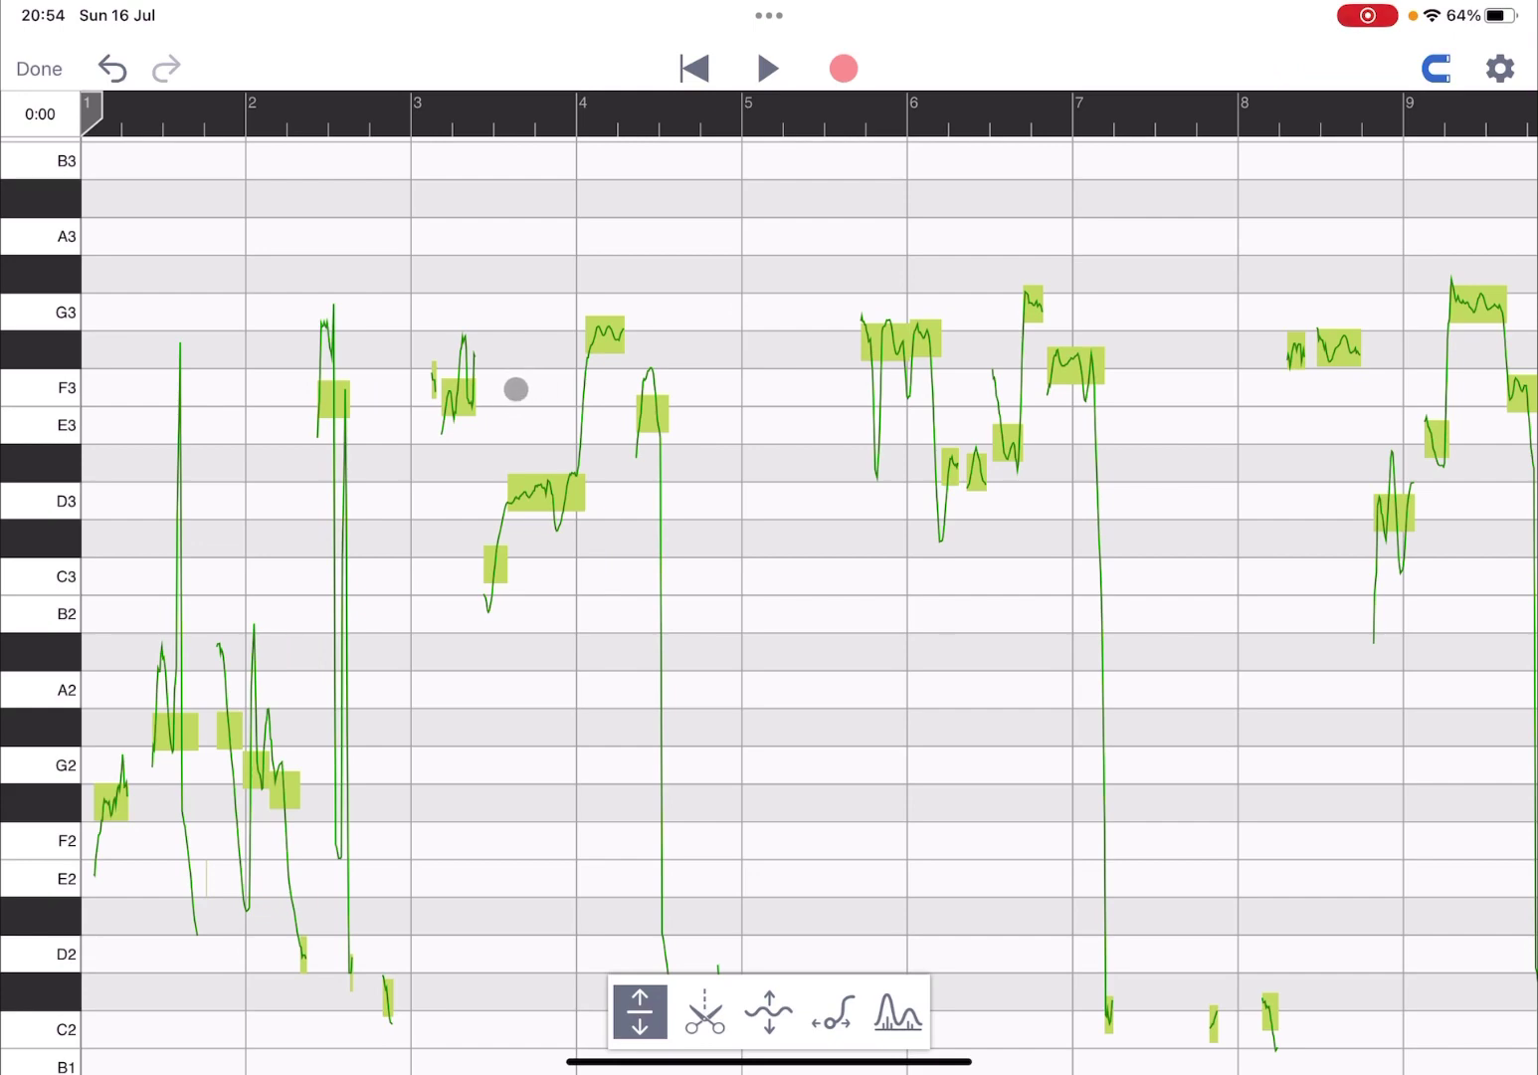
{"action": "scroll", "coordinate": [513, 386], "scroll_direction": "up", "scroll_amount": 2}
{"action": "scroll", "coordinate": [513, 388], "scroll_direction": "up", "scroll_amount": 2}
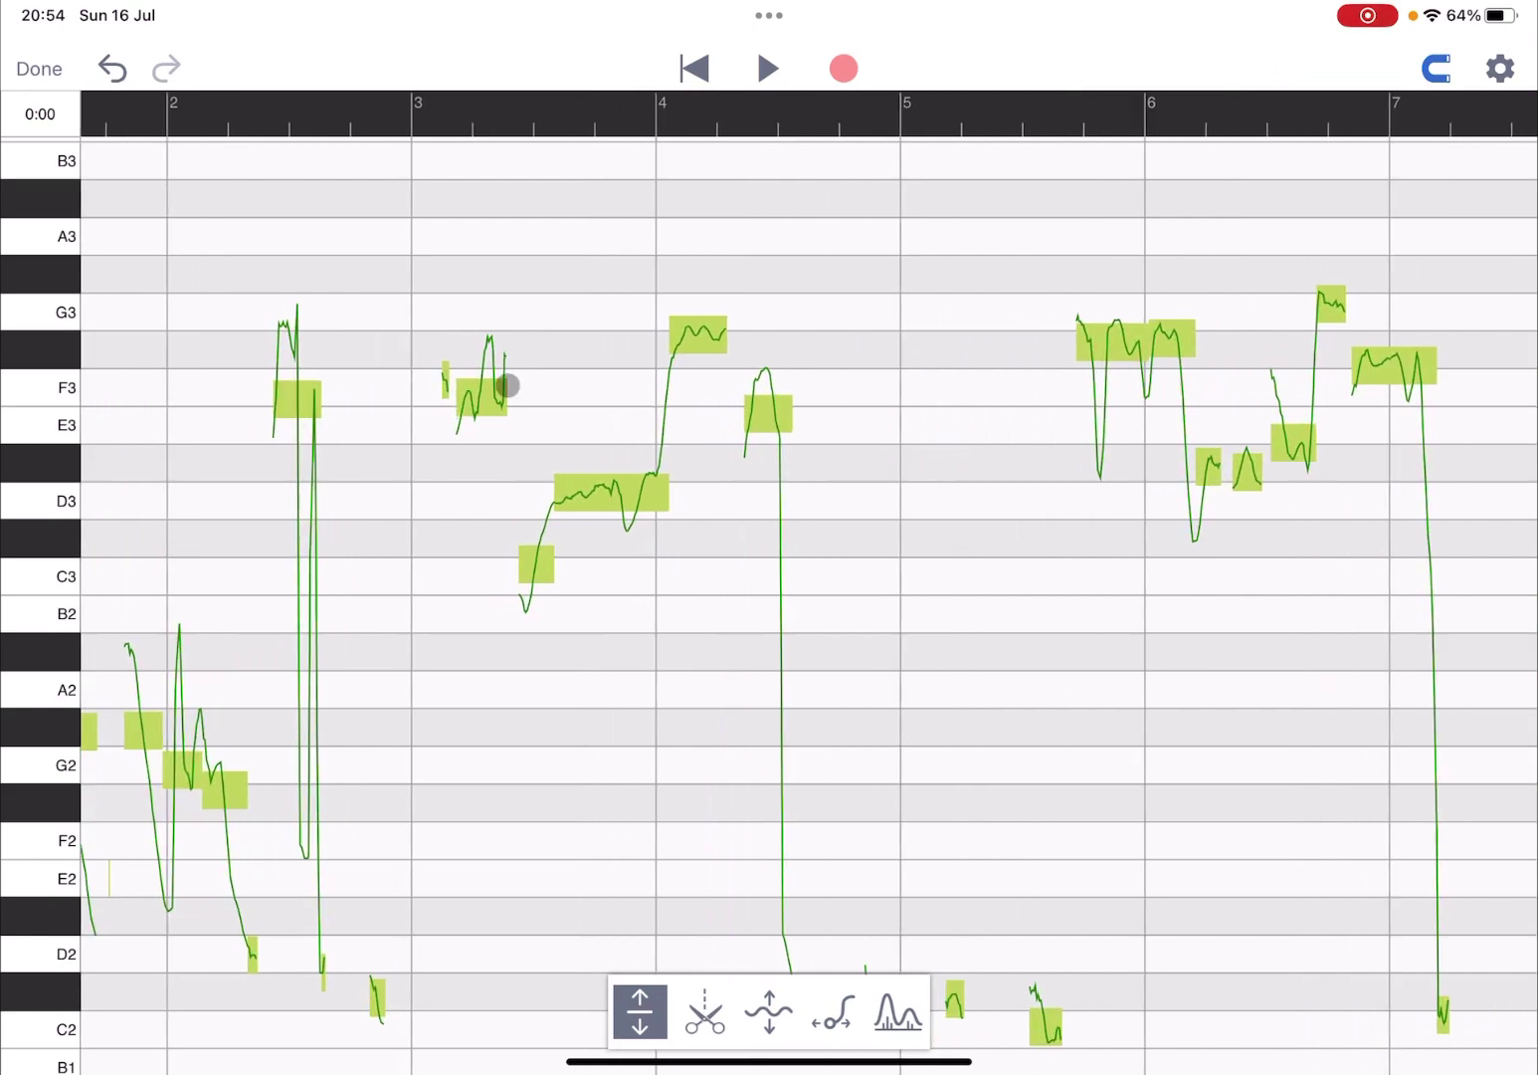
{"action": "scroll", "coordinate": [507, 386], "scroll_direction": "left", "scroll_amount": 3}
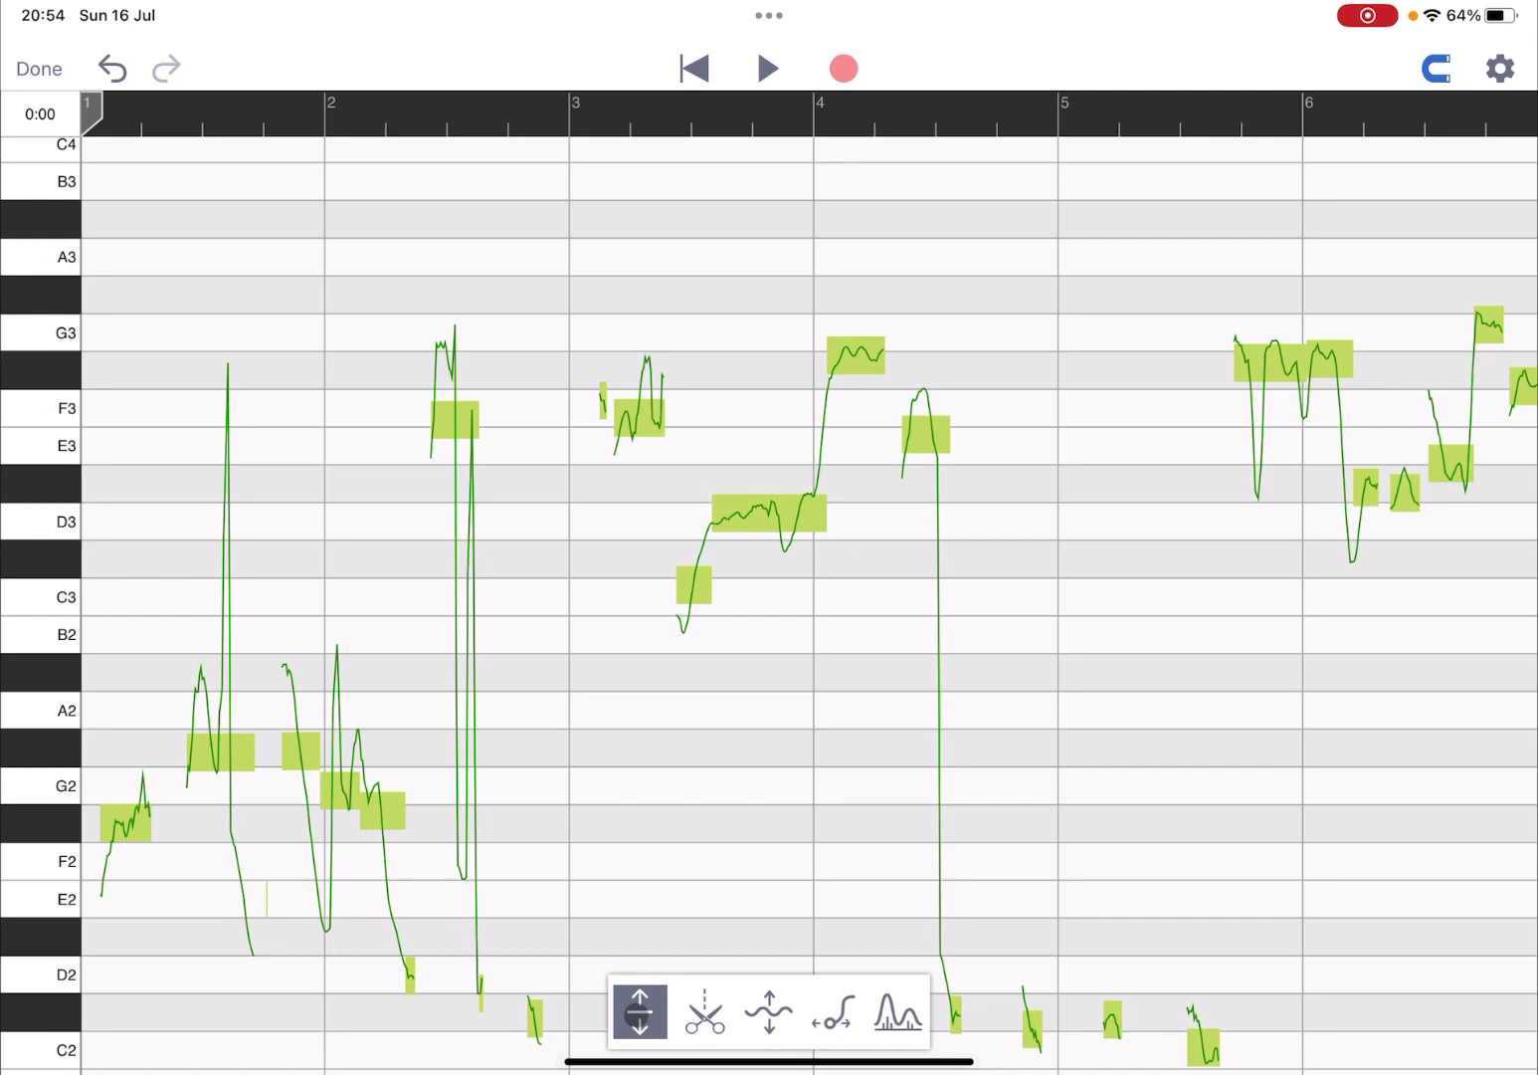
Step: Lower the F3 note near bar 2.5 to E3 and replay from bar 2
{"action": "left_click", "coordinate": [455, 419]}
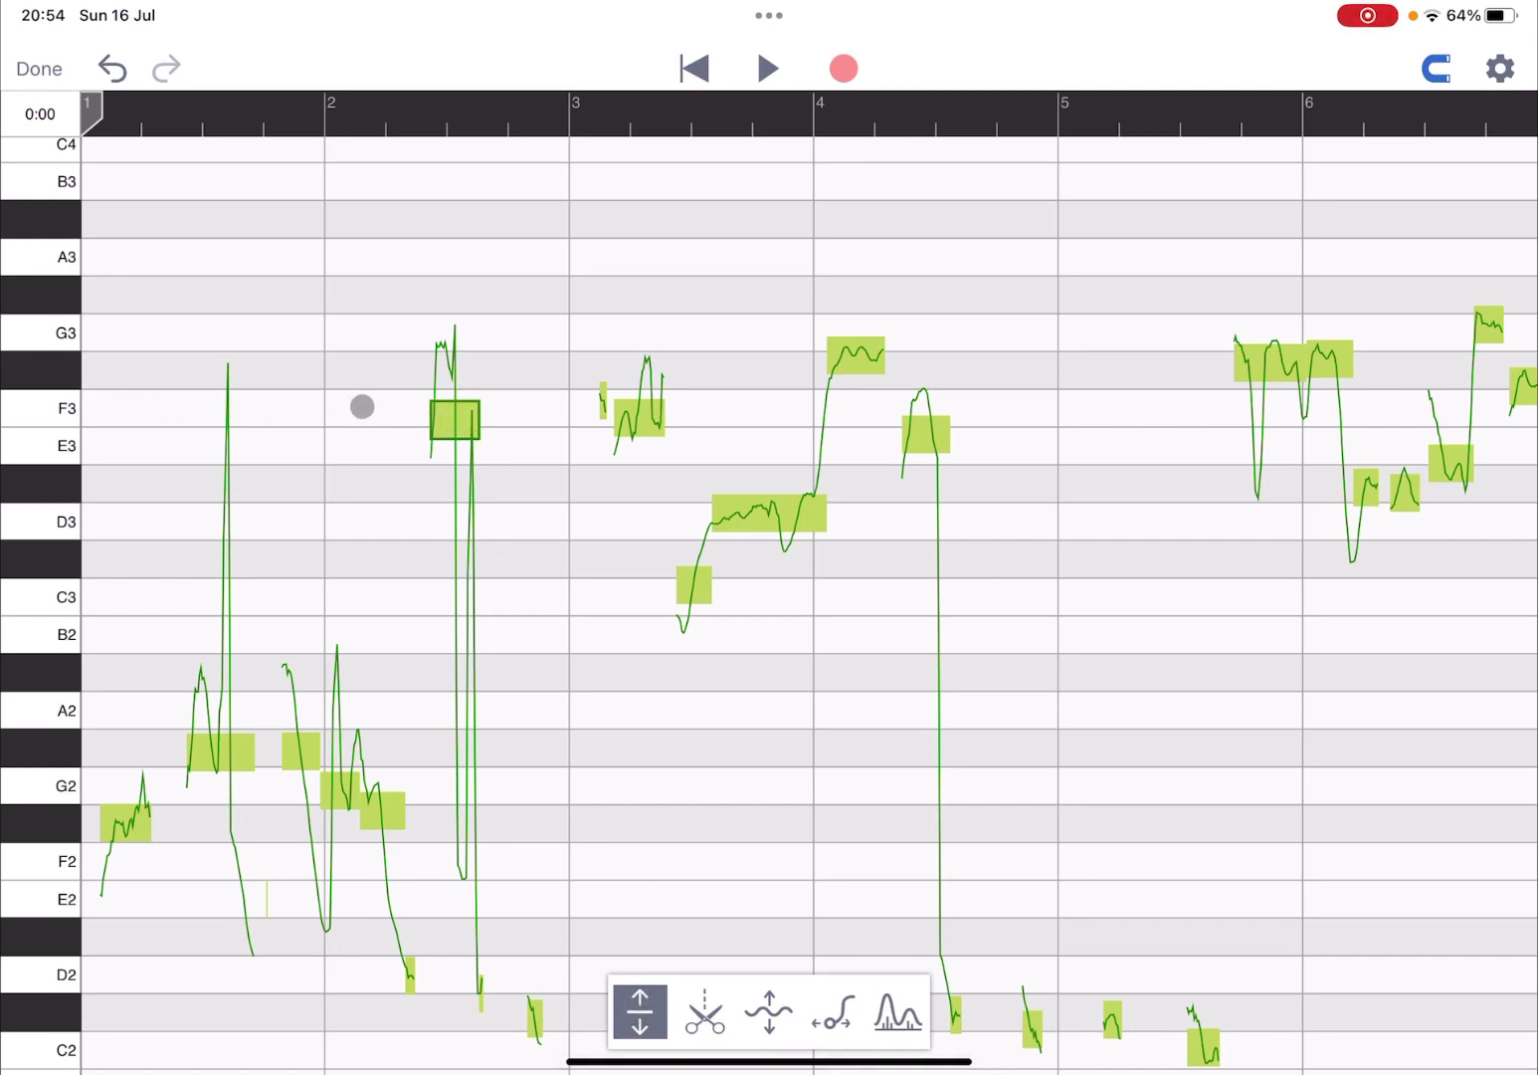
{"action": "left_click_drag", "start_coordinate": [447, 421], "coordinate": [446, 434]}
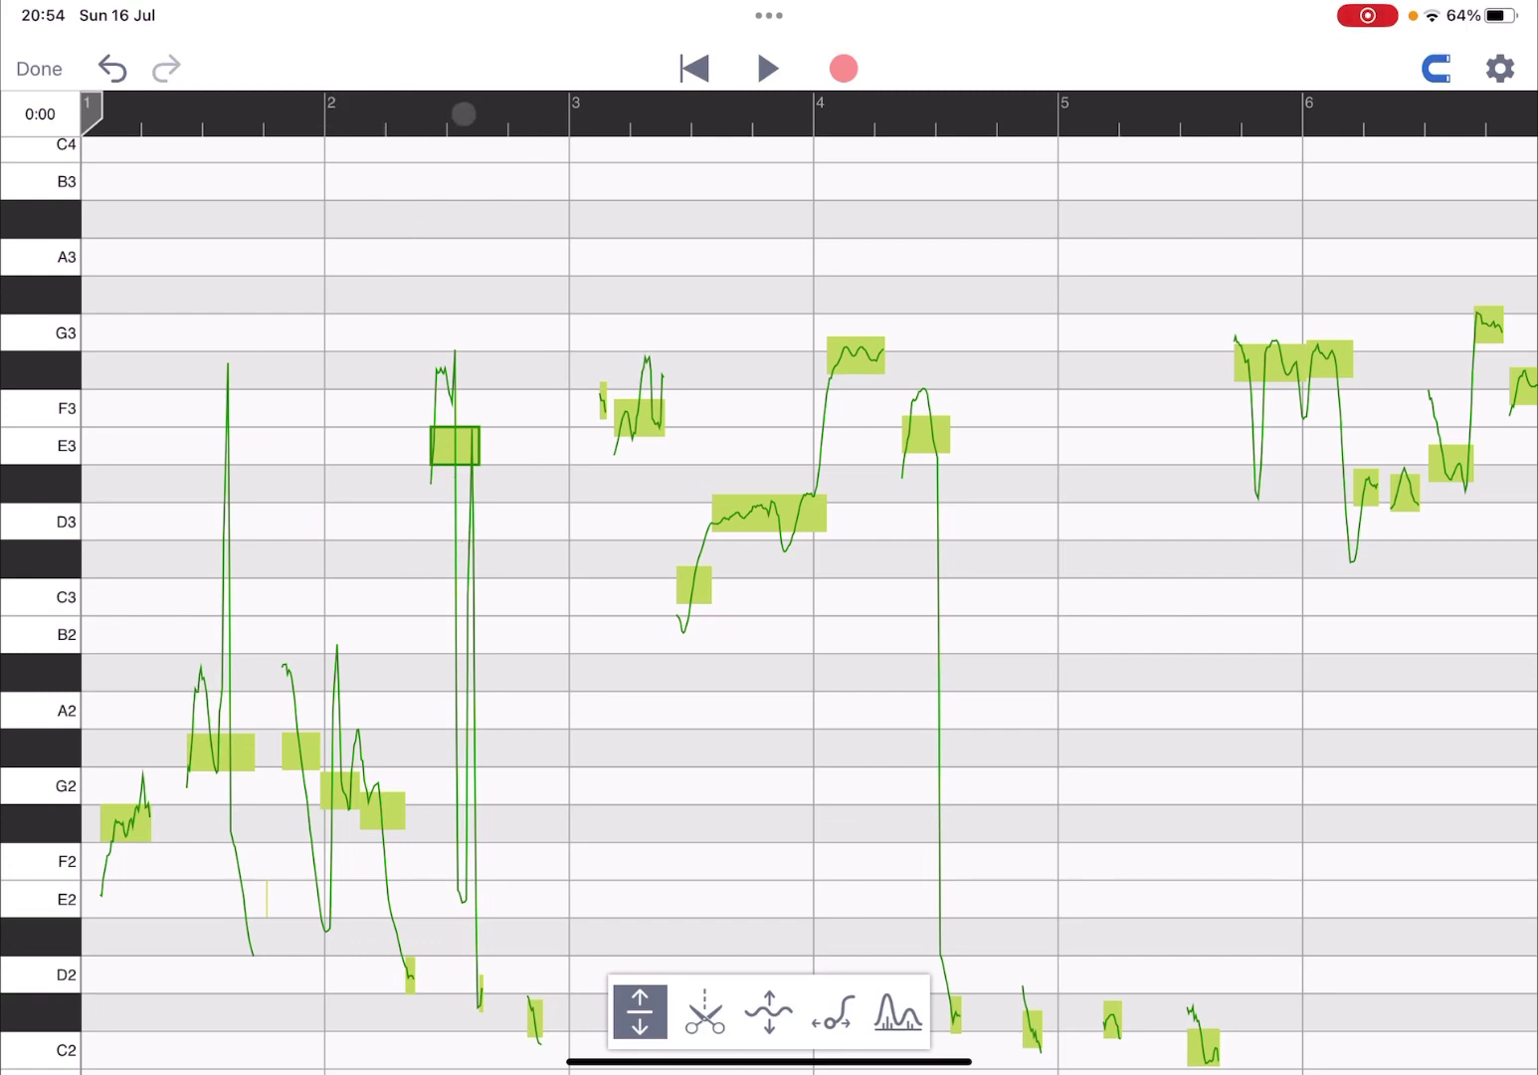
{"action": "left_click", "coordinate": [343, 107]}
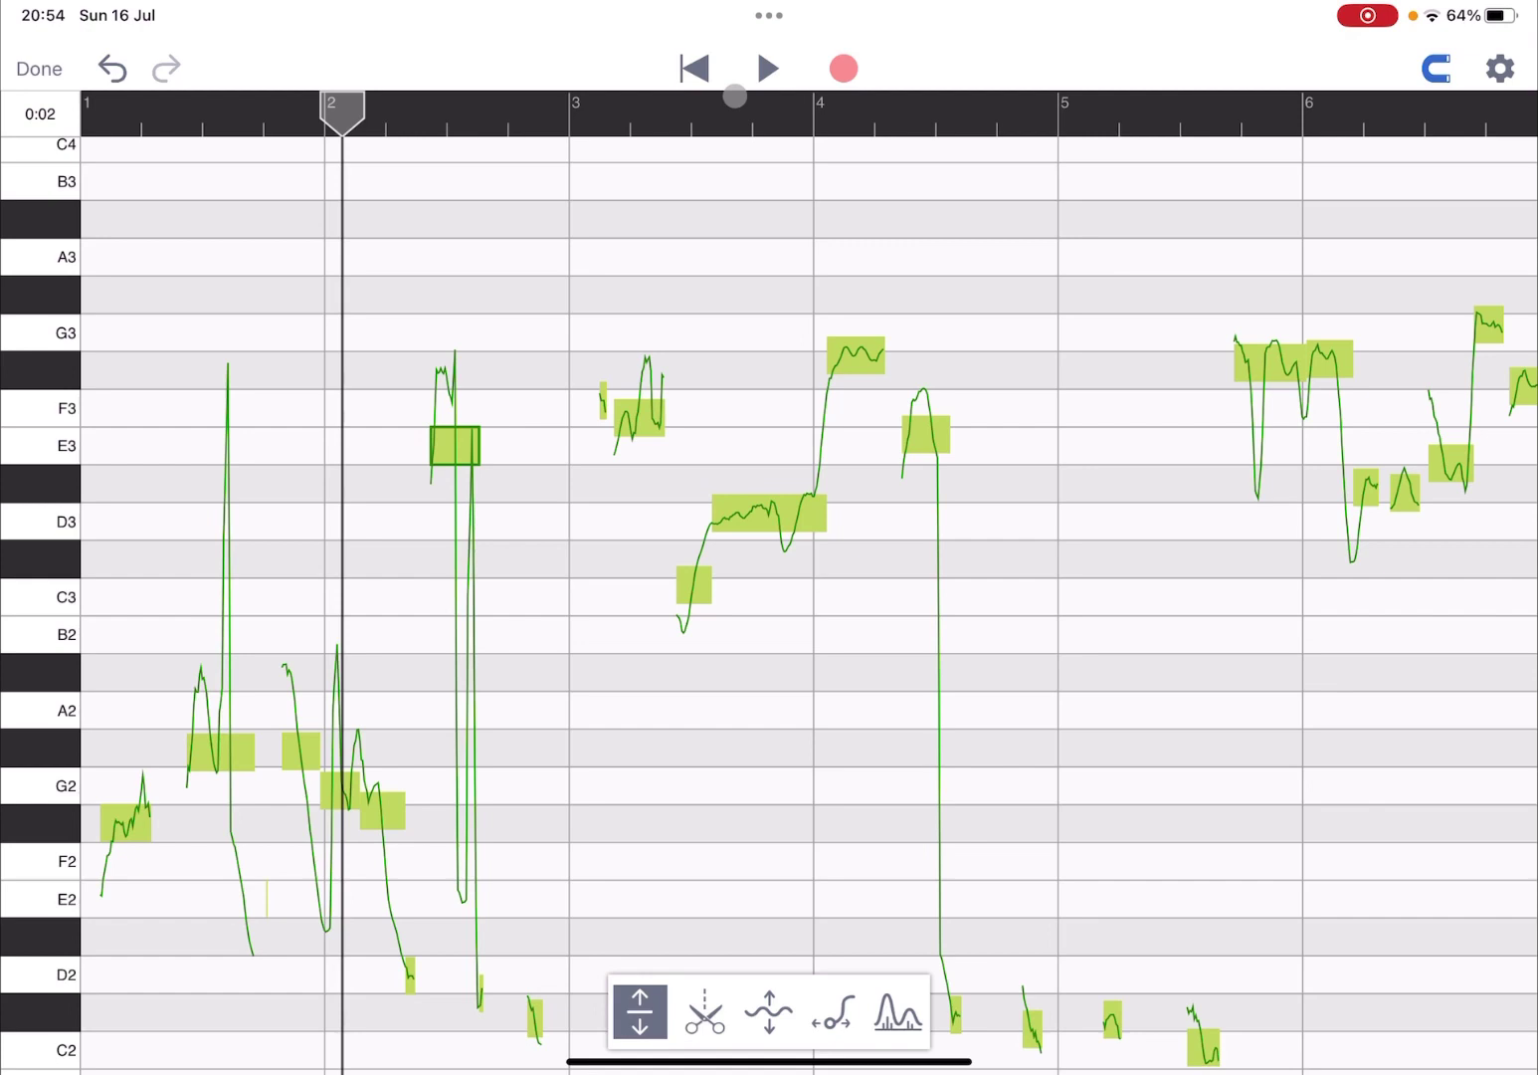
{"action": "left_click", "coordinate": [766, 69]}
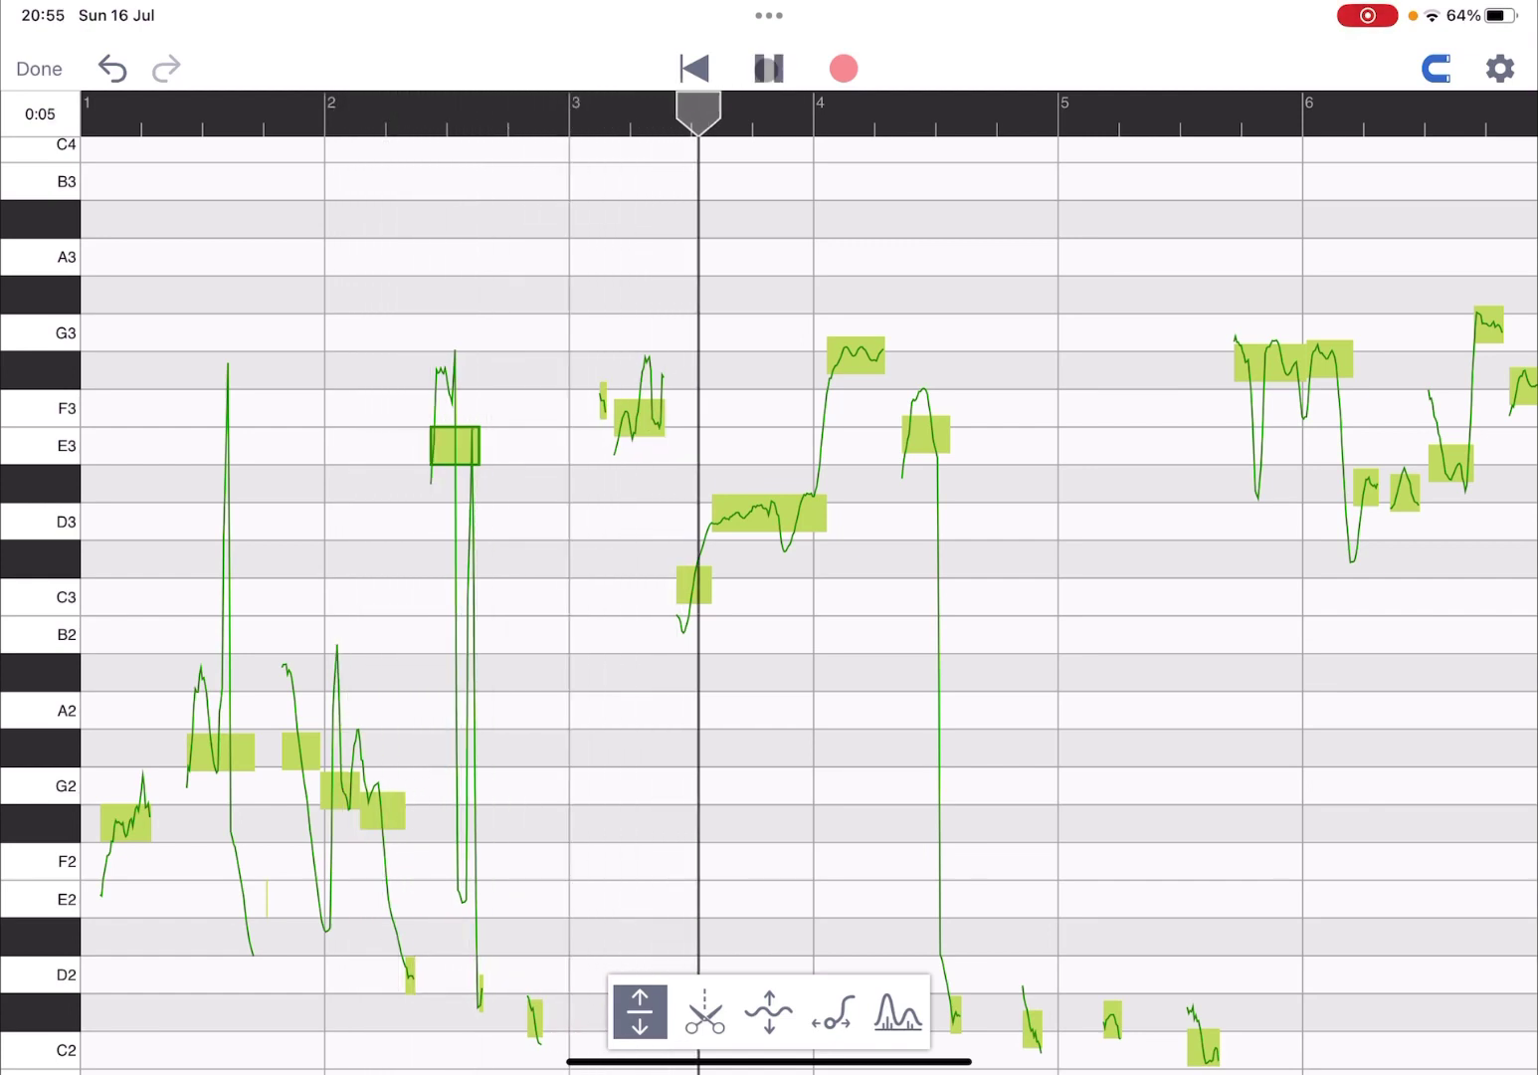
{"action": "left_click", "coordinate": [767, 68]}
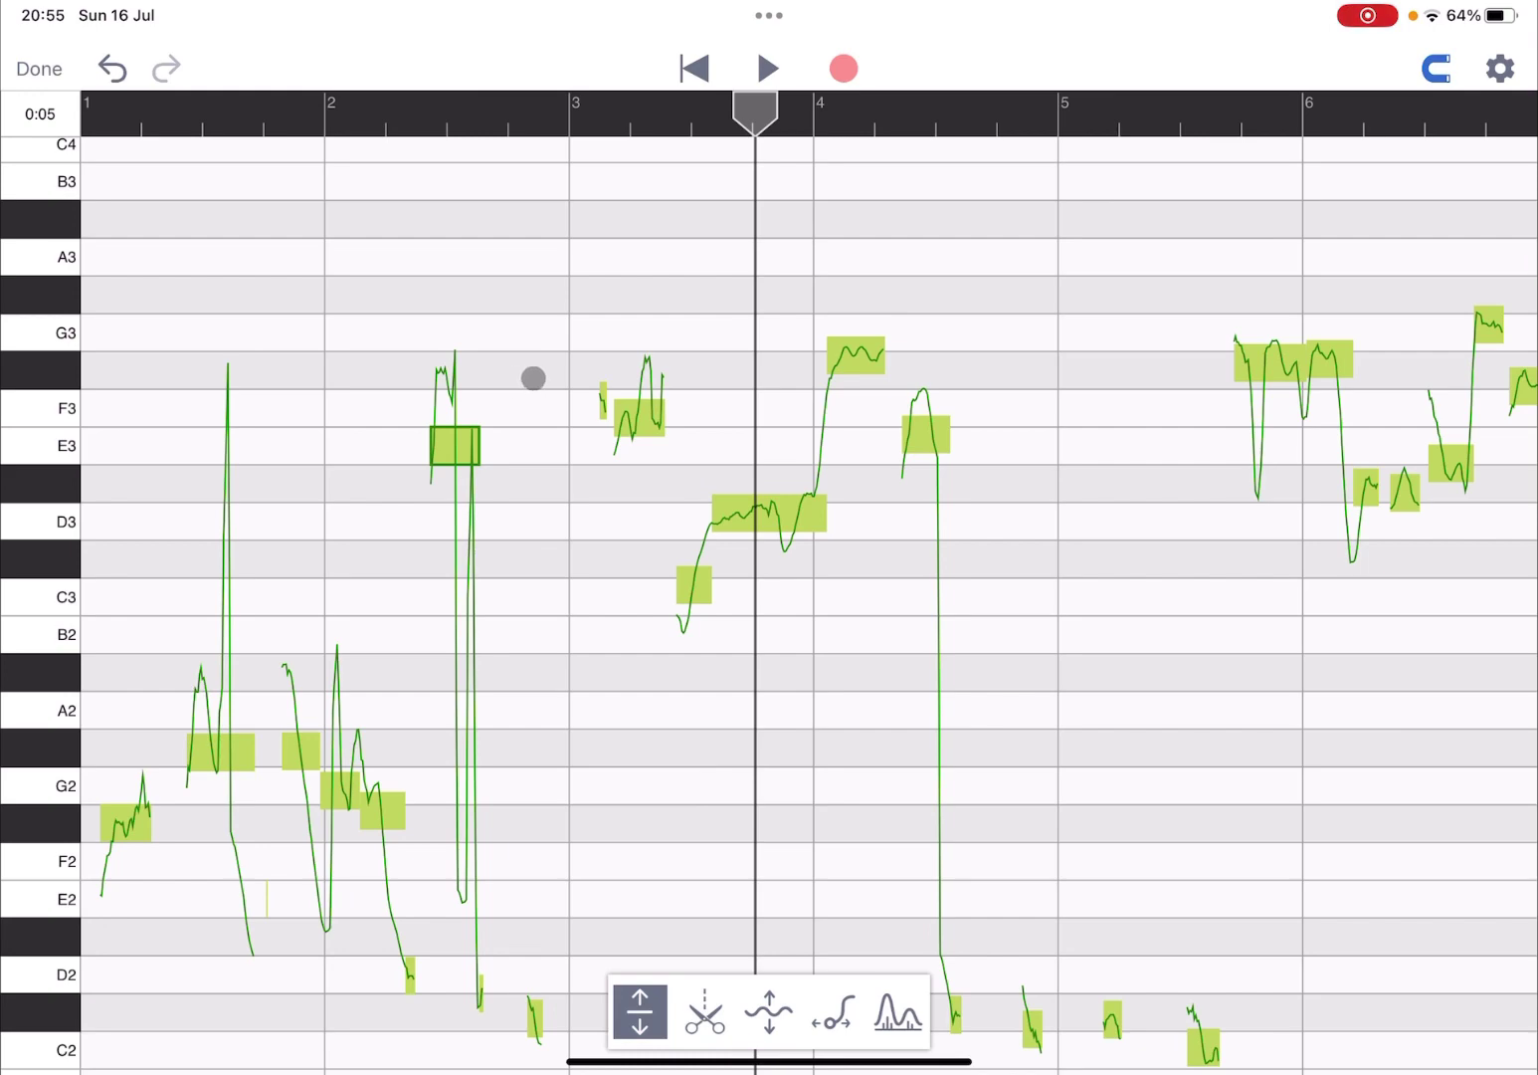
{"action": "scroll", "coordinate": [530, 378], "scroll_direction": "down", "scroll_amount": 3}
{"action": "scroll", "coordinate": [529, 379], "scroll_direction": "up", "scroll_amount": 3}
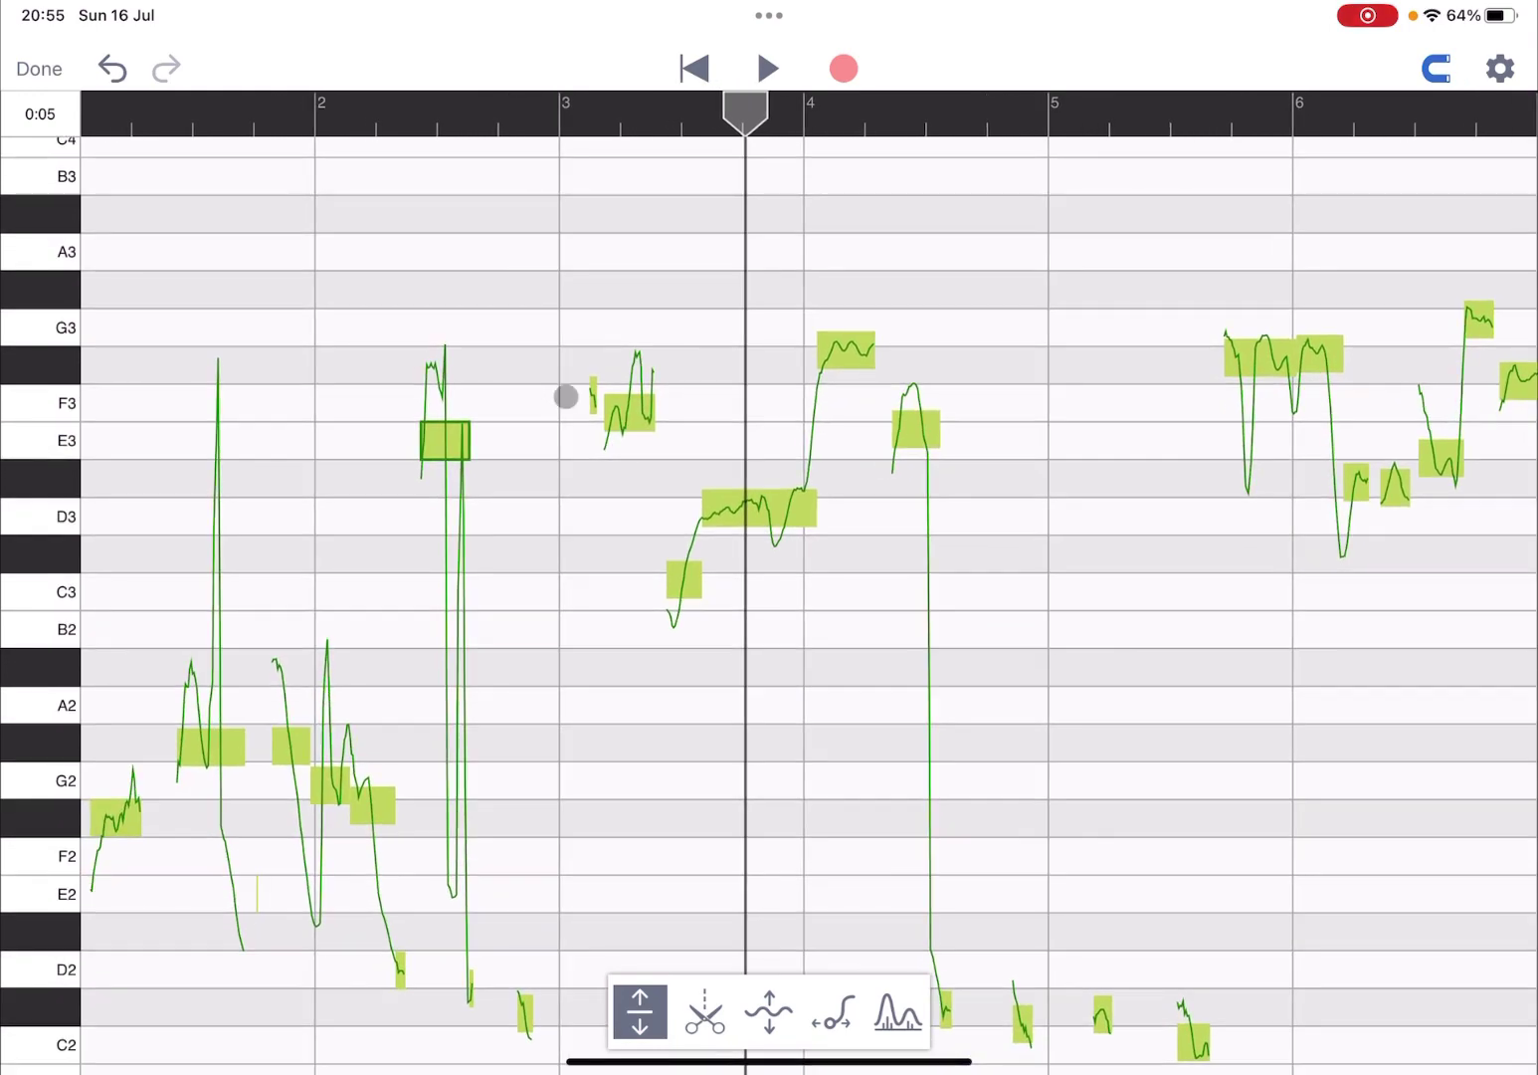
Step: Correct notes in bars 3–4.5: tiny note to E3, C3 up a semitone, others nudged lower
{"action": "left_click", "coordinate": [594, 396]}
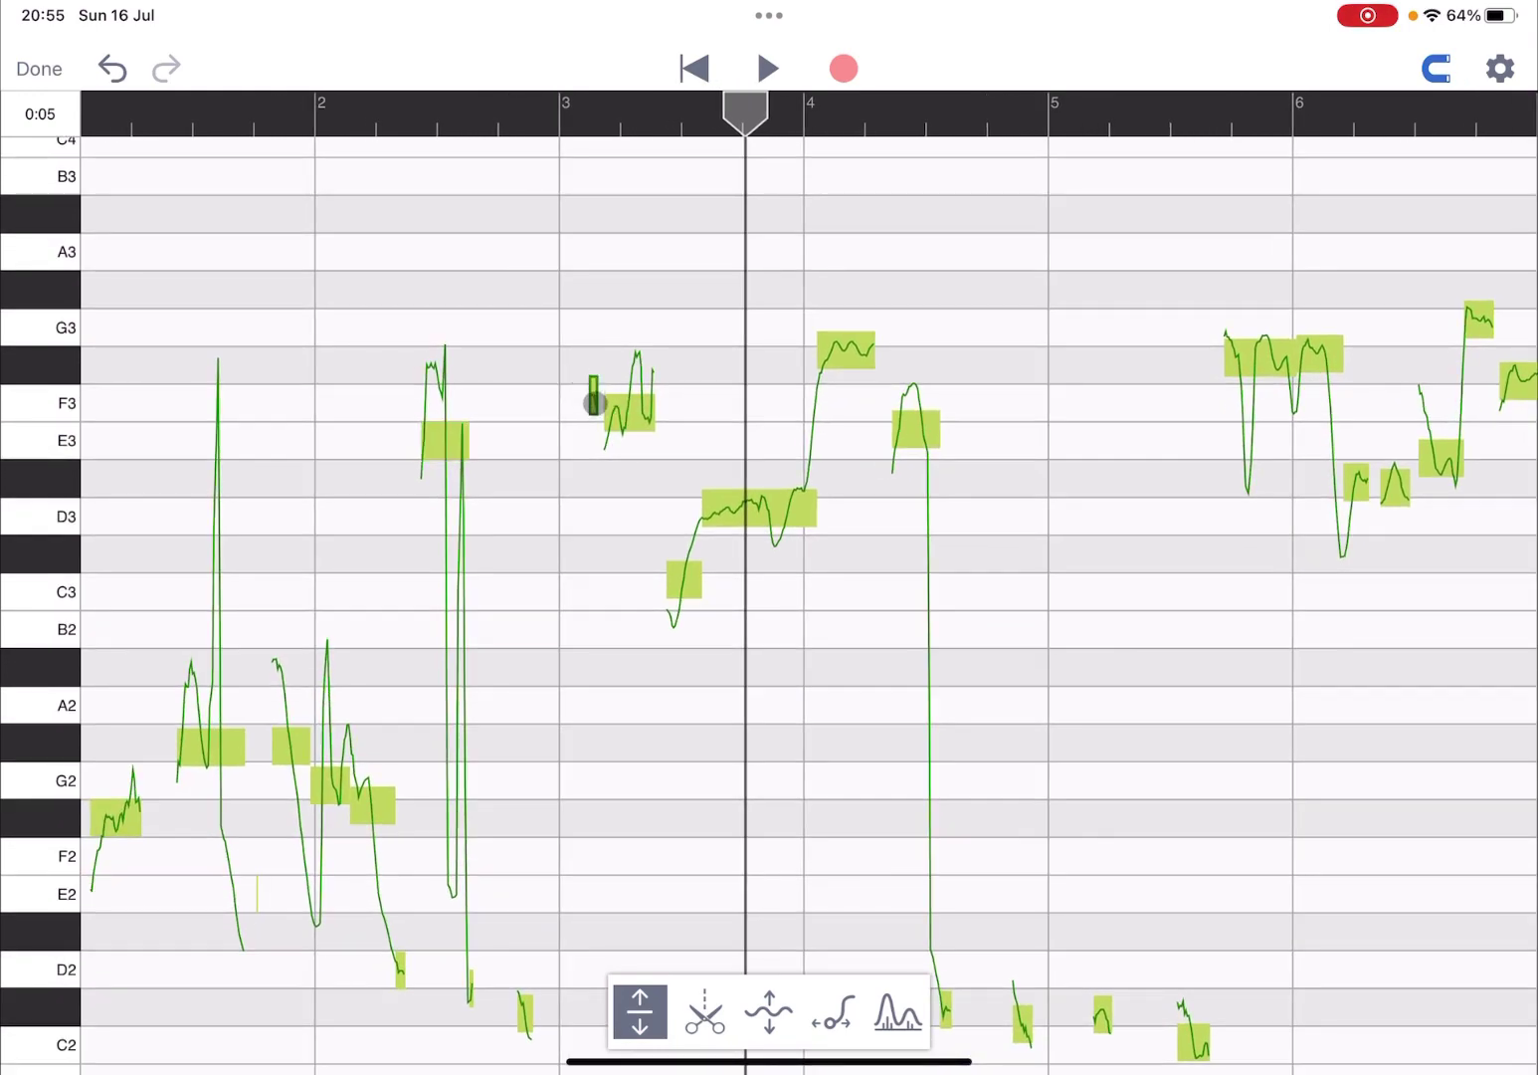
{"action": "mouse_move", "coordinate": [594, 402]}
{"action": "left_mouse_down"}
{"action": "mouse_move", "coordinate": [593, 430]}
{"action": "mouse_move", "coordinate": [629, 440]}
{"action": "left_mouse_up"}
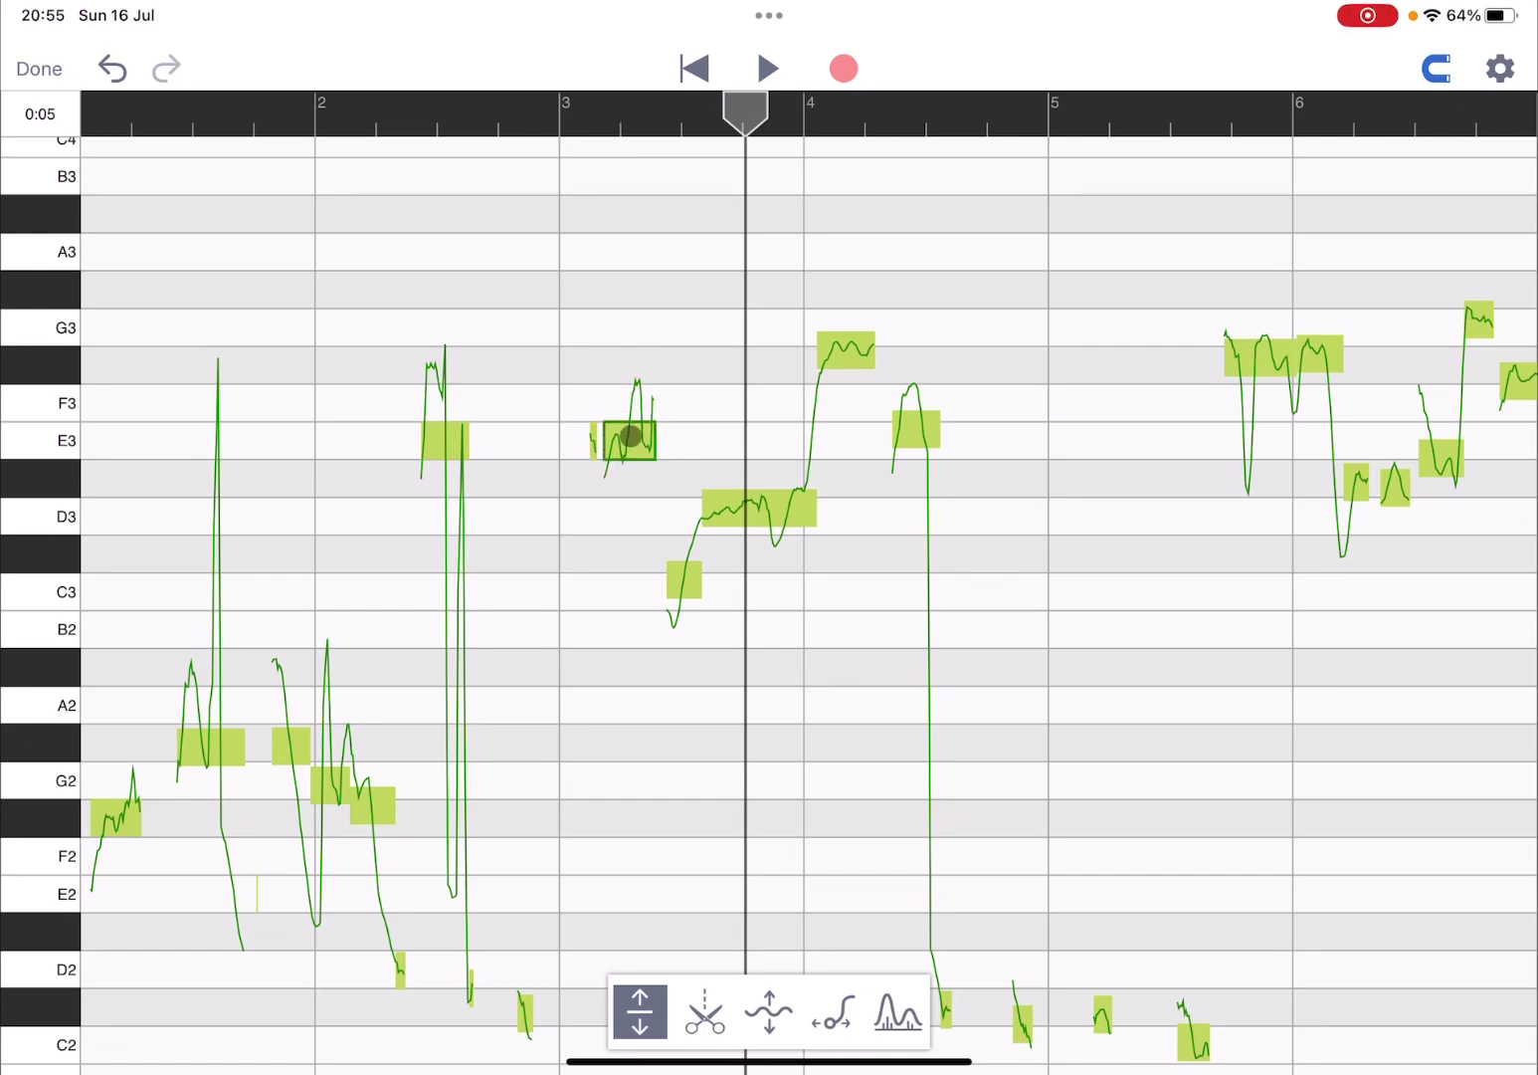
{"action": "left_click", "coordinate": [699, 582]}
{"action": "left_click_drag", "start_coordinate": [685, 582], "coordinate": [688, 563]}
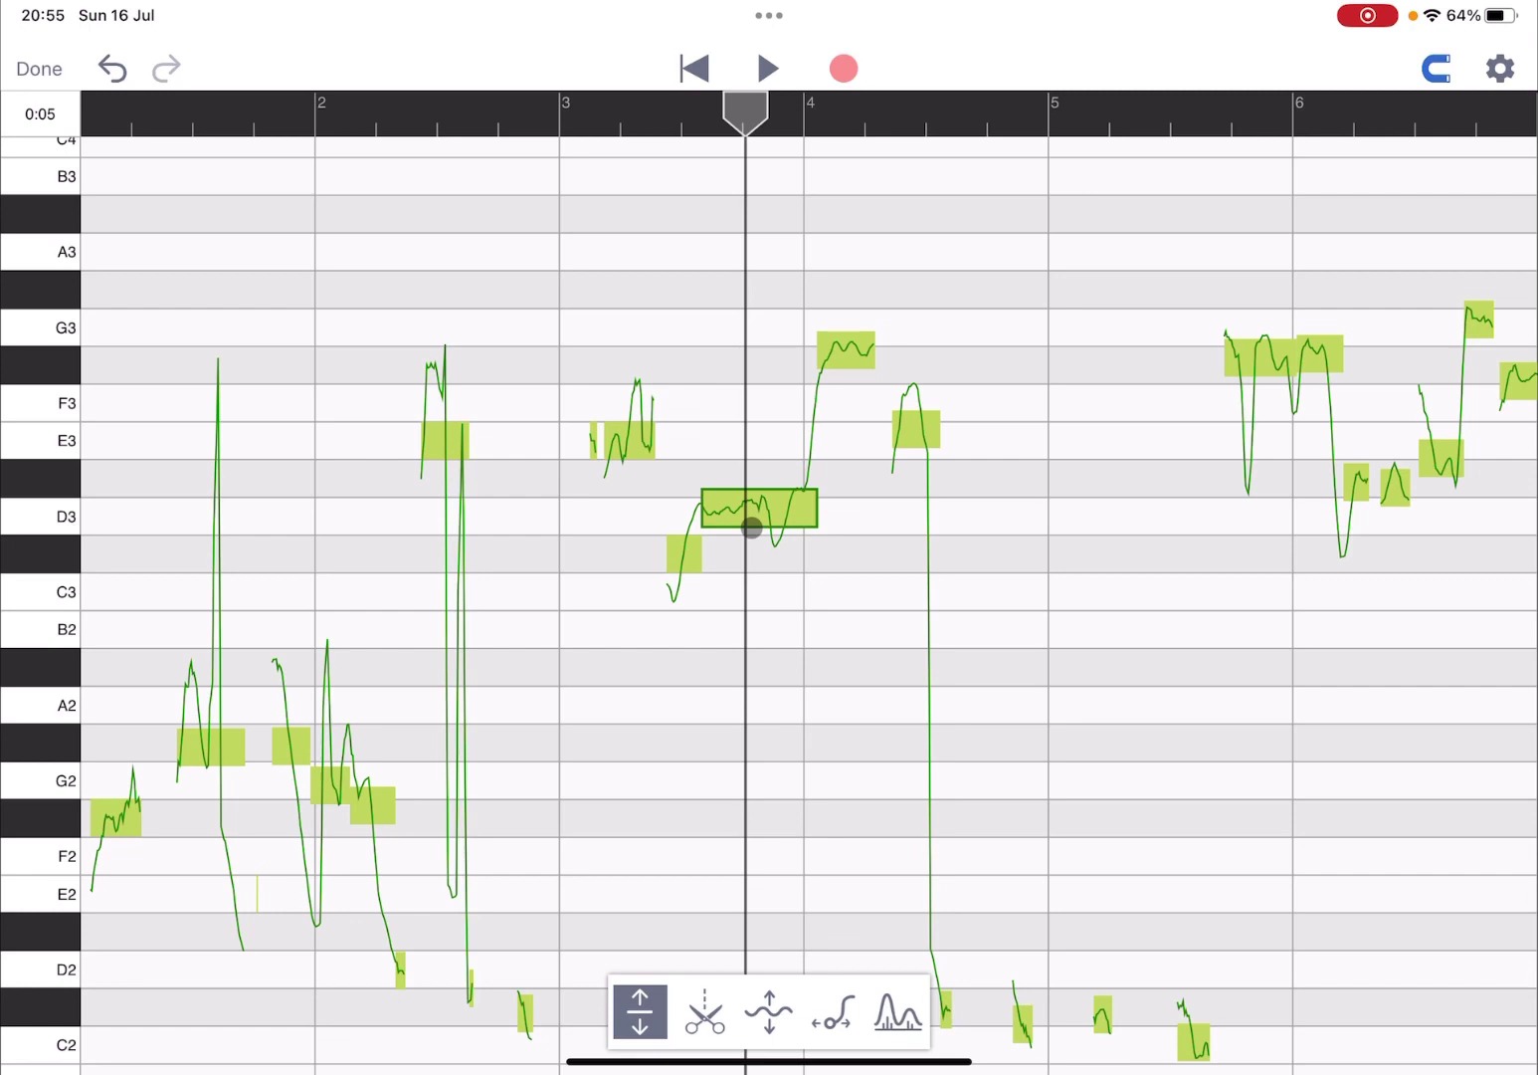
{"action": "left_click_drag", "start_coordinate": [759, 525], "coordinate": [760, 534]}
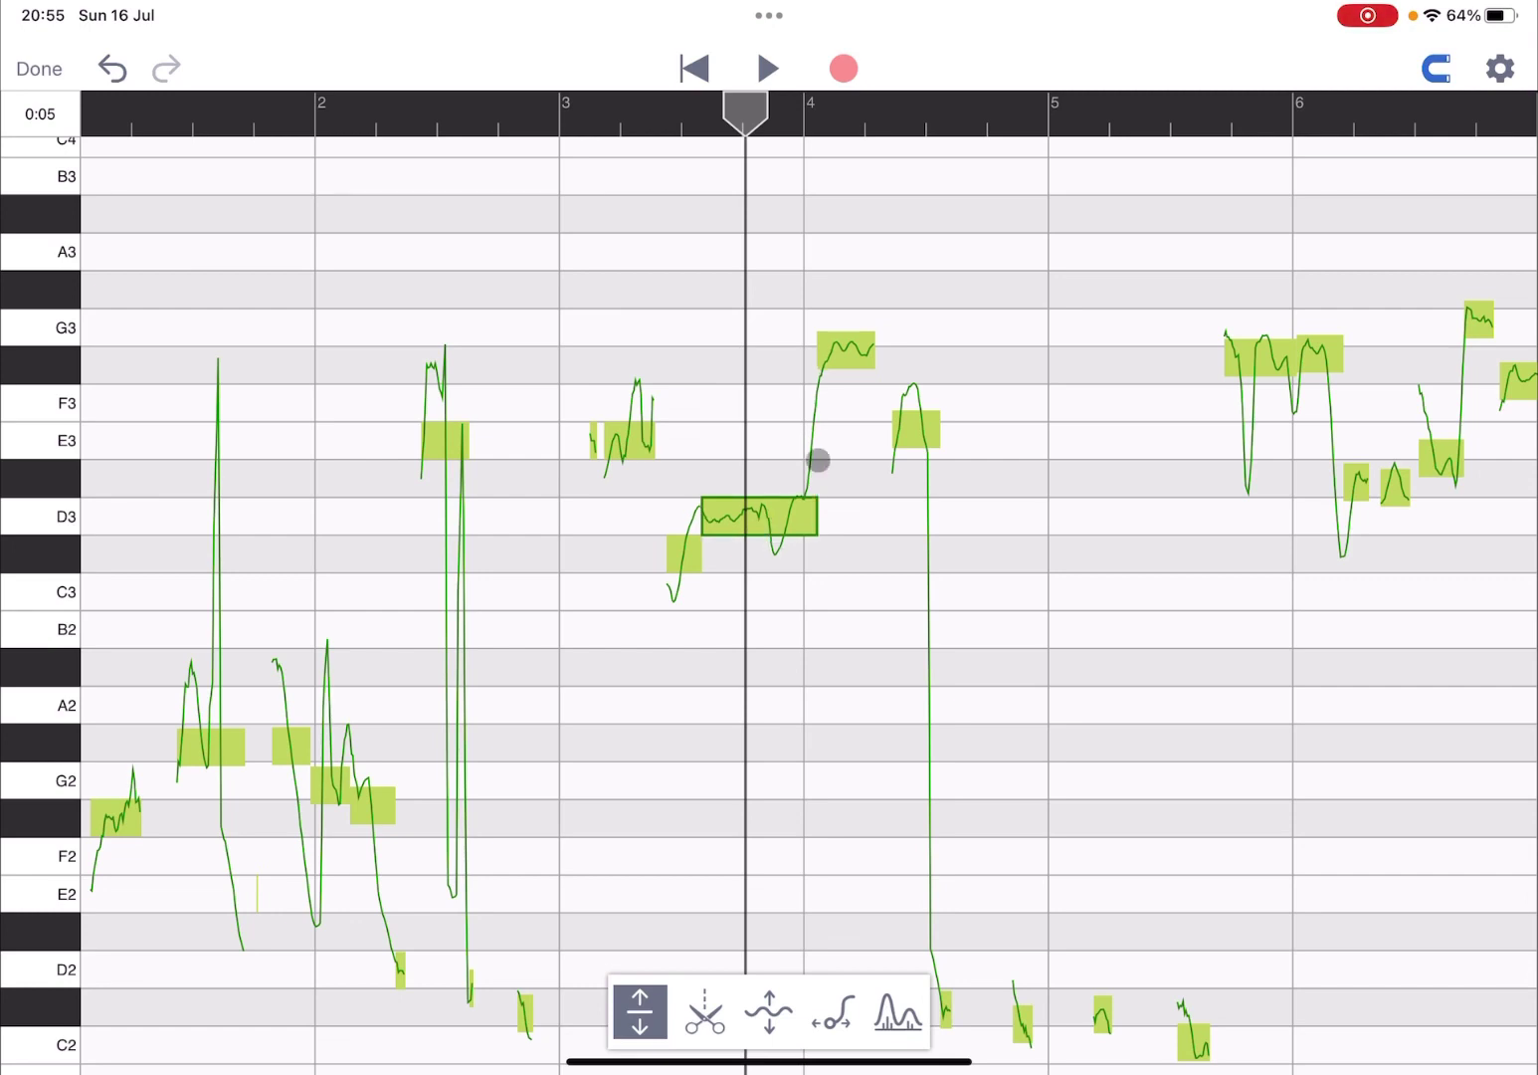
{"action": "left_click_drag", "start_coordinate": [848, 357], "coordinate": [849, 373]}
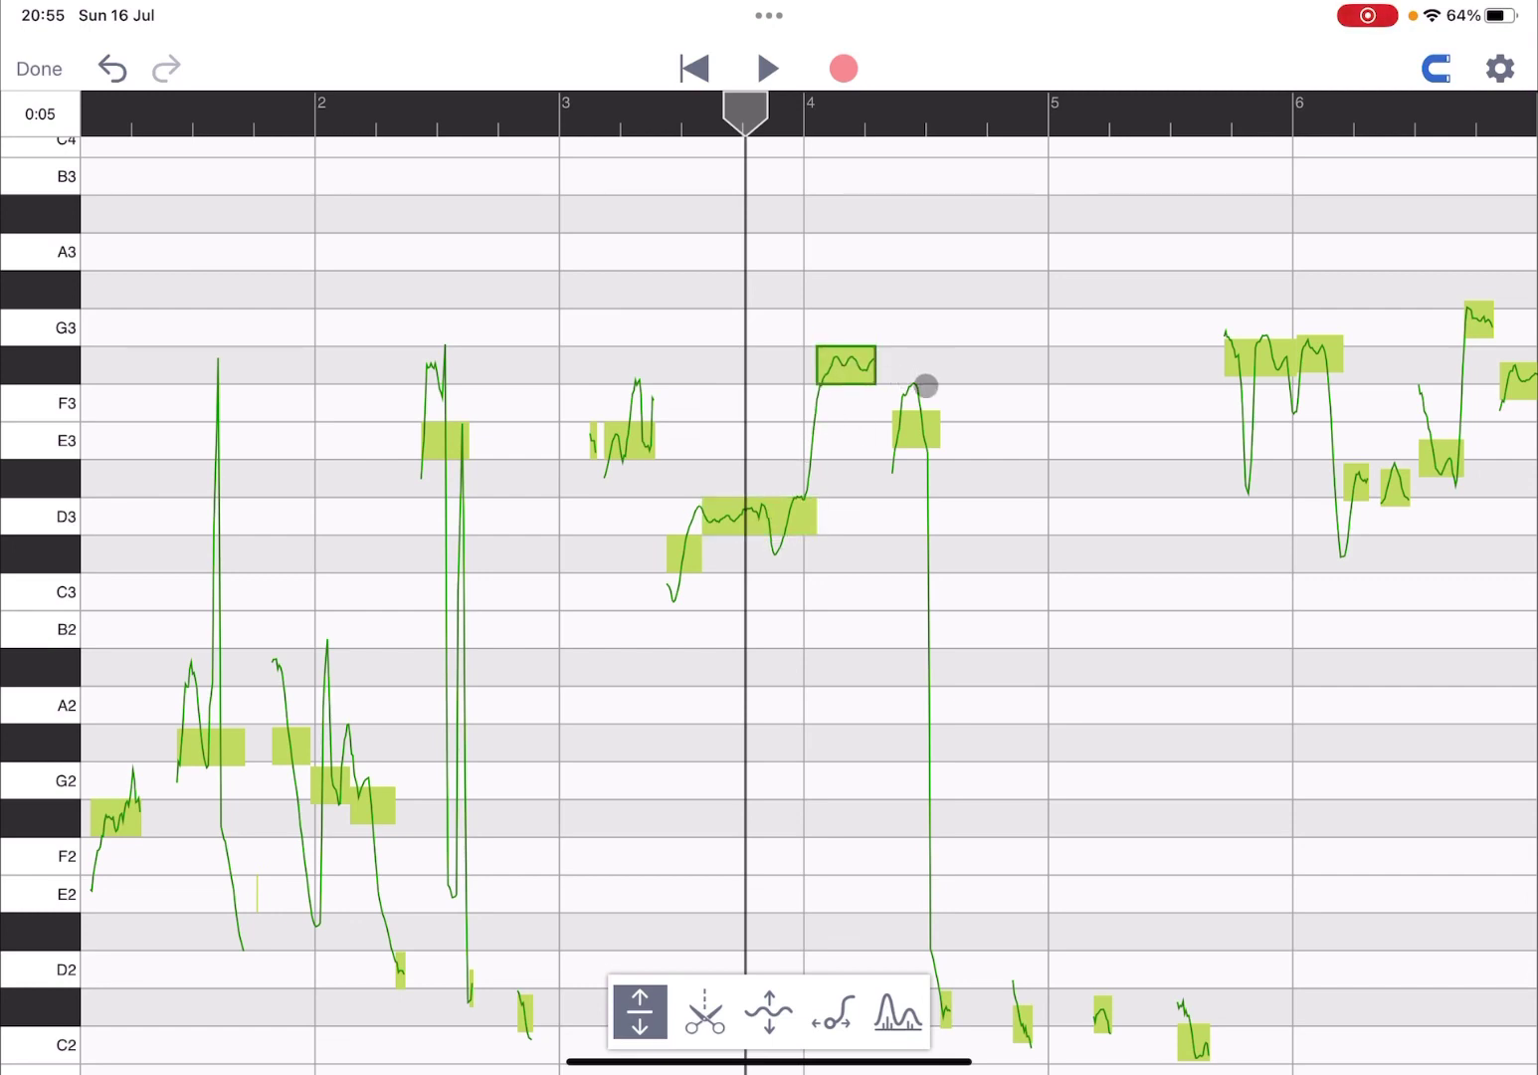
{"action": "left_click_drag", "start_coordinate": [920, 424], "coordinate": [921, 436]}
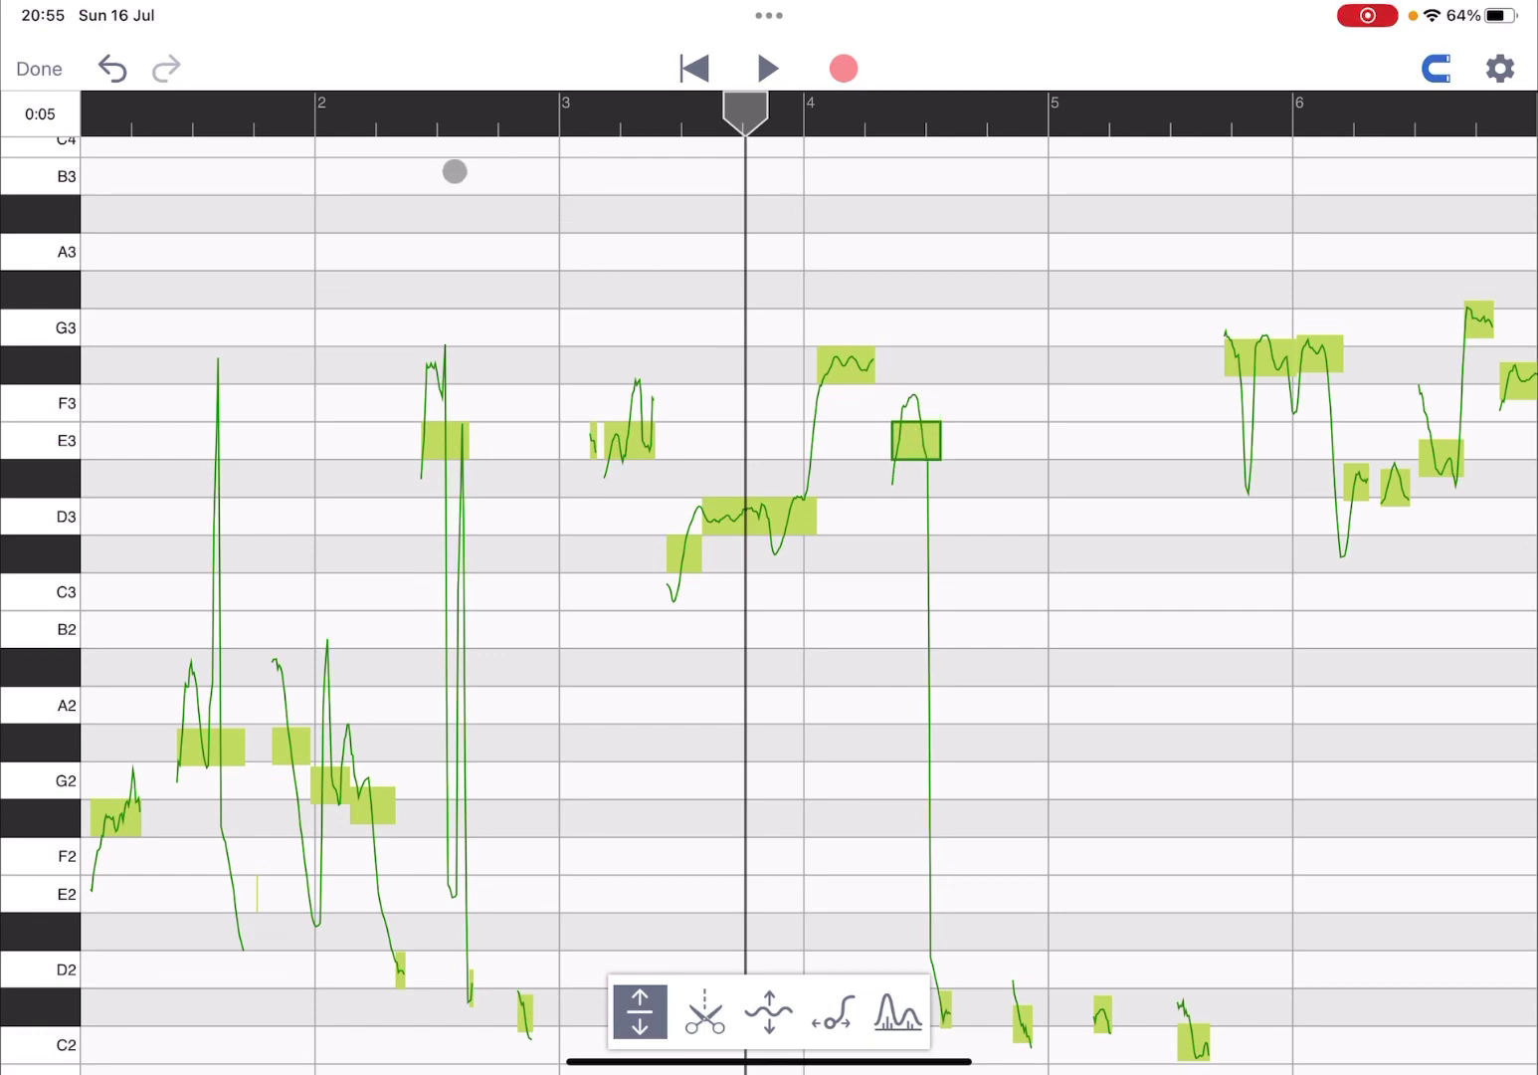
Step: Replay the phrase from bar 3, scroll to bars 4–9, and play bars 5–7
{"action": "left_click", "coordinate": [569, 109]}
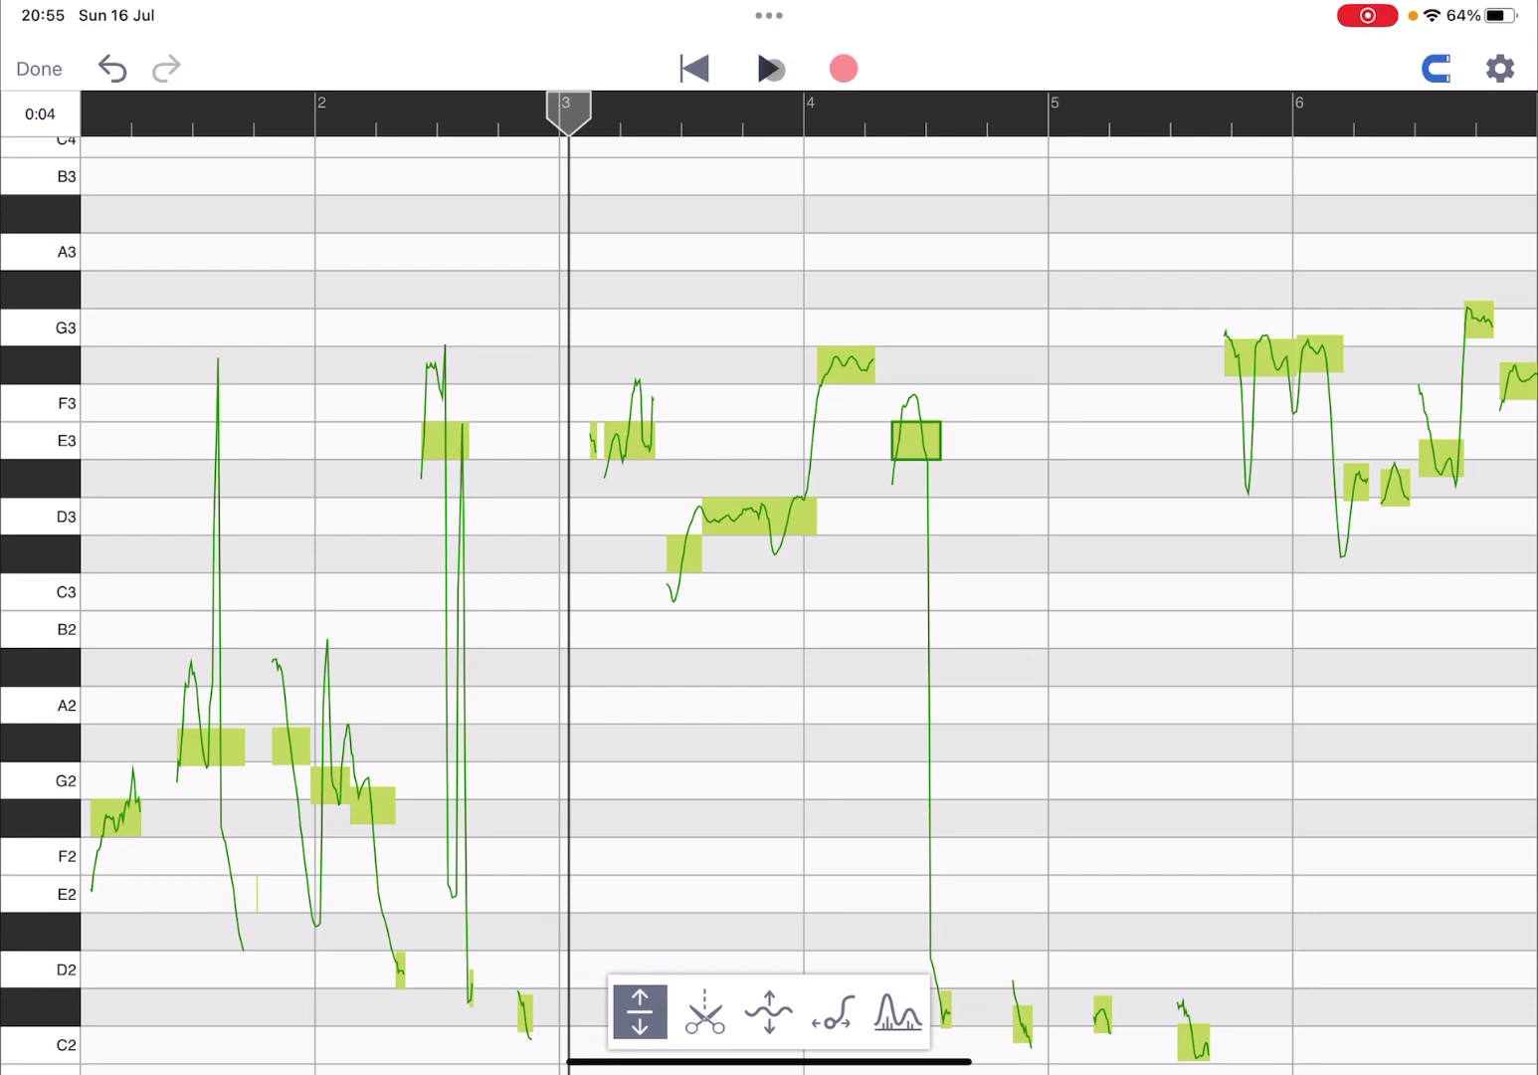
{"action": "left_click", "coordinate": [771, 68]}
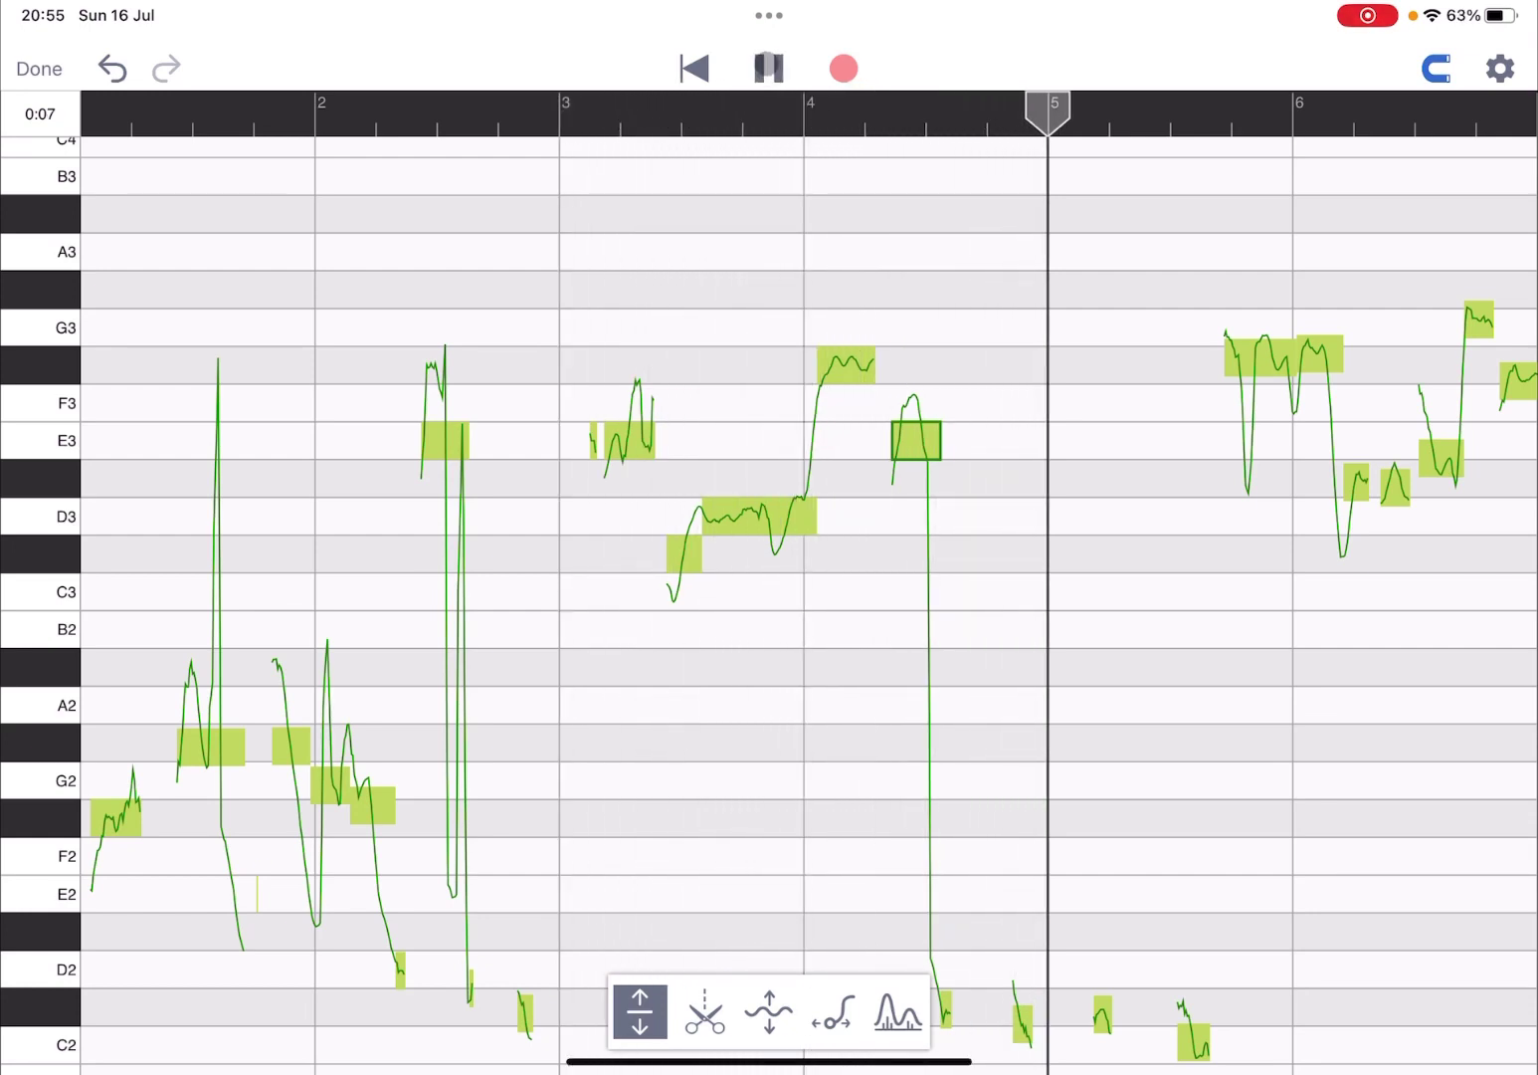
{"action": "left_click", "coordinate": [769, 68]}
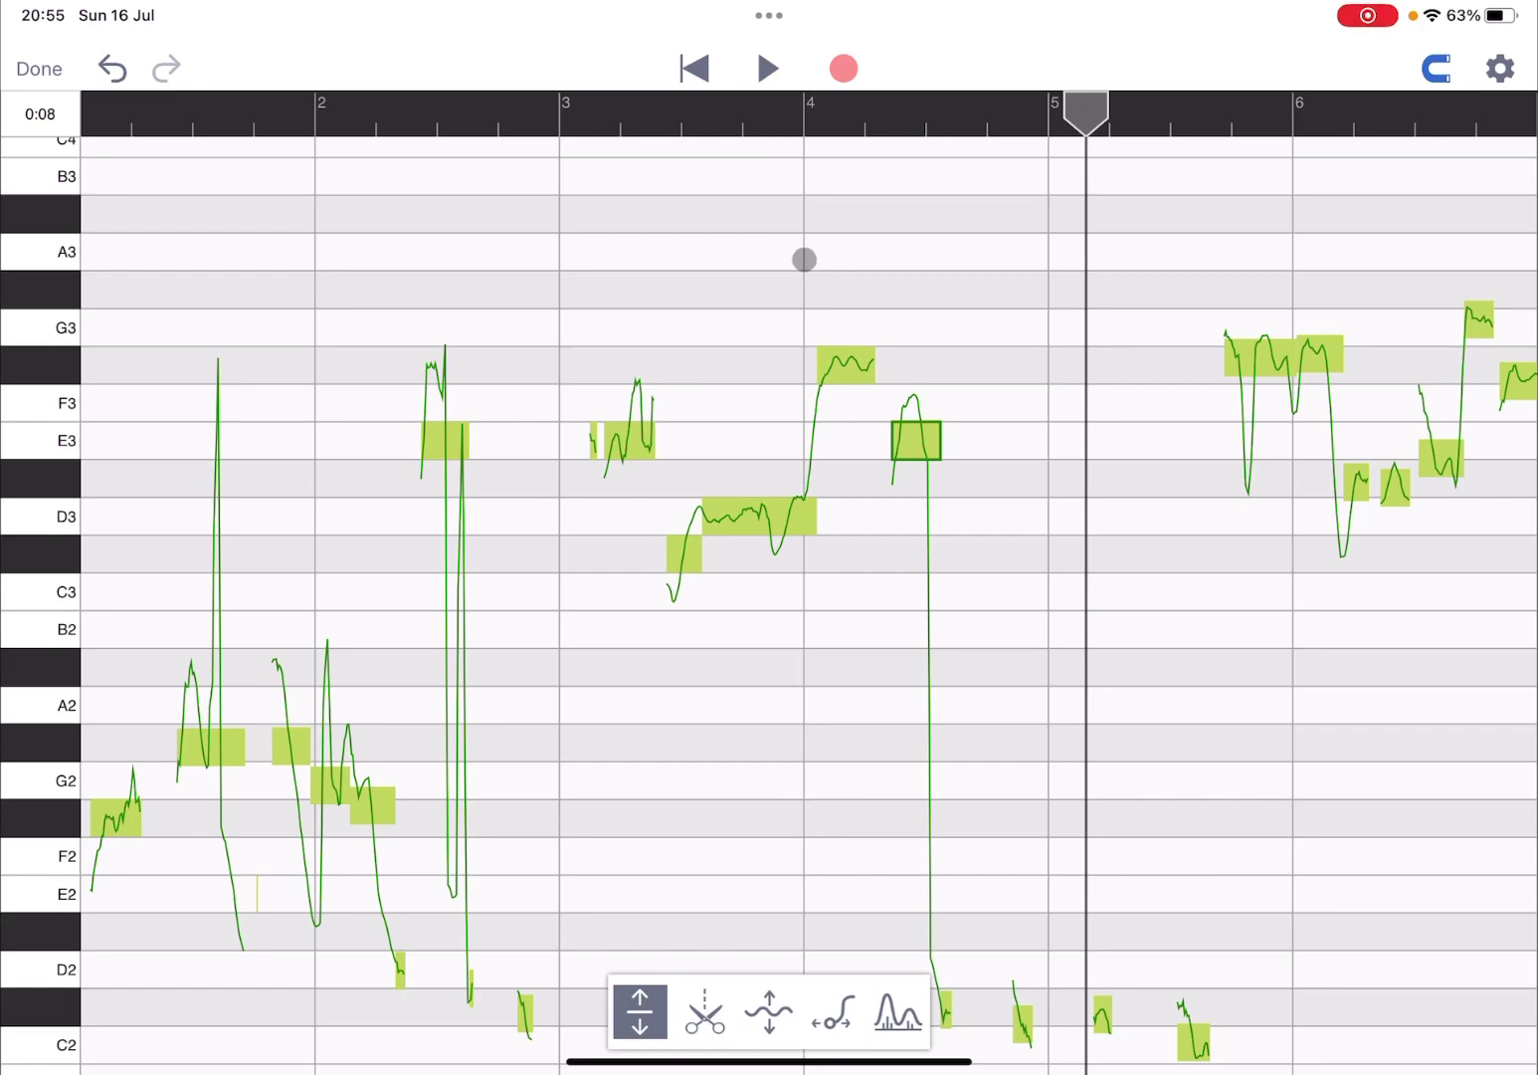
{"action": "left_click_drag", "start_coordinate": [804, 260], "coordinate": [730, 274]}
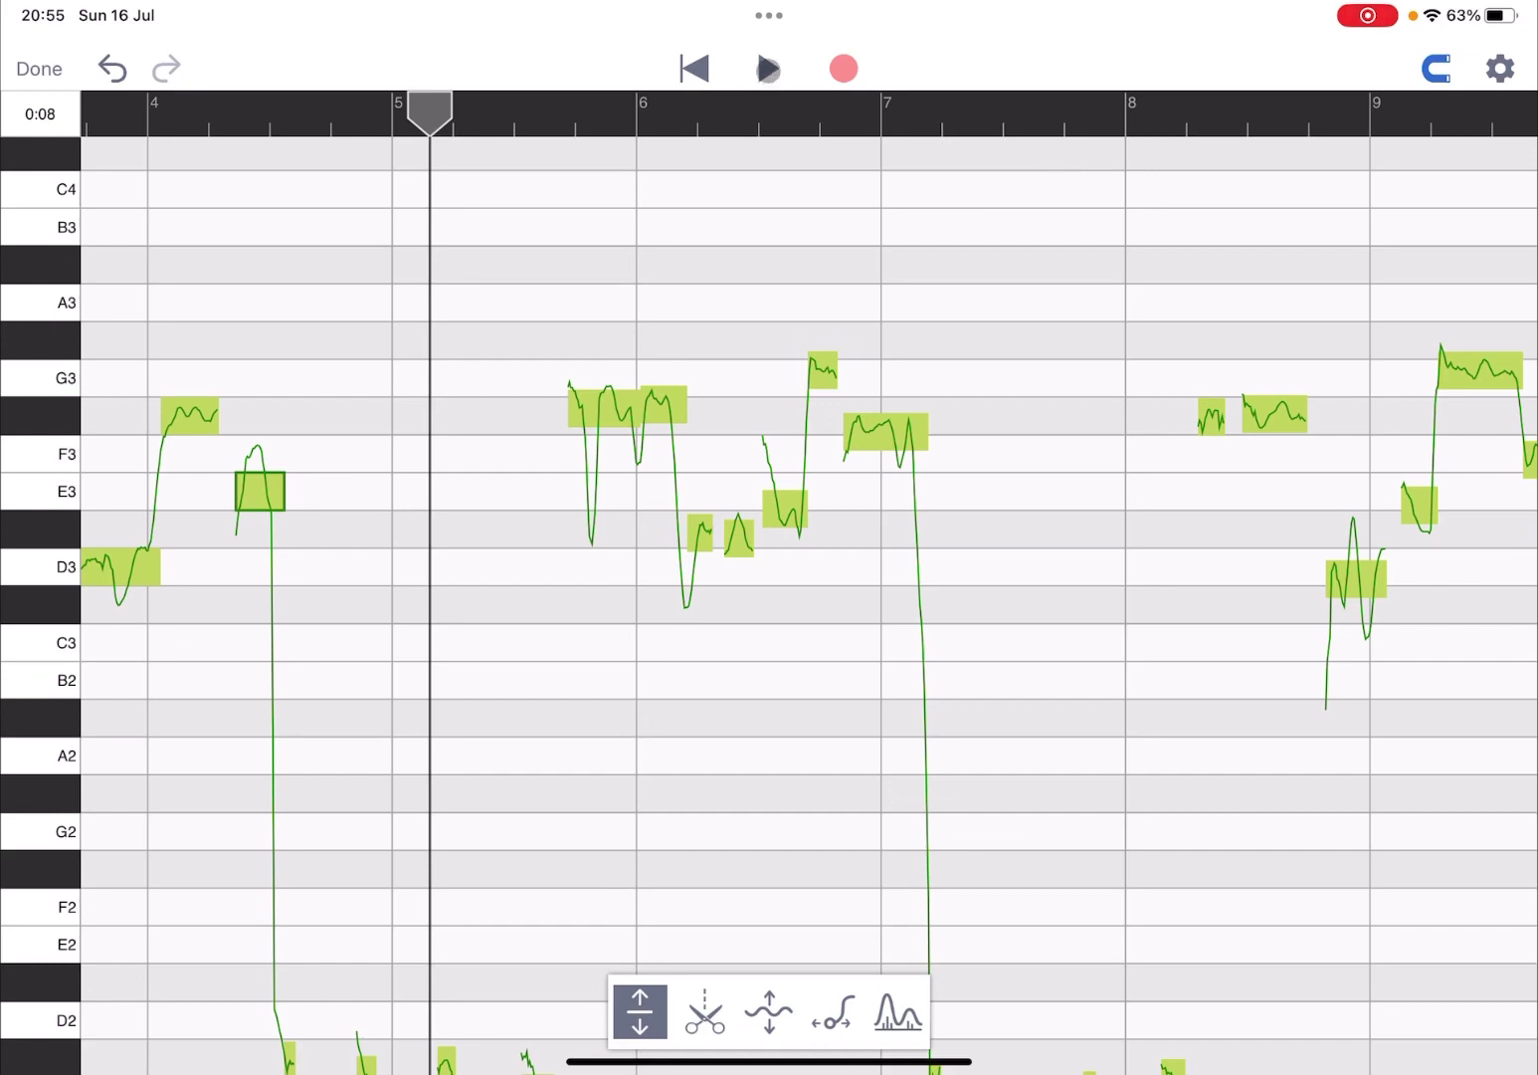
{"action": "left_click", "coordinate": [768, 69]}
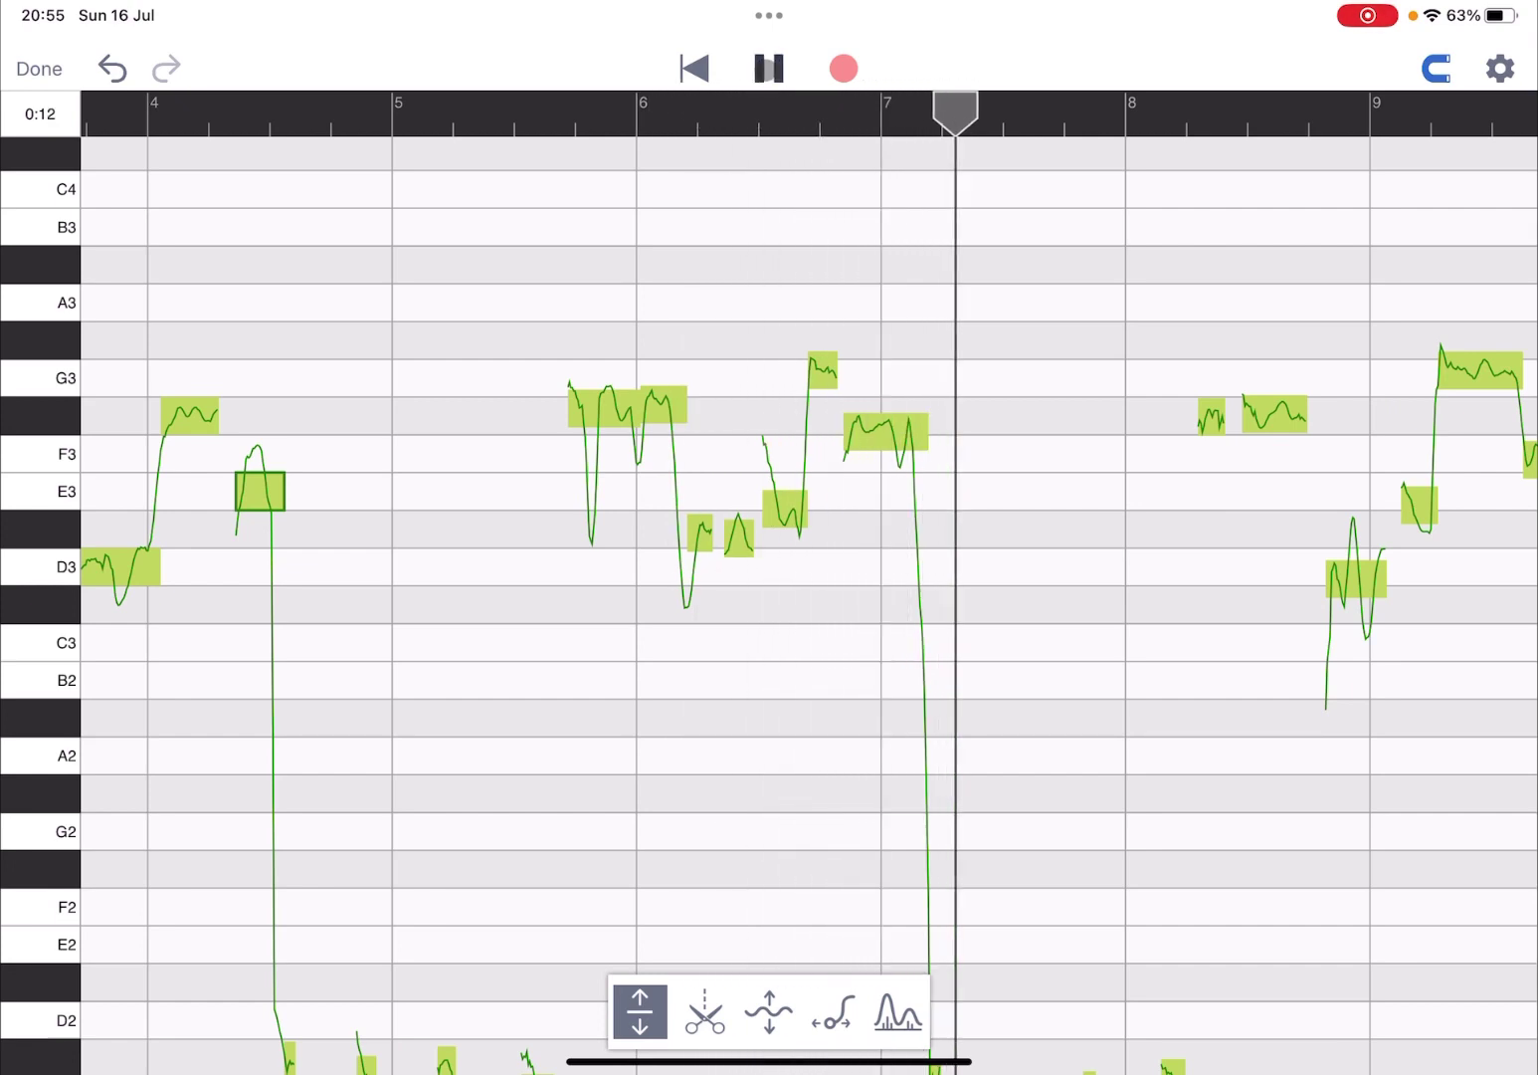
{"action": "left_click", "coordinate": [768, 70]}
Step: Adjust notes after bar 6: short G3 up to G#3, following note up a semitone
{"action": "left_click_drag", "start_coordinate": [595, 407], "coordinate": [595, 419]}
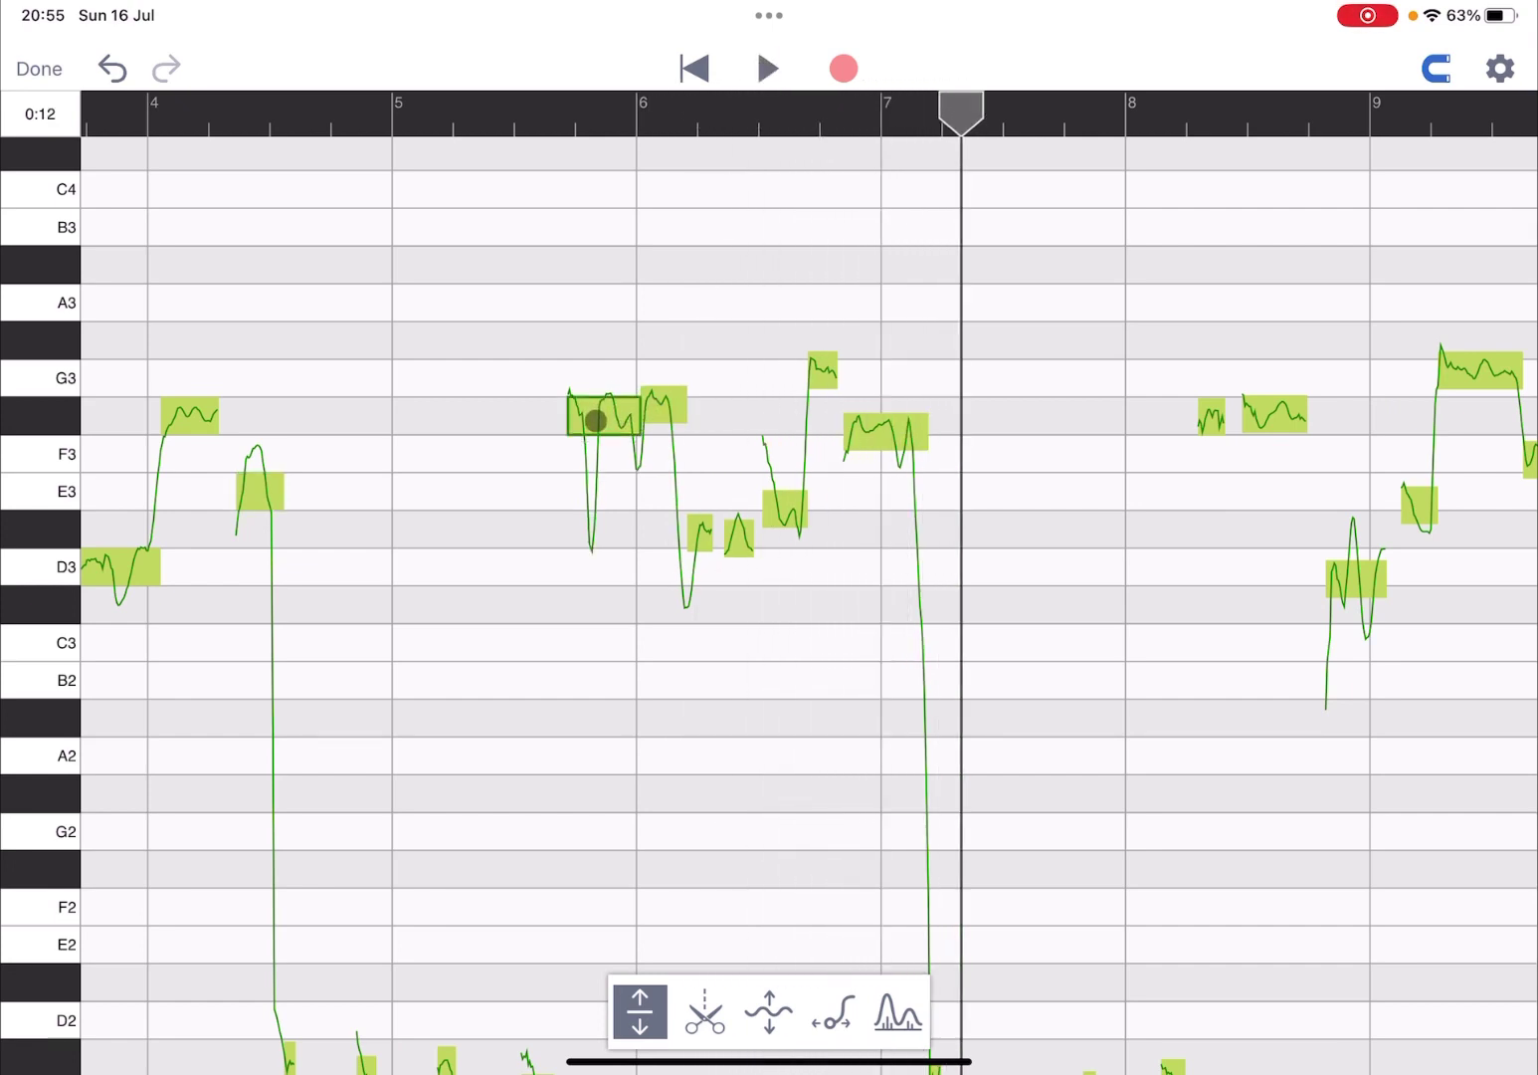
{"action": "left_click", "coordinate": [659, 412]}
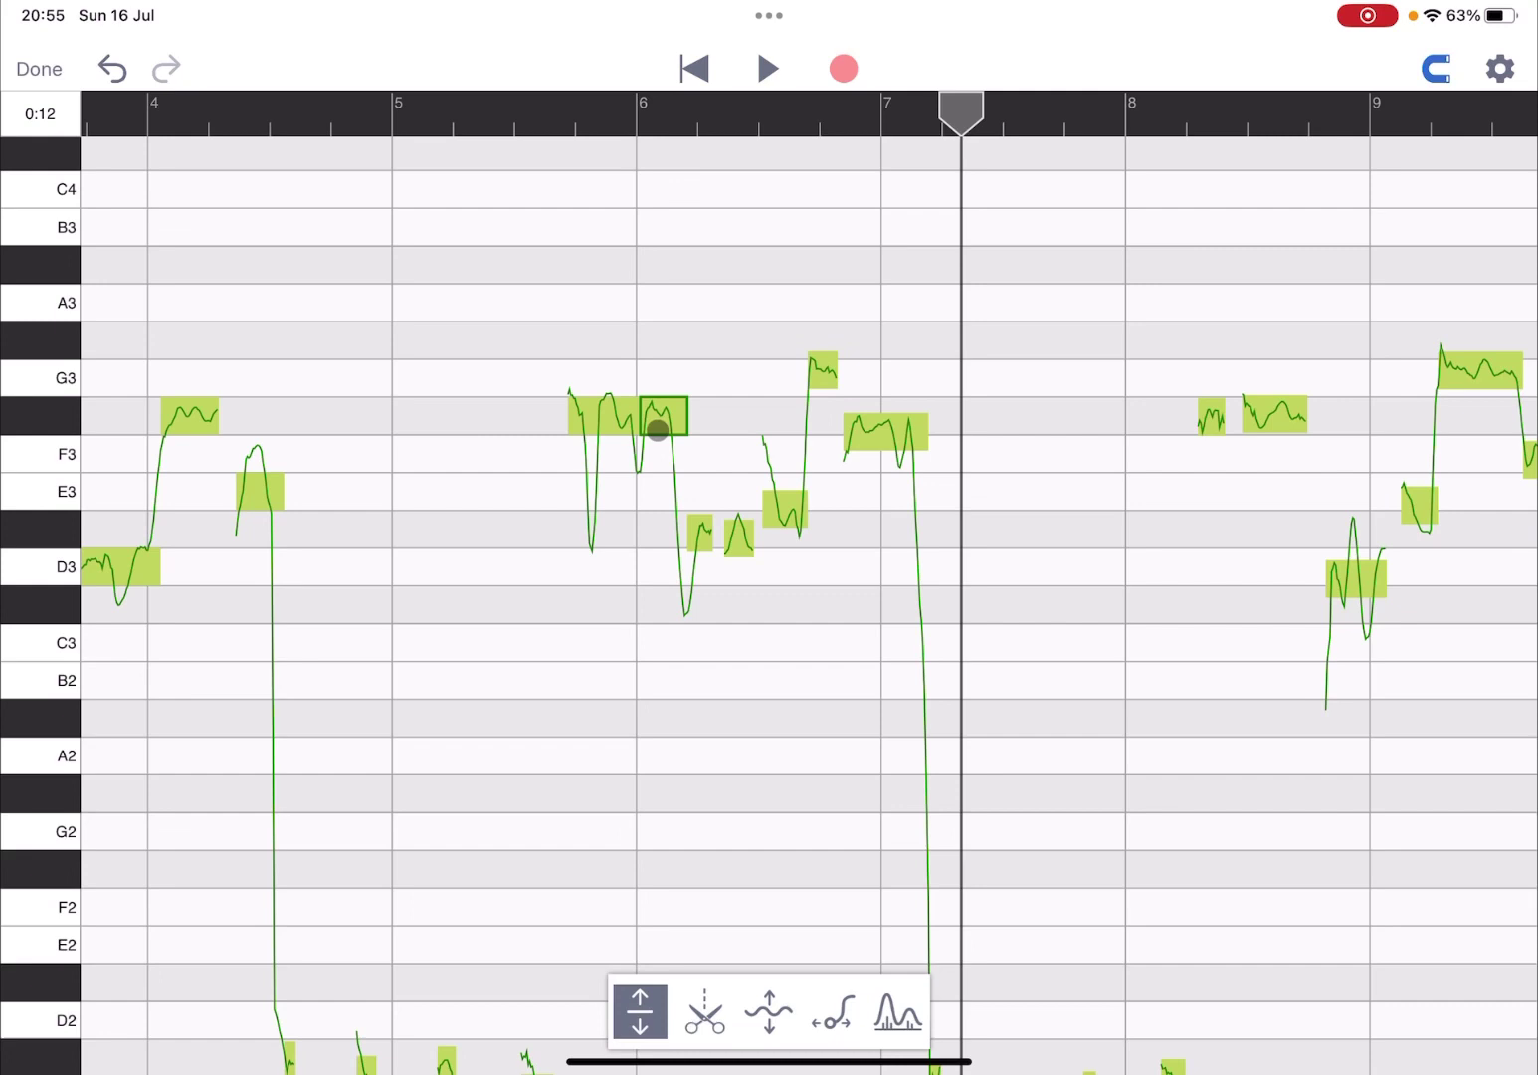
{"action": "left_click", "coordinate": [706, 540]}
{"action": "left_click_drag", "start_coordinate": [737, 535], "coordinate": [781, 494]}
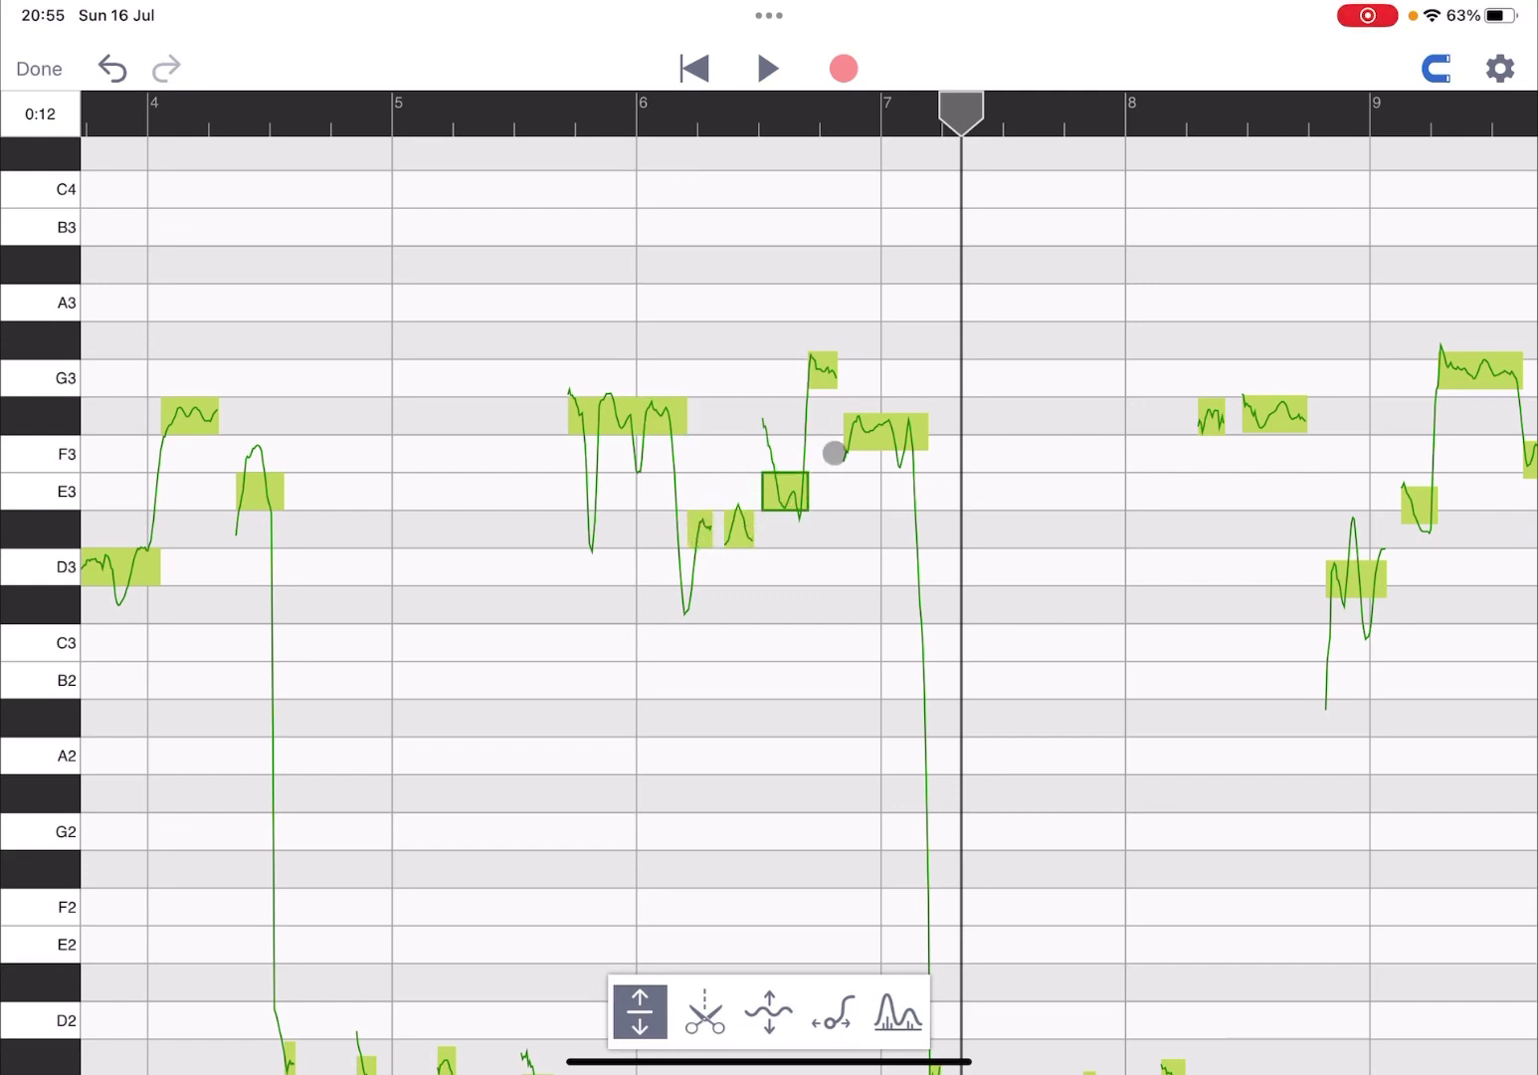
{"action": "left_click", "coordinate": [826, 370]}
{"action": "left_click_drag", "start_coordinate": [816, 376], "coordinate": [821, 352]}
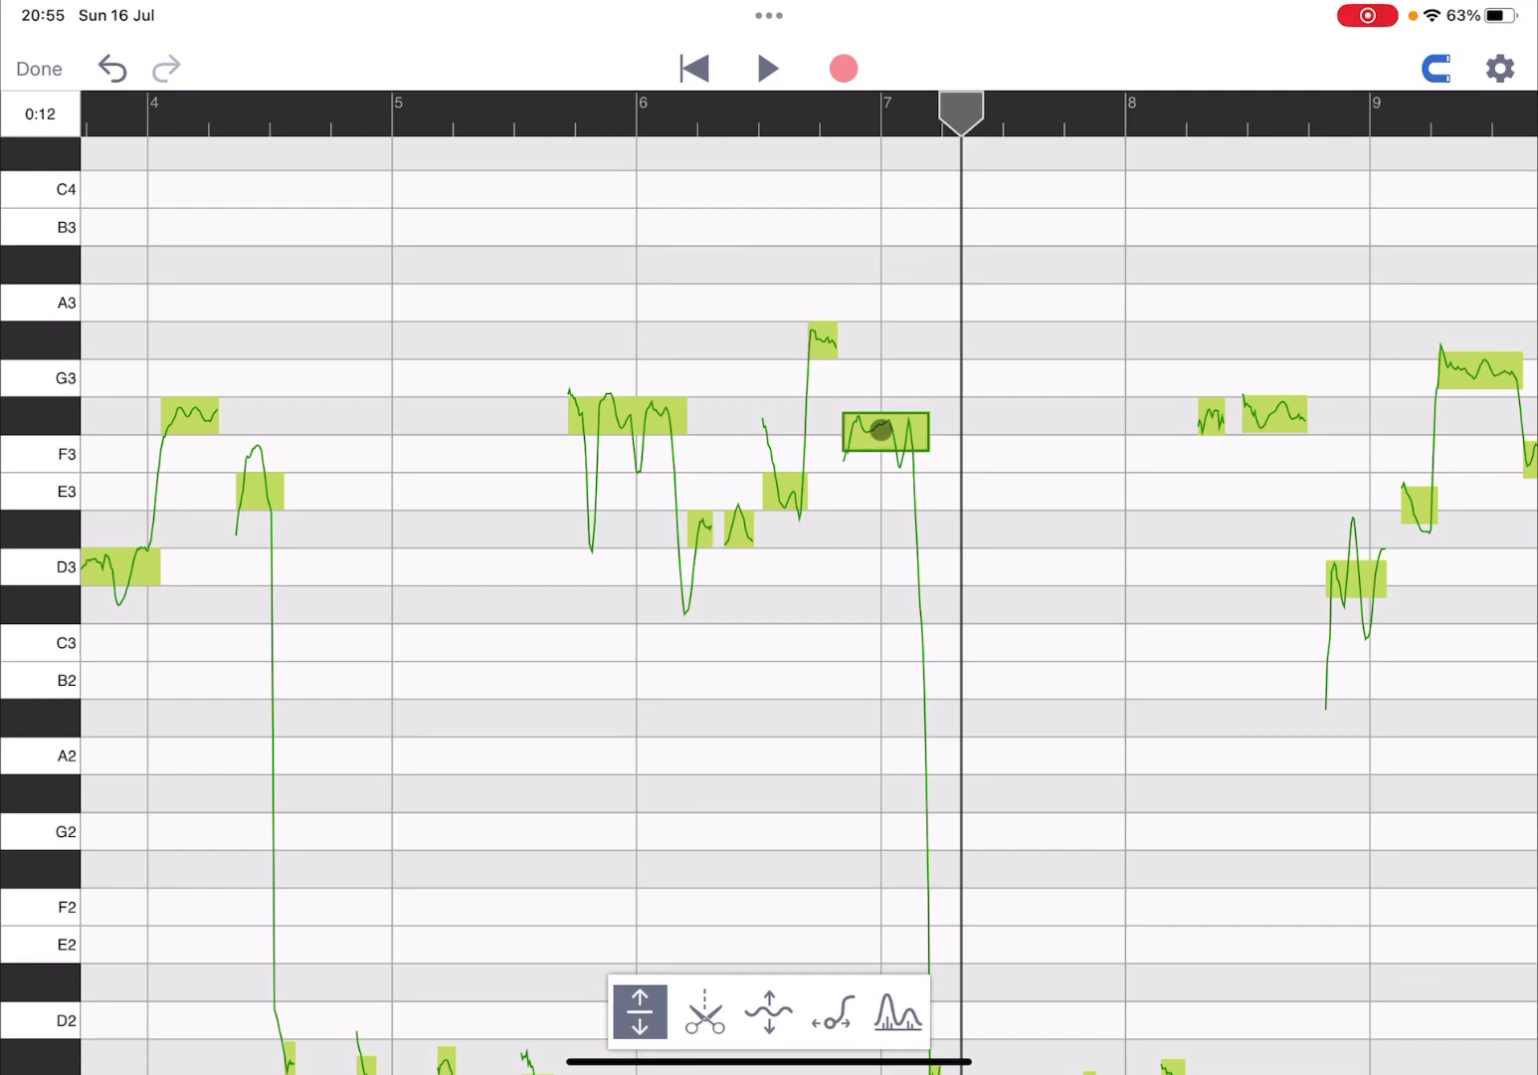
{"action": "left_click_drag", "start_coordinate": [882, 430], "coordinate": [880, 417]}
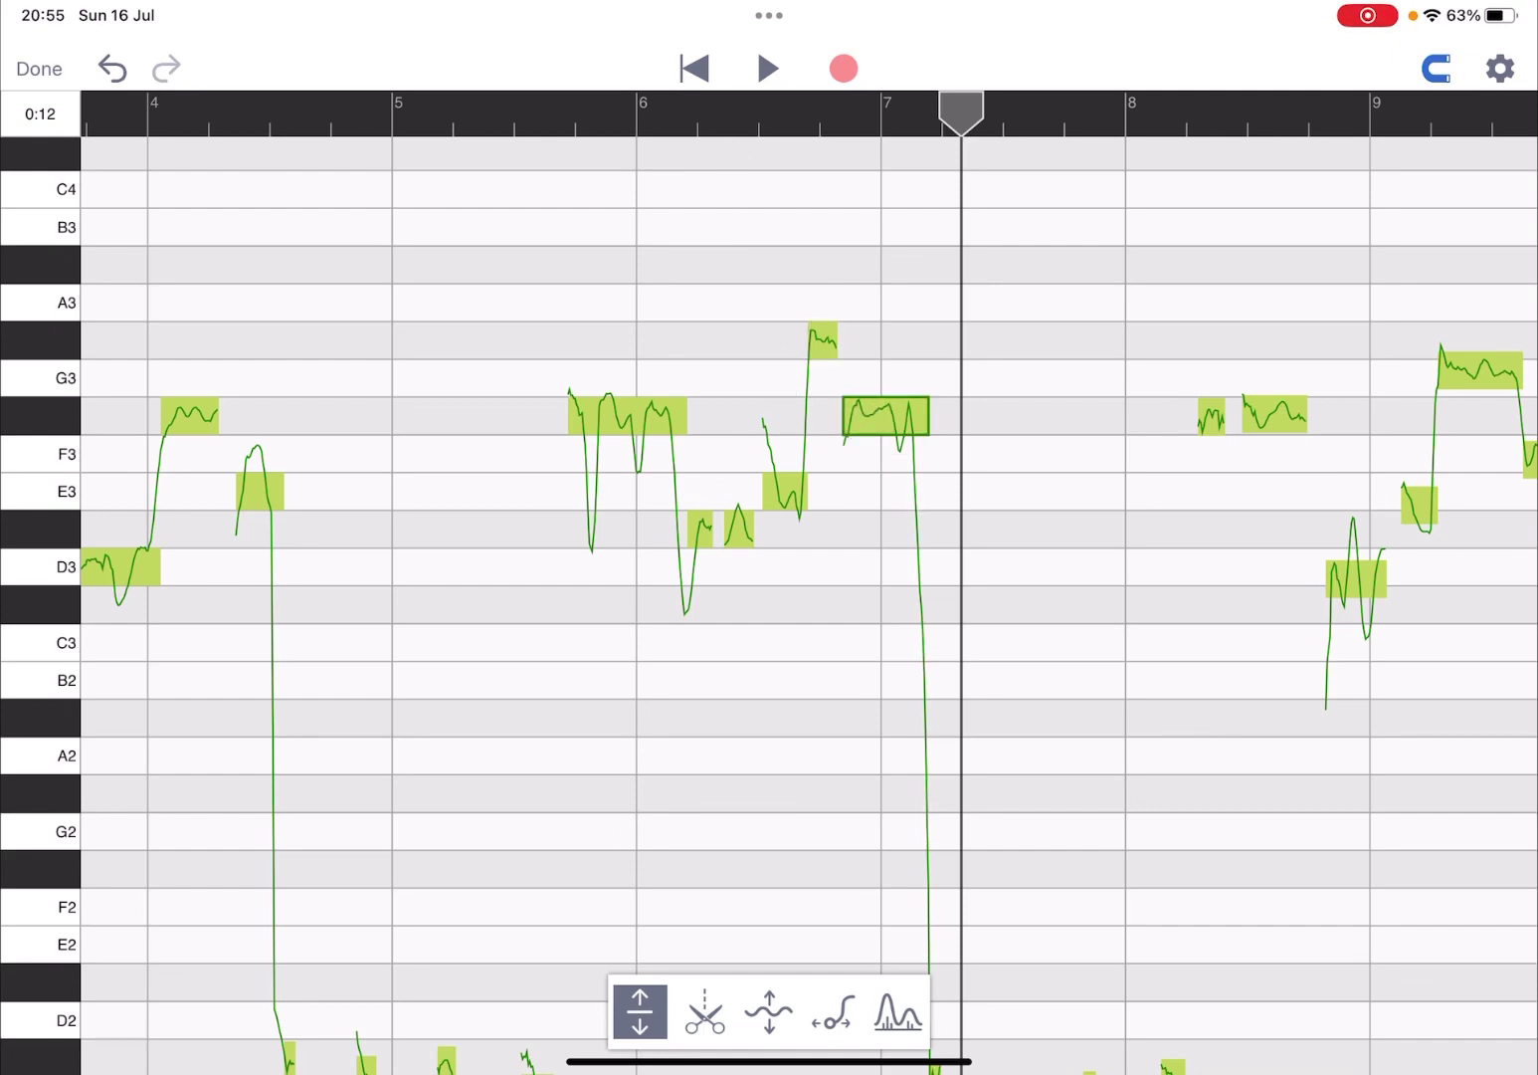
Step: Replay the corrections, raise the short high note to A#3, and replay from bar 5
{"action": "left_click", "coordinate": [450, 122]}
{"action": "left_click", "coordinate": [770, 68]}
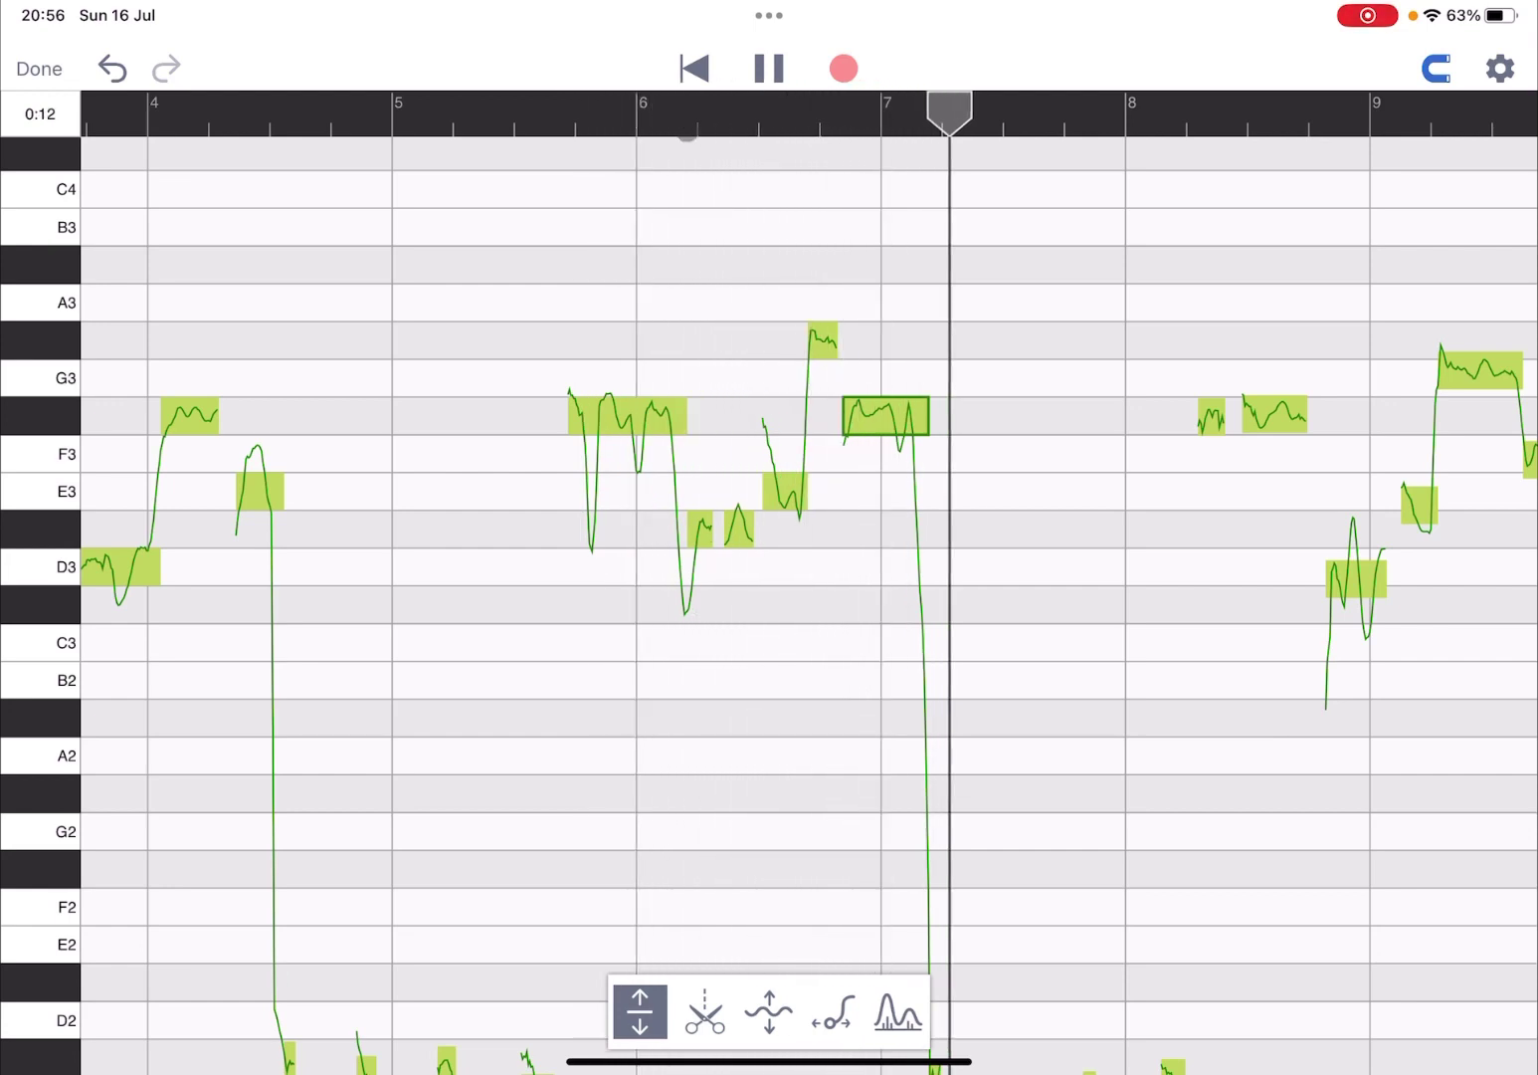
{"action": "left_click", "coordinate": [755, 69]}
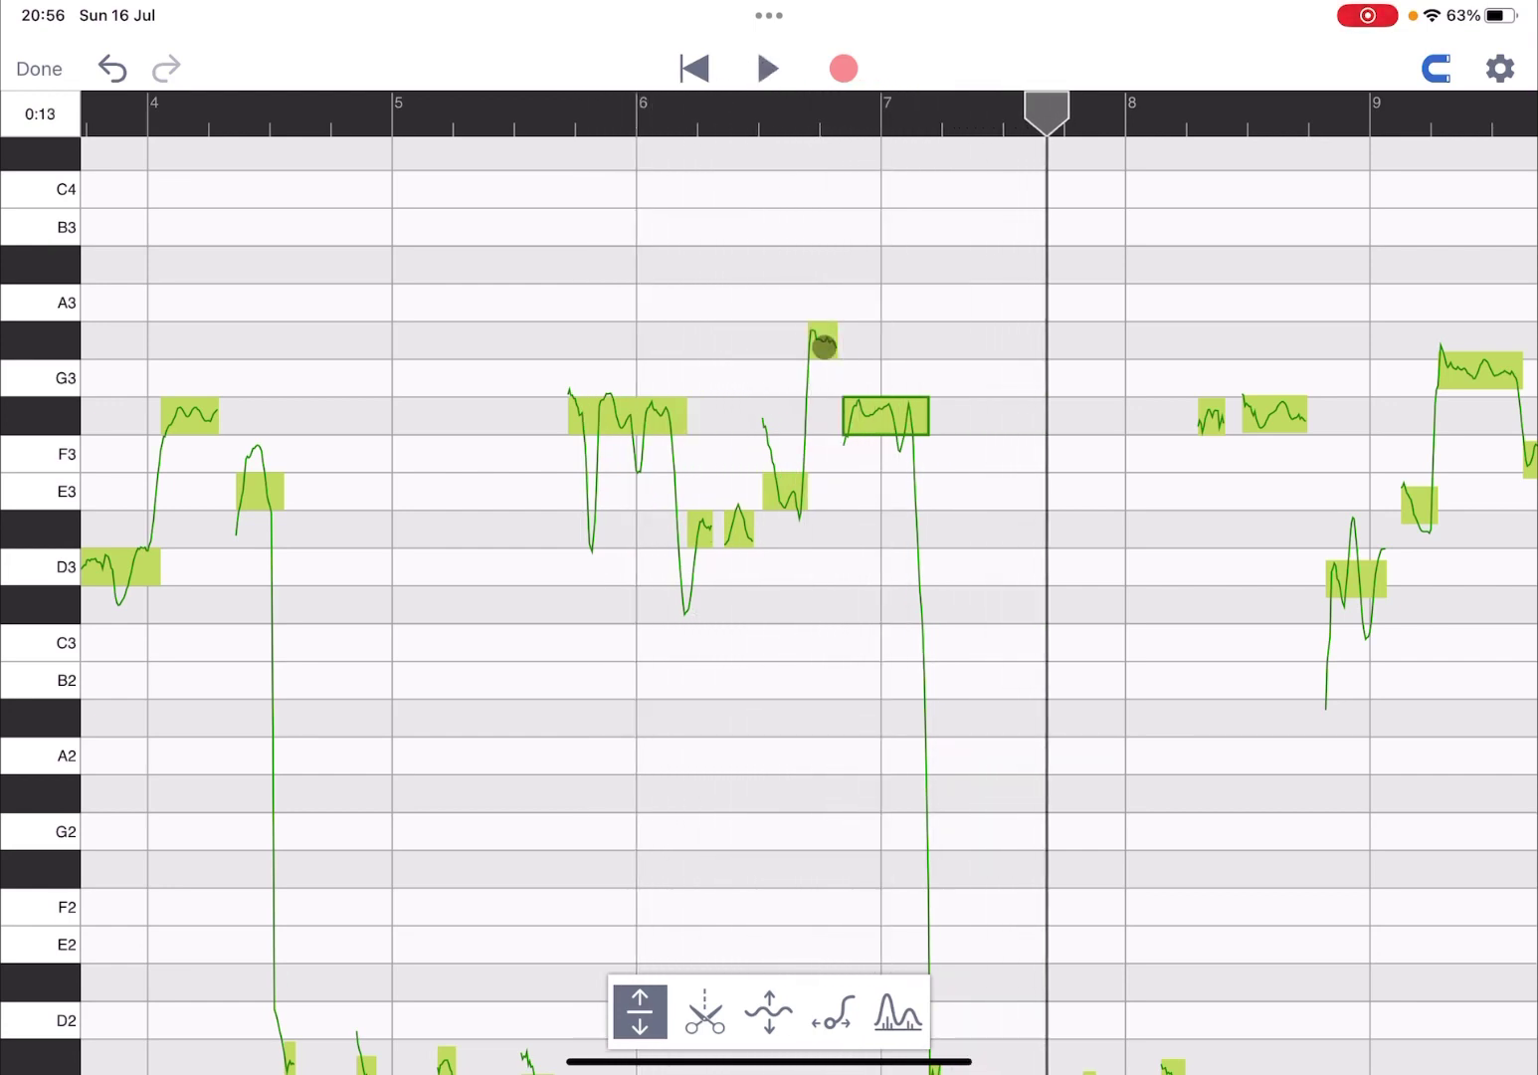
{"action": "left_click", "coordinate": [823, 342]}
{"action": "left_click_drag", "start_coordinate": [822, 343], "coordinate": [822, 282]}
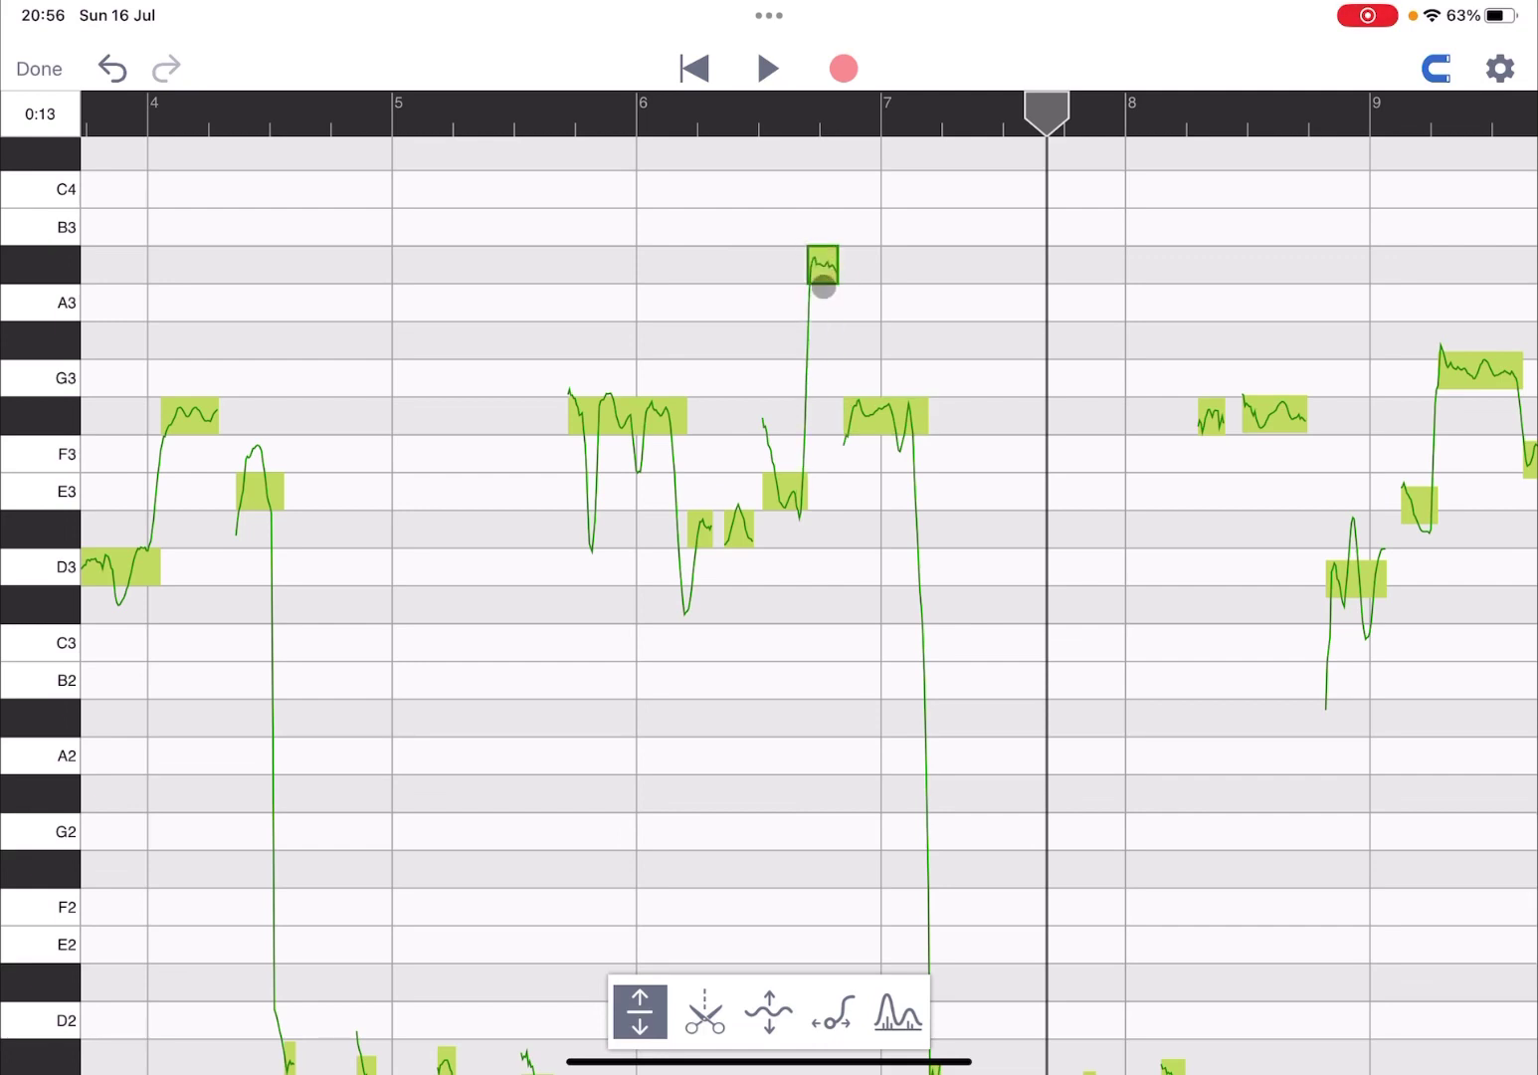
{"action": "left_click", "coordinate": [481, 124]}
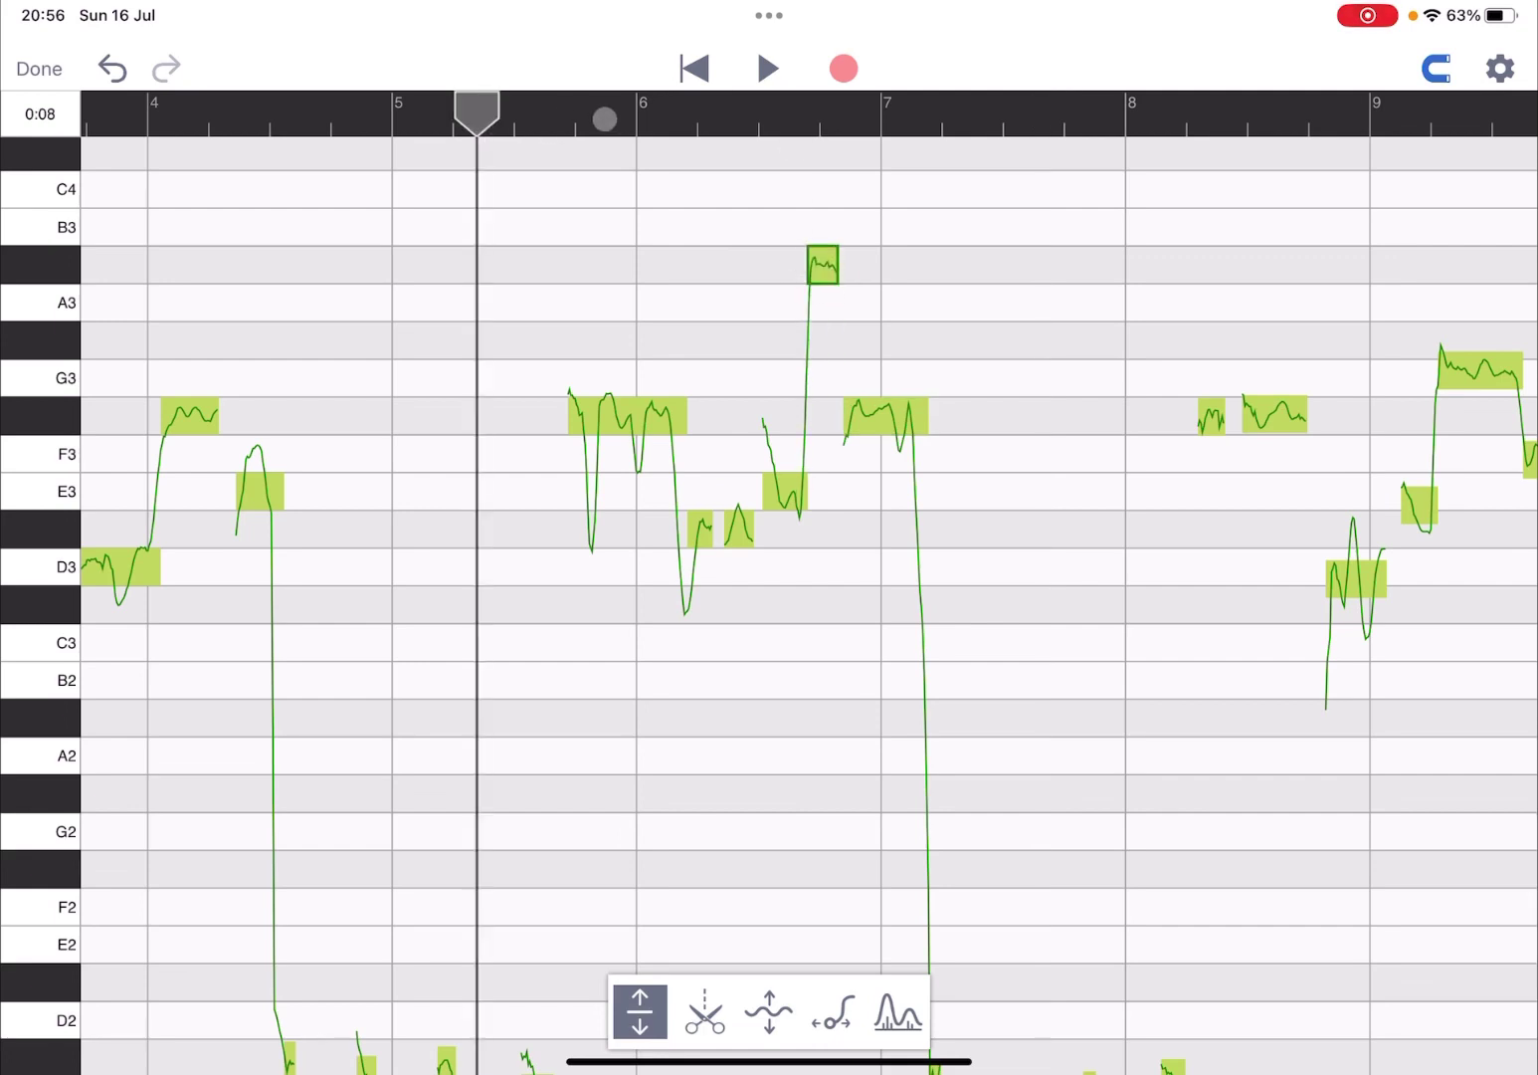
{"action": "left_click", "coordinate": [770, 73]}
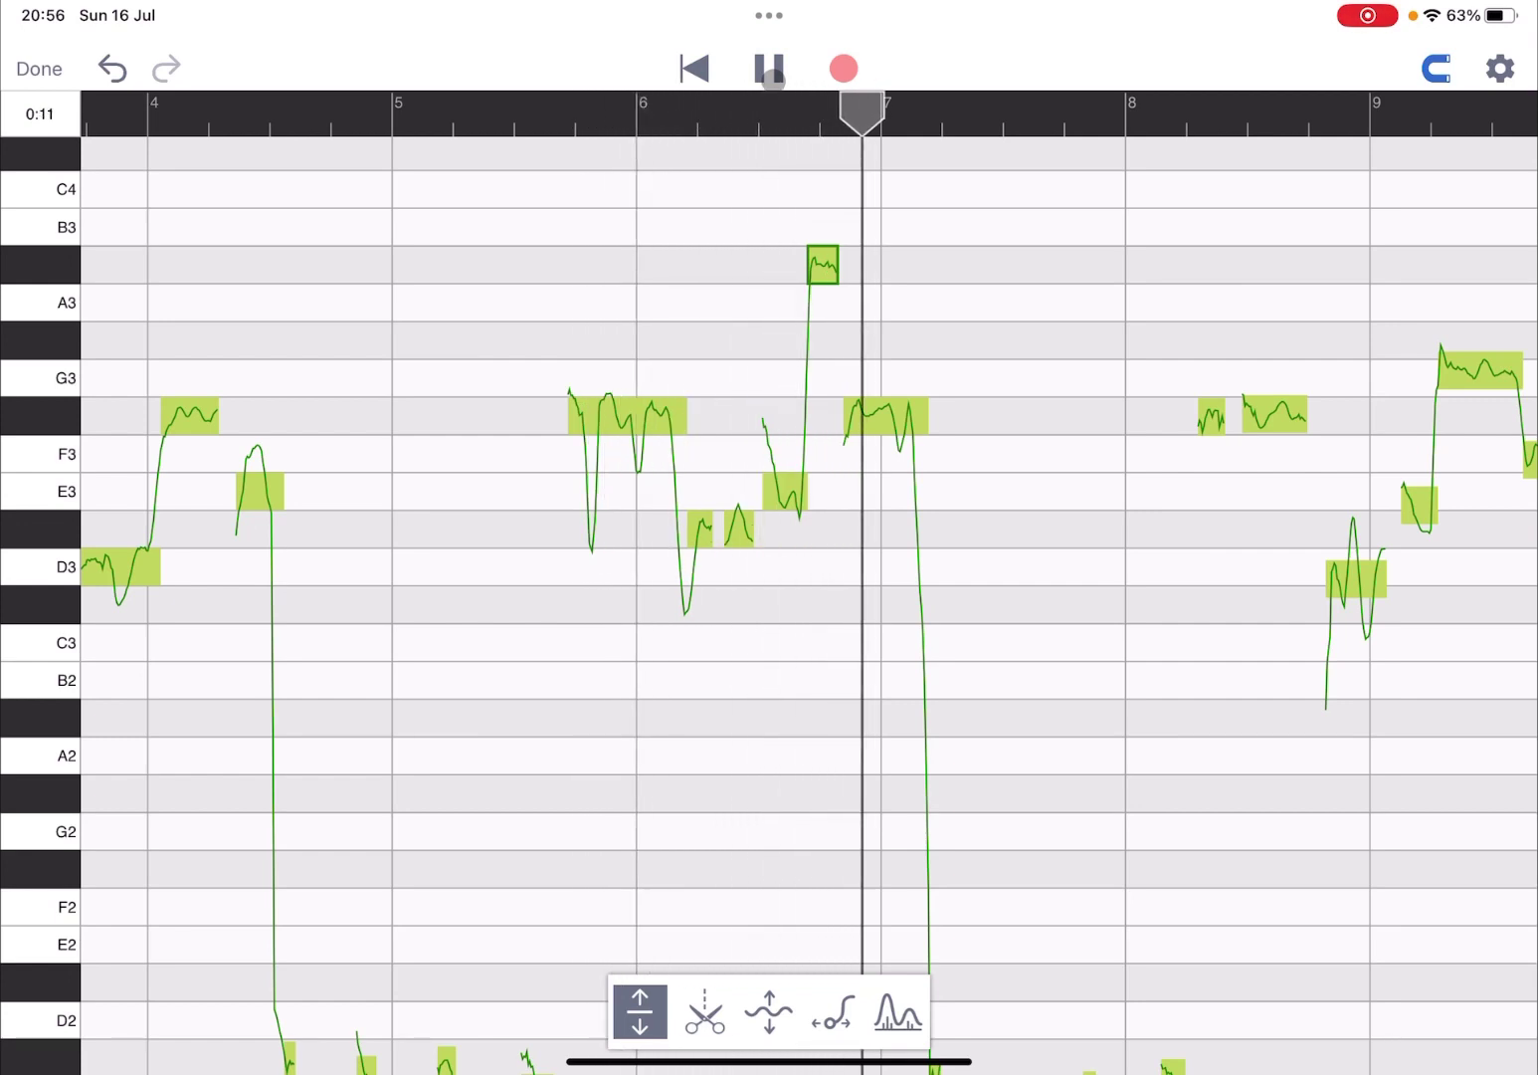
{"action": "left_click", "coordinate": [769, 71]}
Step: Lower the short high note a semitone to A3 and replay from bar 5
{"action": "left_click", "coordinate": [811, 257]}
{"action": "left_click_drag", "start_coordinate": [821, 267], "coordinate": [822, 527]}
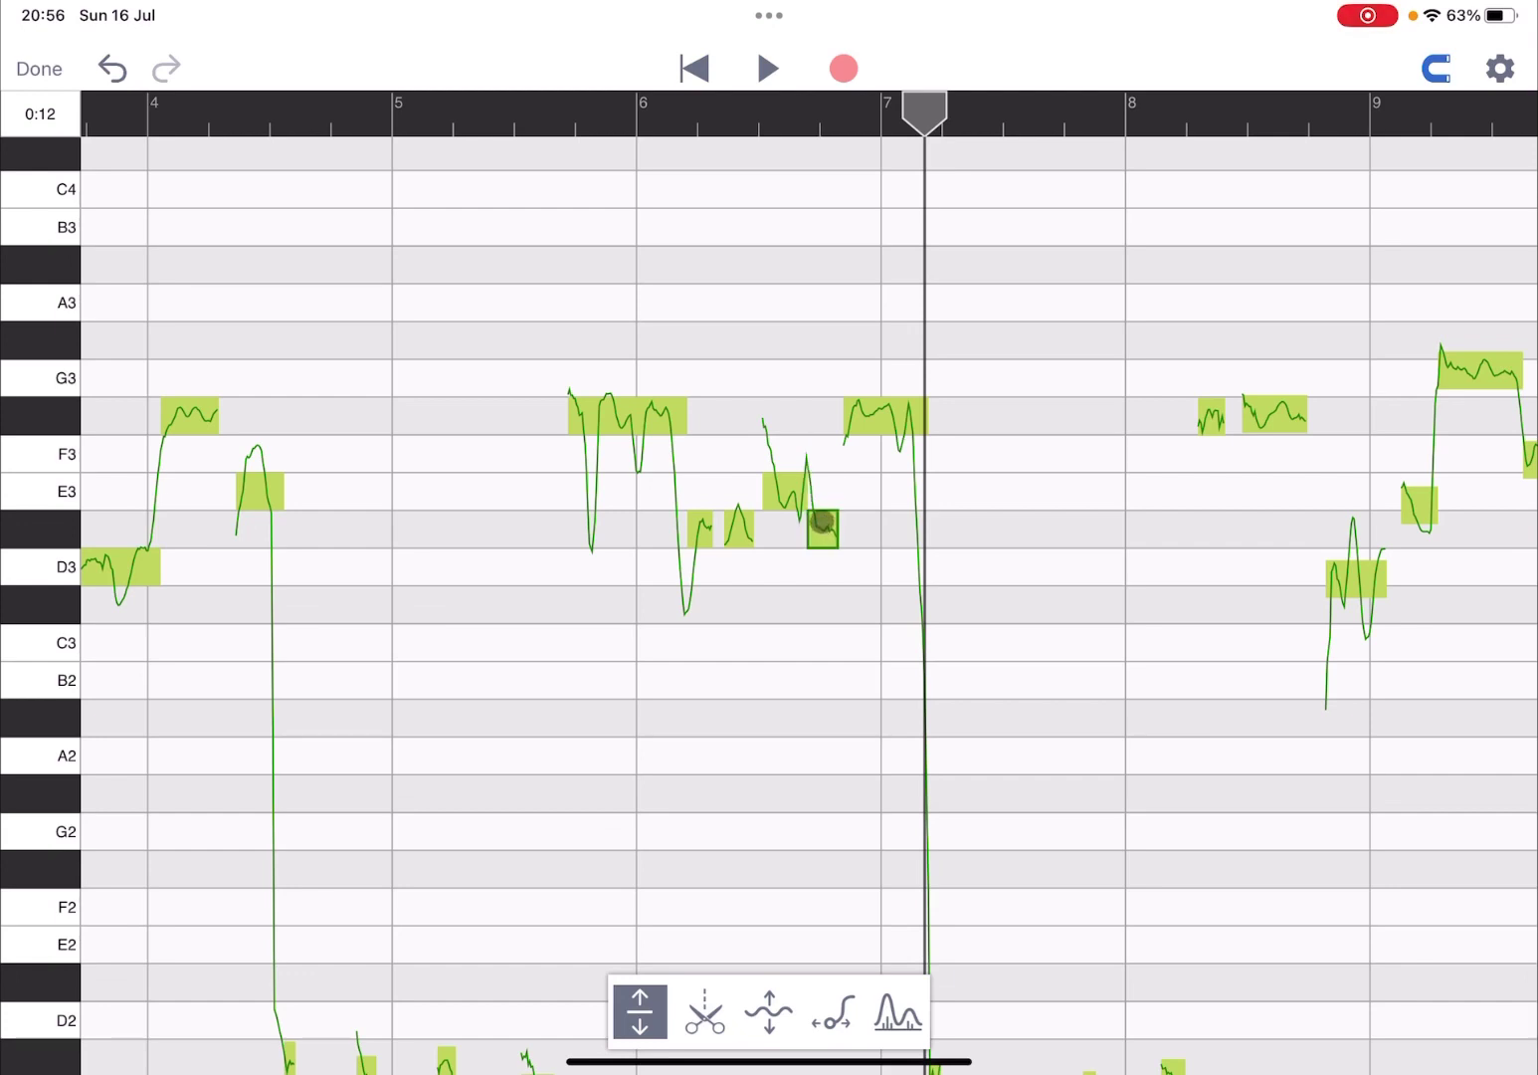
{"action": "left_click", "coordinate": [450, 116]}
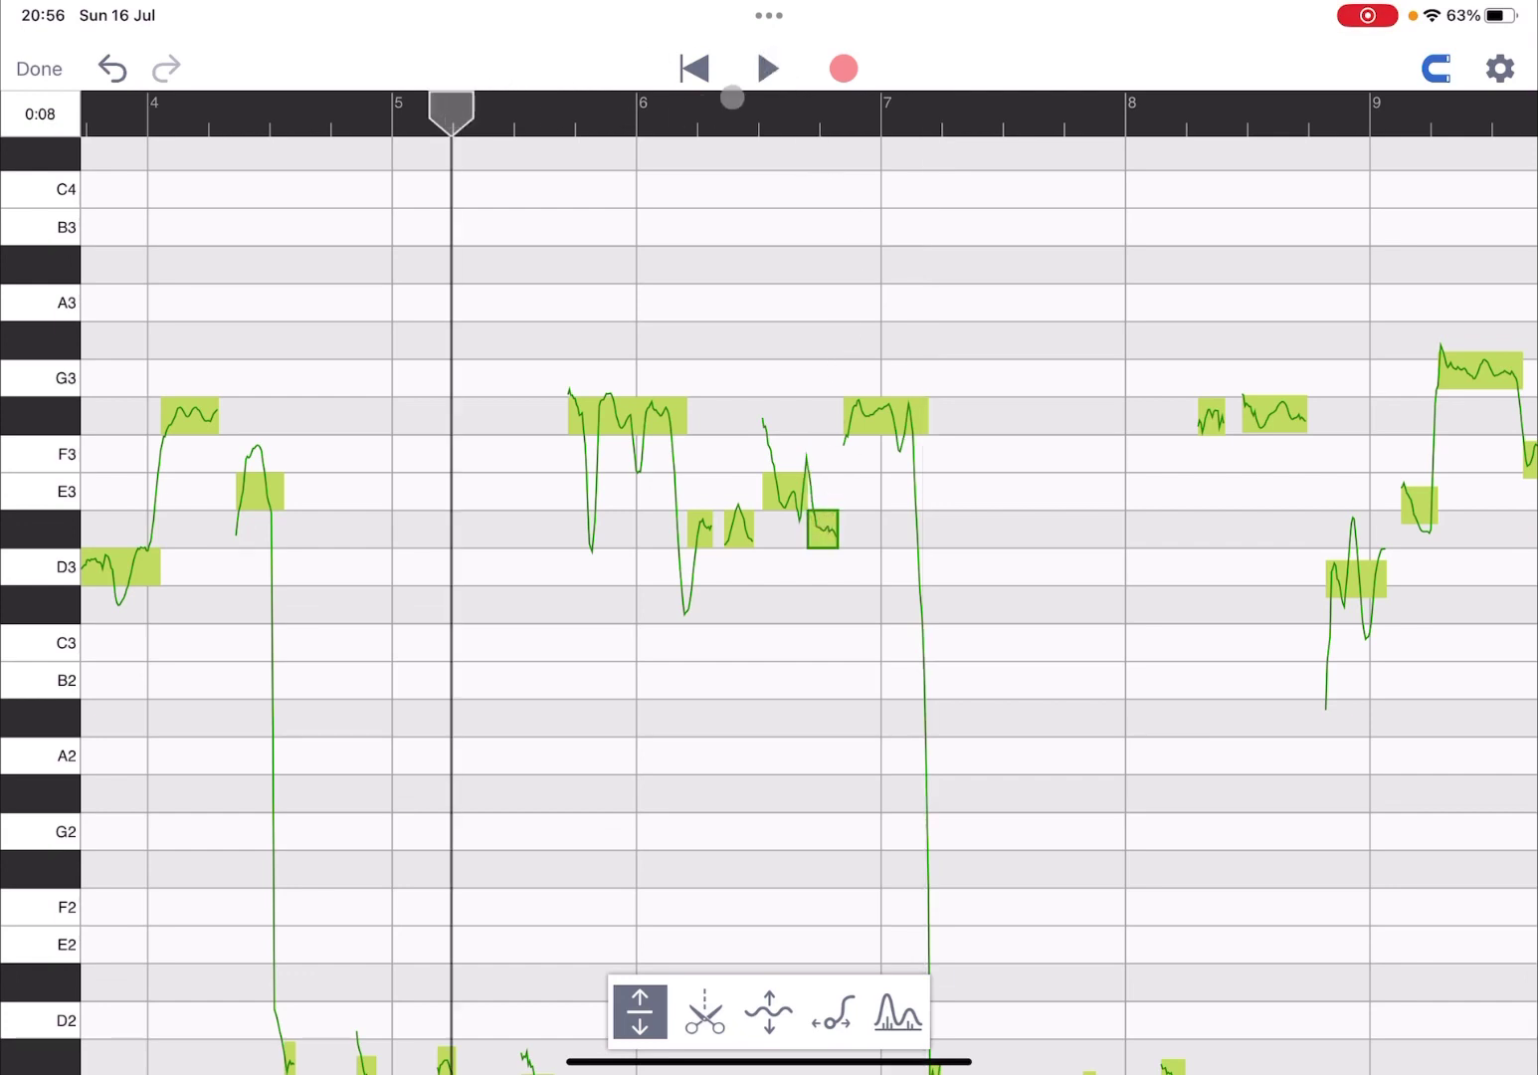
{"action": "left_click", "coordinate": [749, 70]}
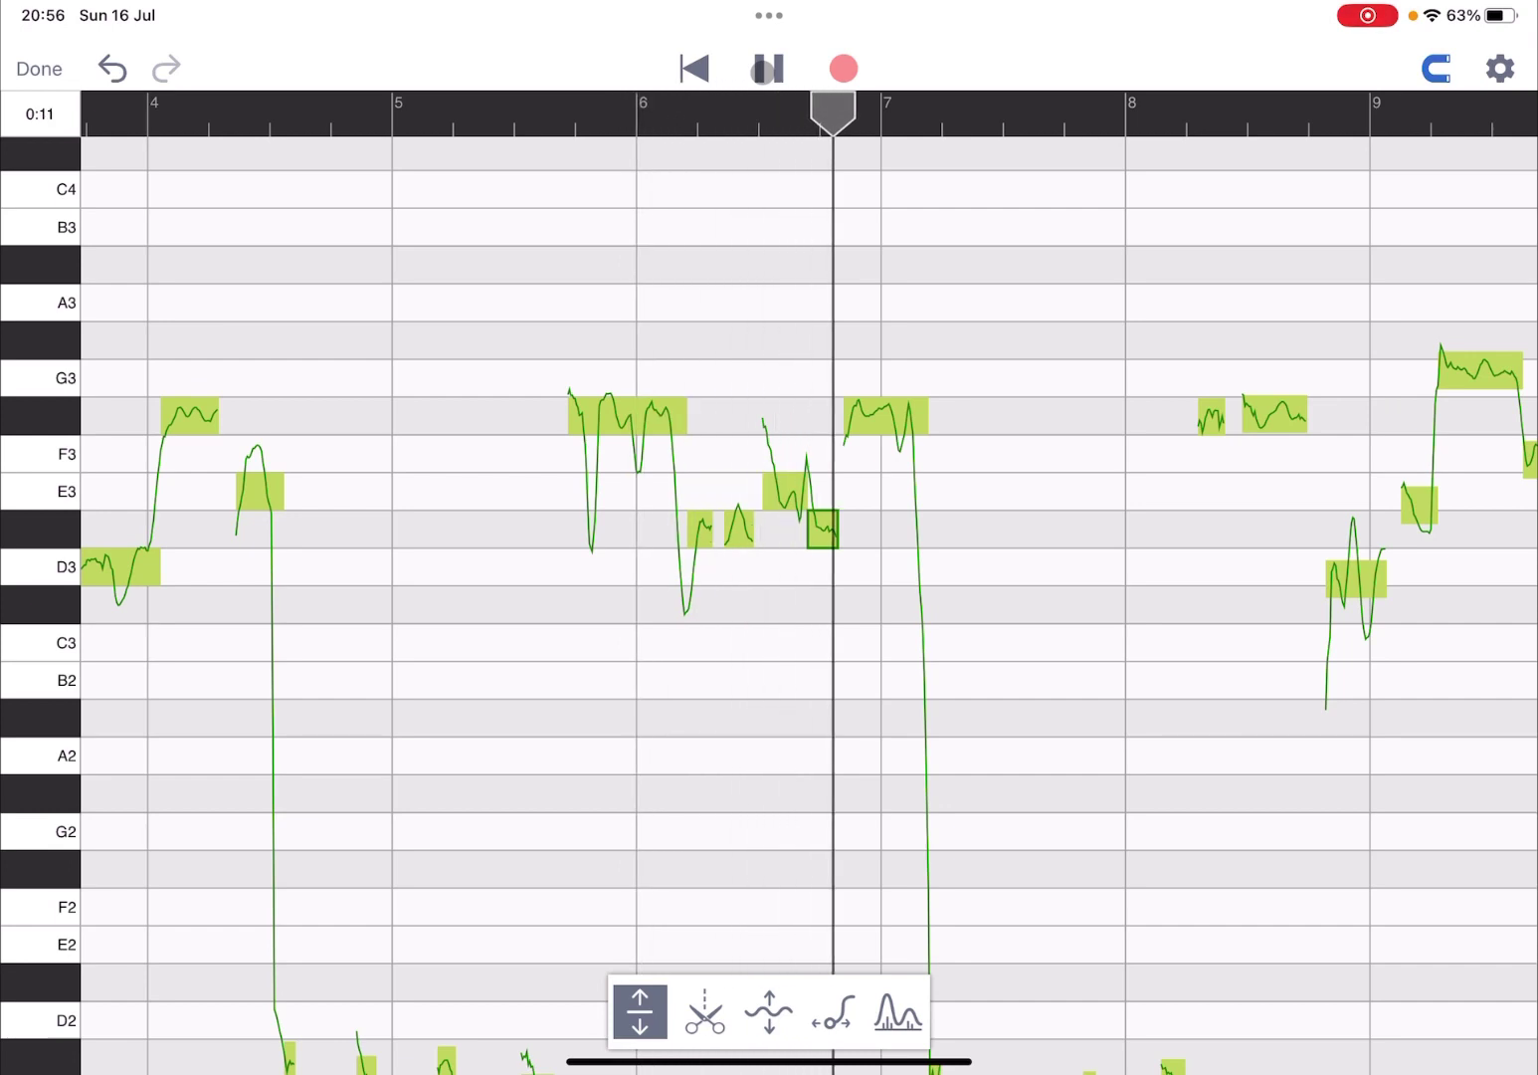
{"action": "left_click", "coordinate": [763, 69]}
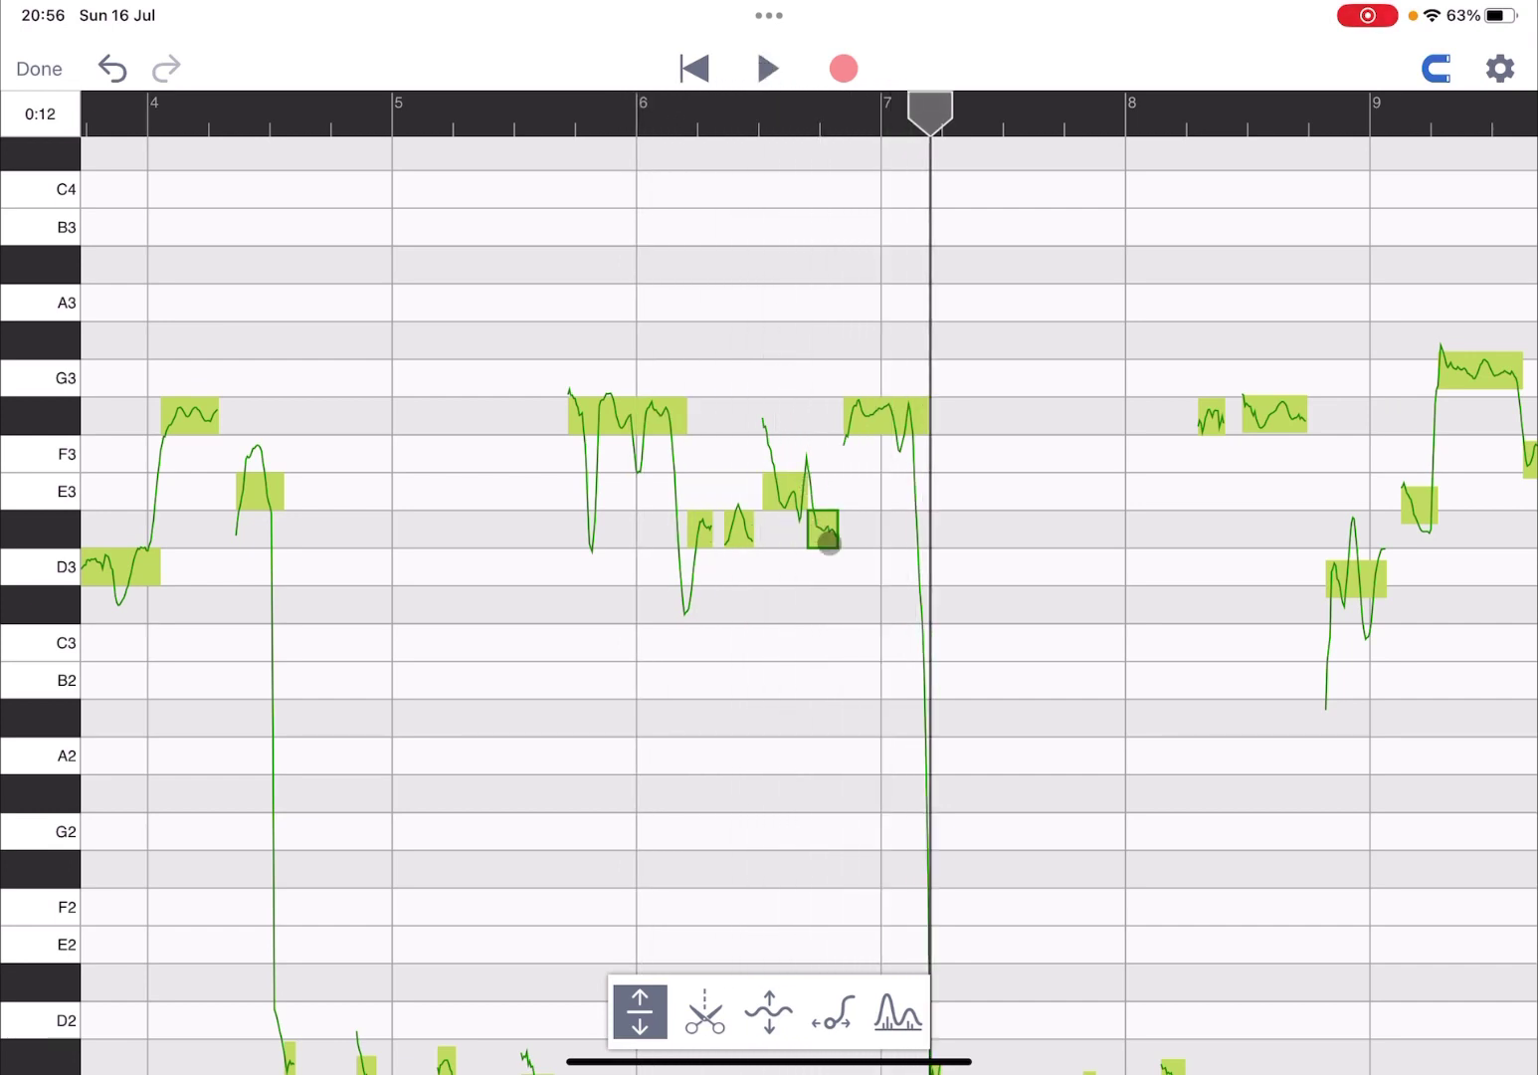
Step: Move the short note from D#3 to G#3, replay from bar 5, and select notes near bars 6–7
{"action": "left_click_drag", "start_coordinate": [828, 542], "coordinate": [826, 370]}
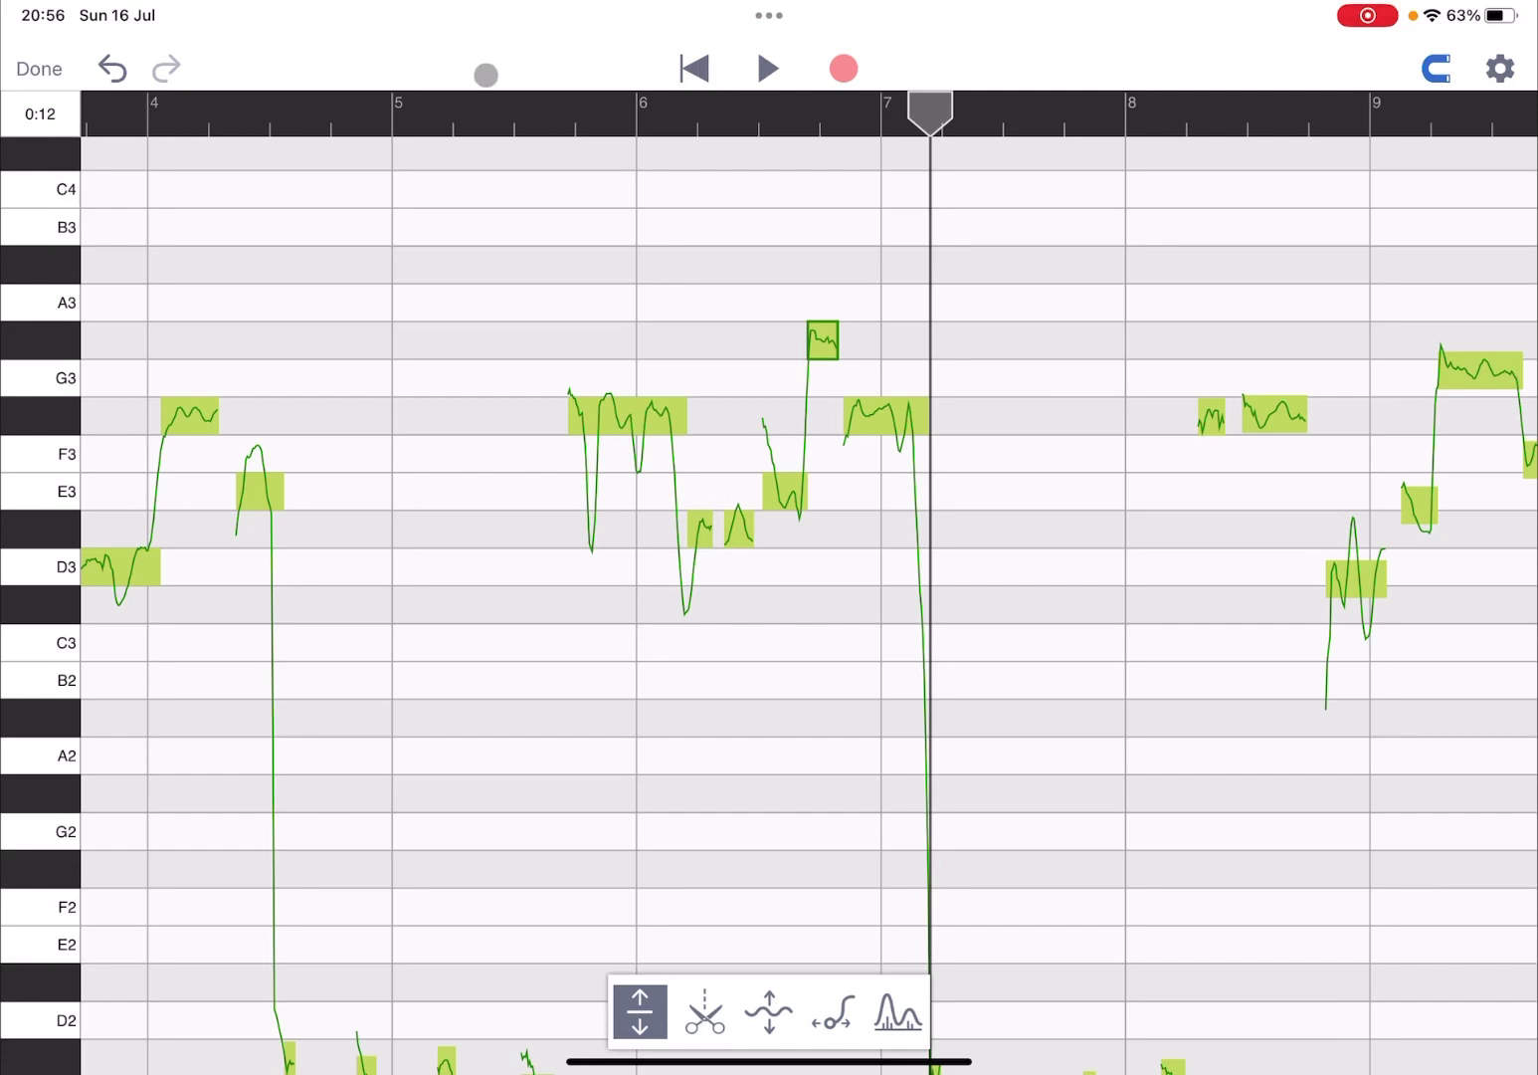
{"action": "left_click", "coordinate": [447, 112]}
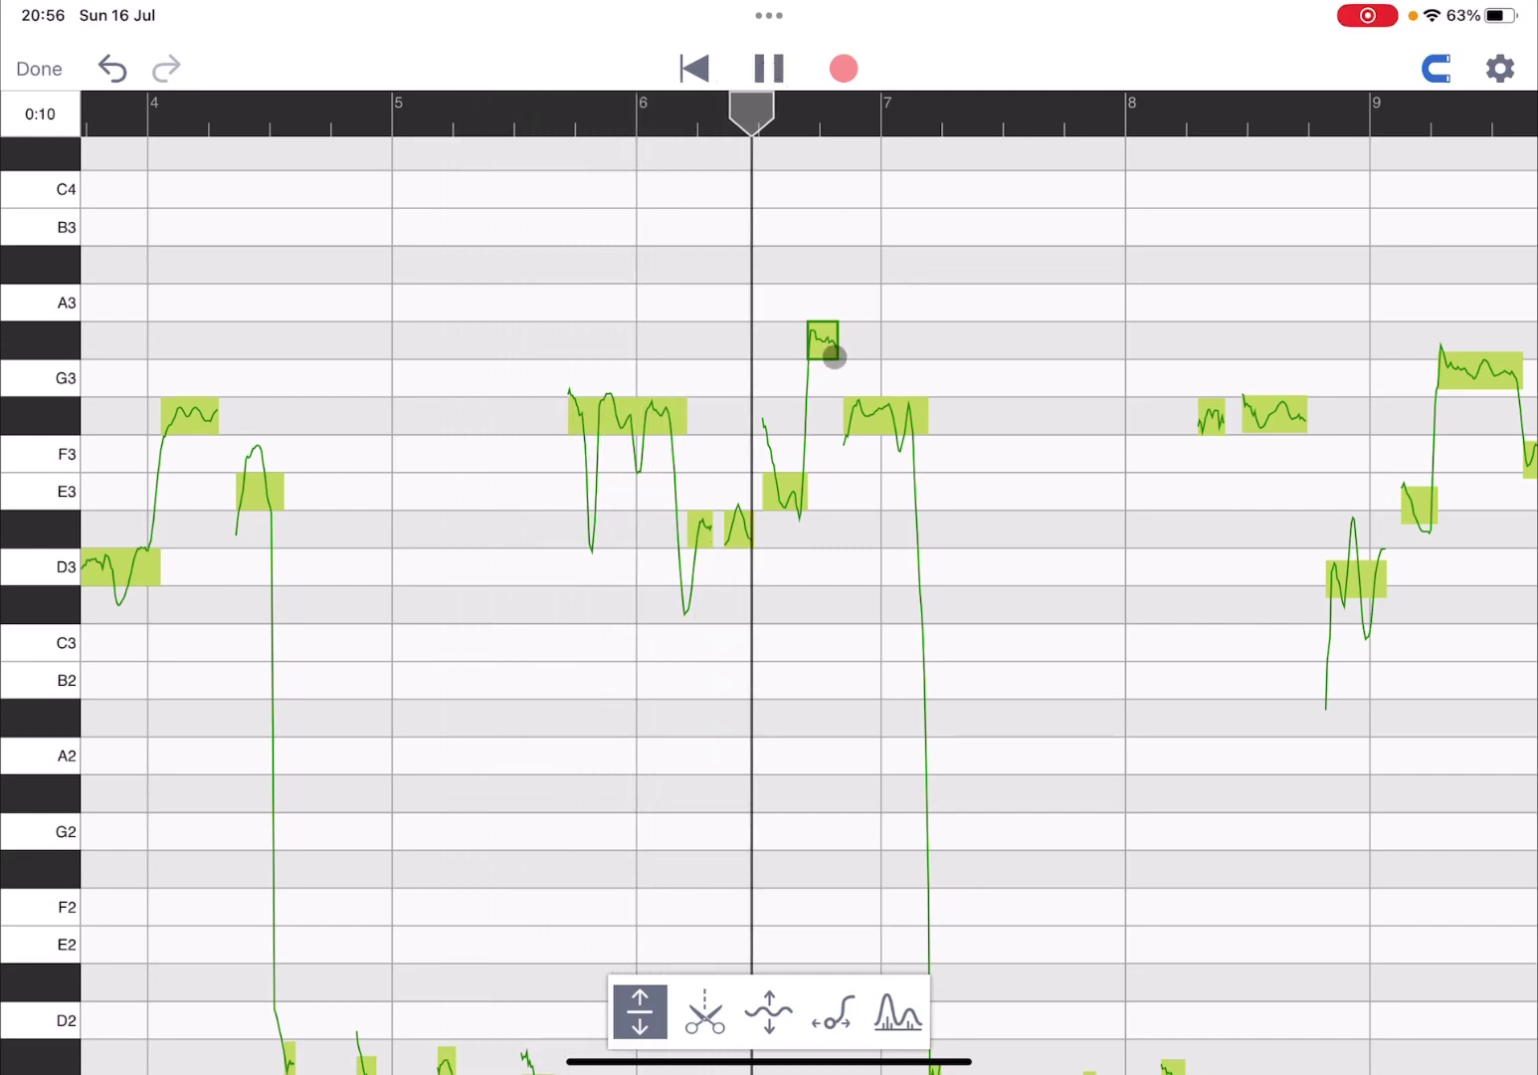
{"action": "left_click", "coordinate": [770, 68]}
{"action": "left_click", "coordinate": [632, 417]}
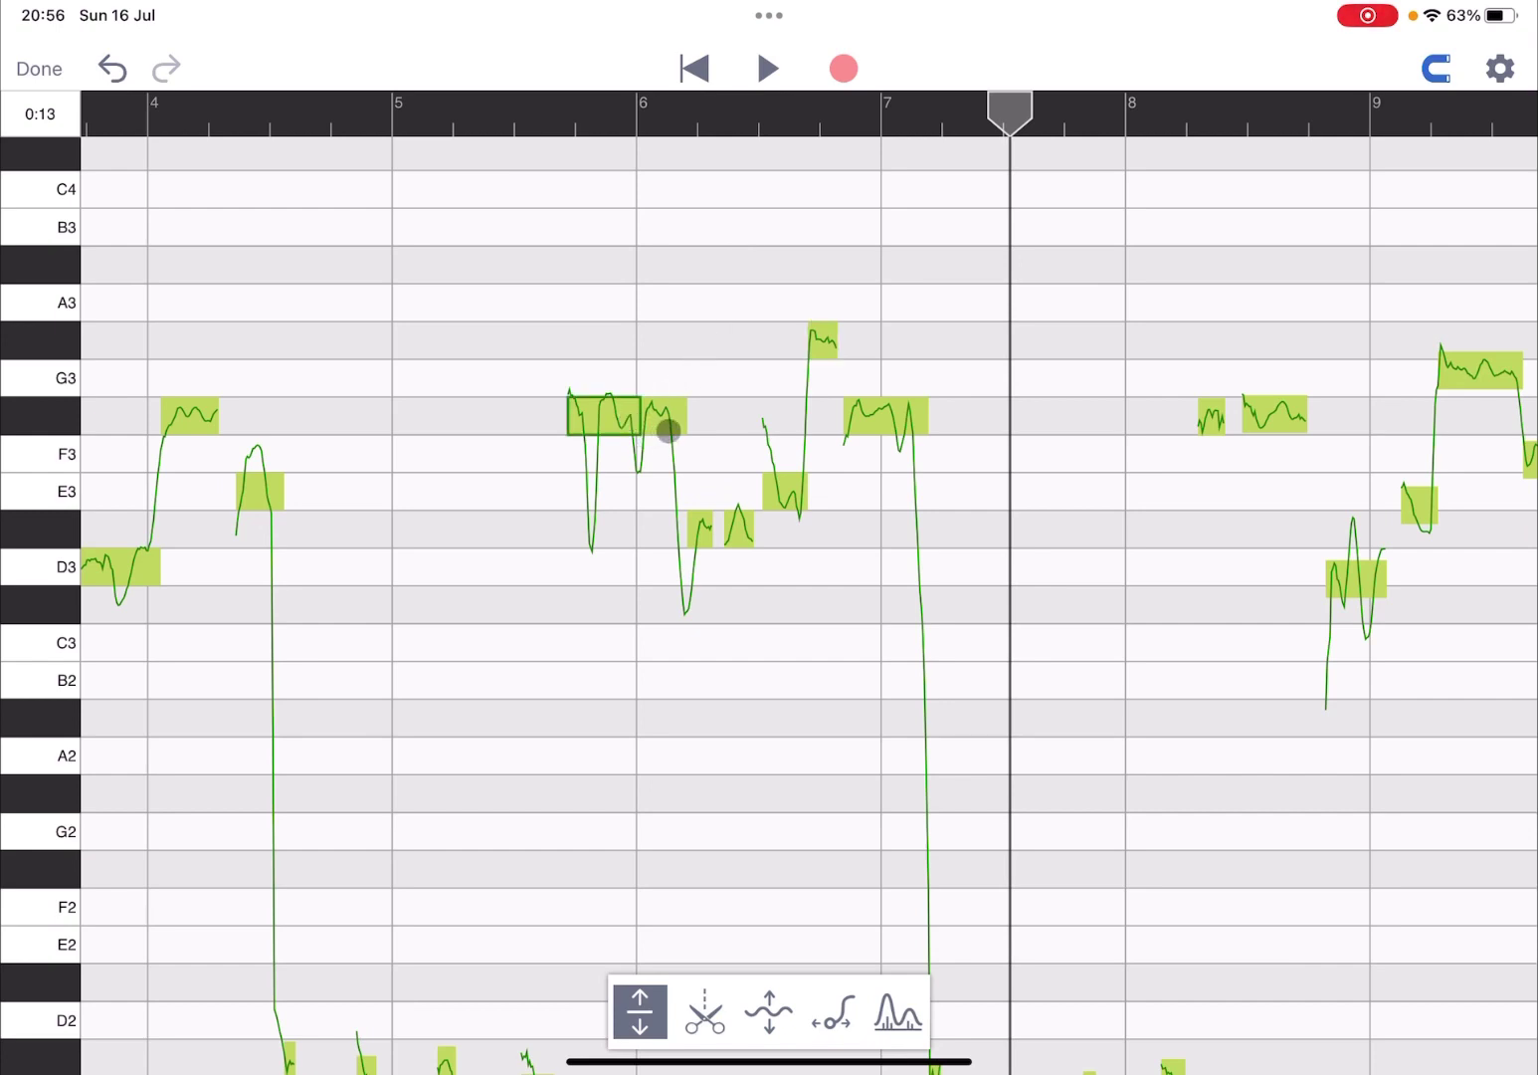
{"action": "left_click", "coordinate": [899, 431]}
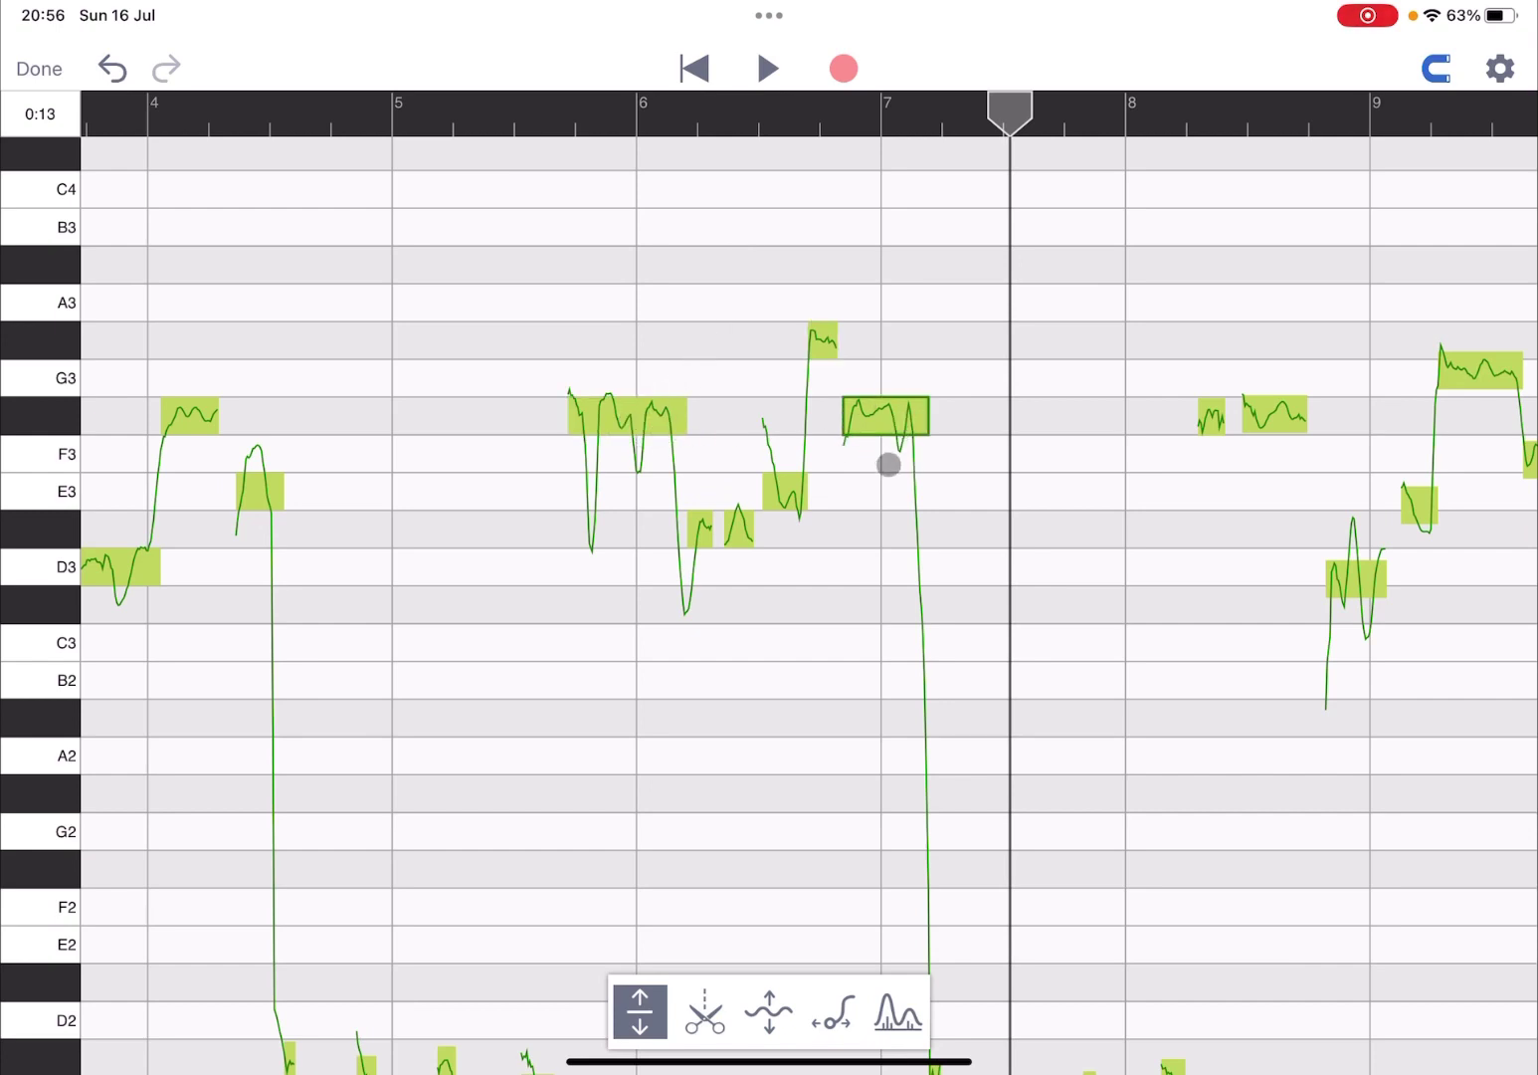
{"action": "scroll", "coordinate": [887, 463], "scroll_direction": "up", "scroll_amount": 3}
{"action": "scroll", "coordinate": [886, 462], "scroll_direction": "up", "scroll_amount": 3}
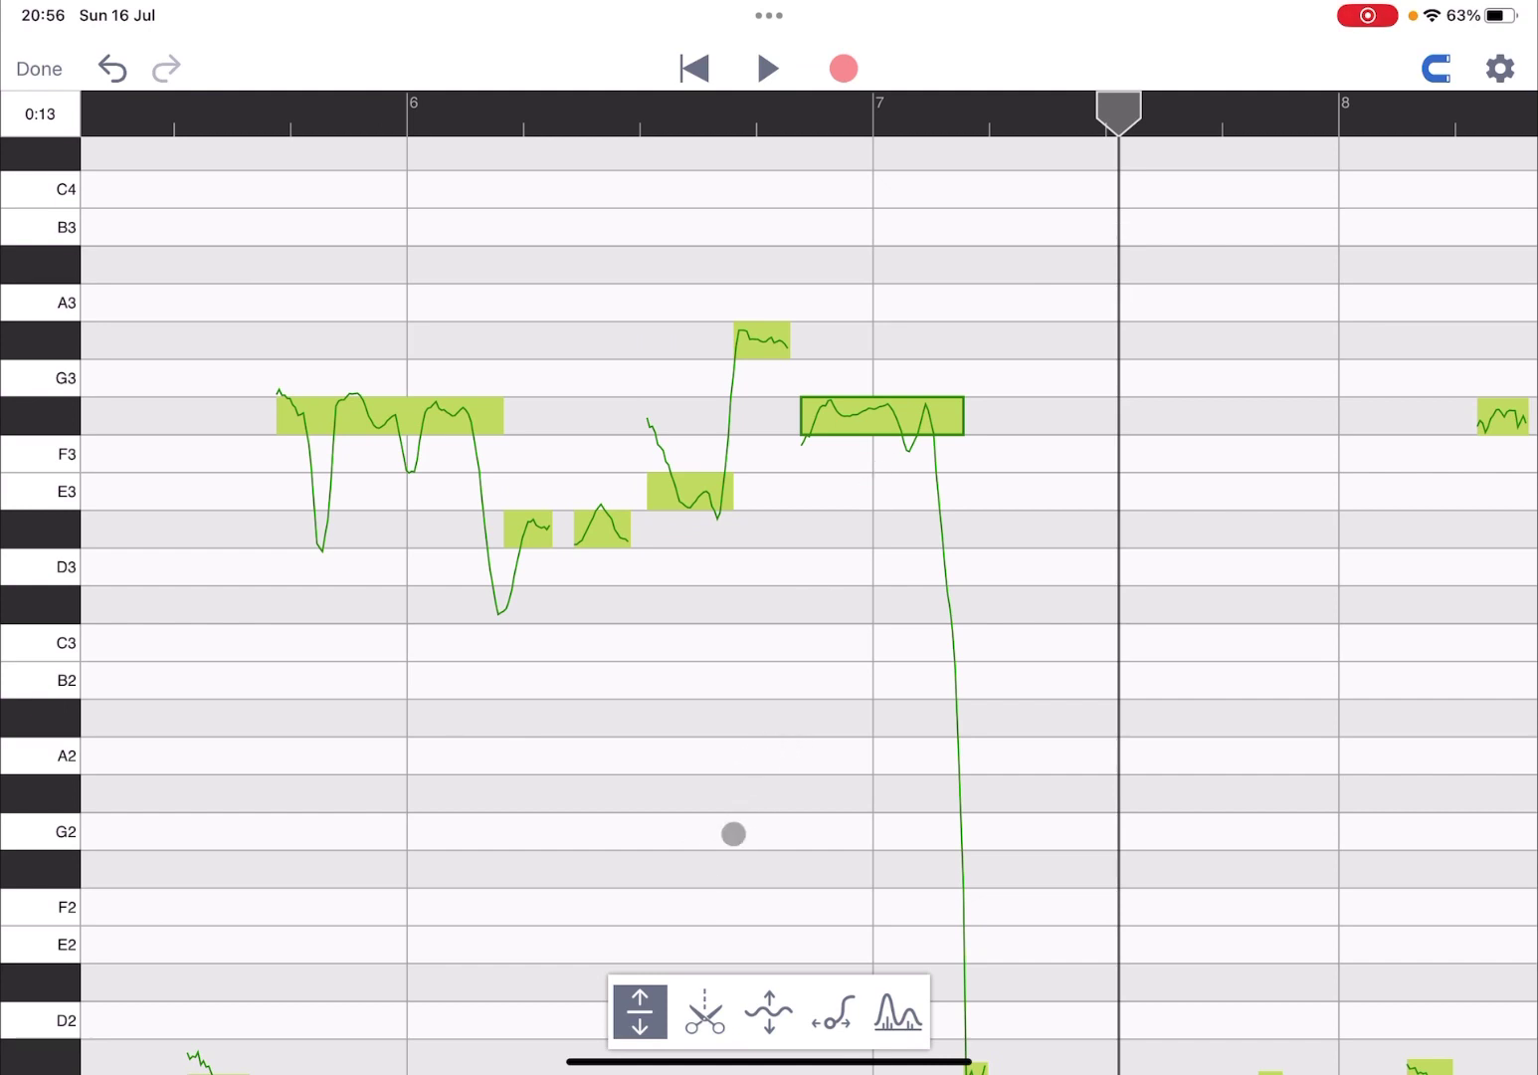
Step: Try splitting the long note after bar 7, then undo the split so the note is whole
{"action": "left_click", "coordinate": [695, 1006]}
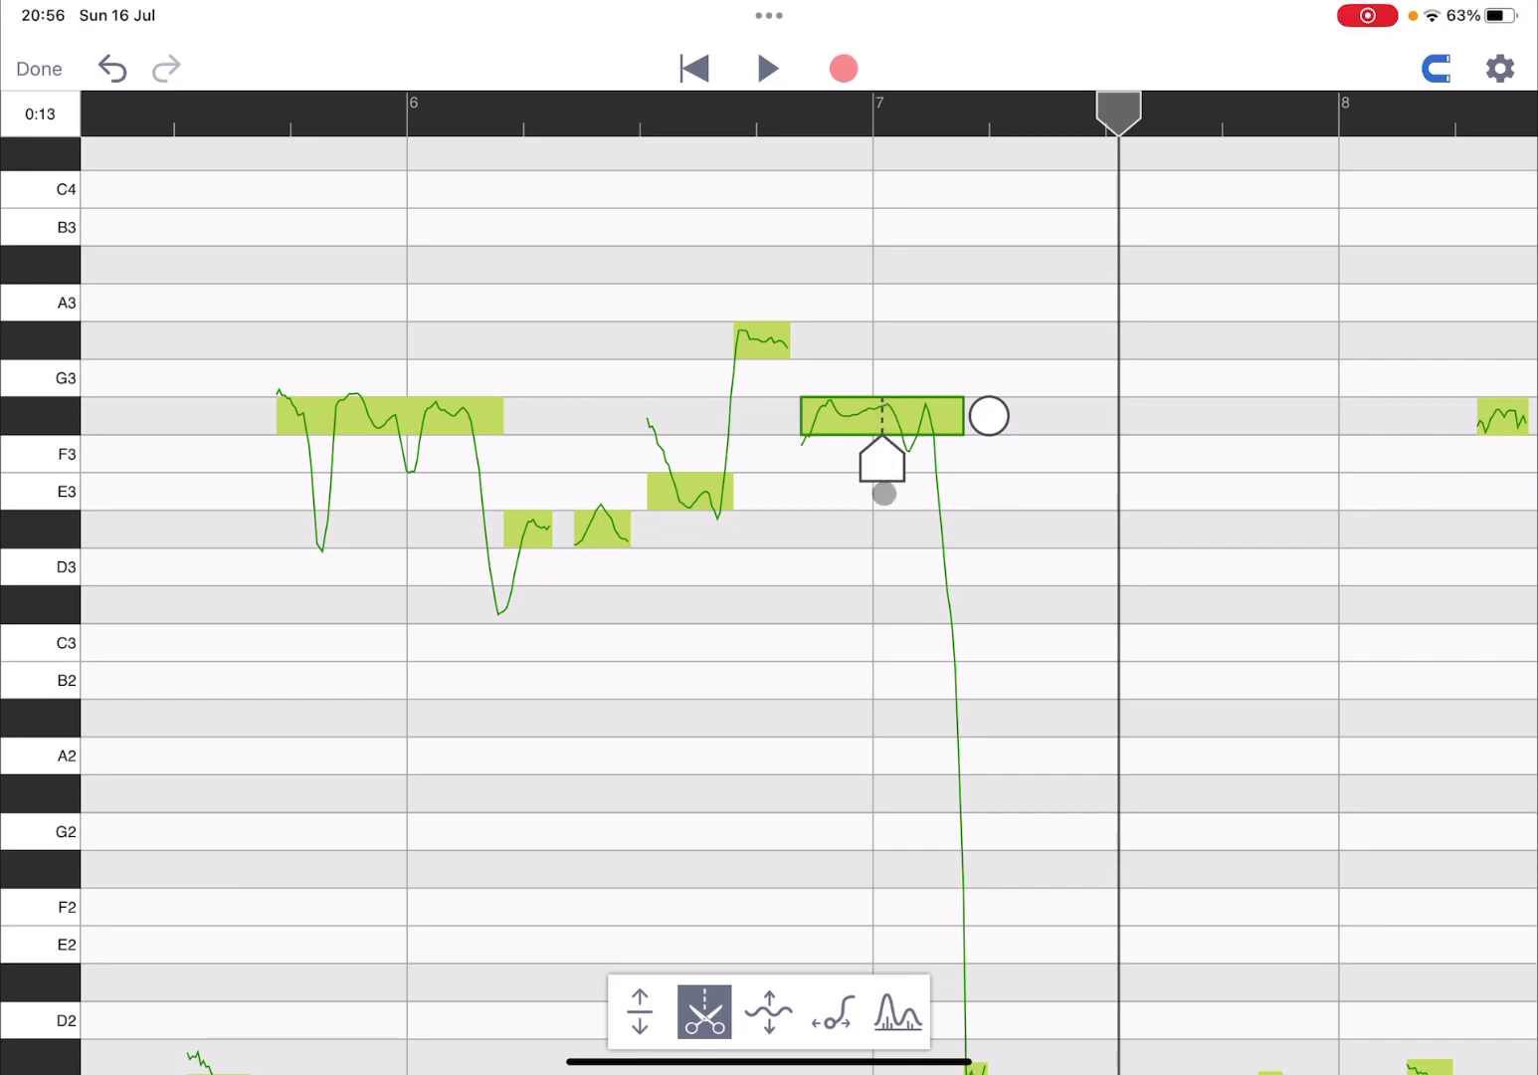
{"action": "mouse_move", "coordinate": [881, 473]}
{"action": "left_mouse_down"}
{"action": "mouse_move", "coordinate": [835, 471]}
{"action": "mouse_move", "coordinate": [901, 475]}
{"action": "mouse_move", "coordinate": [867, 480]}
{"action": "left_mouse_up"}
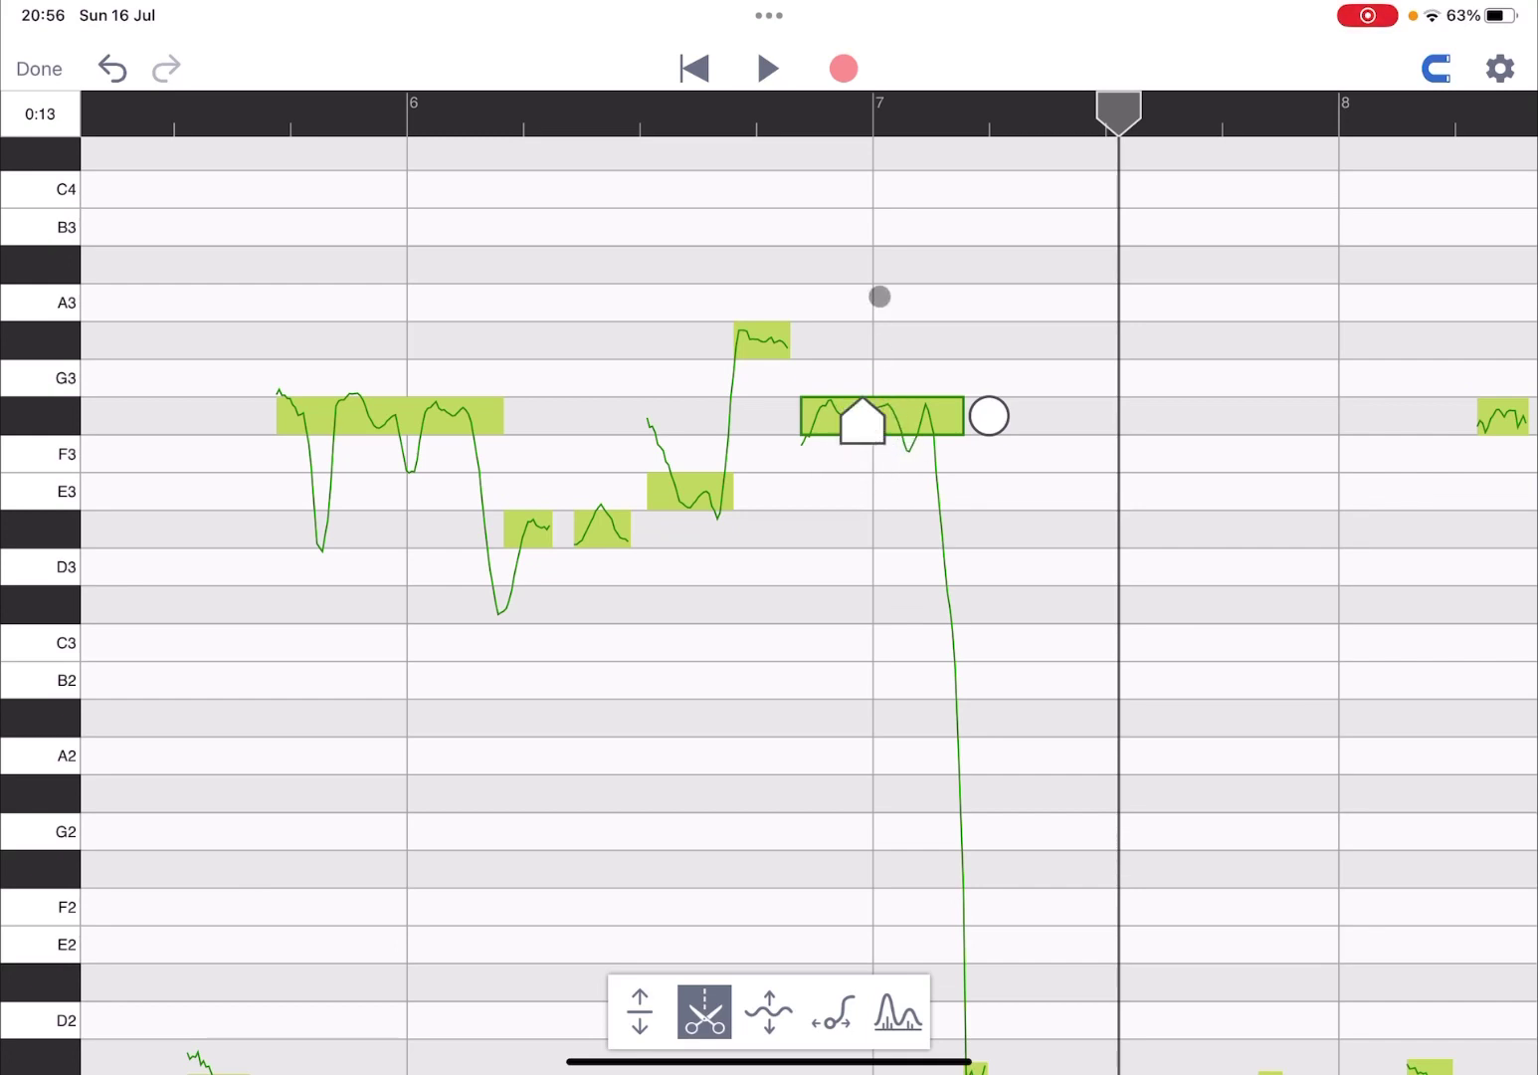
{"action": "left_click", "coordinate": [878, 437]}
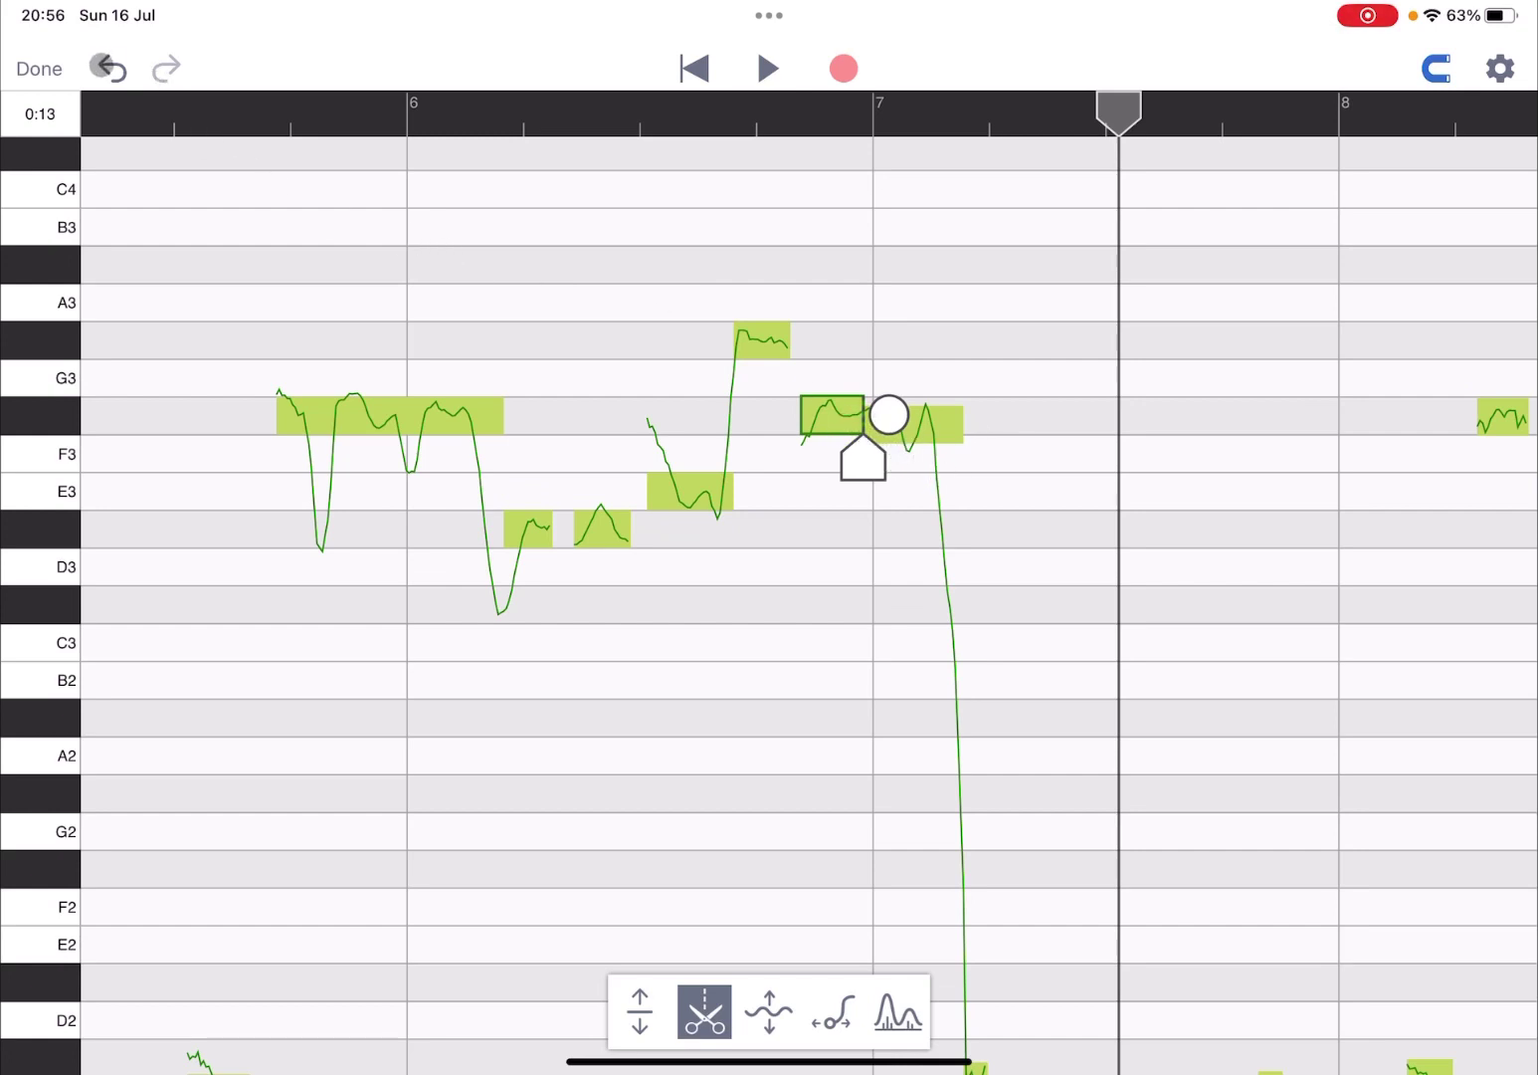
{"action": "left_click", "coordinate": [106, 68]}
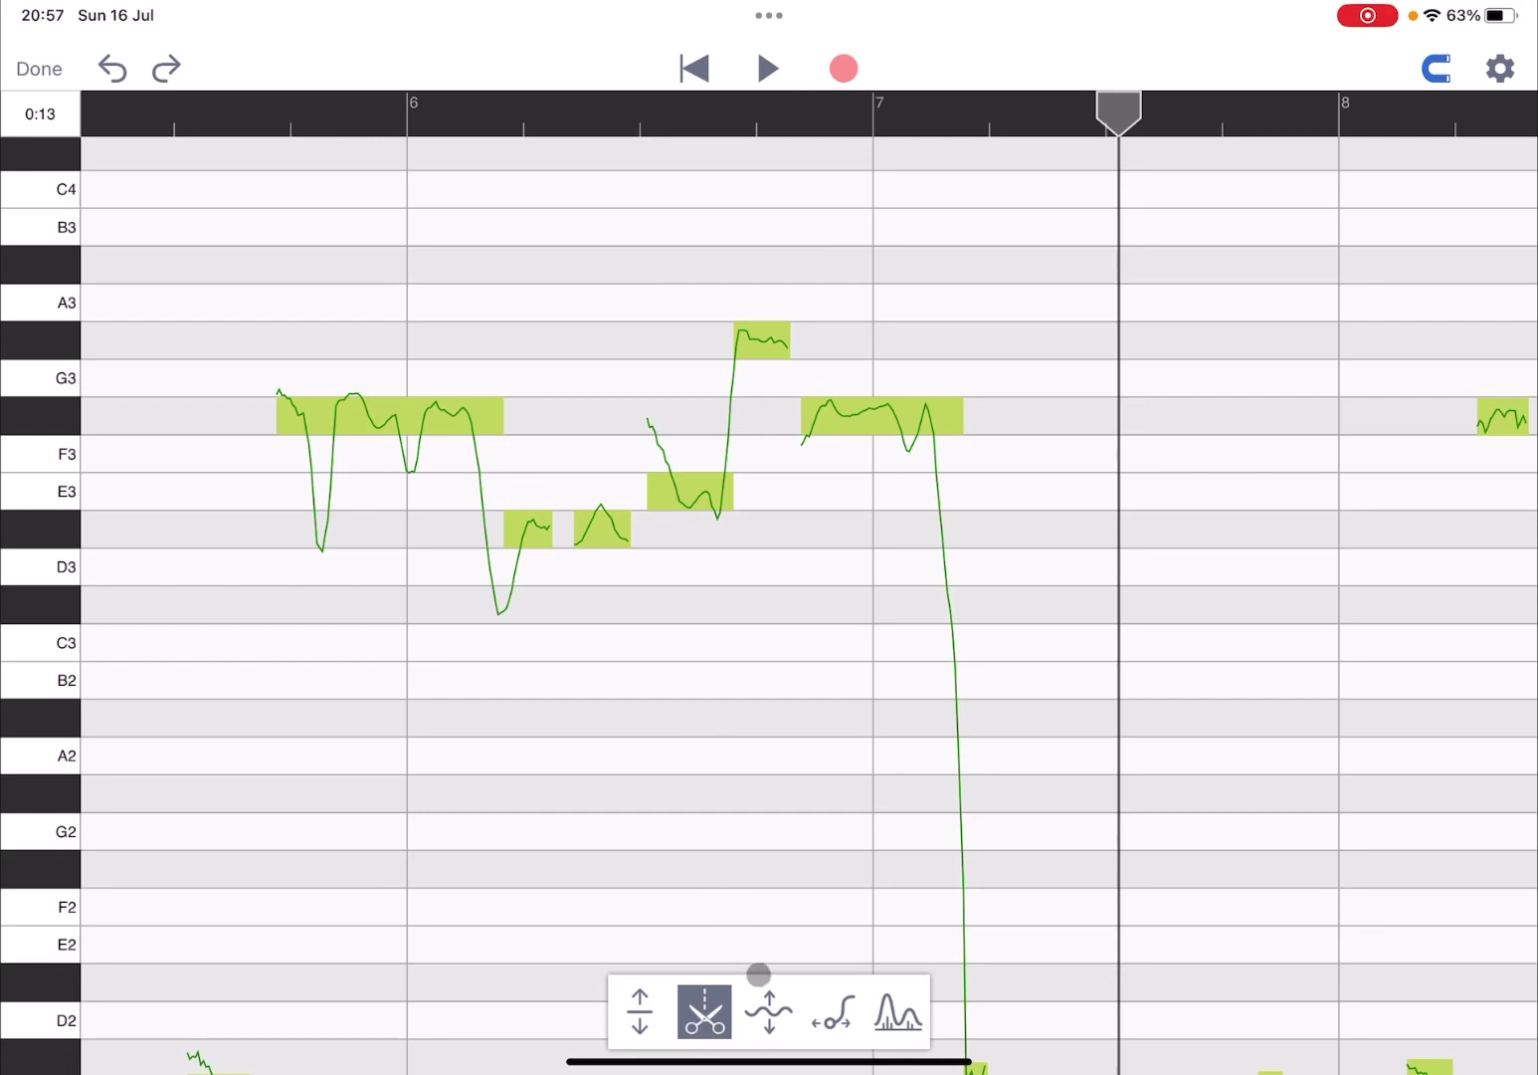
{"action": "left_click", "coordinate": [780, 1007]}
Step: Exaggerate the vibrato of the note after bar 7 and audition it from bar 5
{"action": "mouse_move", "coordinate": [845, 416]}
{"action": "left_mouse_down"}
{"action": "mouse_move", "coordinate": [833, 181]}
{"action": "mouse_move", "coordinate": [800, 752]}
{"action": "mouse_move", "coordinate": [793, 71]}
{"action": "left_mouse_up"}
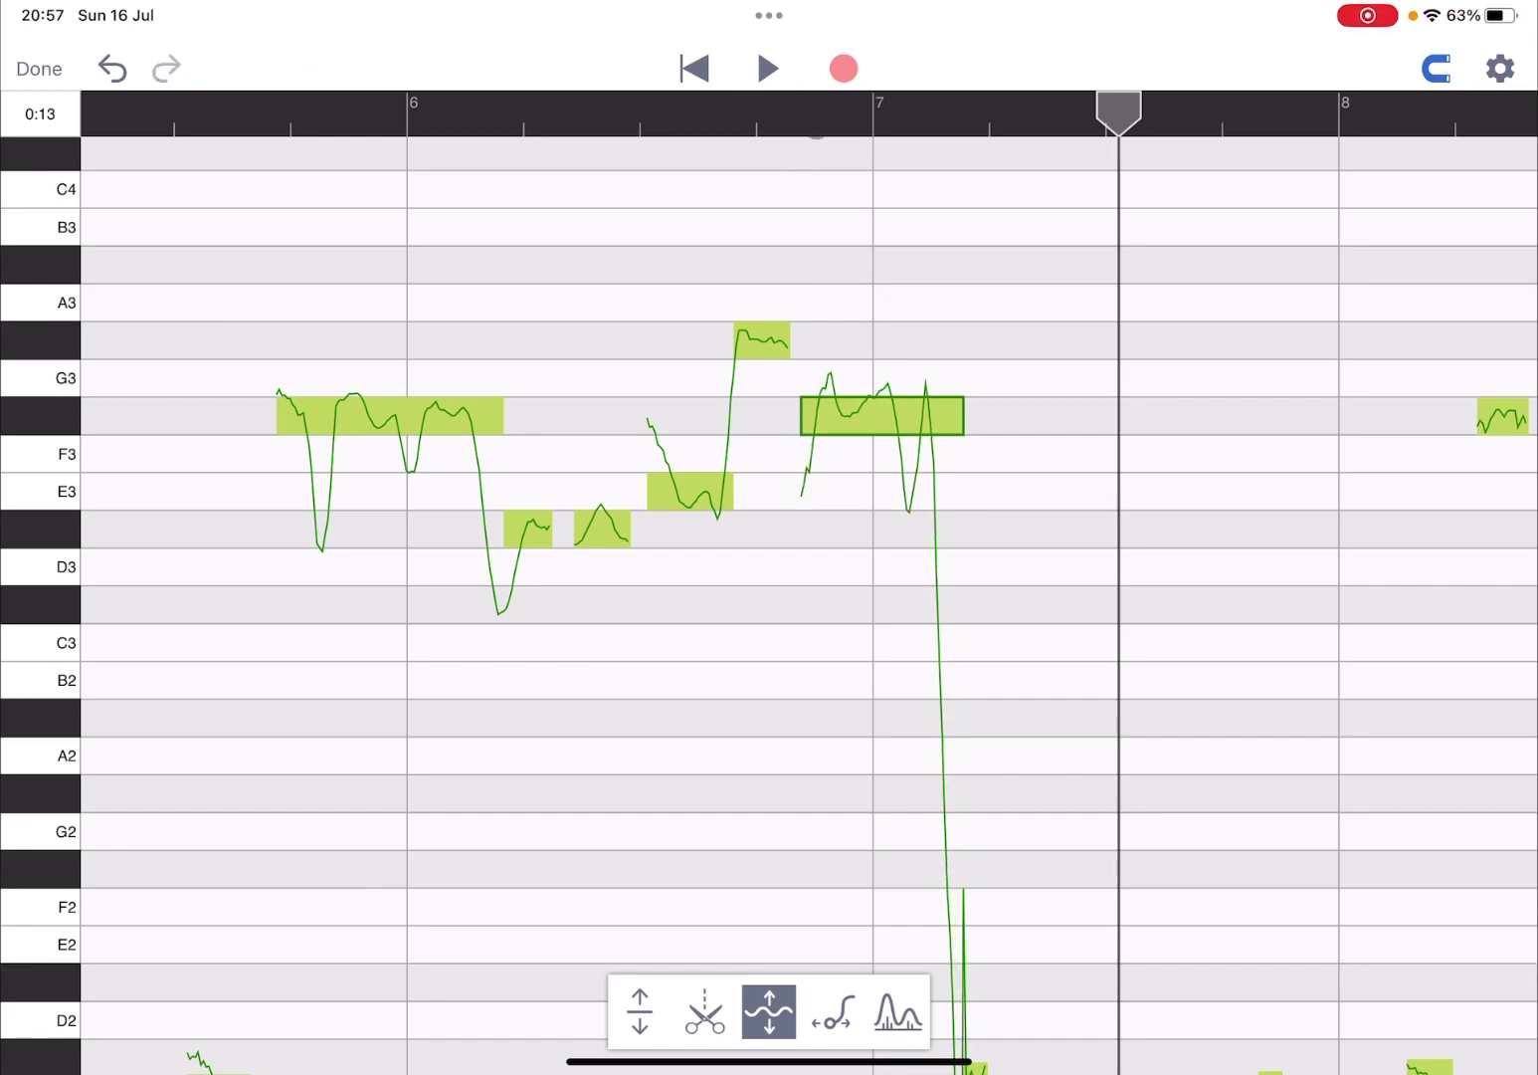
{"action": "left_click_drag", "start_coordinate": [849, 397], "coordinate": [840, 167]}
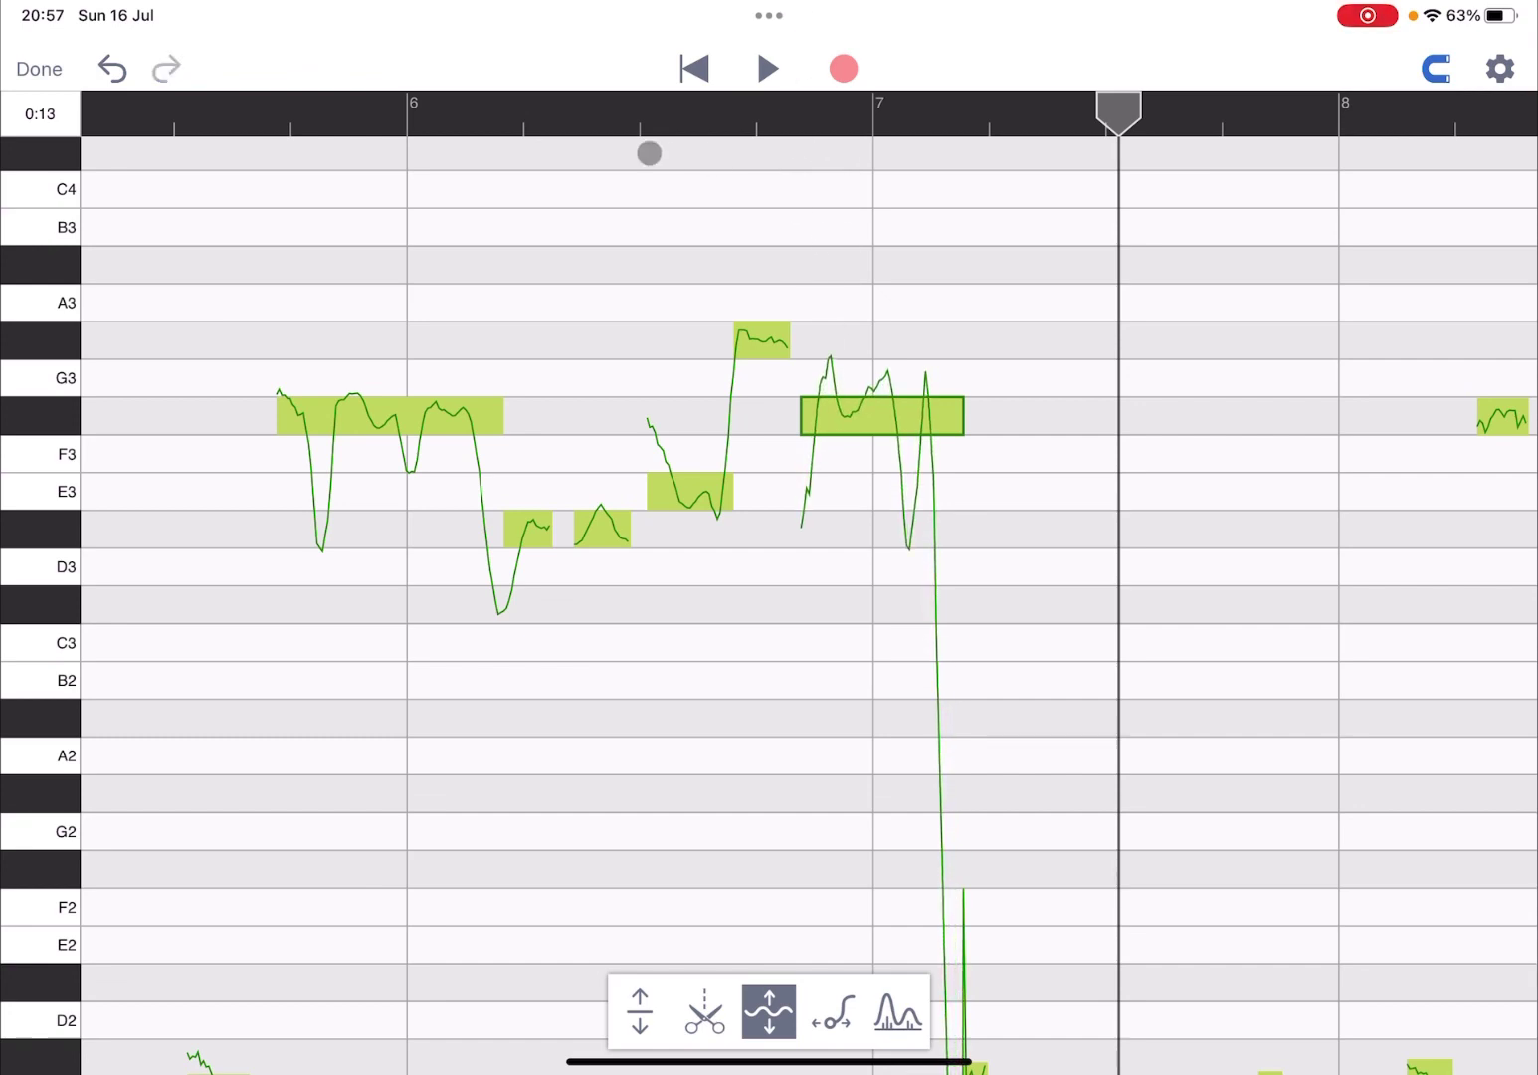
{"action": "left_click", "coordinate": [215, 103]}
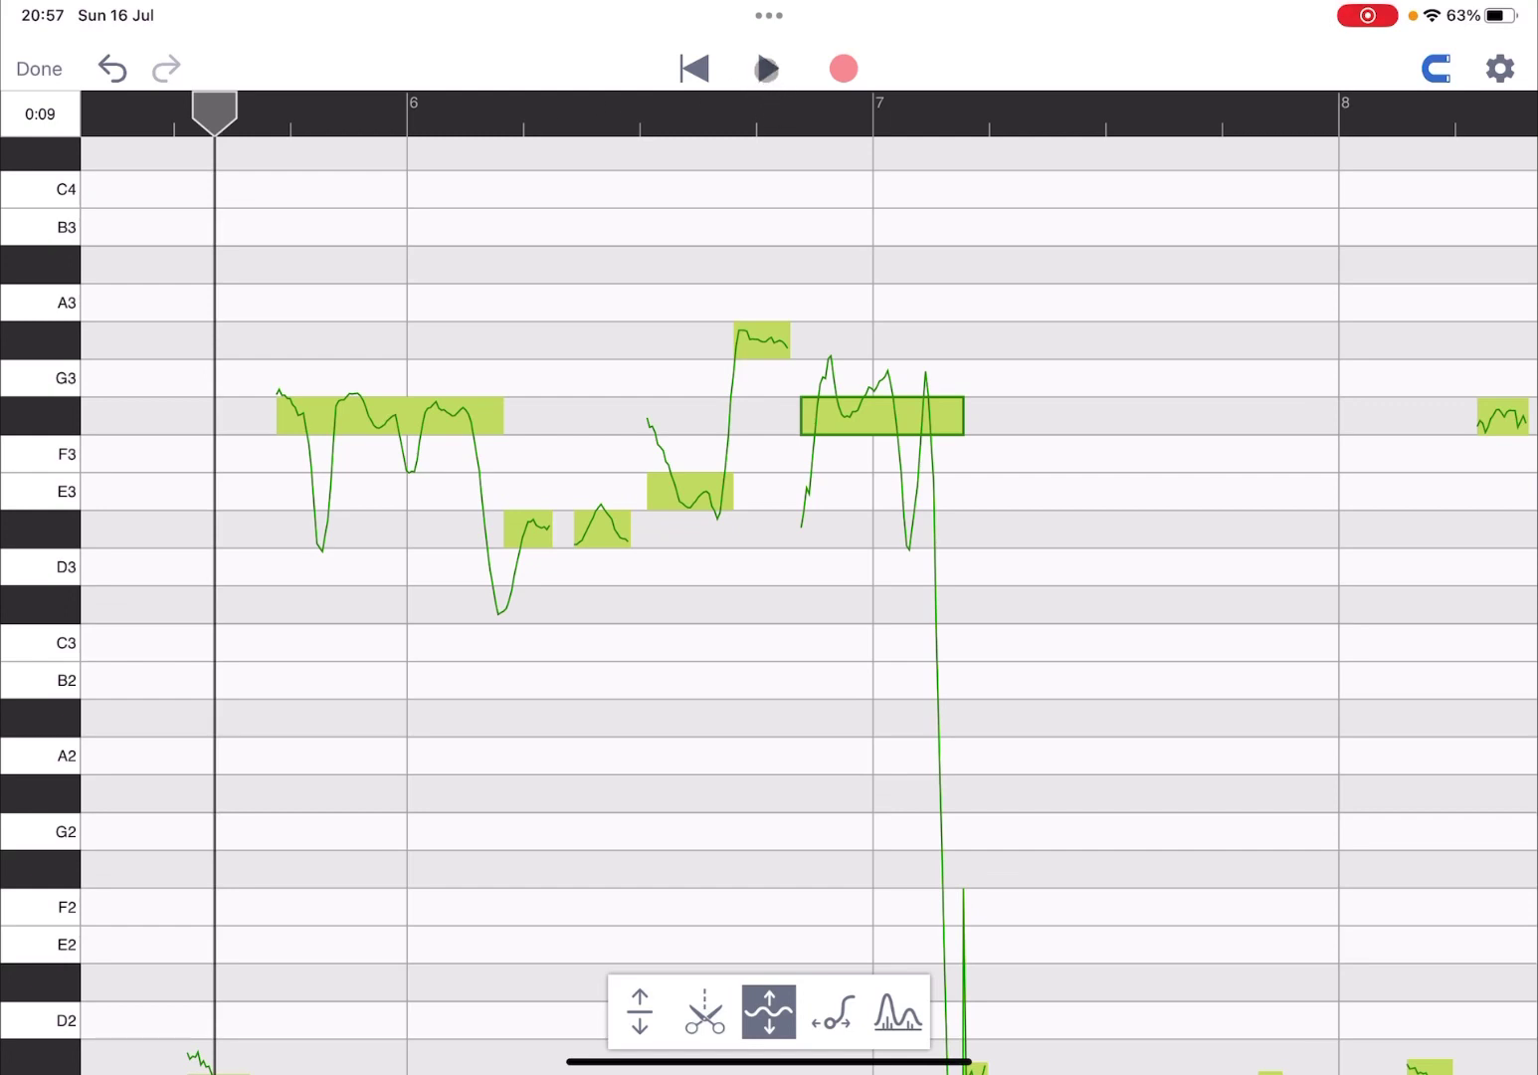
{"action": "left_click", "coordinate": [768, 68]}
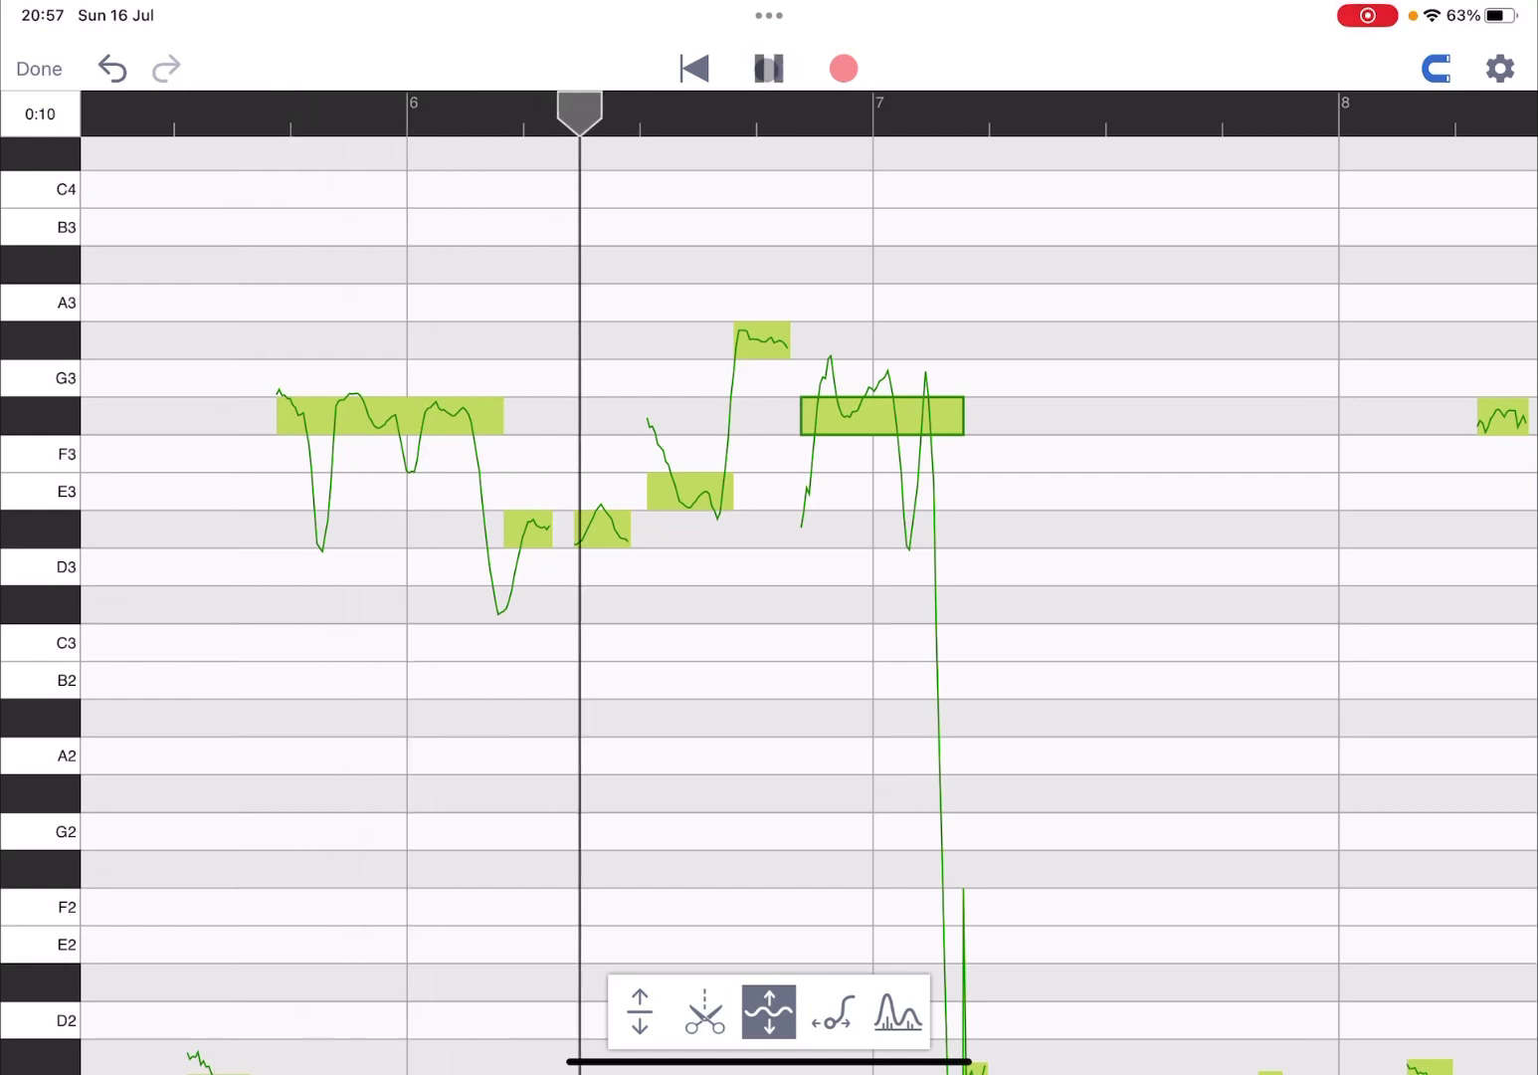
{"action": "left_click", "coordinate": [767, 69]}
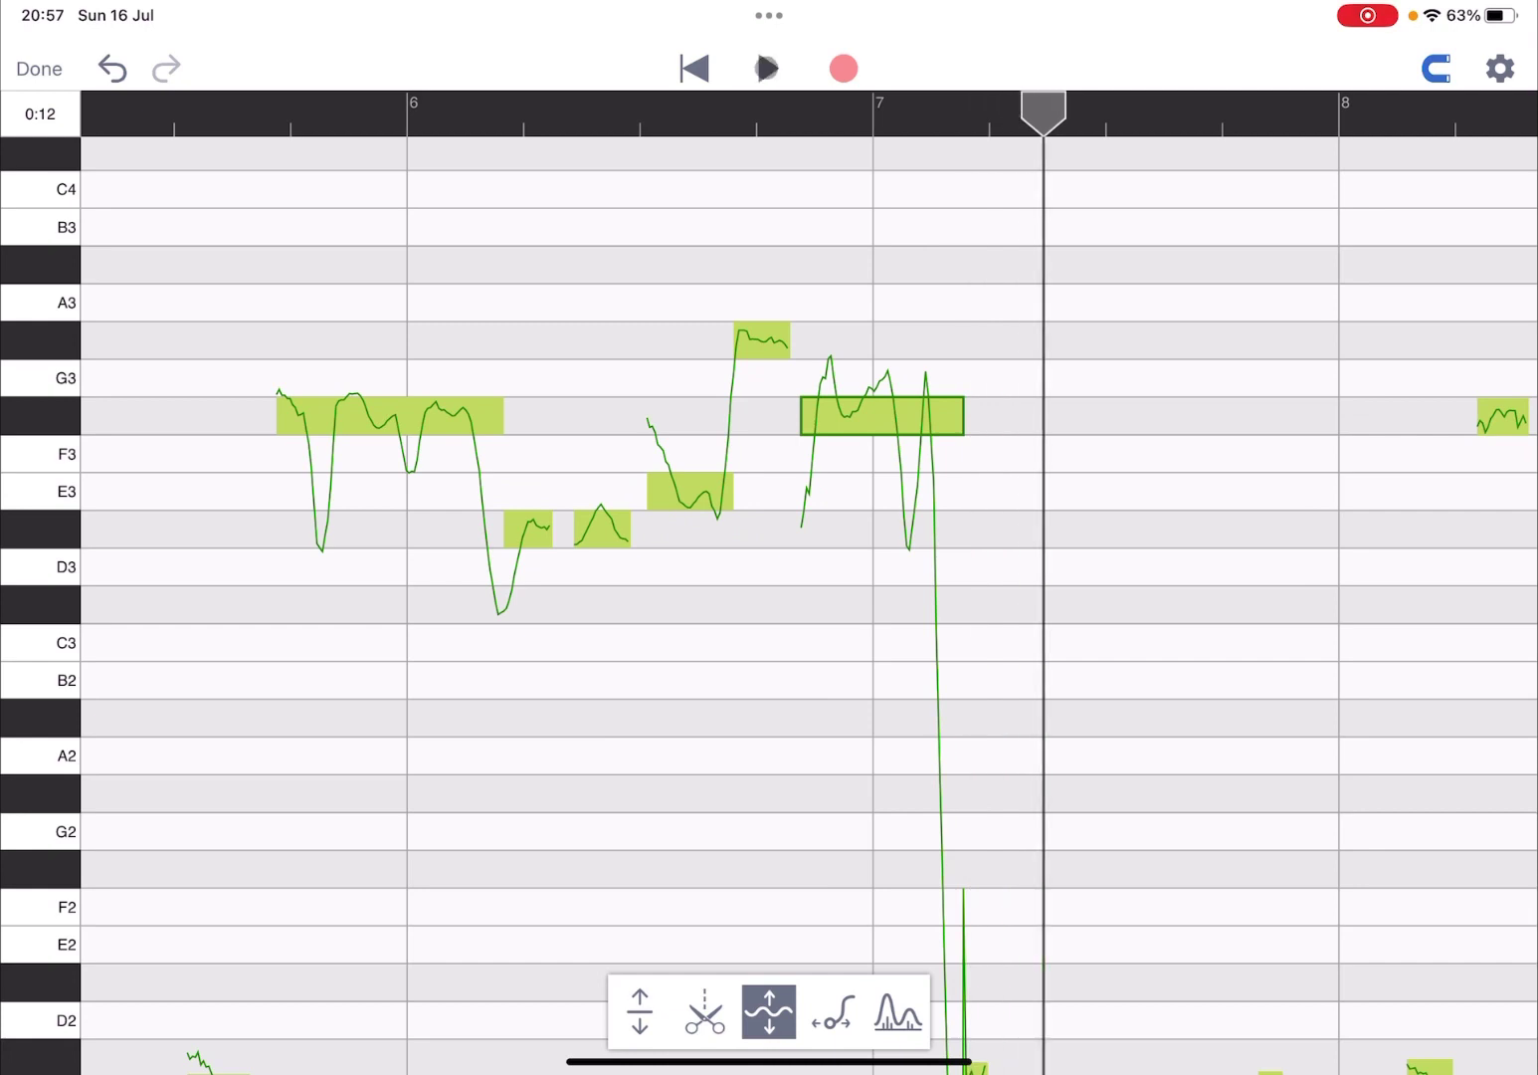
Step: Widen that note's pitch wobble even further and replay the phrase from bar 5
{"action": "left_click_drag", "start_coordinate": [869, 406], "coordinate": [842, 72]}
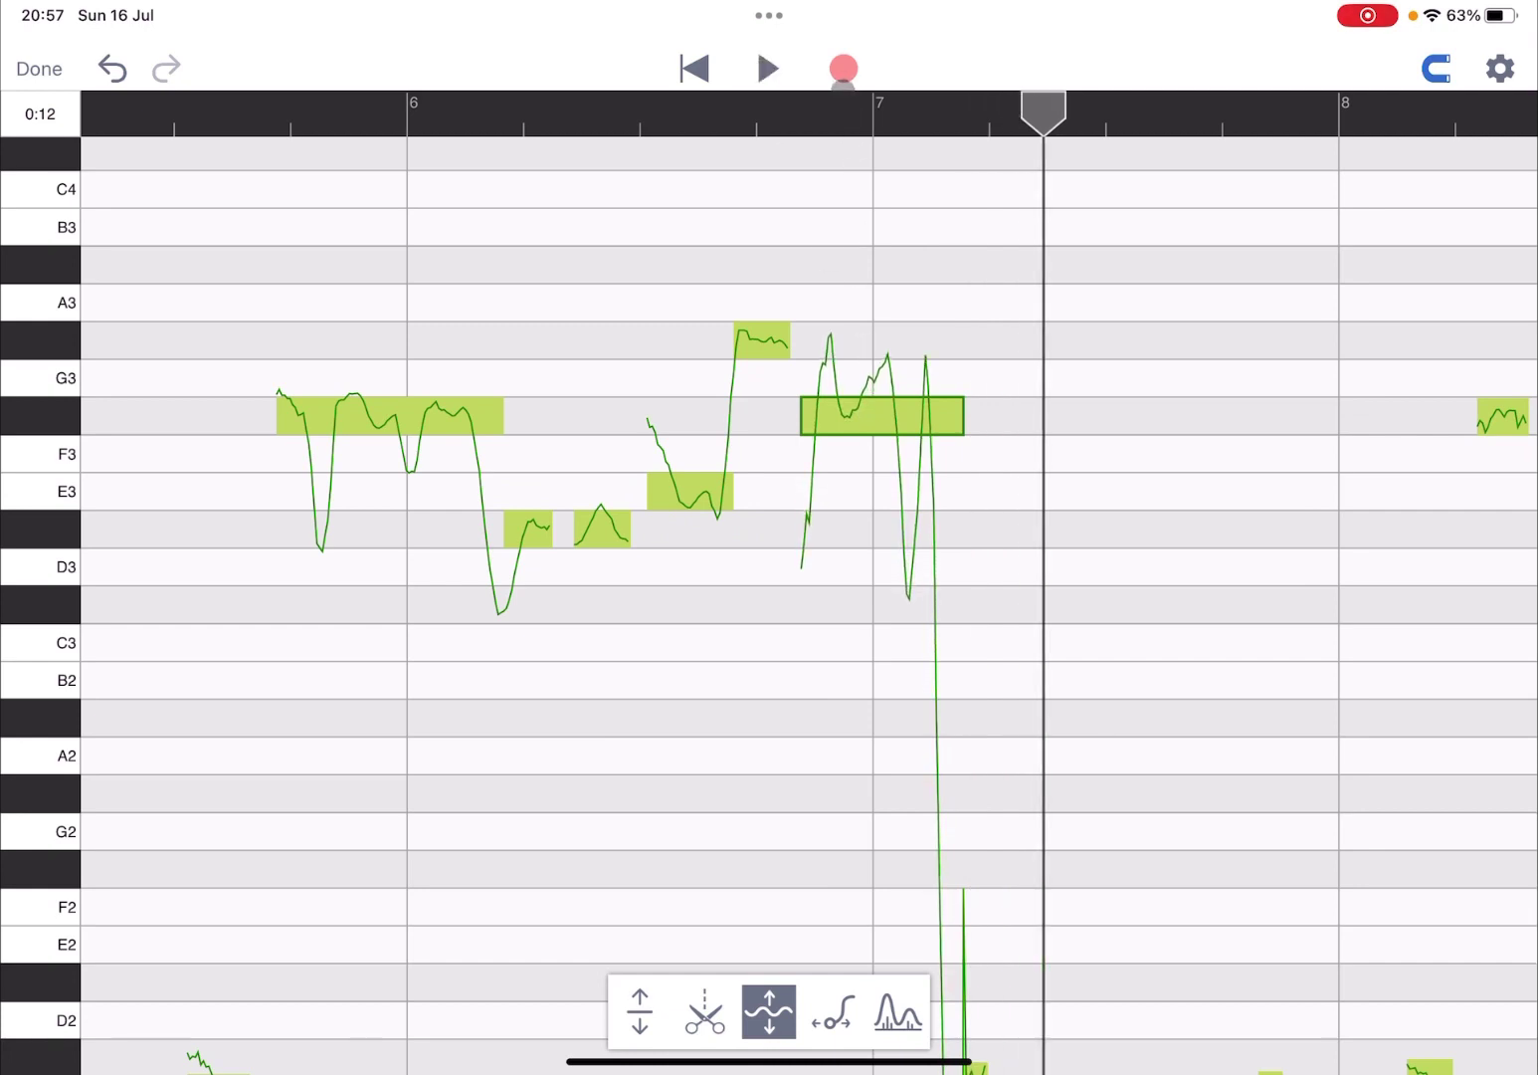
{"action": "left_click_drag", "start_coordinate": [840, 406], "coordinate": [526, 201]}
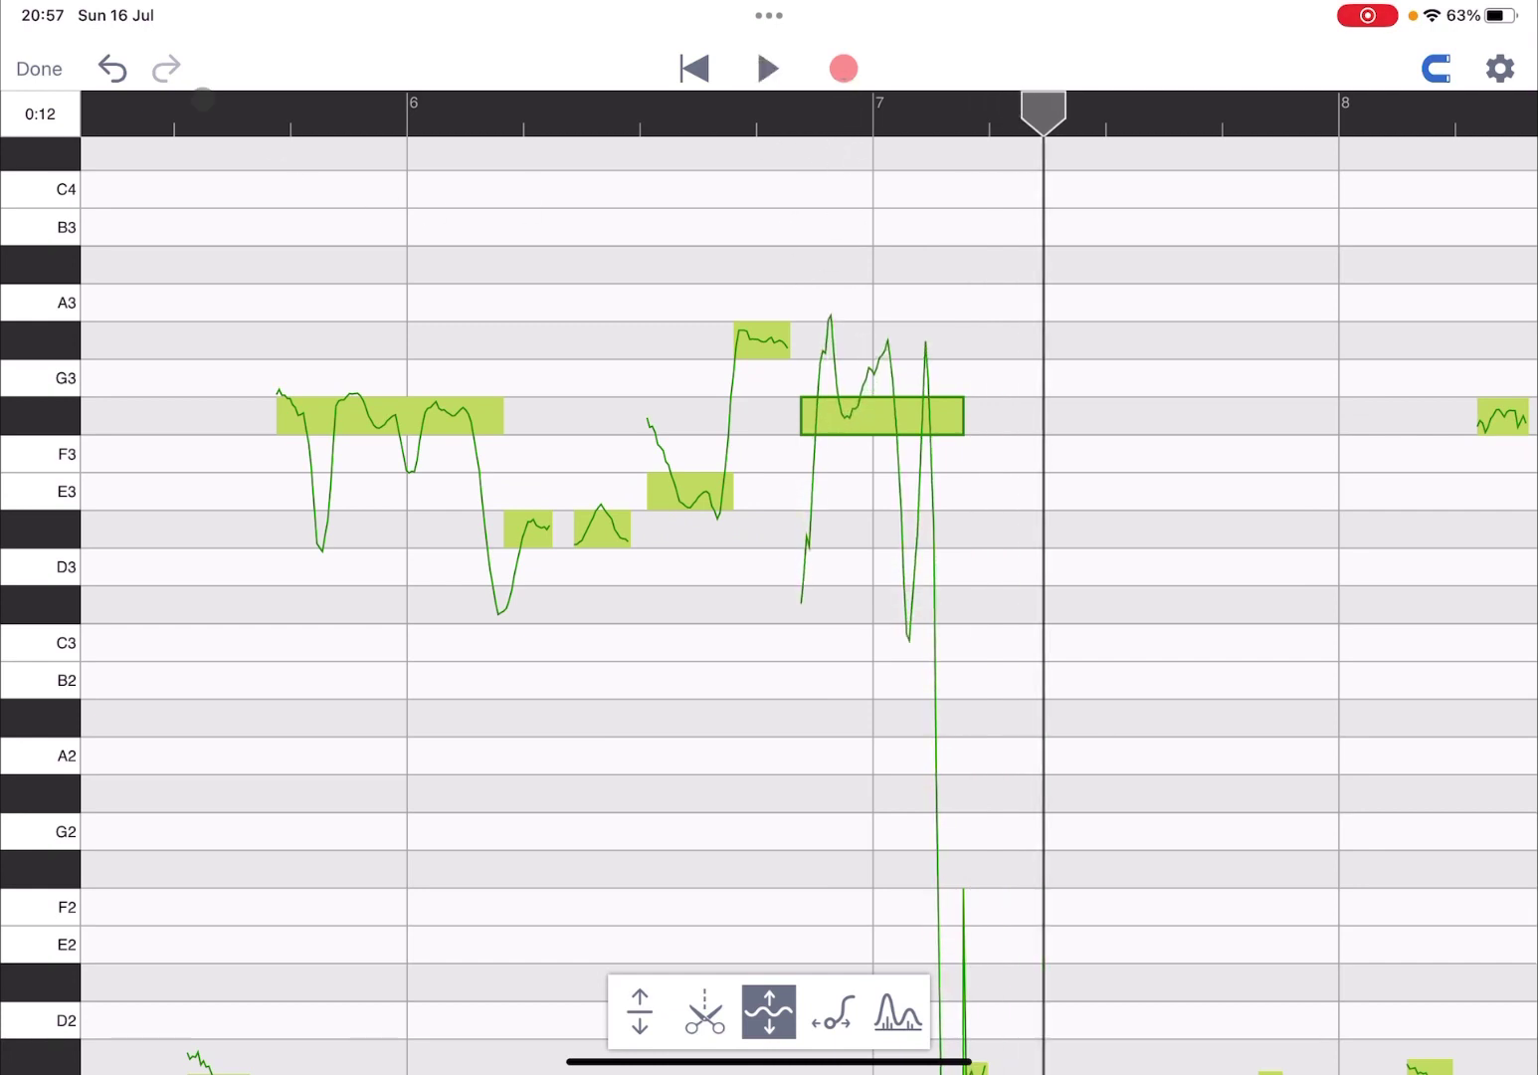
{"action": "left_click", "coordinate": [202, 99]}
{"action": "left_click", "coordinate": [769, 69]}
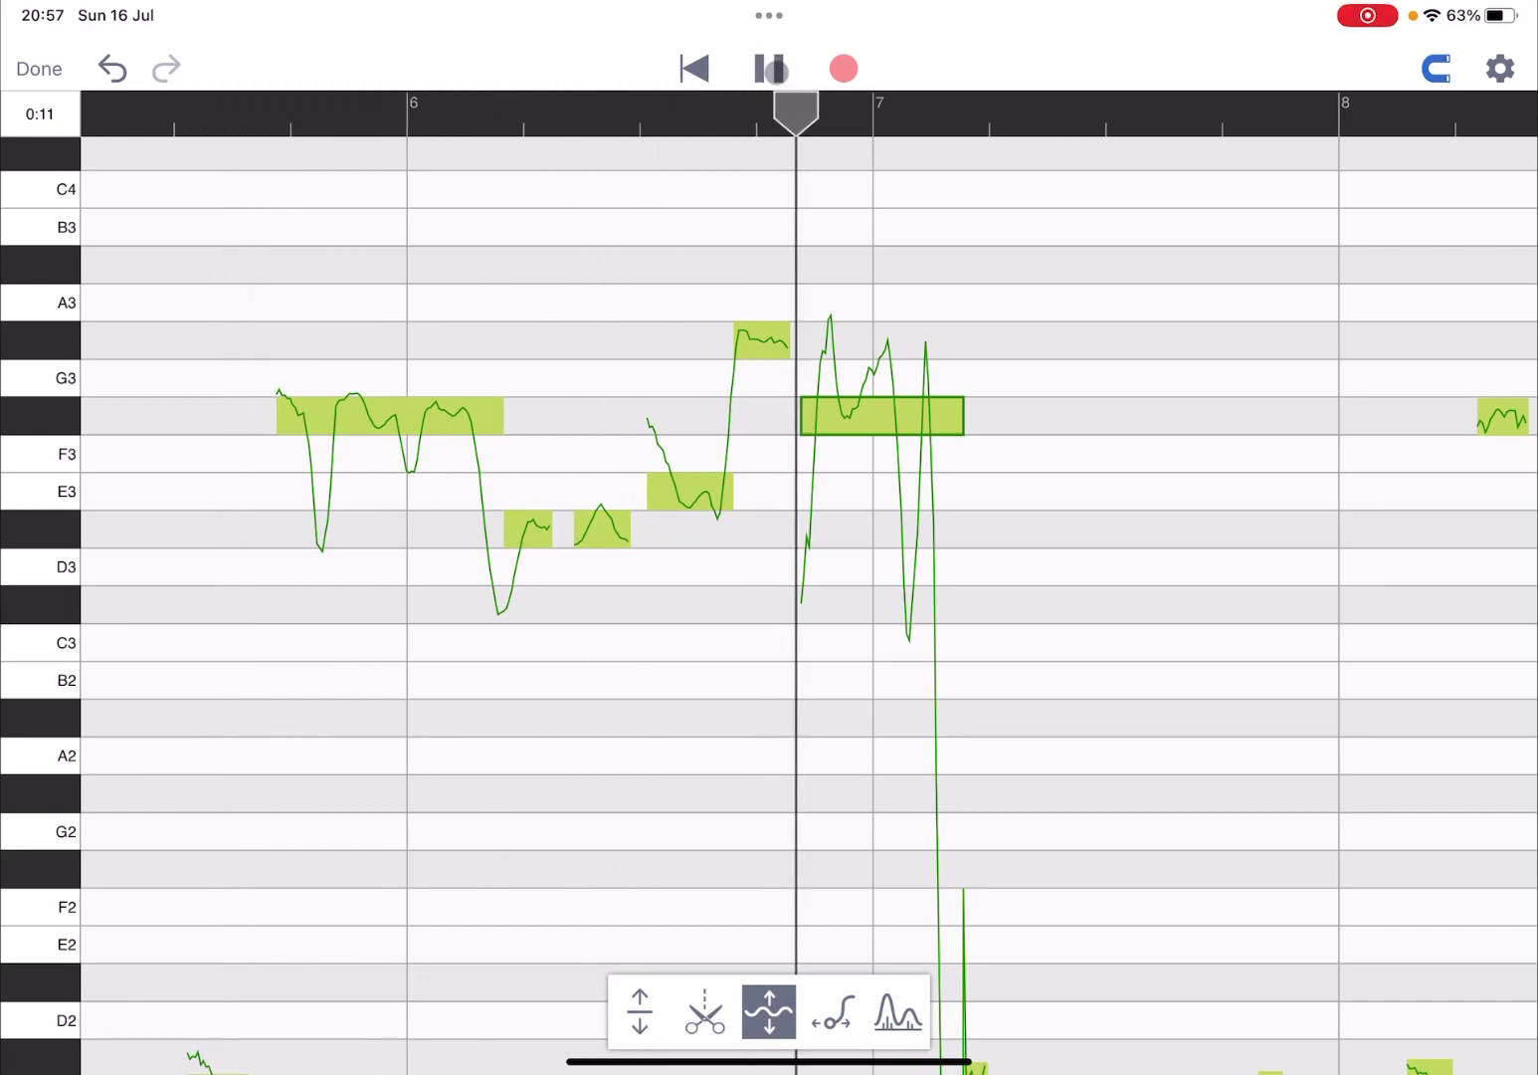
{"action": "left_click", "coordinate": [771, 68]}
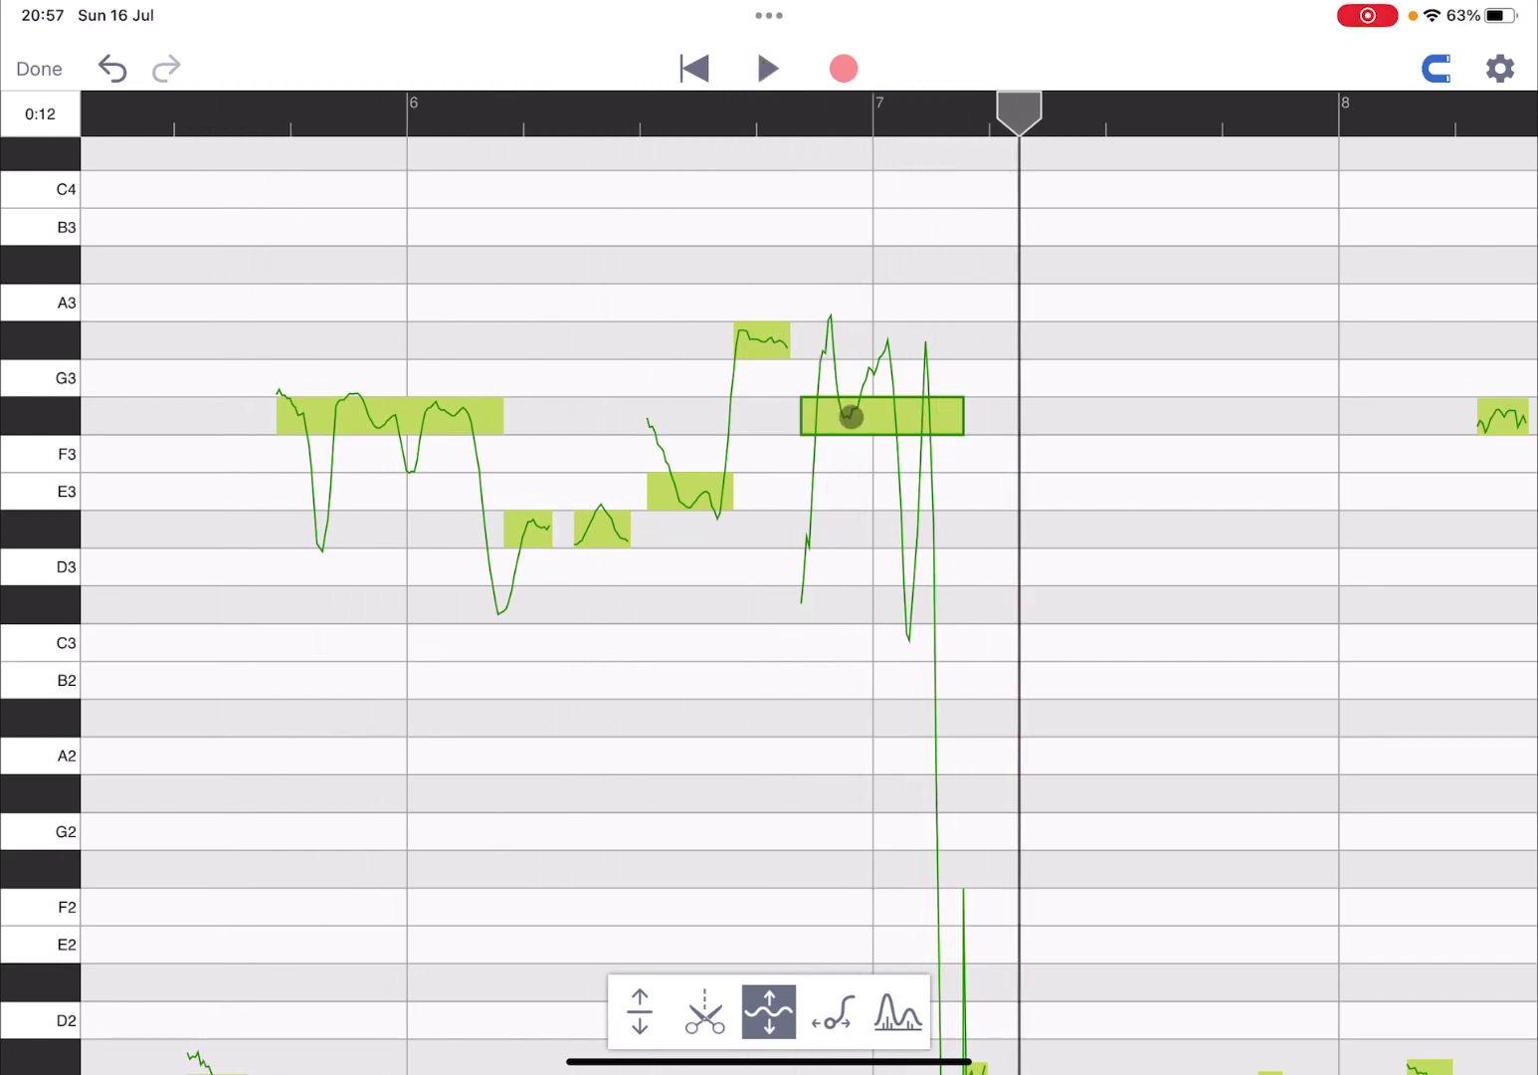
Step: Flatten the F#3 note's pitch wobble into a steady line and replay from bar 5
{"action": "left_click_drag", "start_coordinate": [850, 416], "coordinate": [842, 774]}
{"action": "left_click_drag", "start_coordinate": [858, 408], "coordinate": [843, 708]}
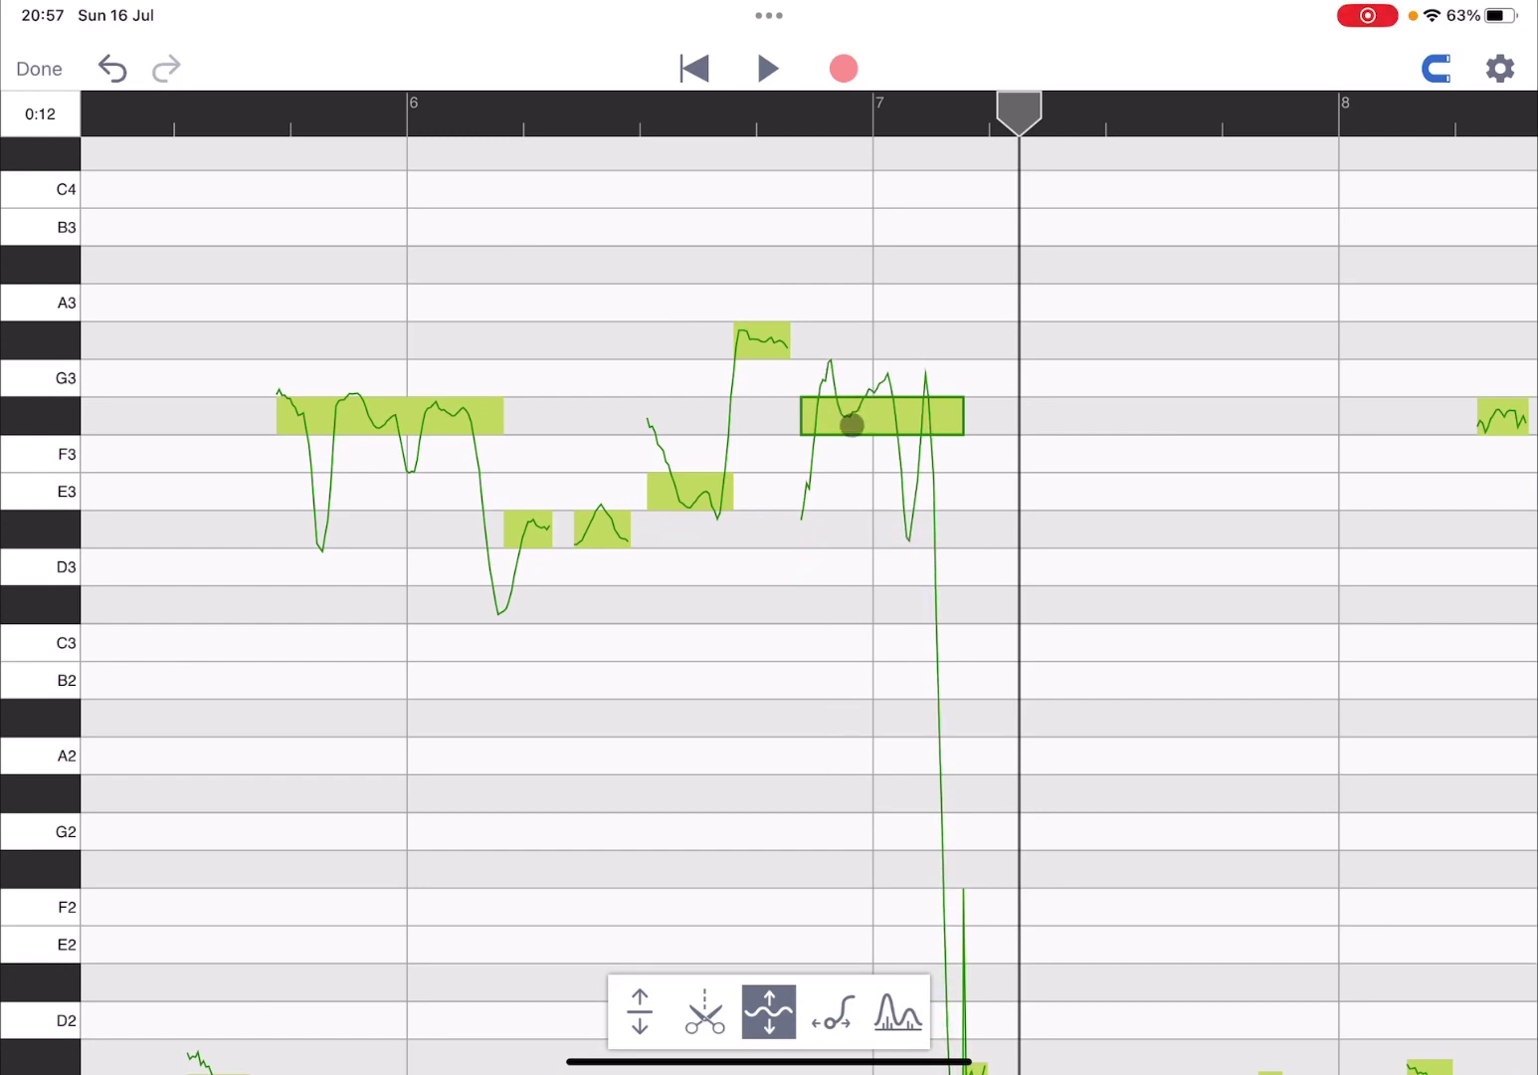
{"action": "left_click_drag", "start_coordinate": [850, 423], "coordinate": [834, 626]}
{"action": "left_click_drag", "start_coordinate": [830, 423], "coordinate": [819, 796]}
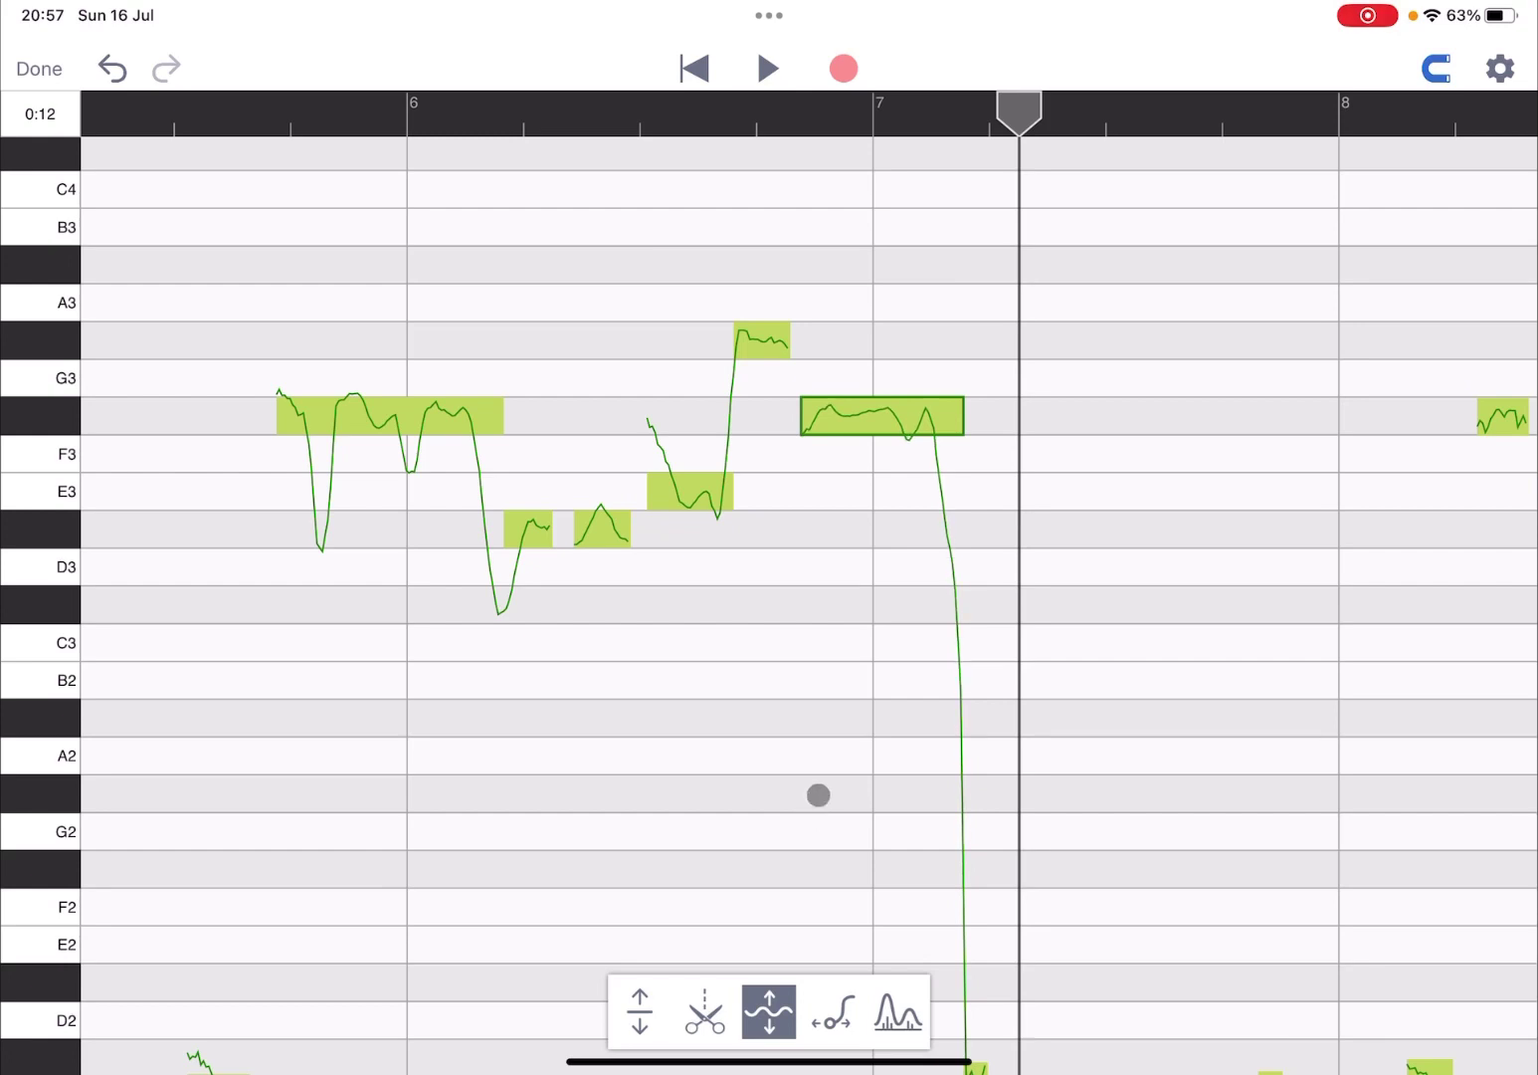
{"action": "left_click", "coordinate": [208, 120]}
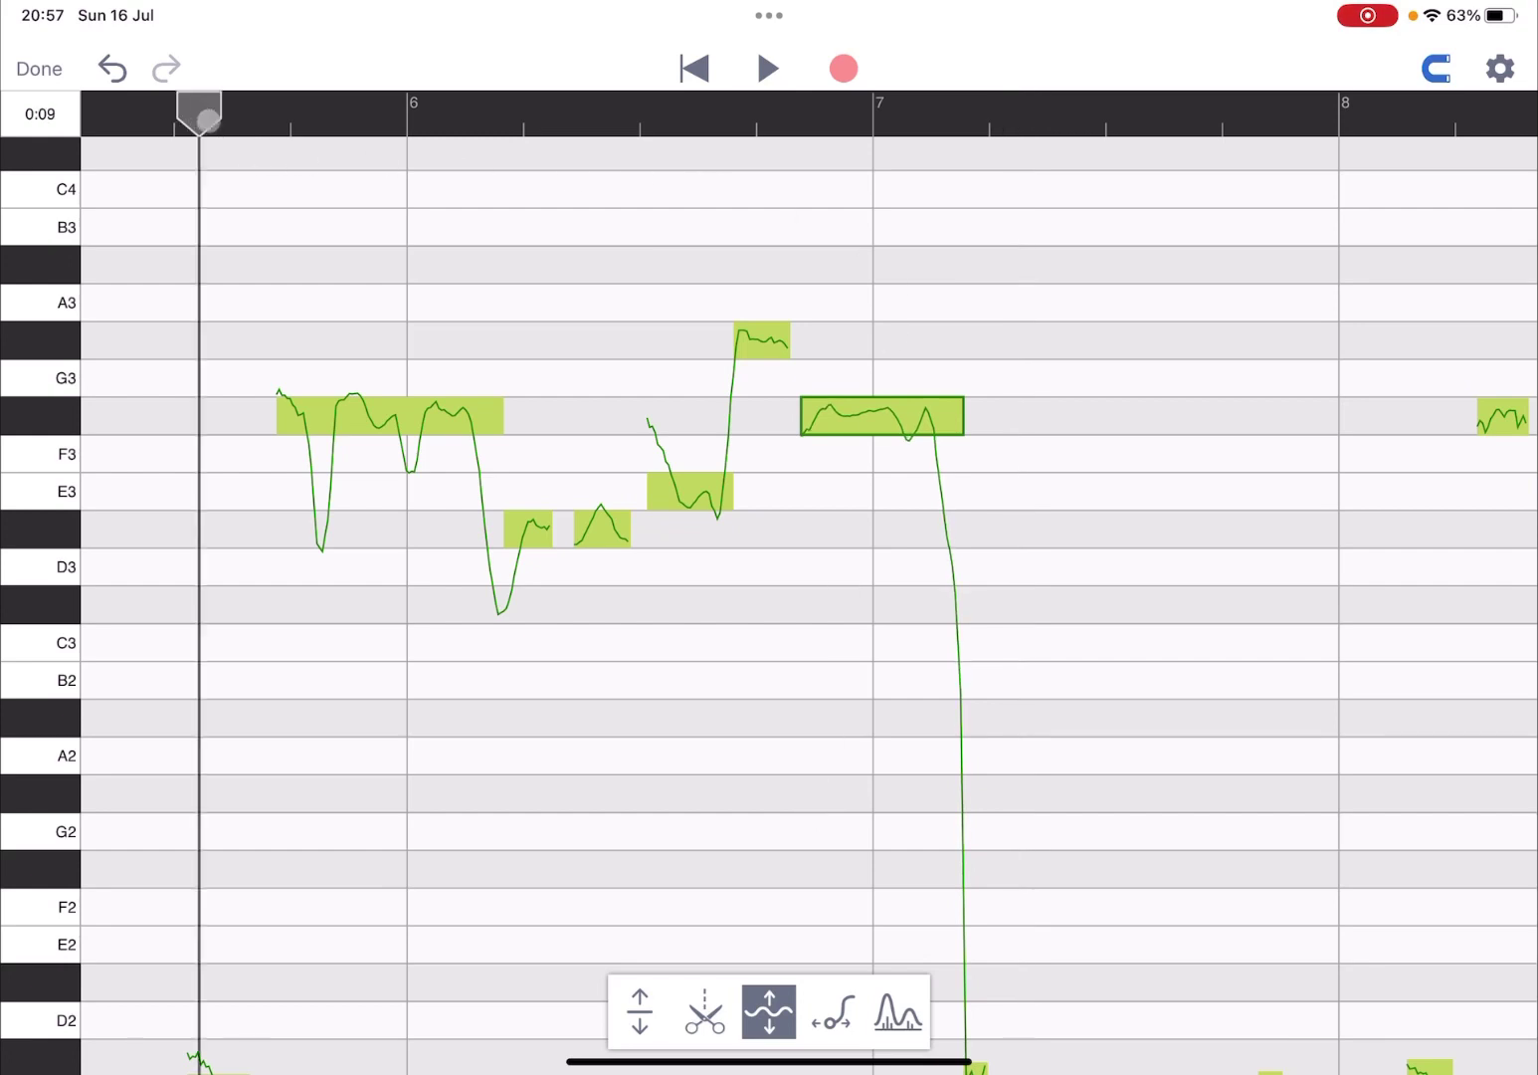
{"action": "left_click", "coordinate": [765, 68]}
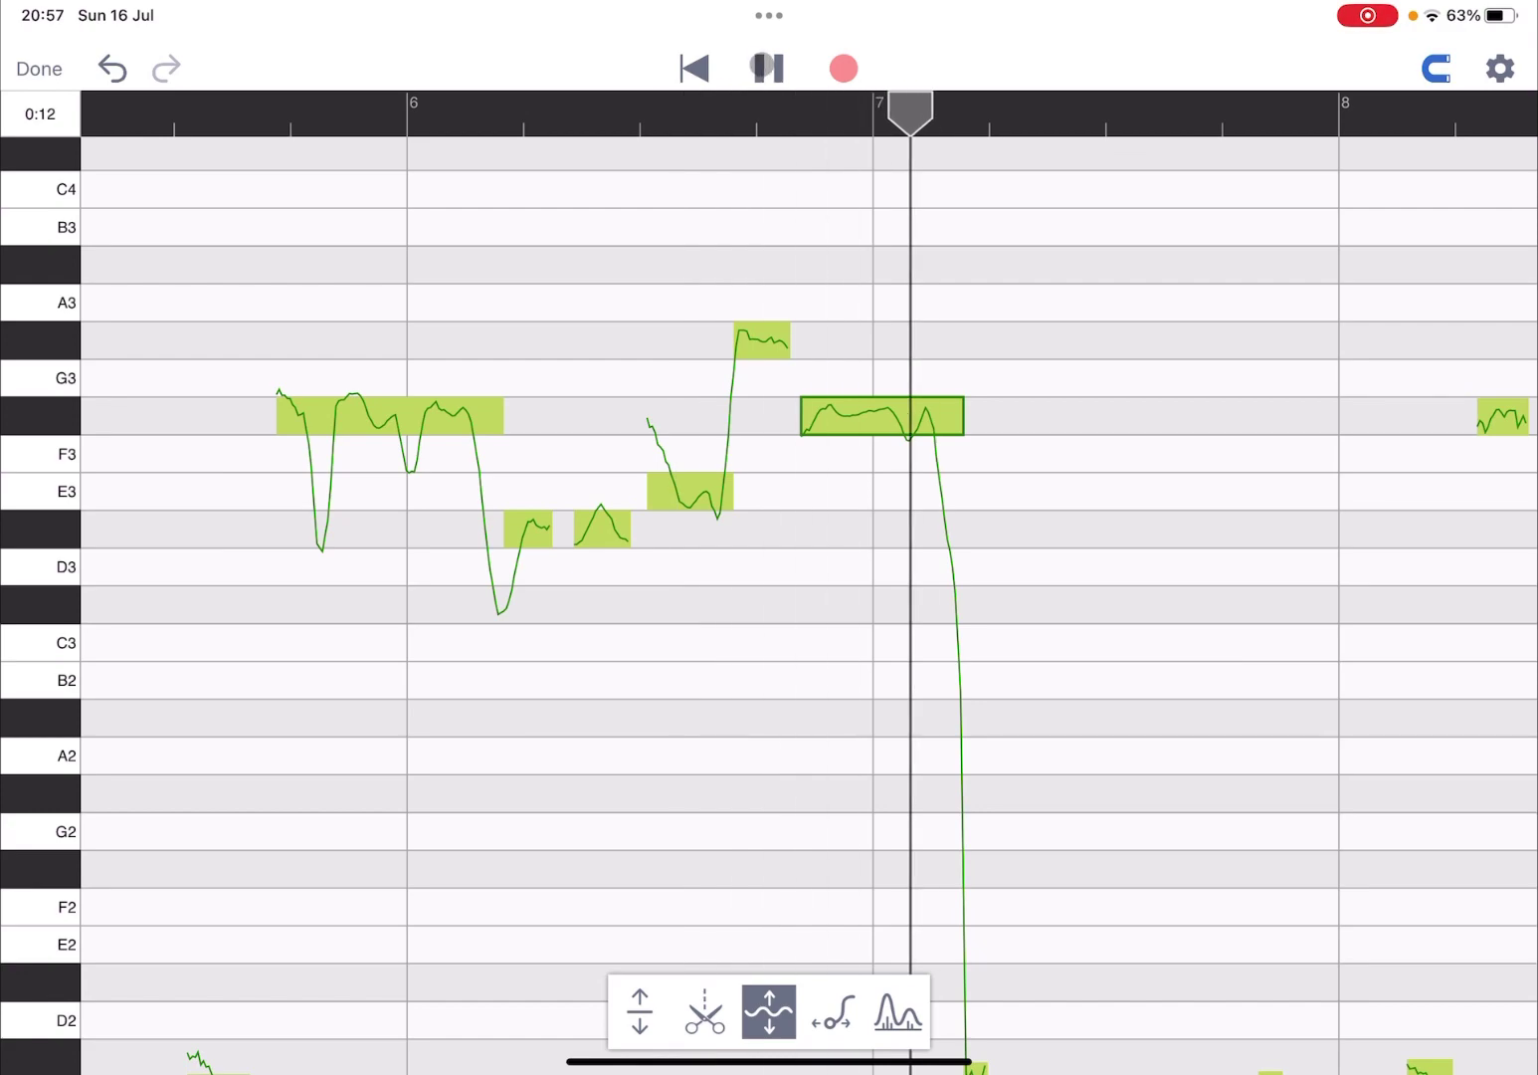
Step: Audition the phrase from bar 8, then select the longer F#3 note after bar 8
{"action": "left_click", "coordinate": [766, 67]}
{"action": "scroll", "coordinate": [770, 577], "scroll_direction": "right", "scroll_amount": 10}
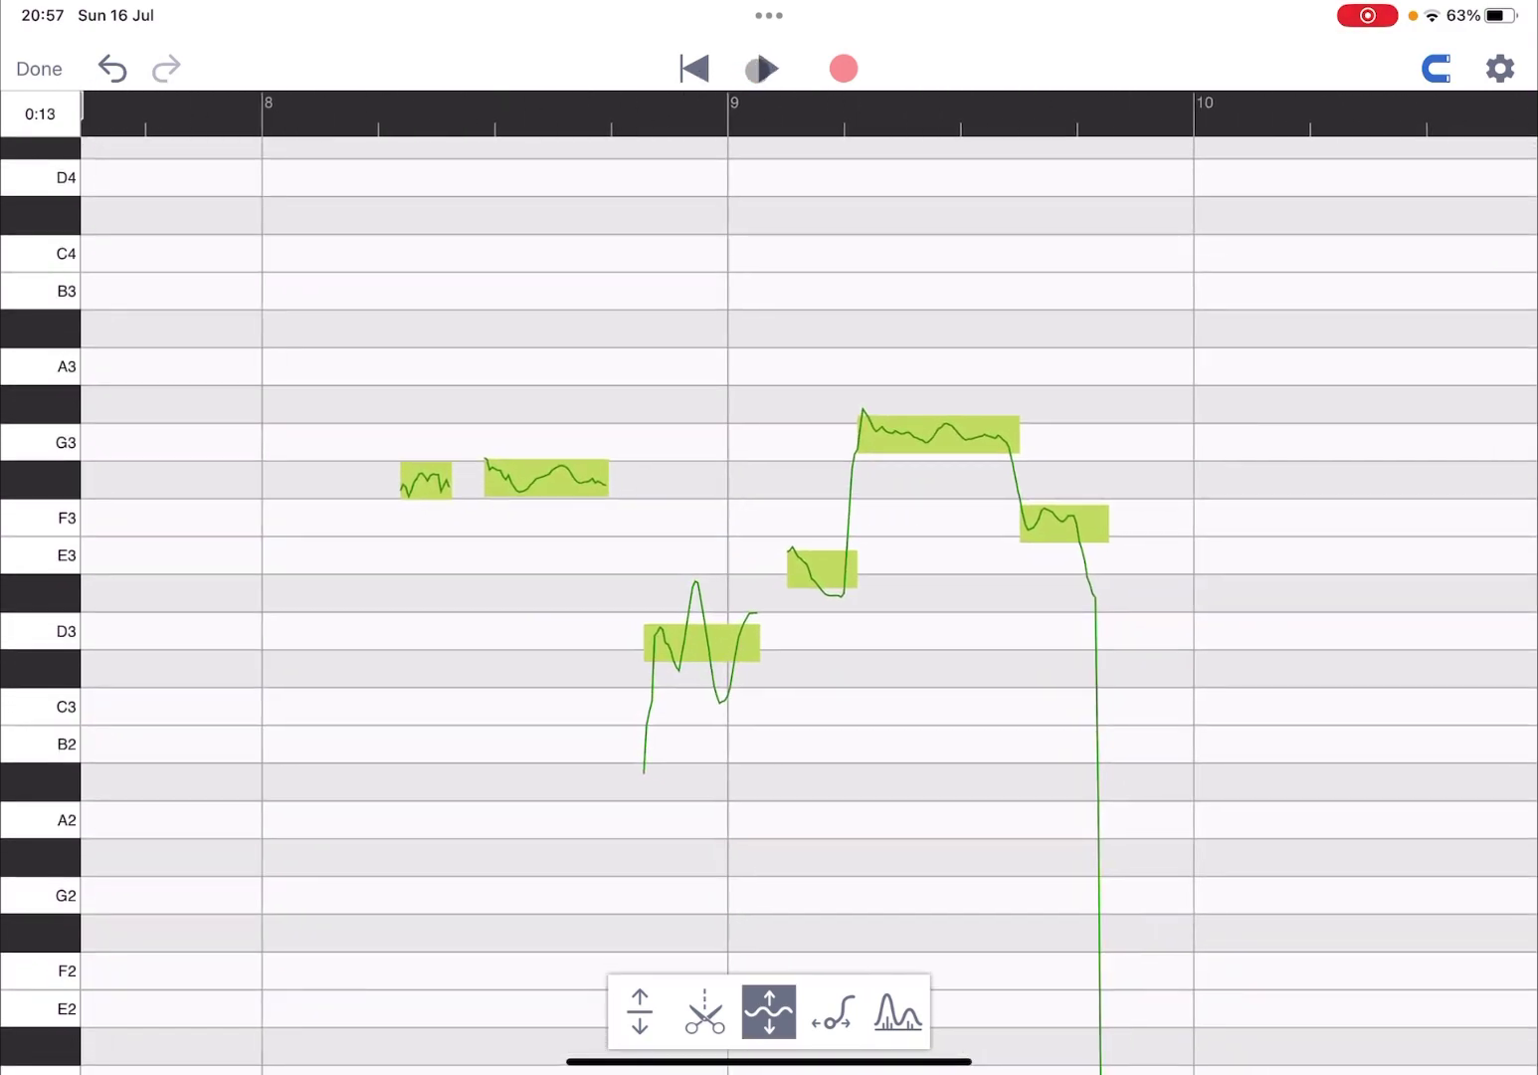
{"action": "left_click_drag", "start_coordinate": [405, 120], "coordinate": [376, 107]}
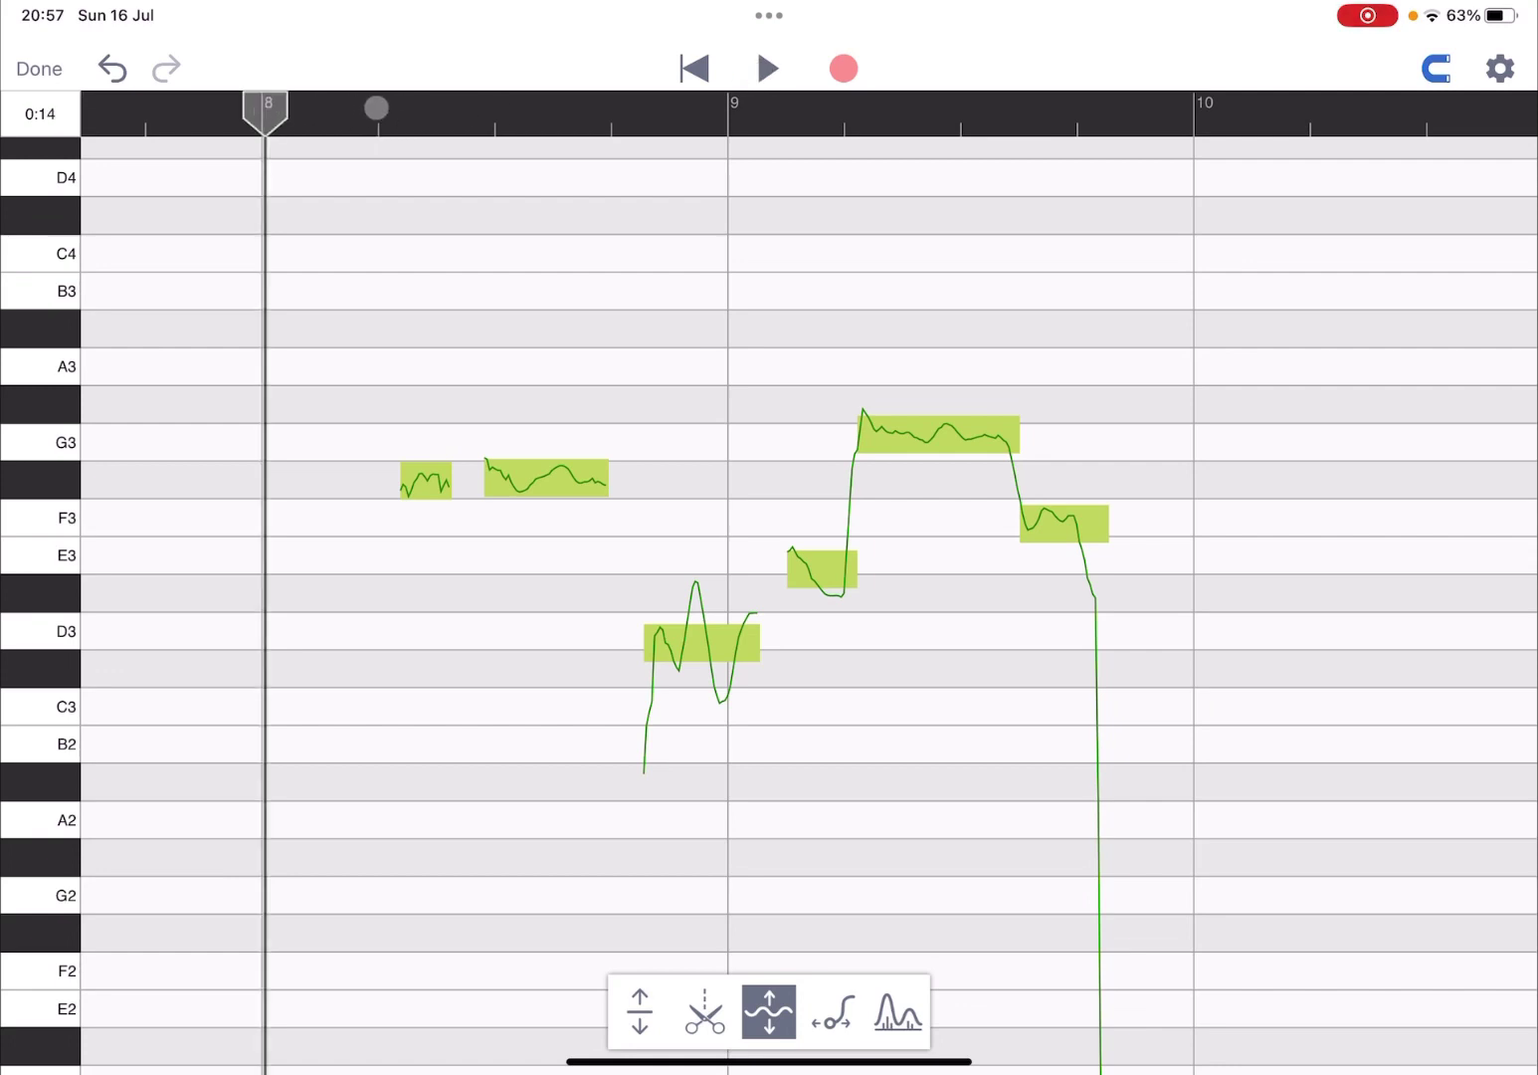
{"action": "left_click", "coordinate": [768, 70]}
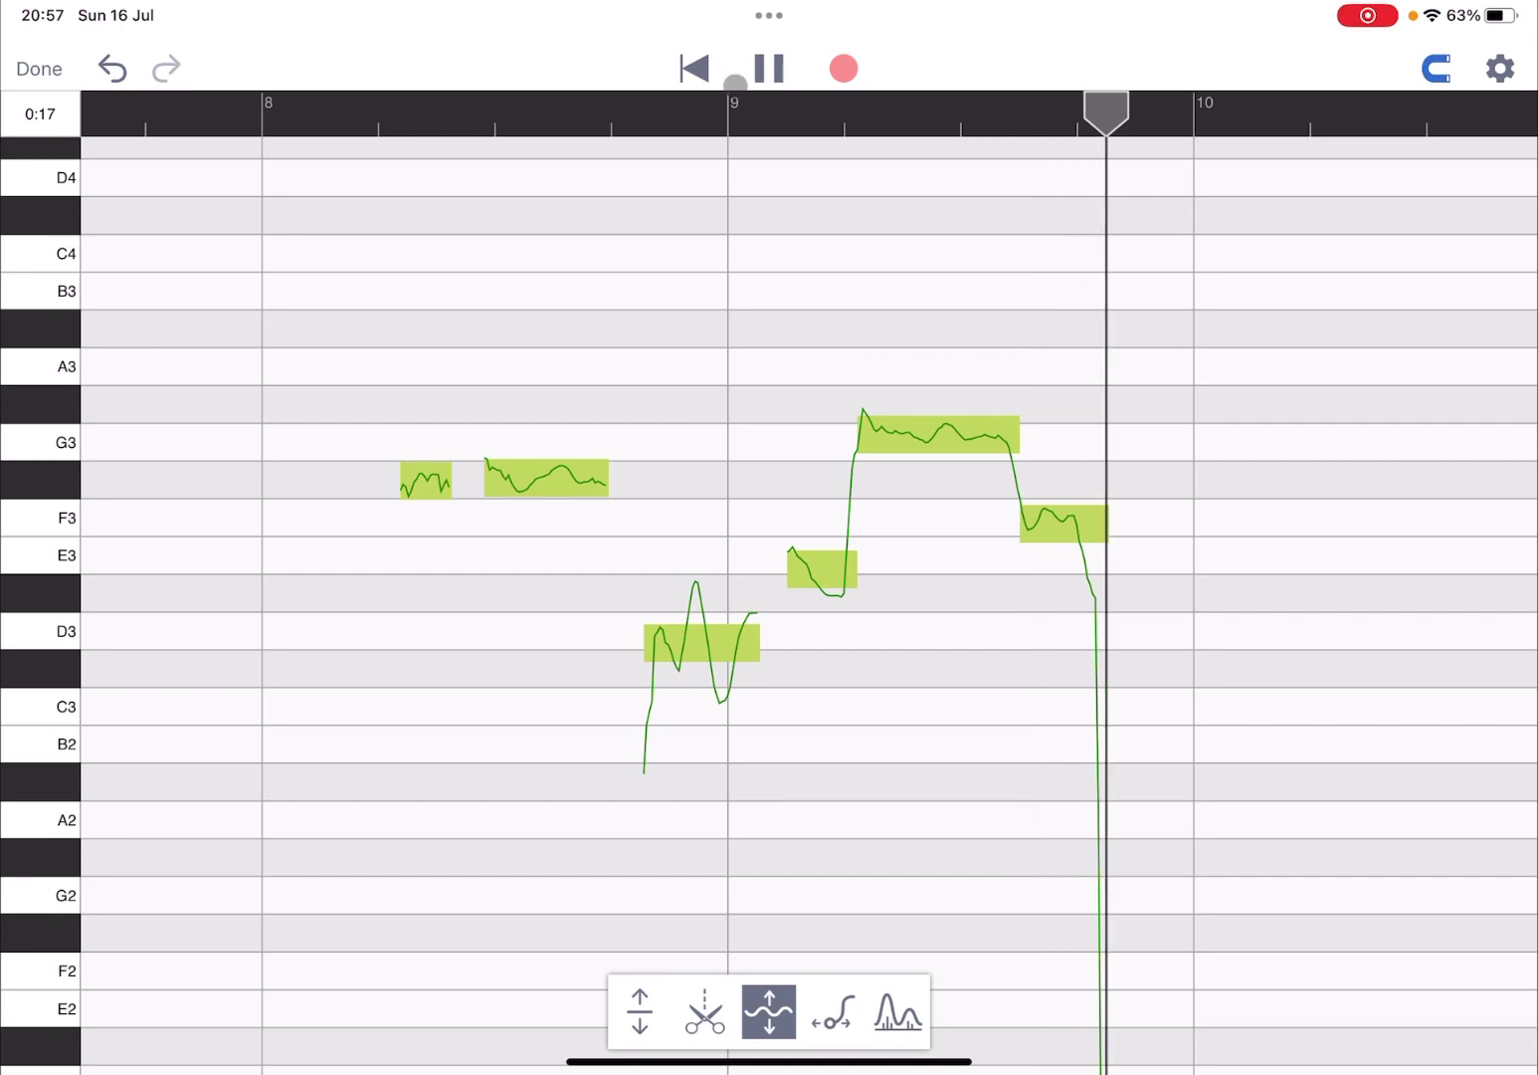
{"action": "left_click", "coordinate": [766, 69]}
{"action": "left_click", "coordinate": [509, 482]}
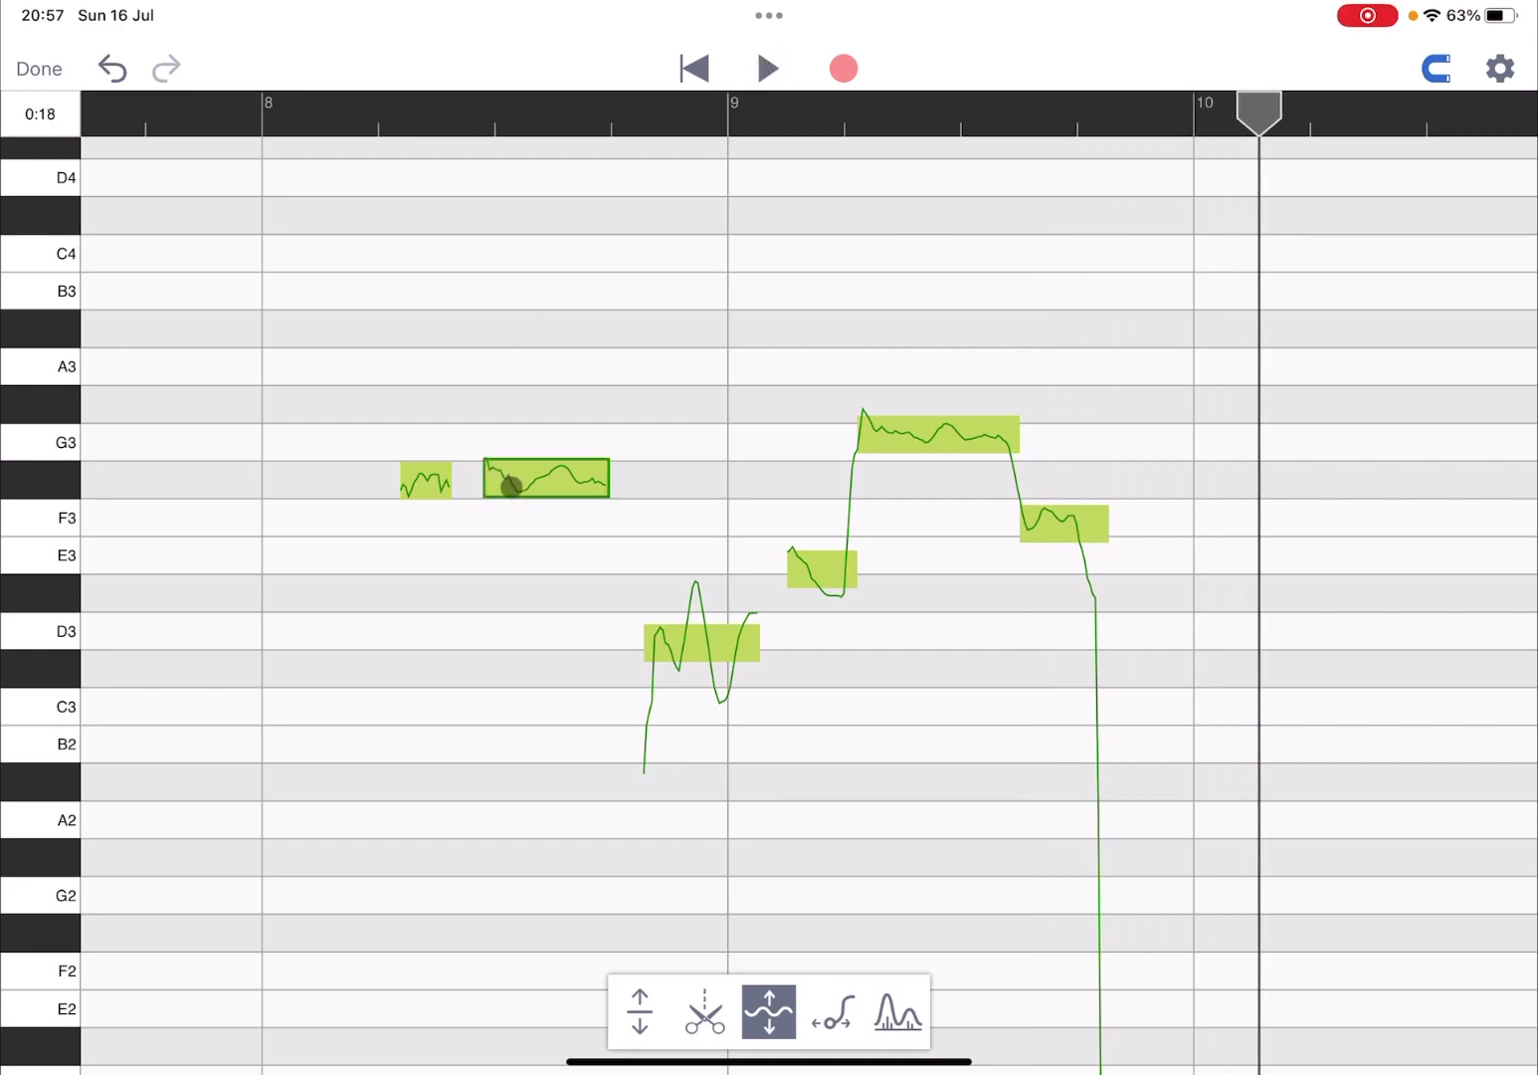
Step: Retune D3 to C#3, E3 to D#3, G3 to G#3 and F3 to E3, then play from bar 8
{"action": "left_click", "coordinate": [640, 1010]}
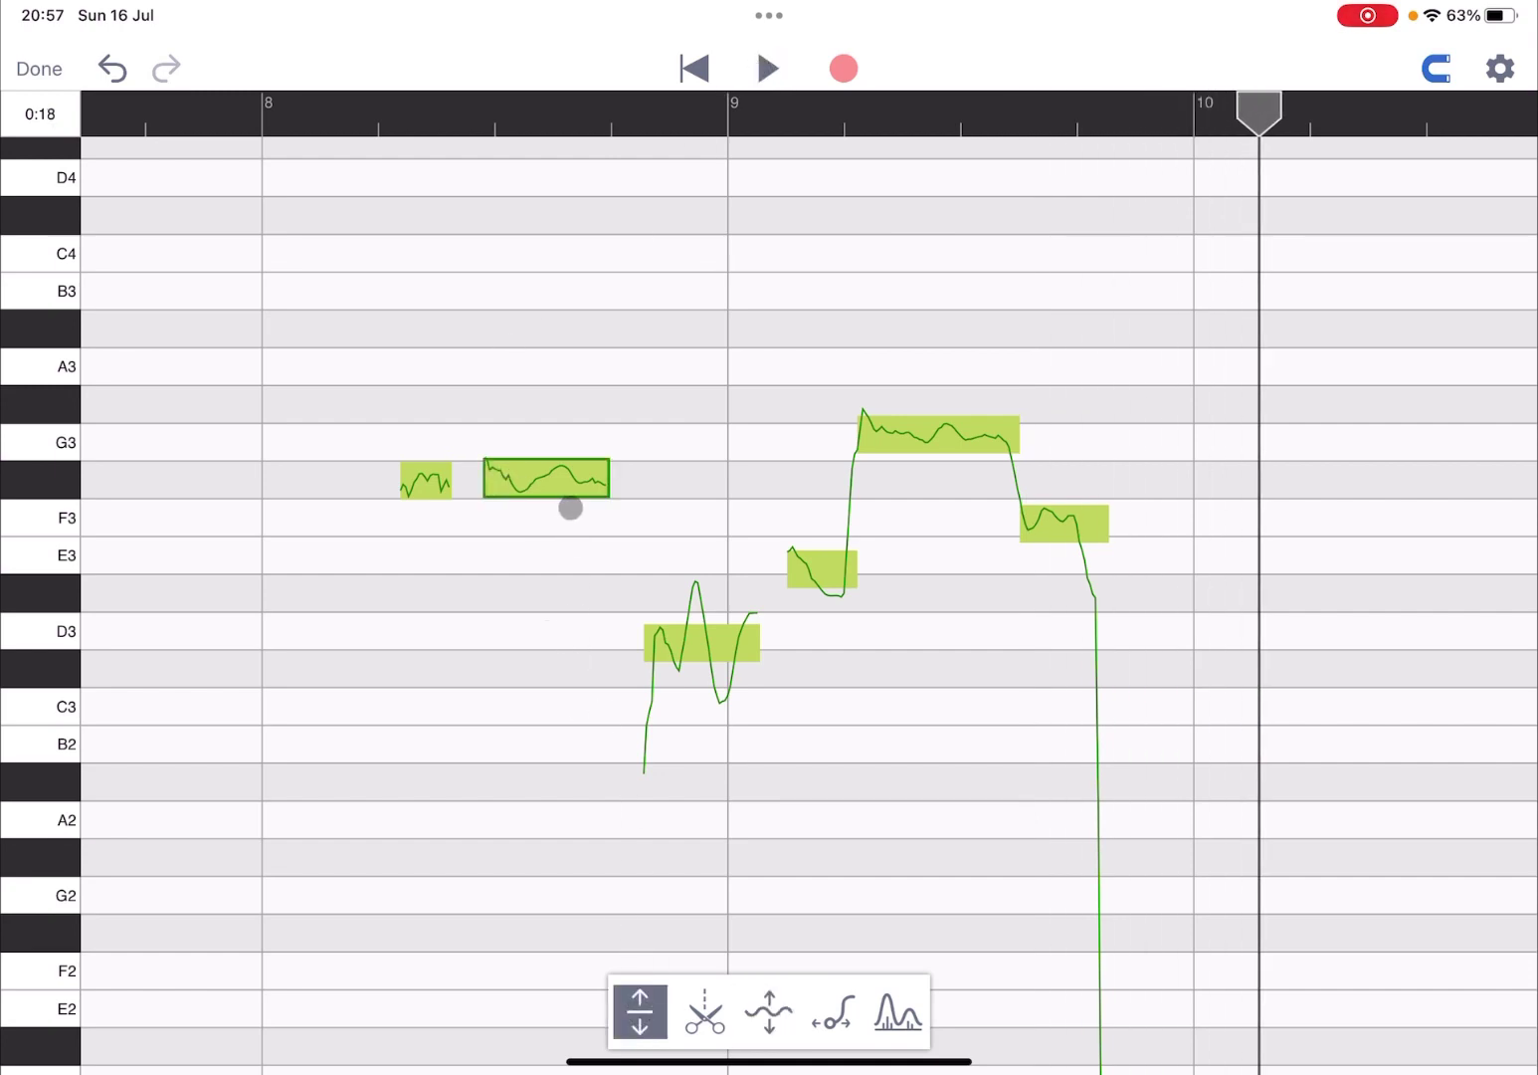
{"action": "mouse_move", "coordinate": [548, 490]}
{"action": "left_mouse_down"}
{"action": "mouse_move", "coordinate": [543, 505]}
{"action": "mouse_move", "coordinate": [545, 492]}
{"action": "left_mouse_up"}
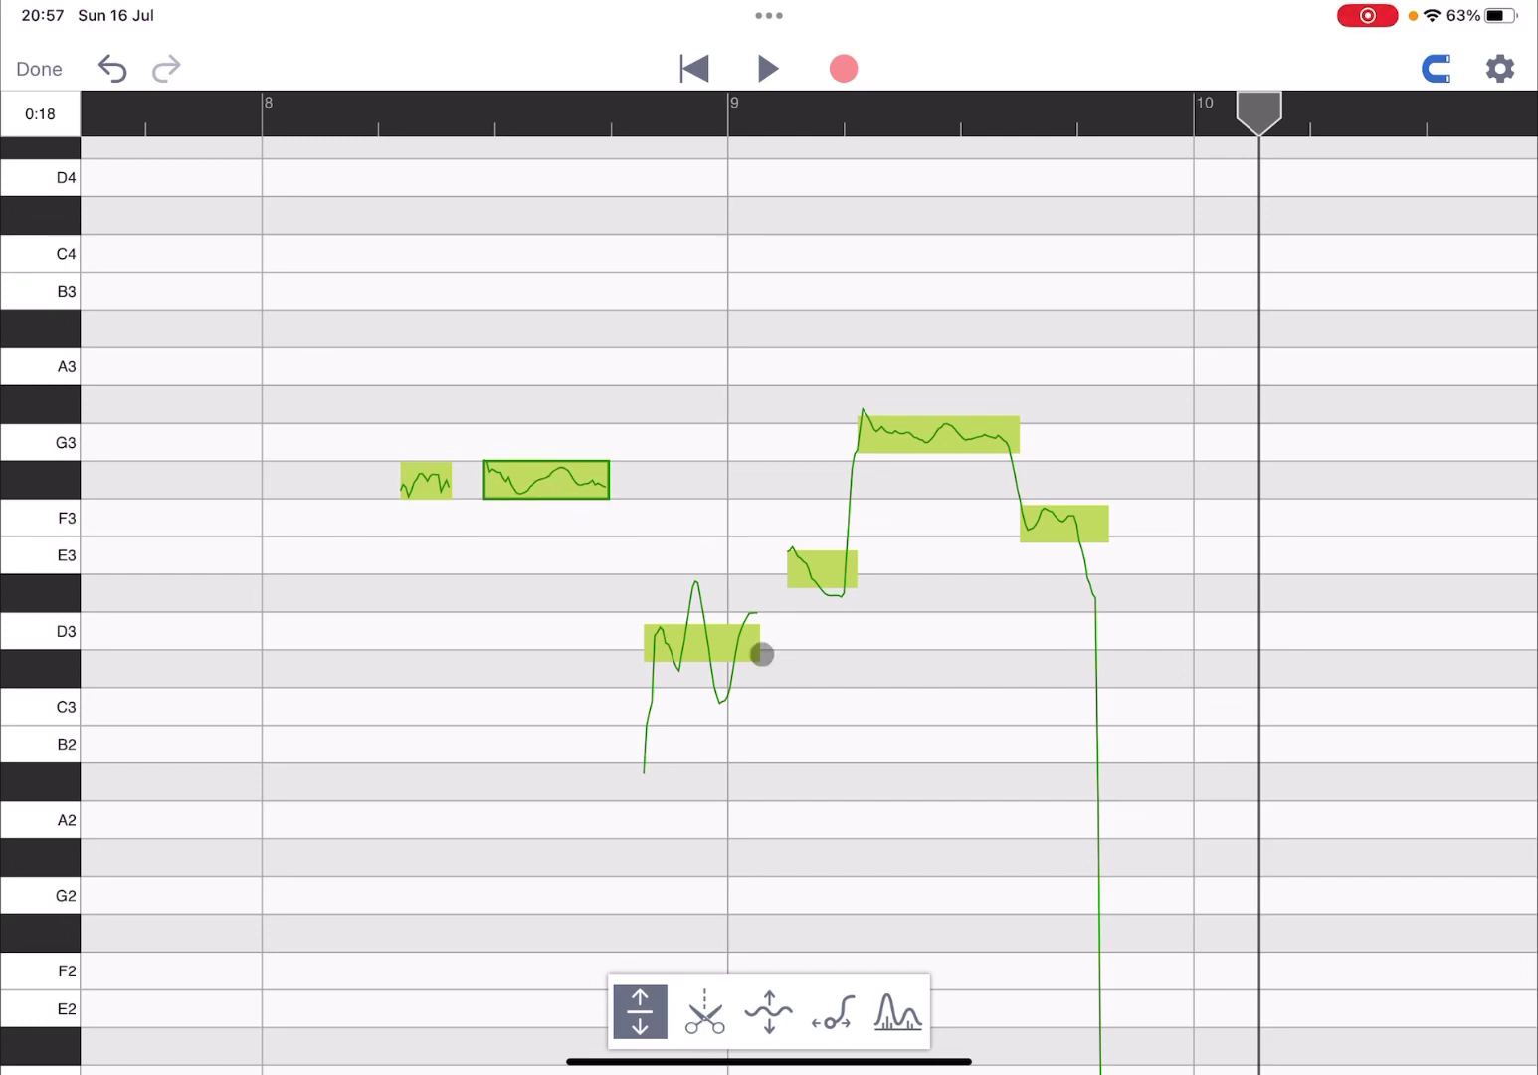
{"action": "left_click_drag", "start_coordinate": [706, 643], "coordinate": [705, 662]}
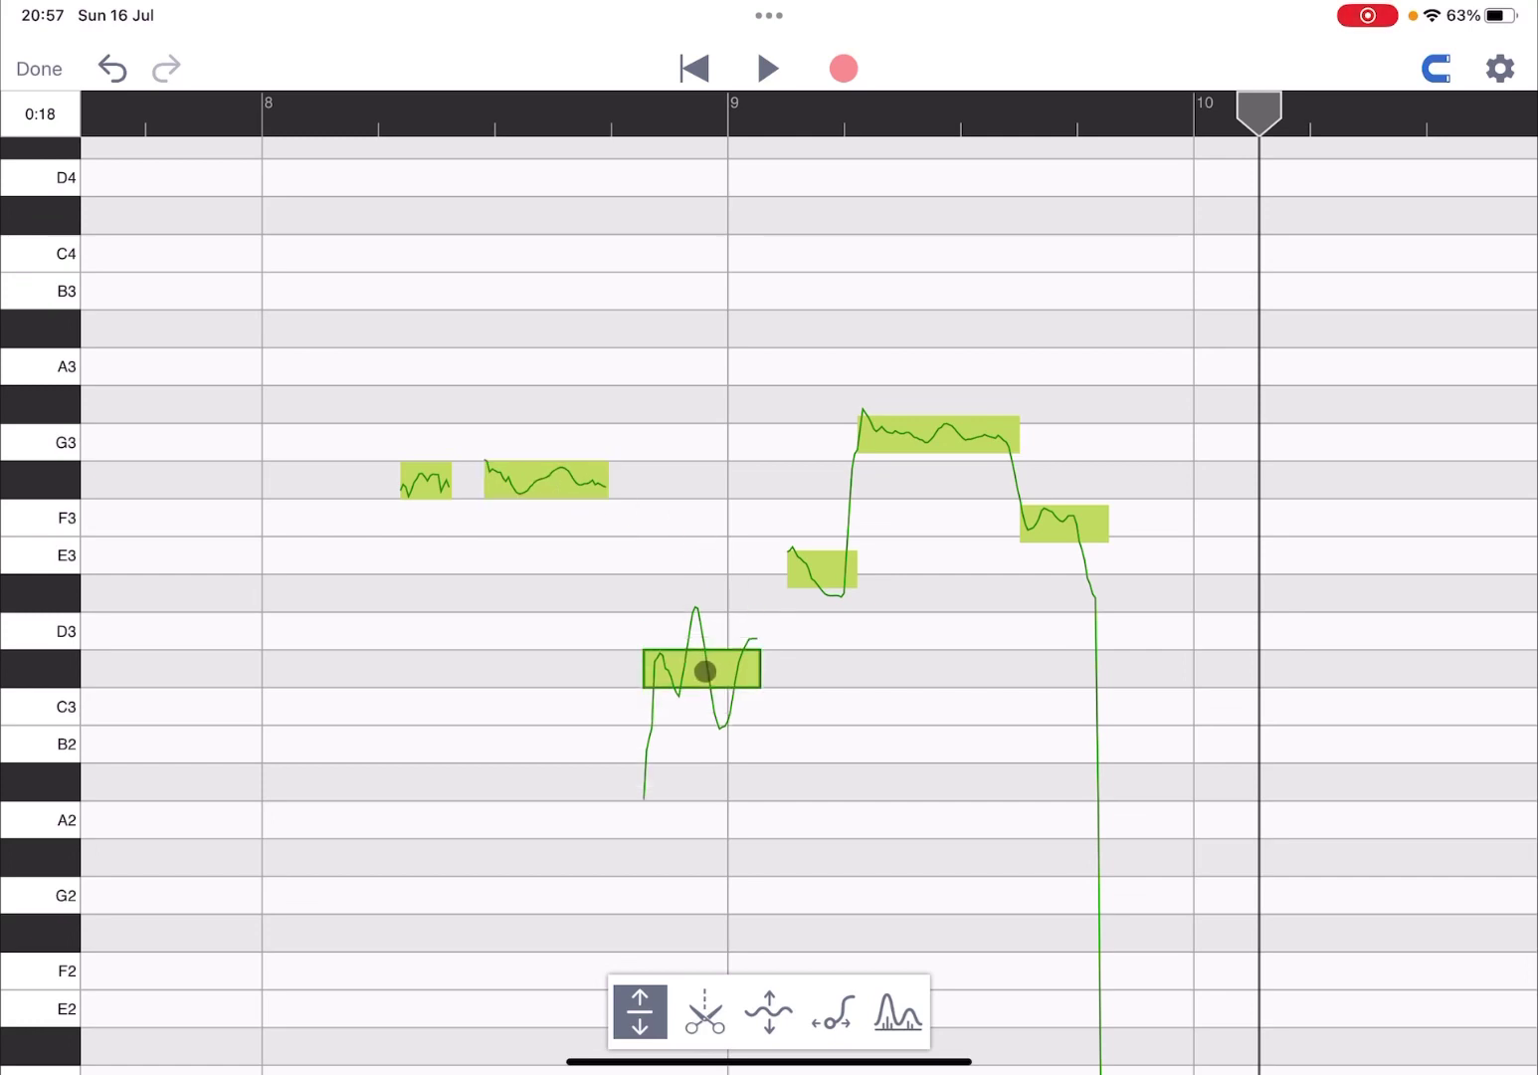
{"action": "left_click_drag", "start_coordinate": [816, 580], "coordinate": [816, 602]}
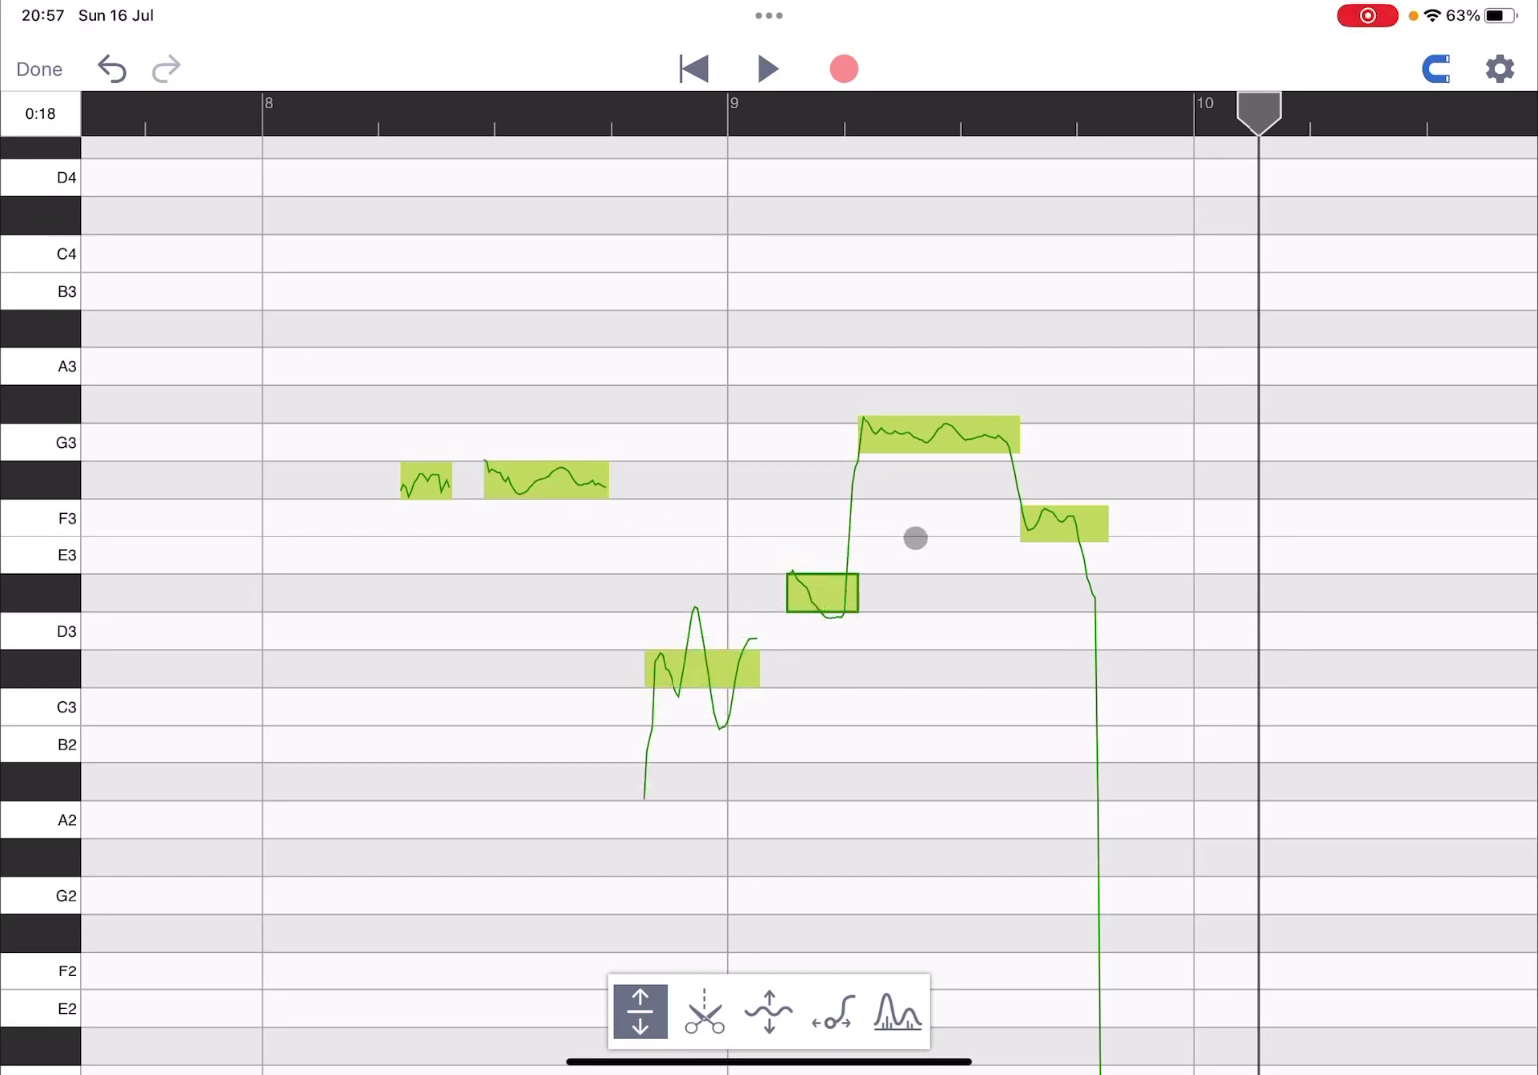
{"action": "left_click_drag", "start_coordinate": [914, 439], "coordinate": [911, 420]}
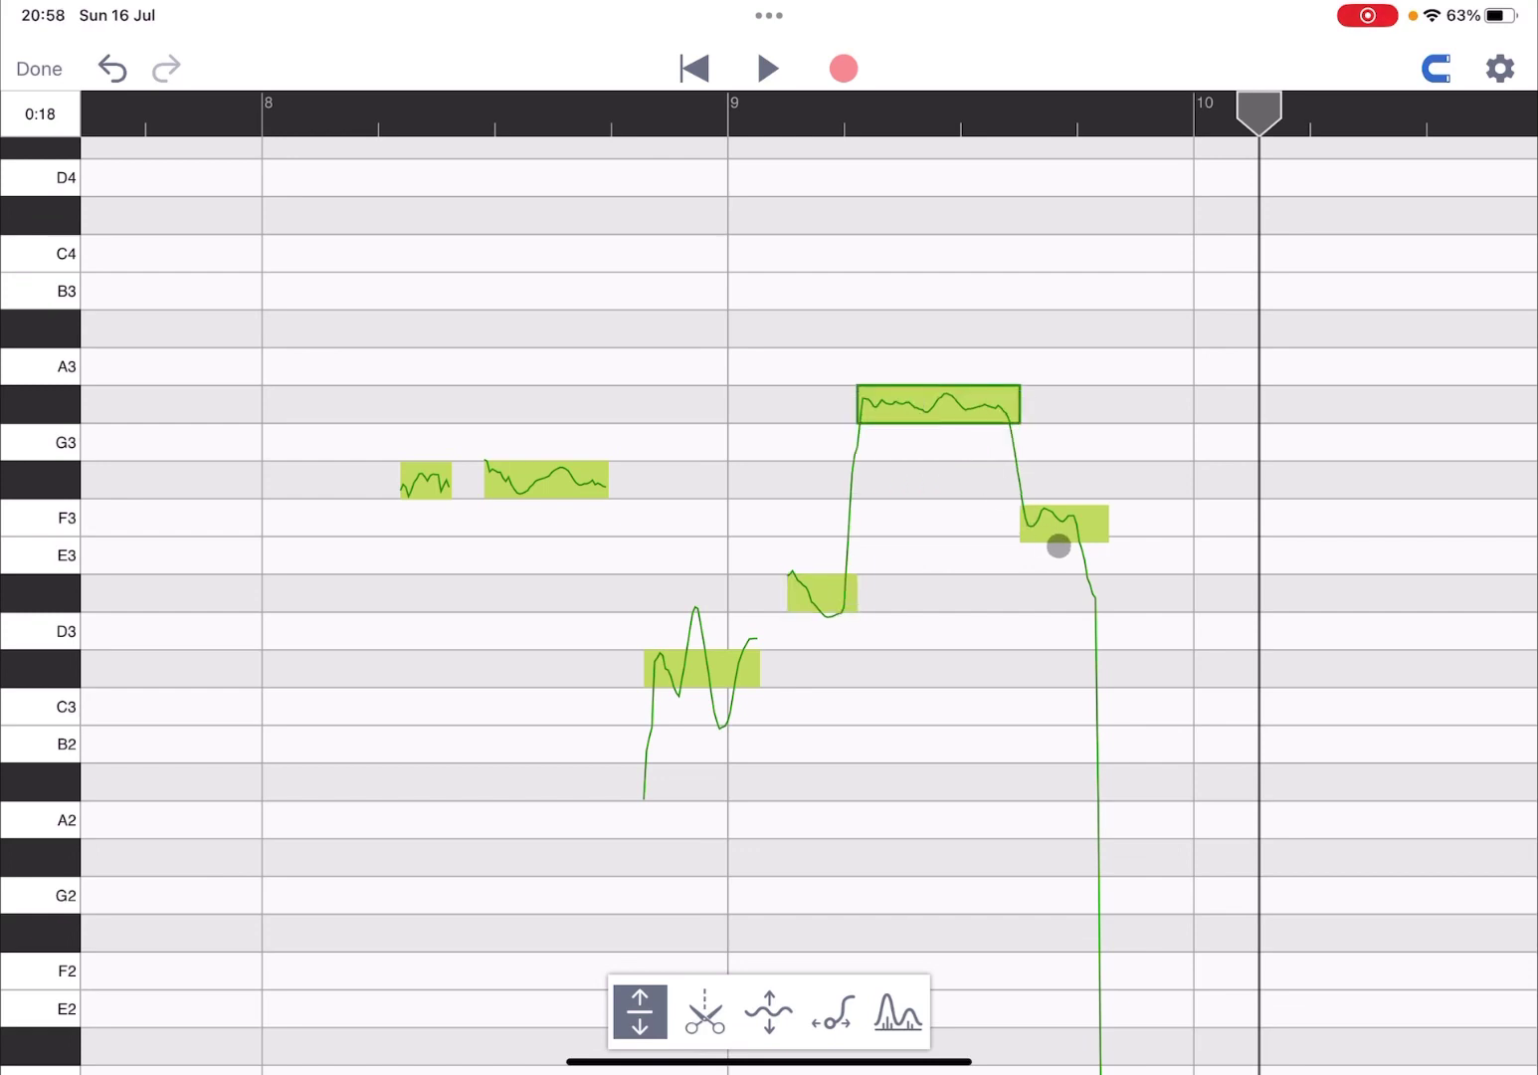
{"action": "left_click_drag", "start_coordinate": [1060, 523], "coordinate": [1063, 547]}
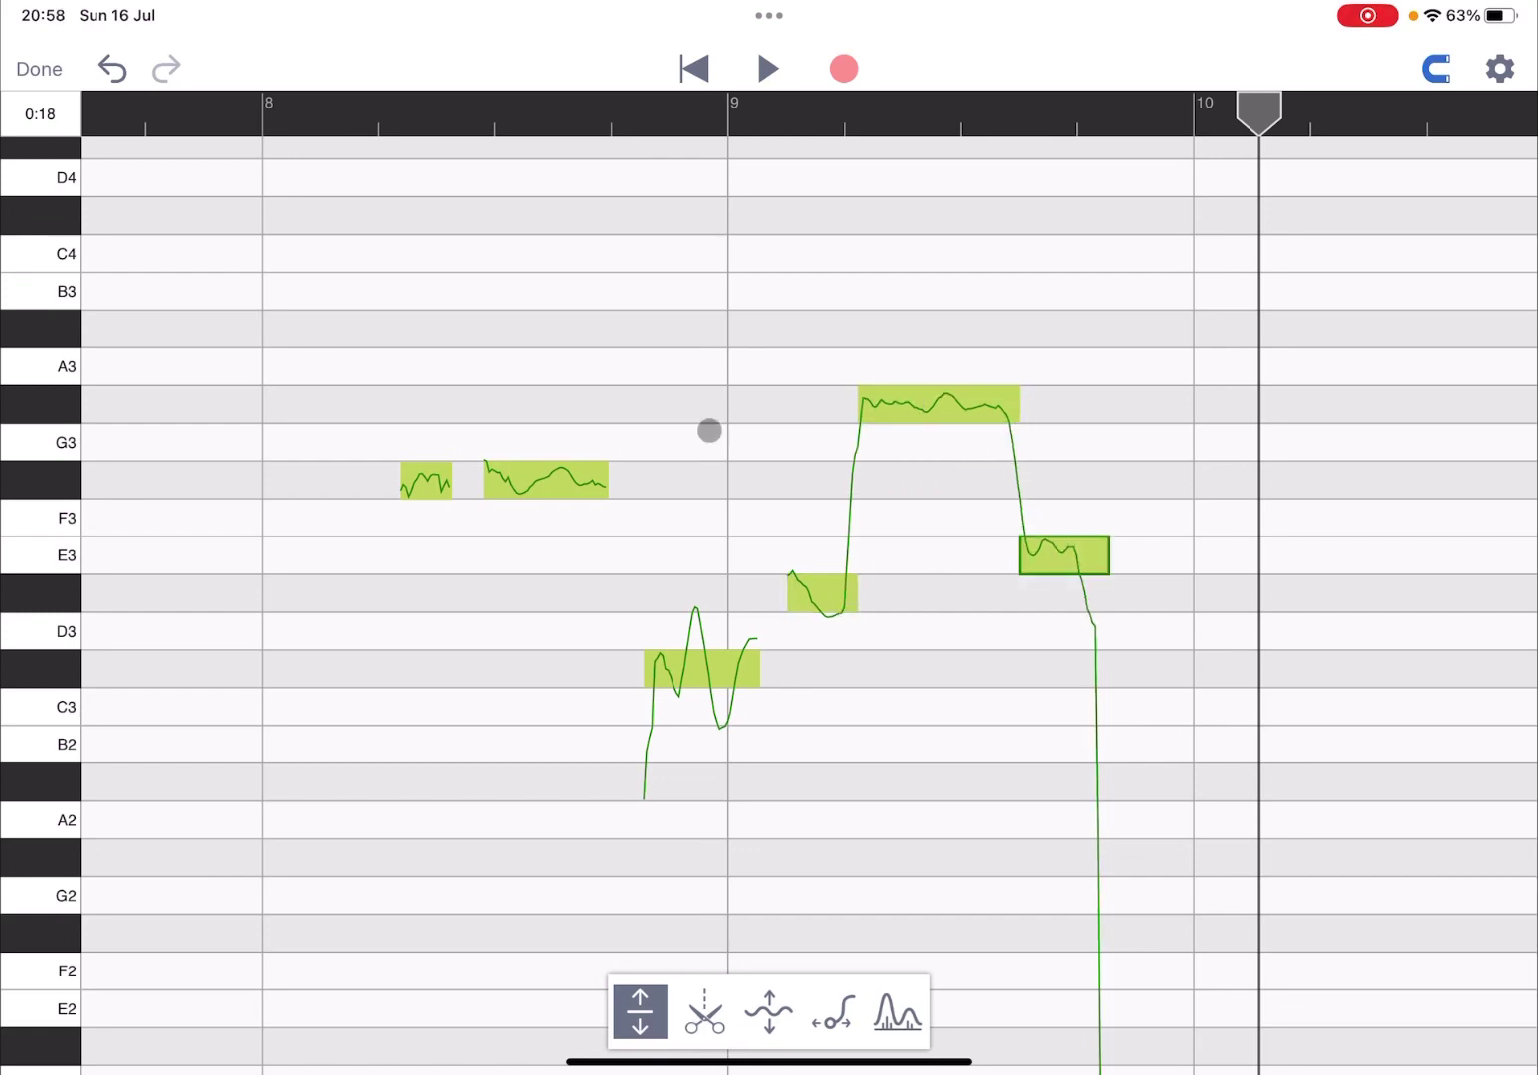
{"action": "left_click", "coordinate": [277, 121]}
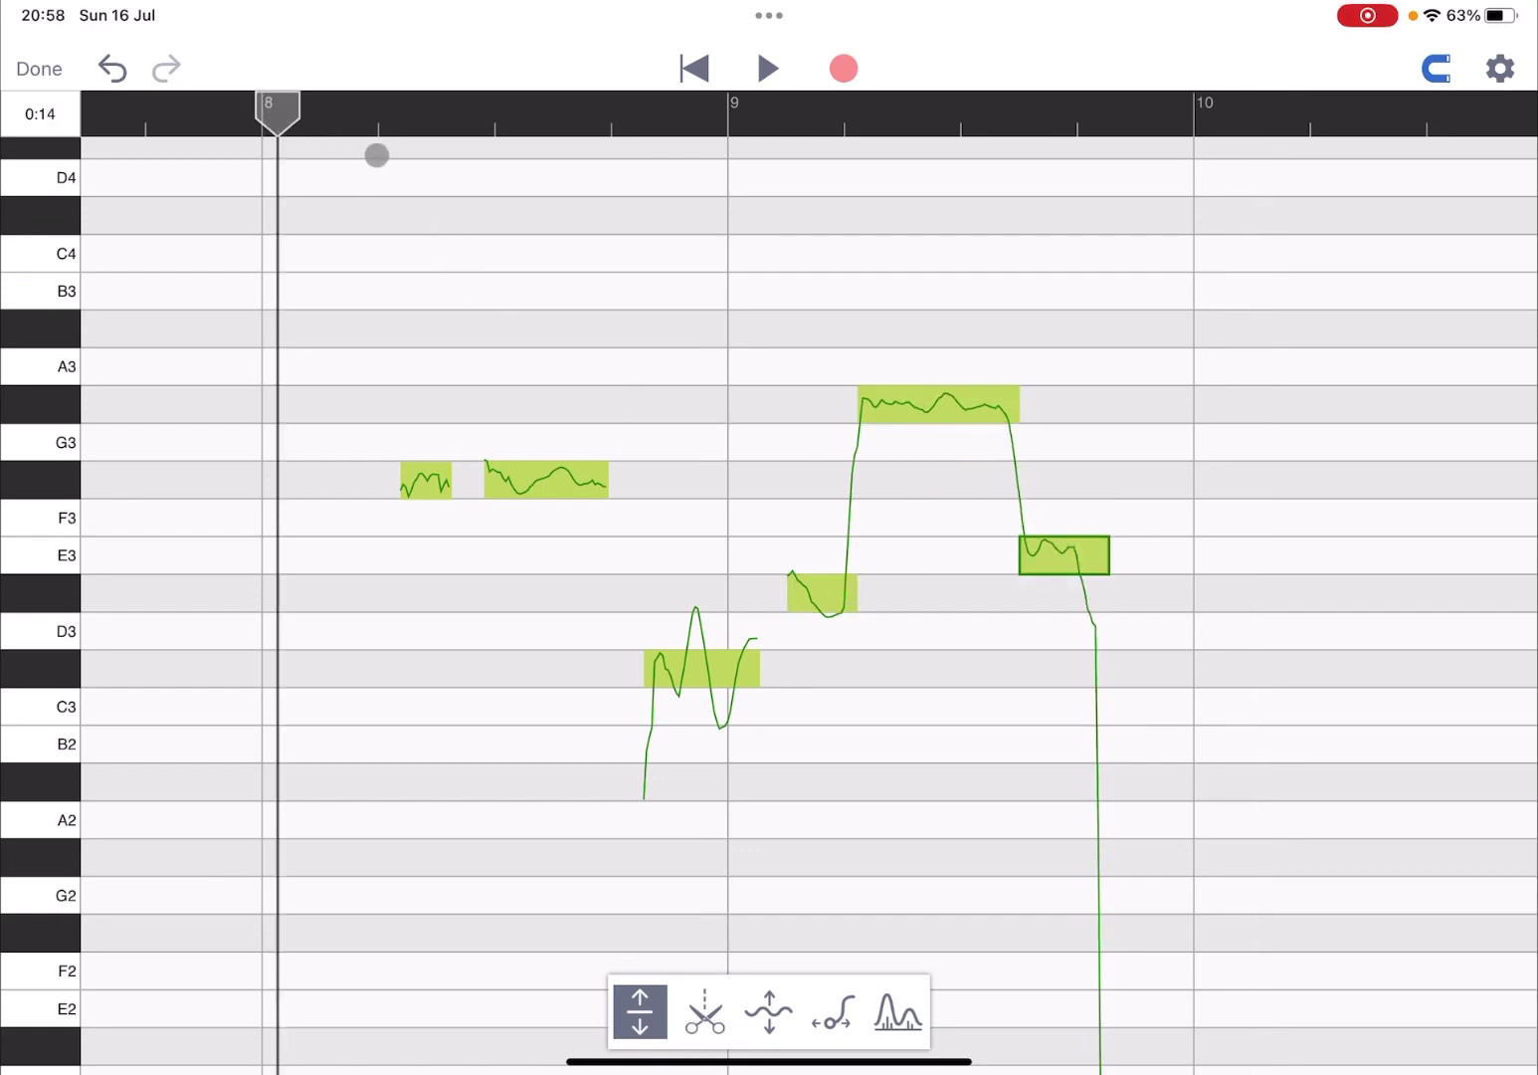
{"action": "left_click", "coordinate": [764, 70]}
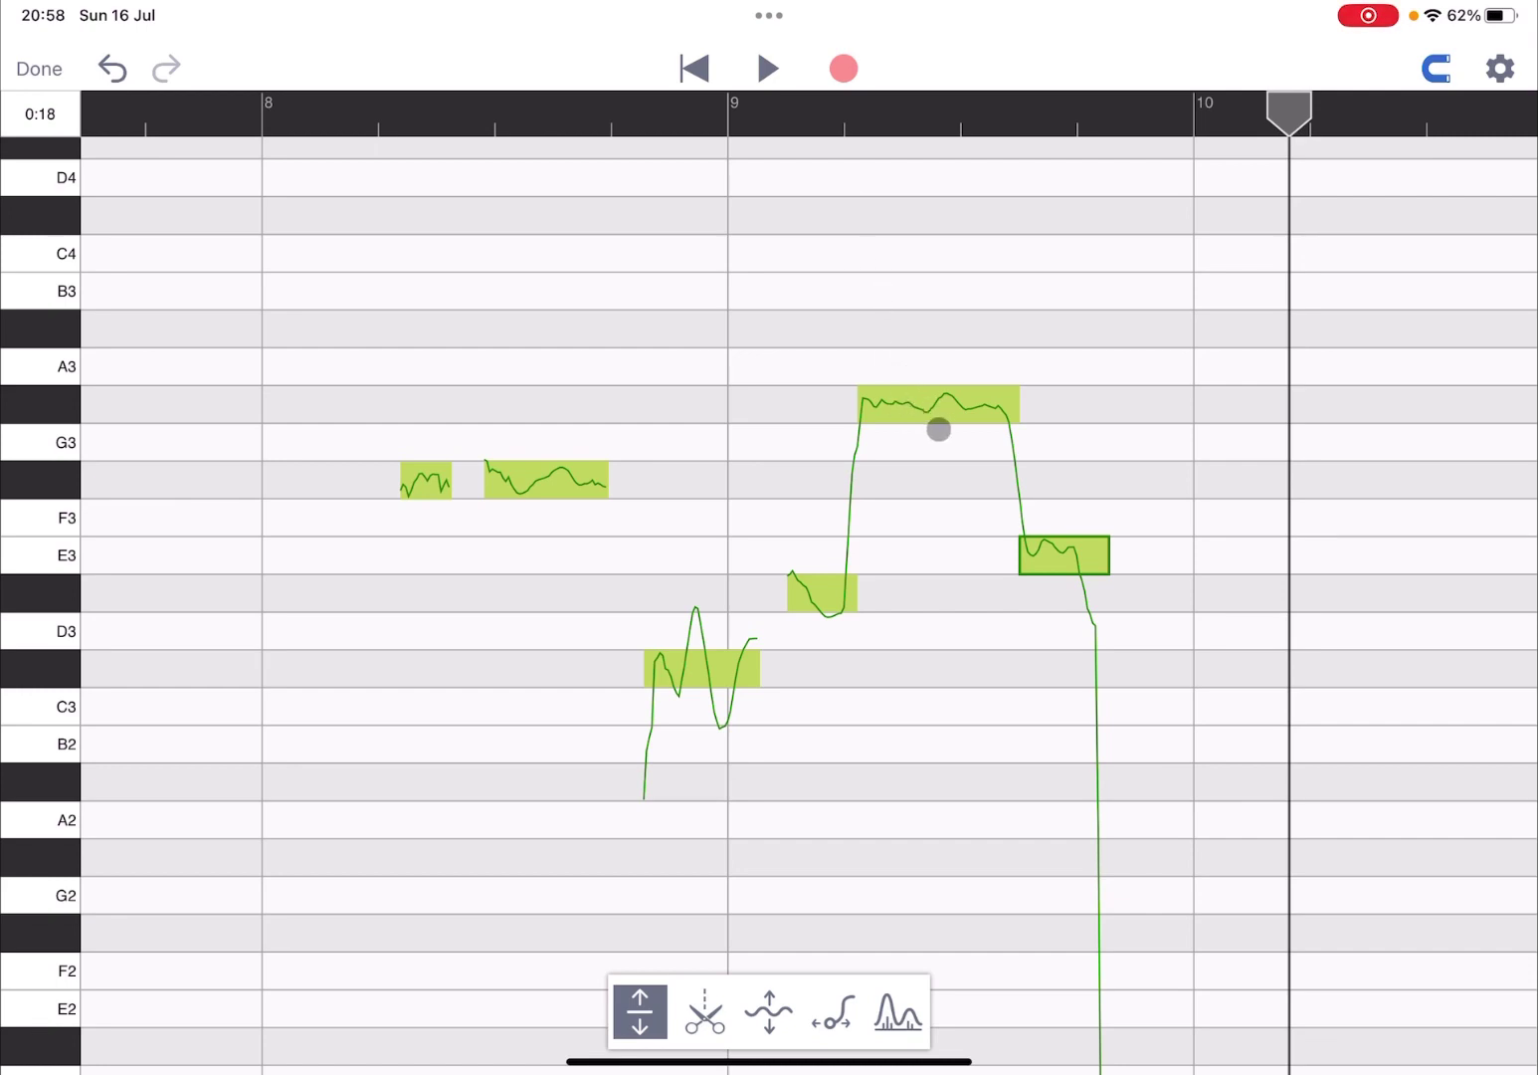
Step: Lower the long G#3 note to F#3 and replay the phrase from bar 8
{"action": "left_click_drag", "start_coordinate": [938, 430], "coordinate": [949, 485]}
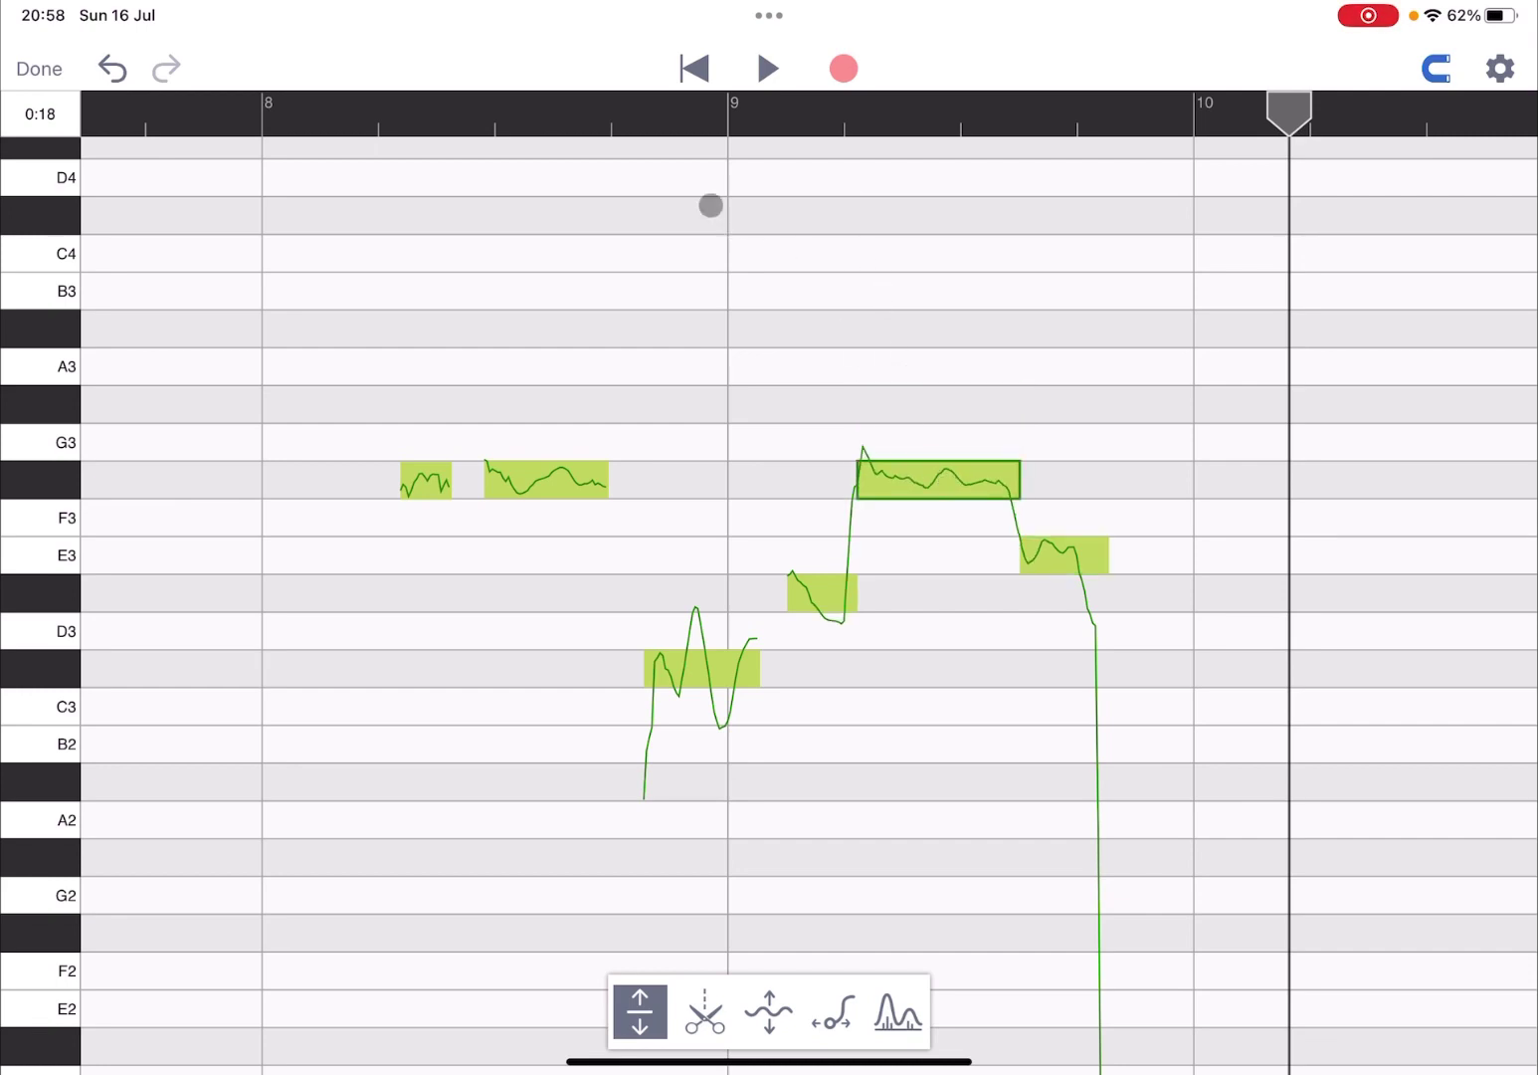
{"action": "left_click", "coordinate": [283, 120]}
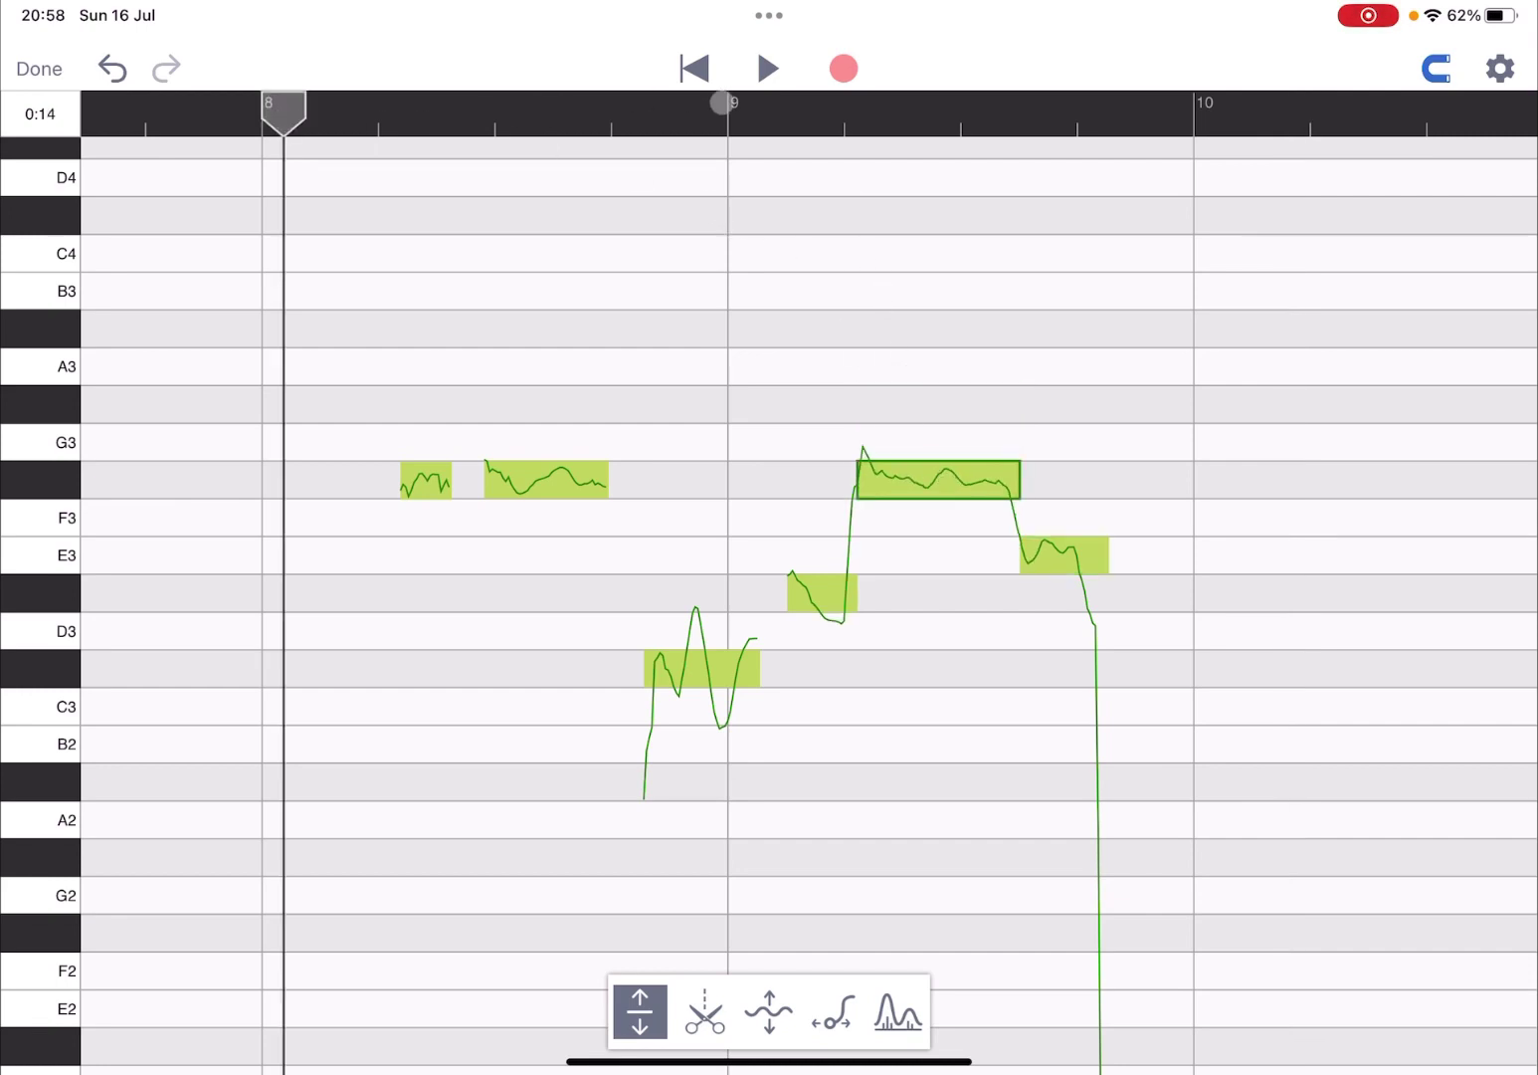
{"action": "left_click", "coordinate": [765, 68]}
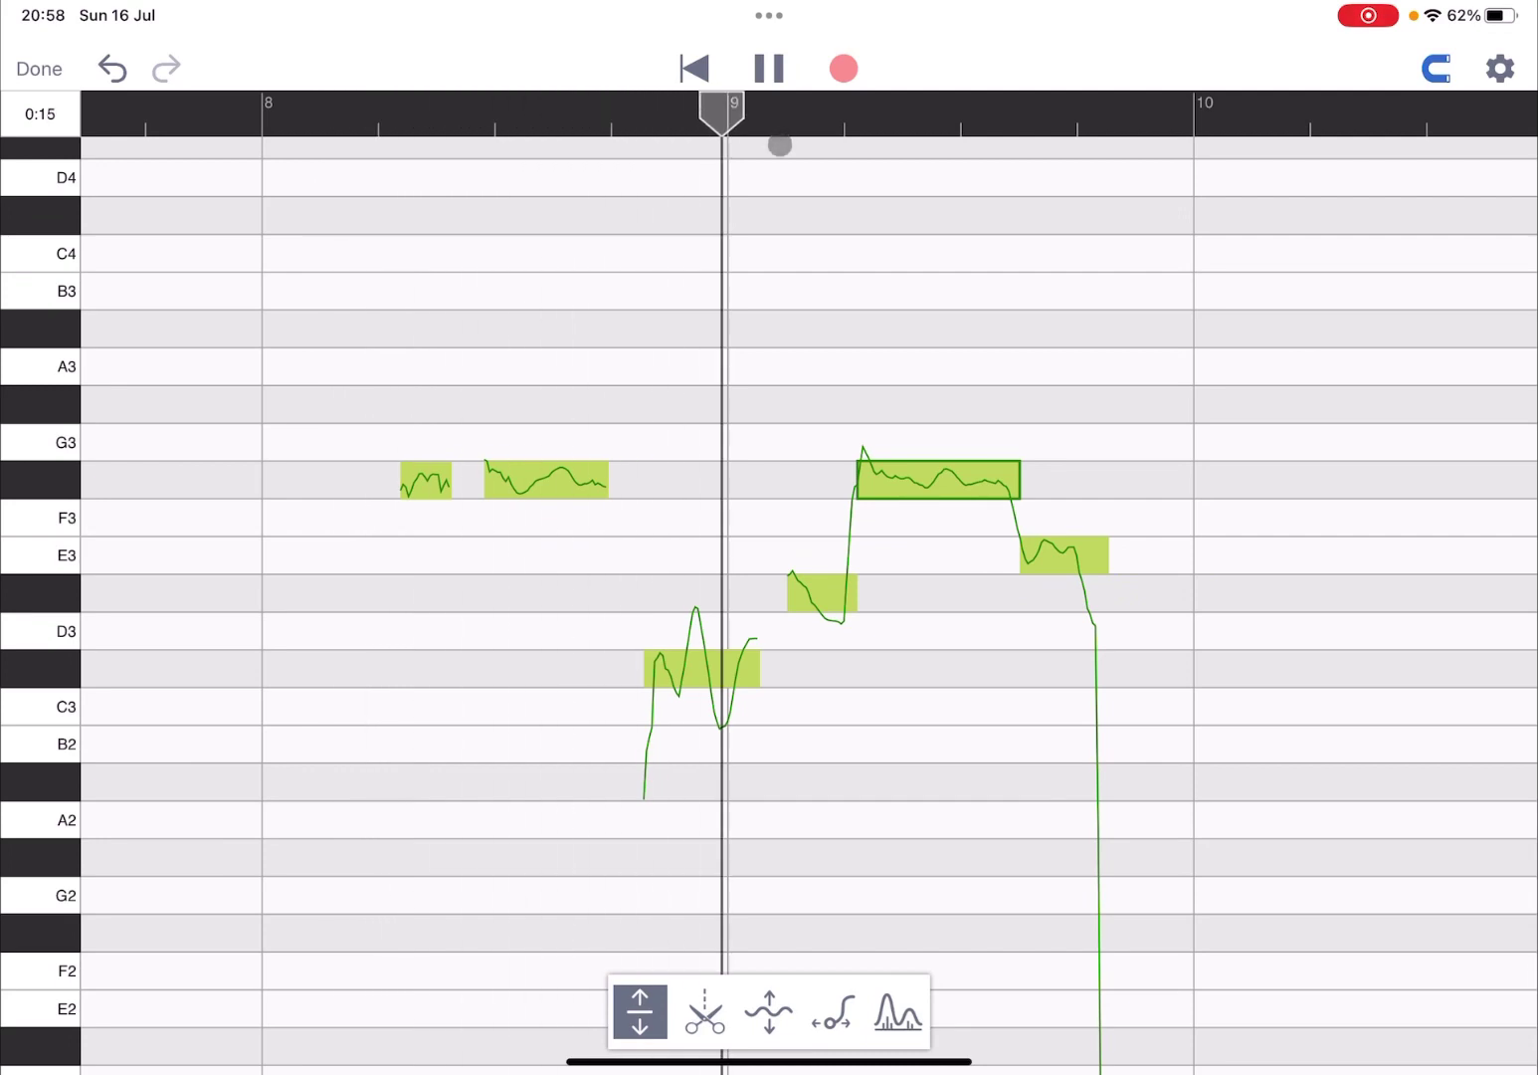
{"action": "left_click", "coordinate": [765, 69]}
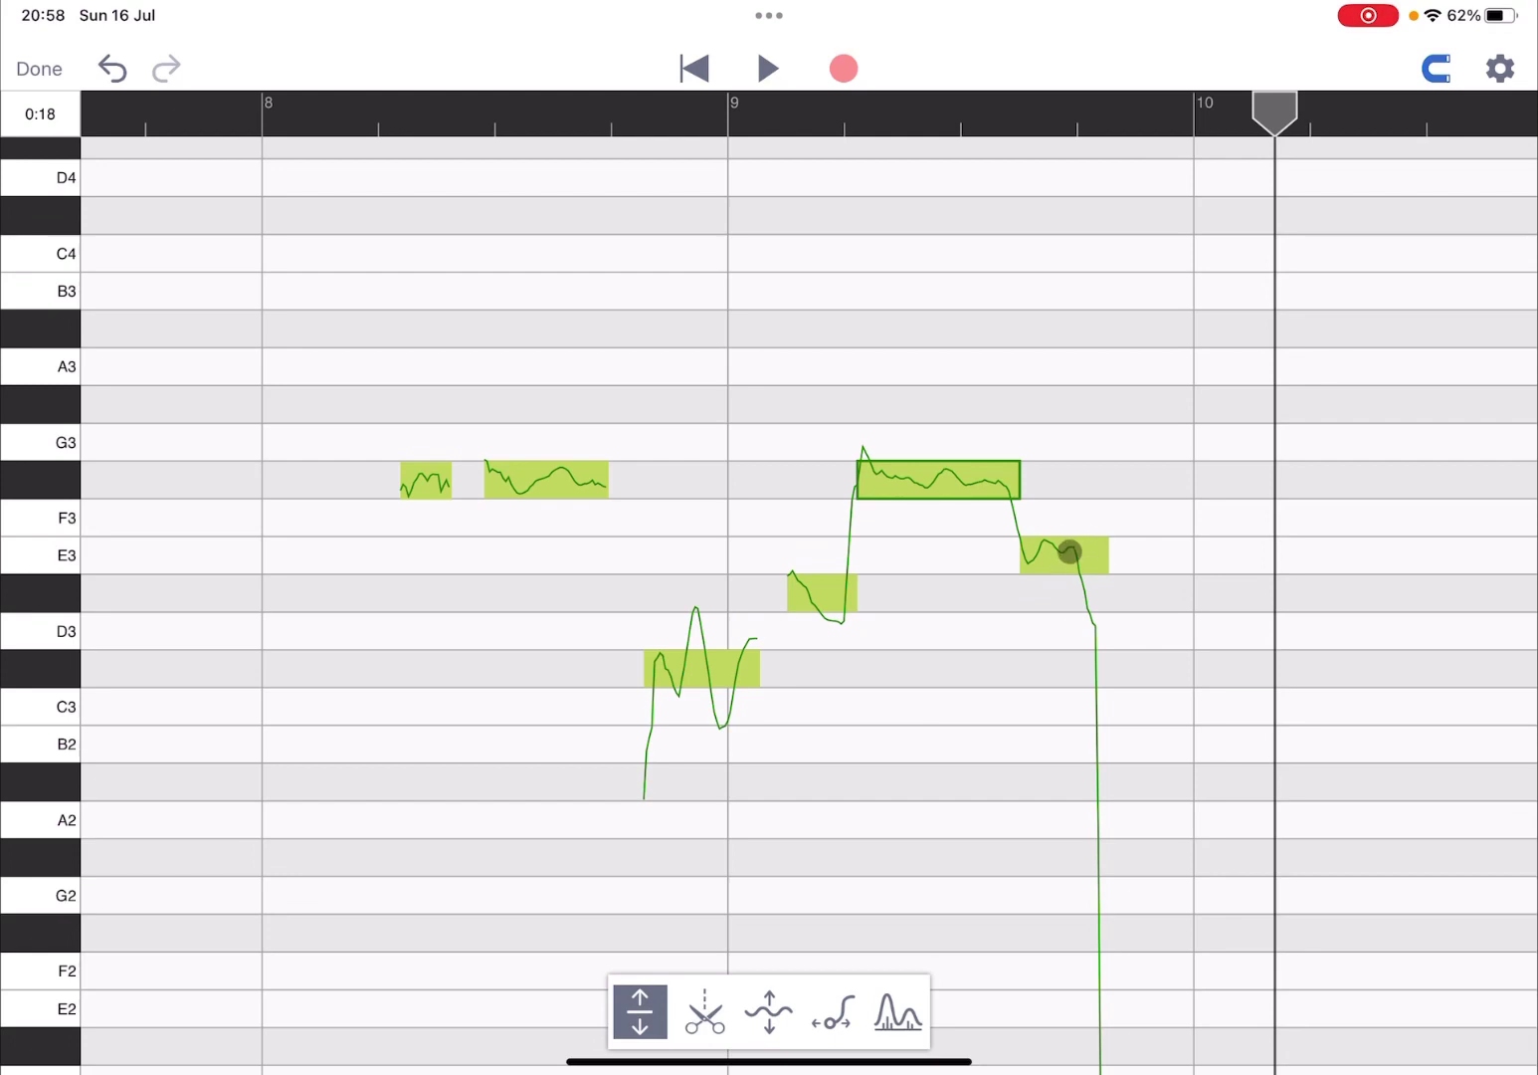
Step: Move the phrase's last note from E3 up to F#3 and replay from bar 8
{"action": "left_click", "coordinate": [1070, 552]}
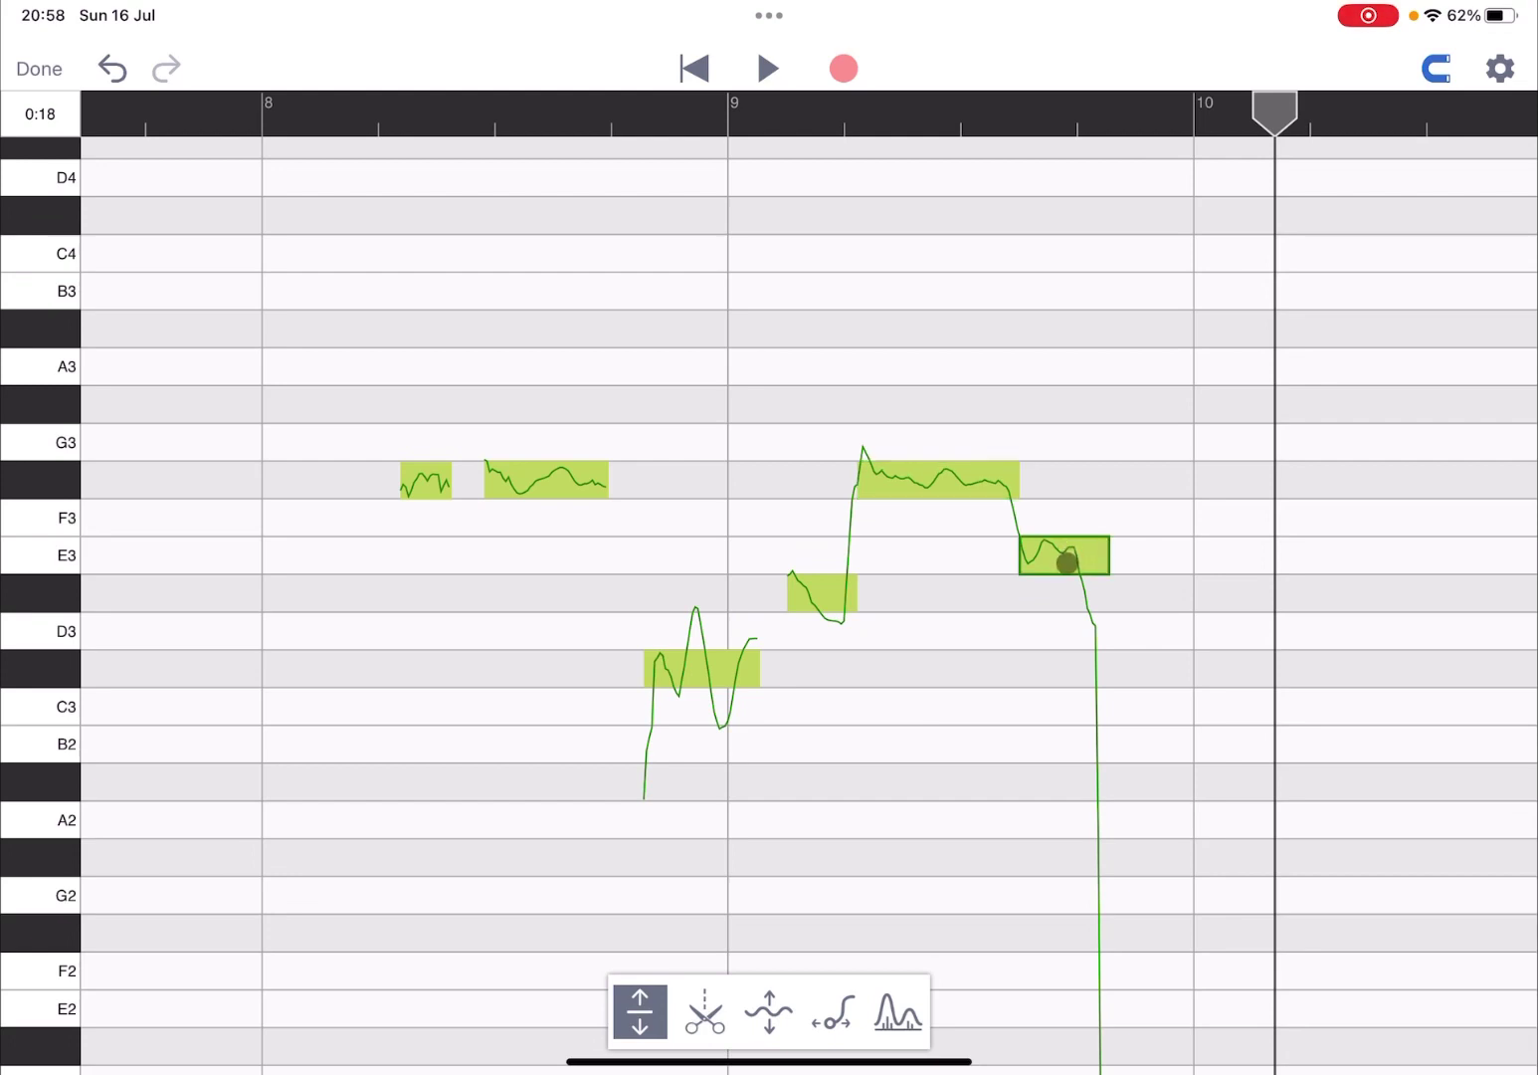
{"action": "left_click_drag", "start_coordinate": [1068, 563], "coordinate": [1062, 598]}
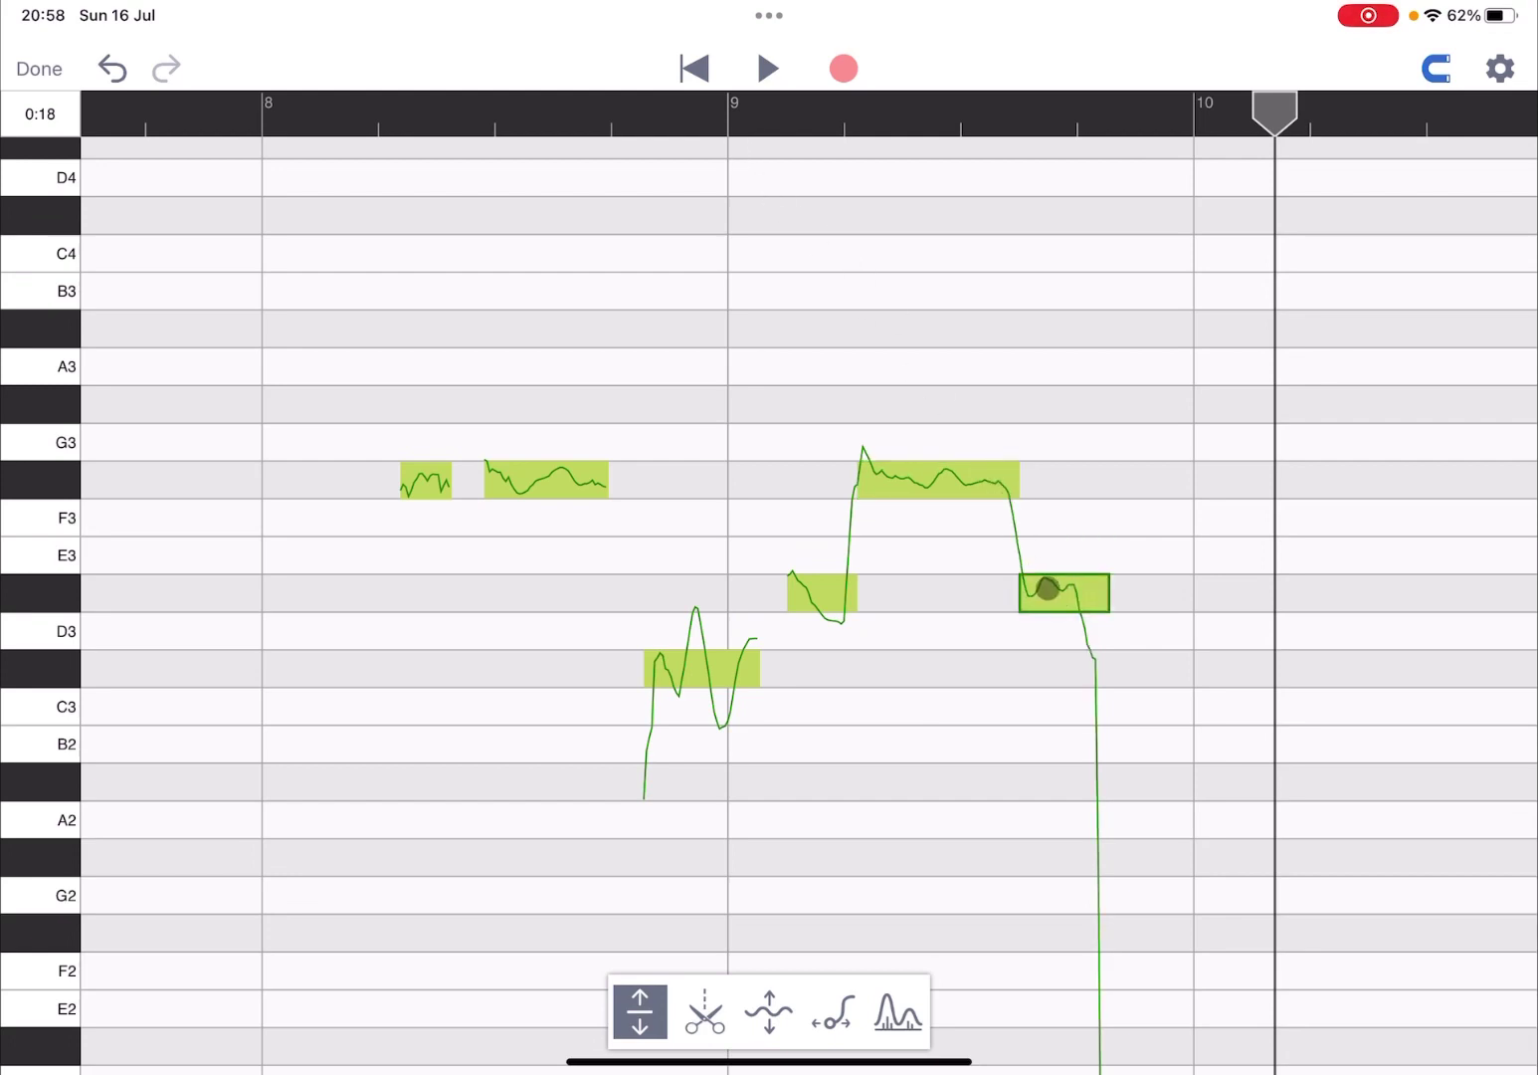
{"action": "left_click_drag", "start_coordinate": [1047, 589], "coordinate": [1063, 484]}
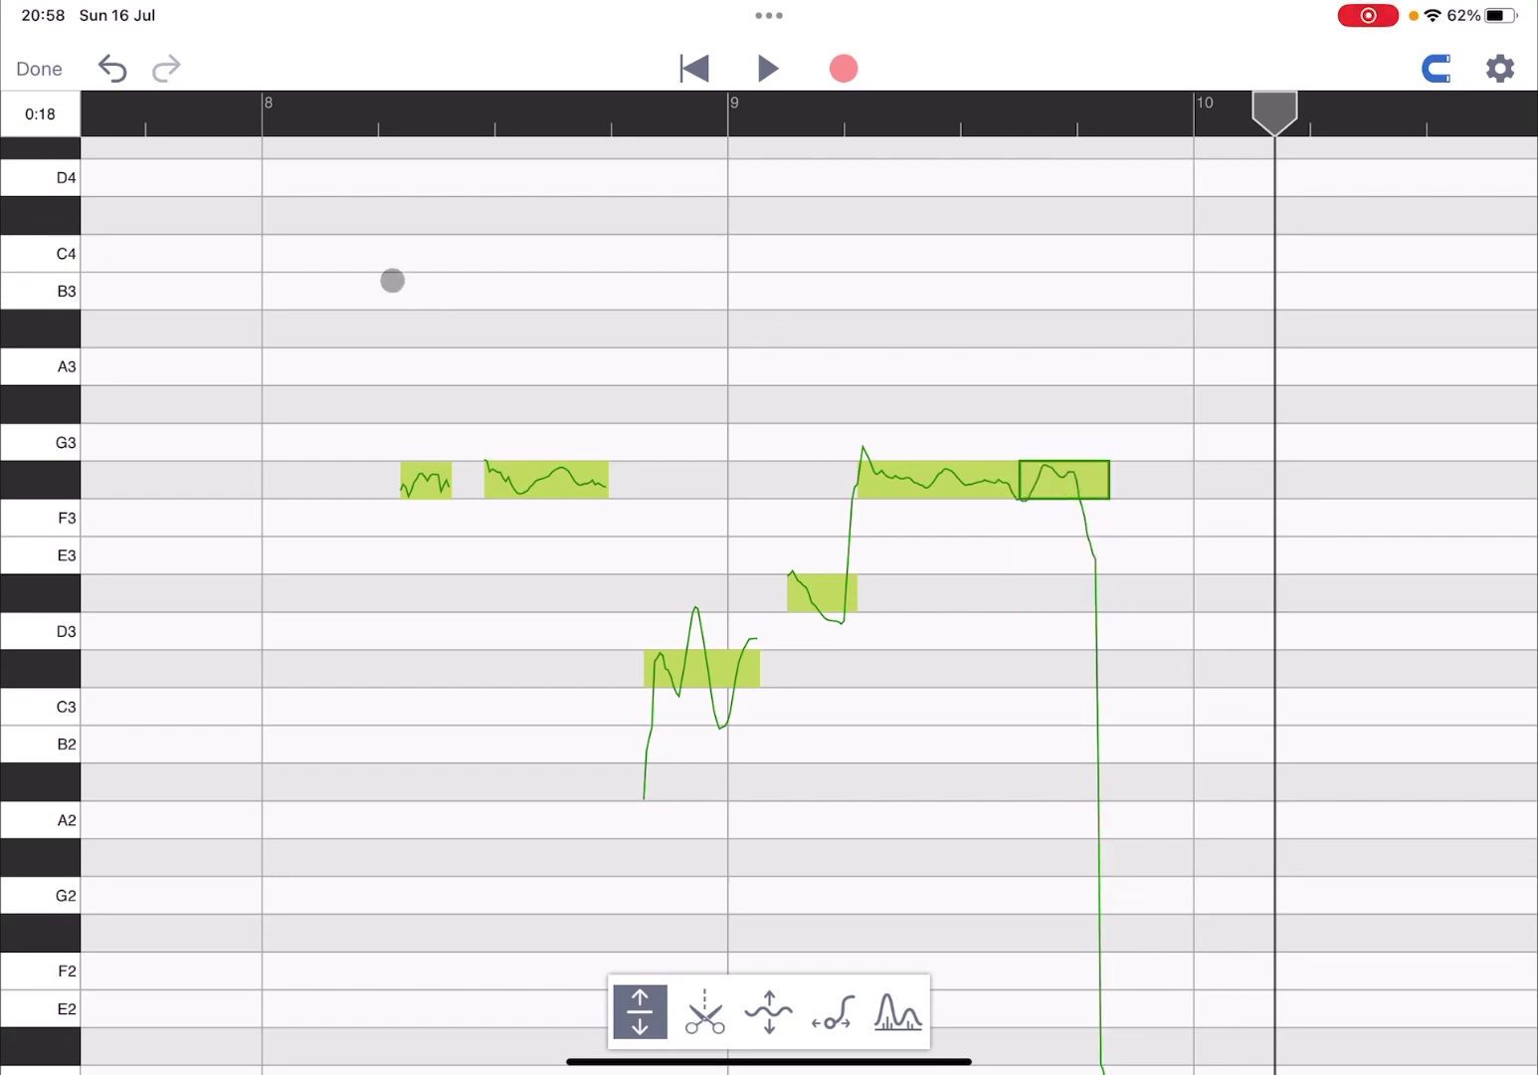
{"action": "left_click", "coordinate": [269, 109]}
{"action": "left_click", "coordinate": [762, 68]}
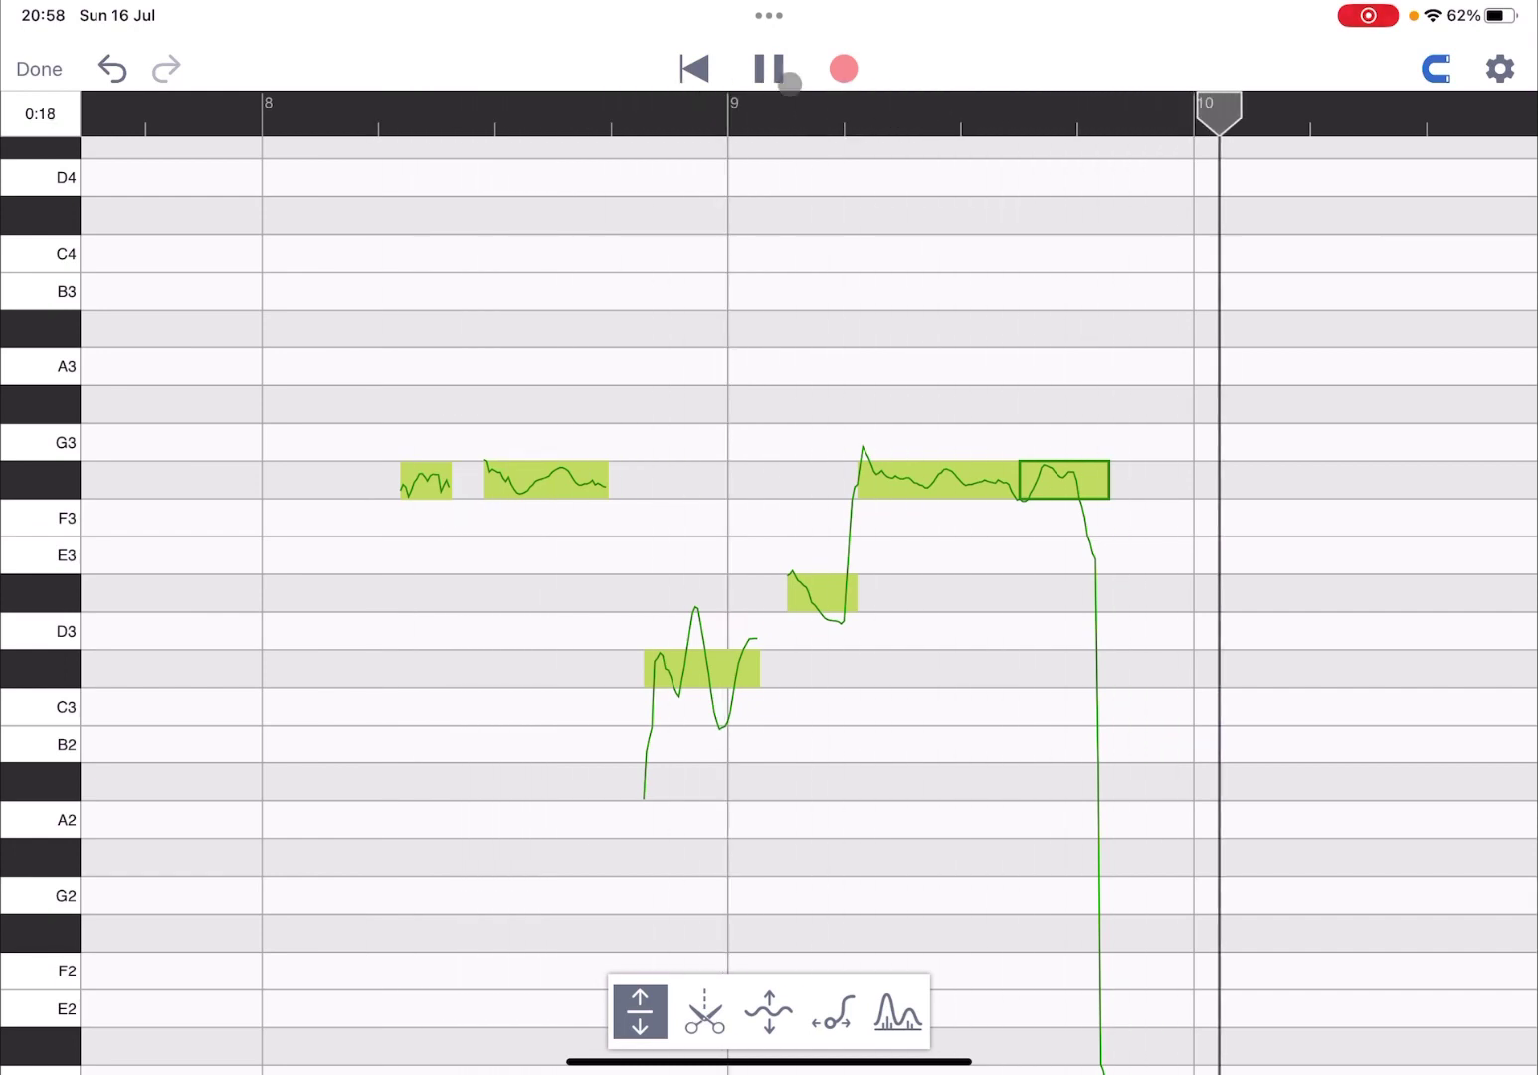
{"action": "left_click", "coordinate": [770, 71]}
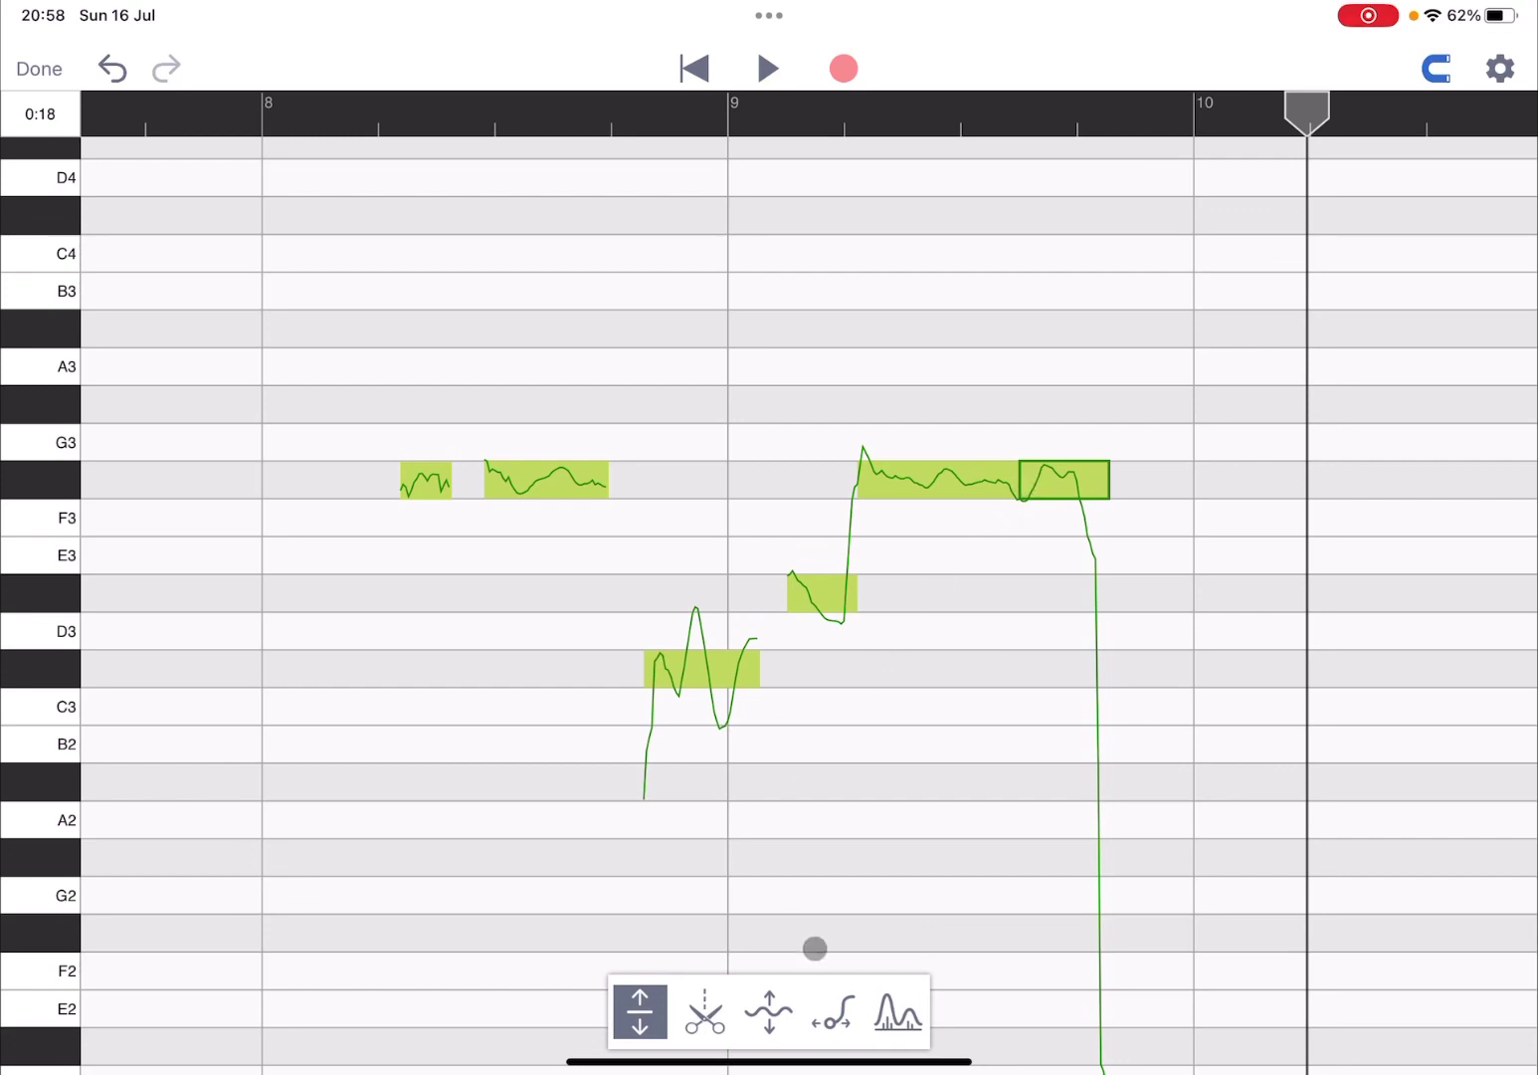
Step: Choose the pitch transition tool, then leave the pitch editor for the two-track view
{"action": "left_click", "coordinate": [834, 1017]}
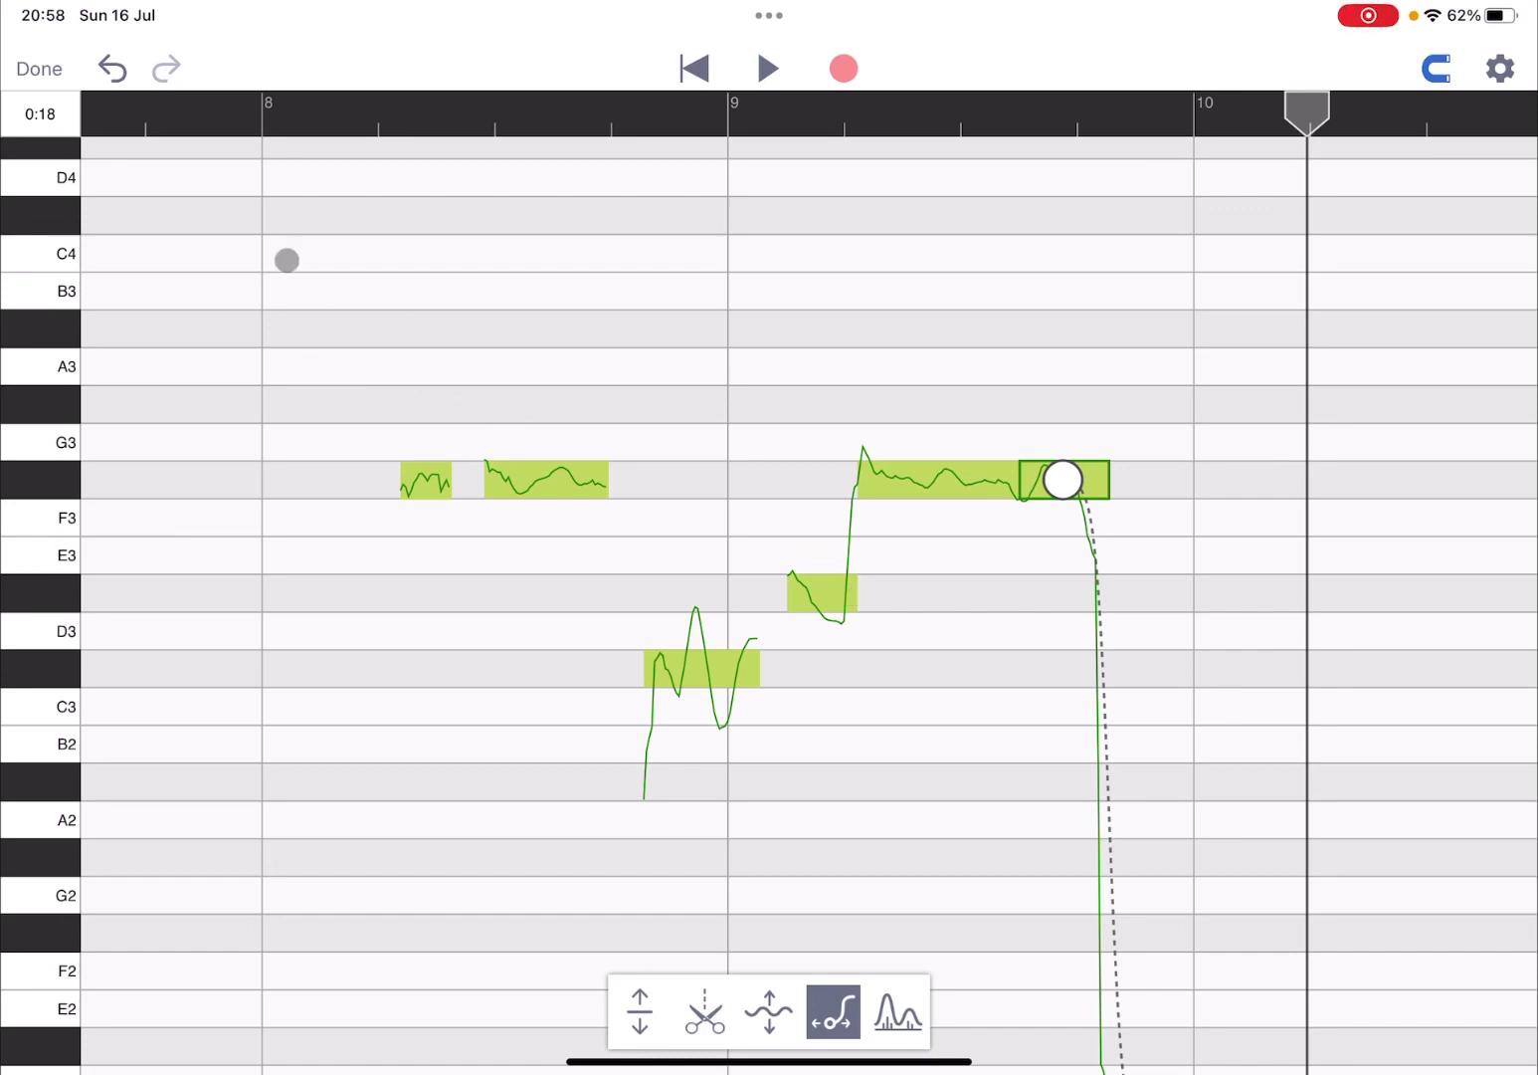
{"action": "left_click", "coordinate": [36, 73]}
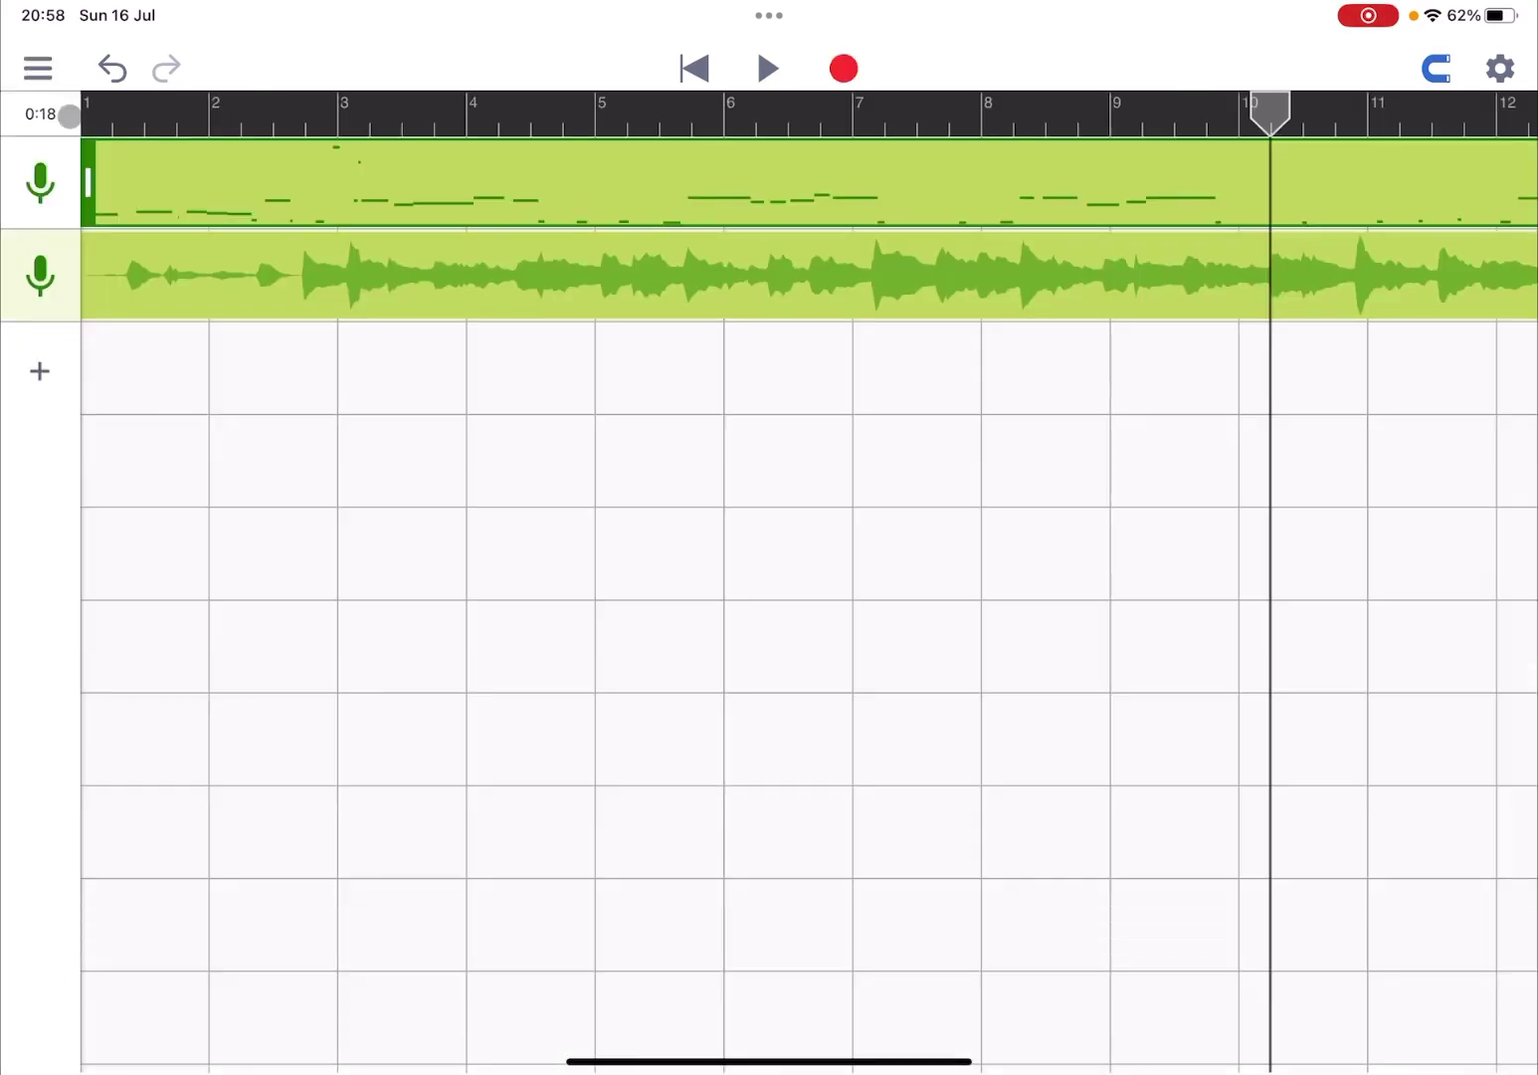
Step: Open the Quick Start Guide from the side menu, then close the guide and the menu
{"action": "left_click", "coordinate": [28, 70]}
{"action": "left_click", "coordinate": [118, 587]}
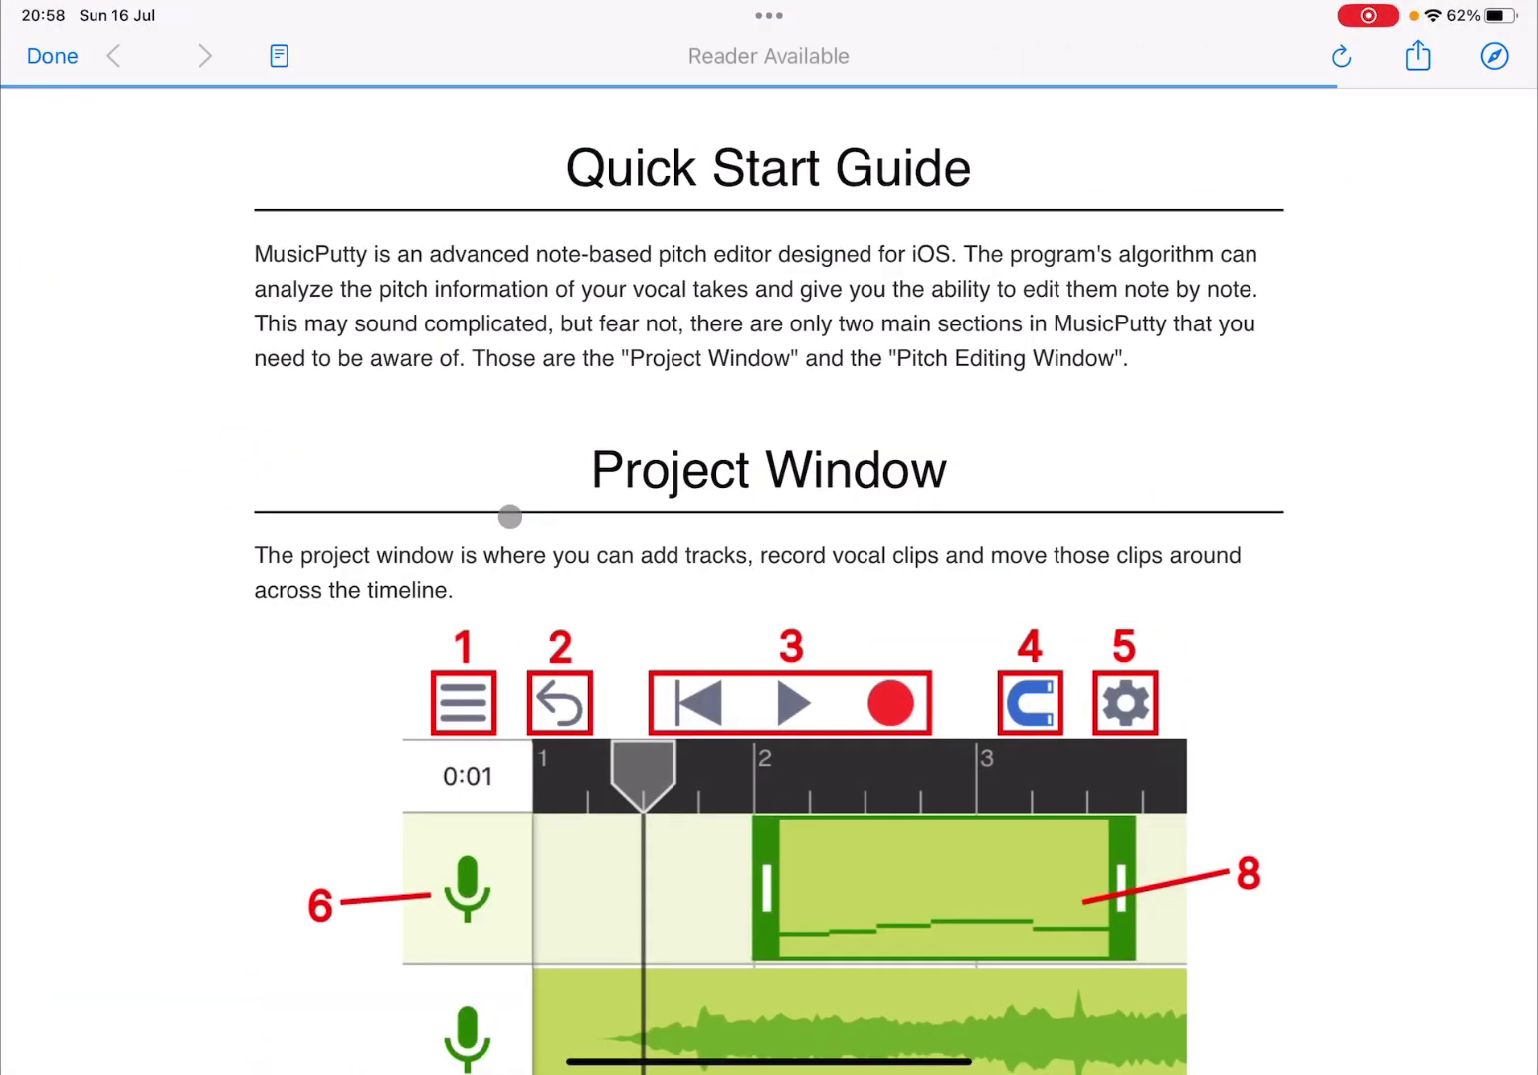
{"action": "scroll", "coordinate": [531, 523], "scroll_direction": "down", "scroll_amount": 10}
{"action": "scroll", "coordinate": [530, 523], "scroll_direction": "down", "scroll_amount": 5}
{"action": "scroll", "coordinate": [531, 522], "scroll_direction": "down", "scroll_amount": 5}
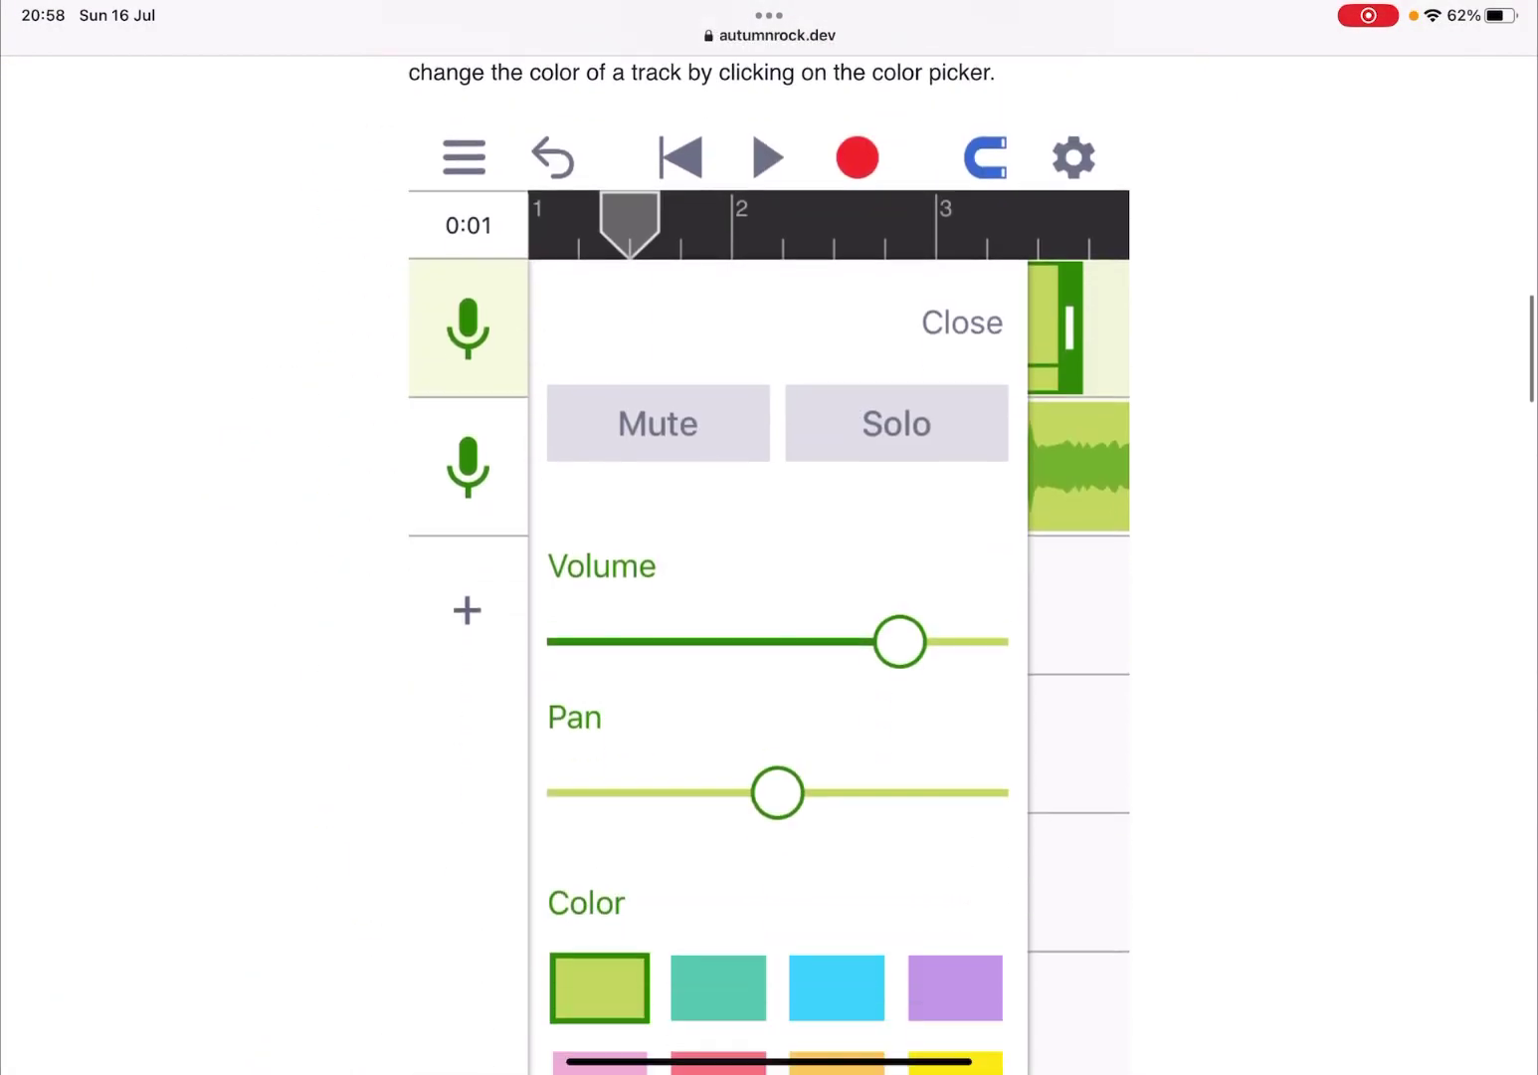
{"action": "scroll", "coordinate": [531, 523], "scroll_direction": "down", "scroll_amount": 5}
{"action": "scroll", "coordinate": [533, 521], "scroll_direction": "down", "scroll_amount": 5}
{"action": "scroll", "coordinate": [534, 522], "scroll_direction": "down", "scroll_amount": 5}
{"action": "scroll", "coordinate": [625, 639], "scroll_direction": "down", "scroll_amount": 5}
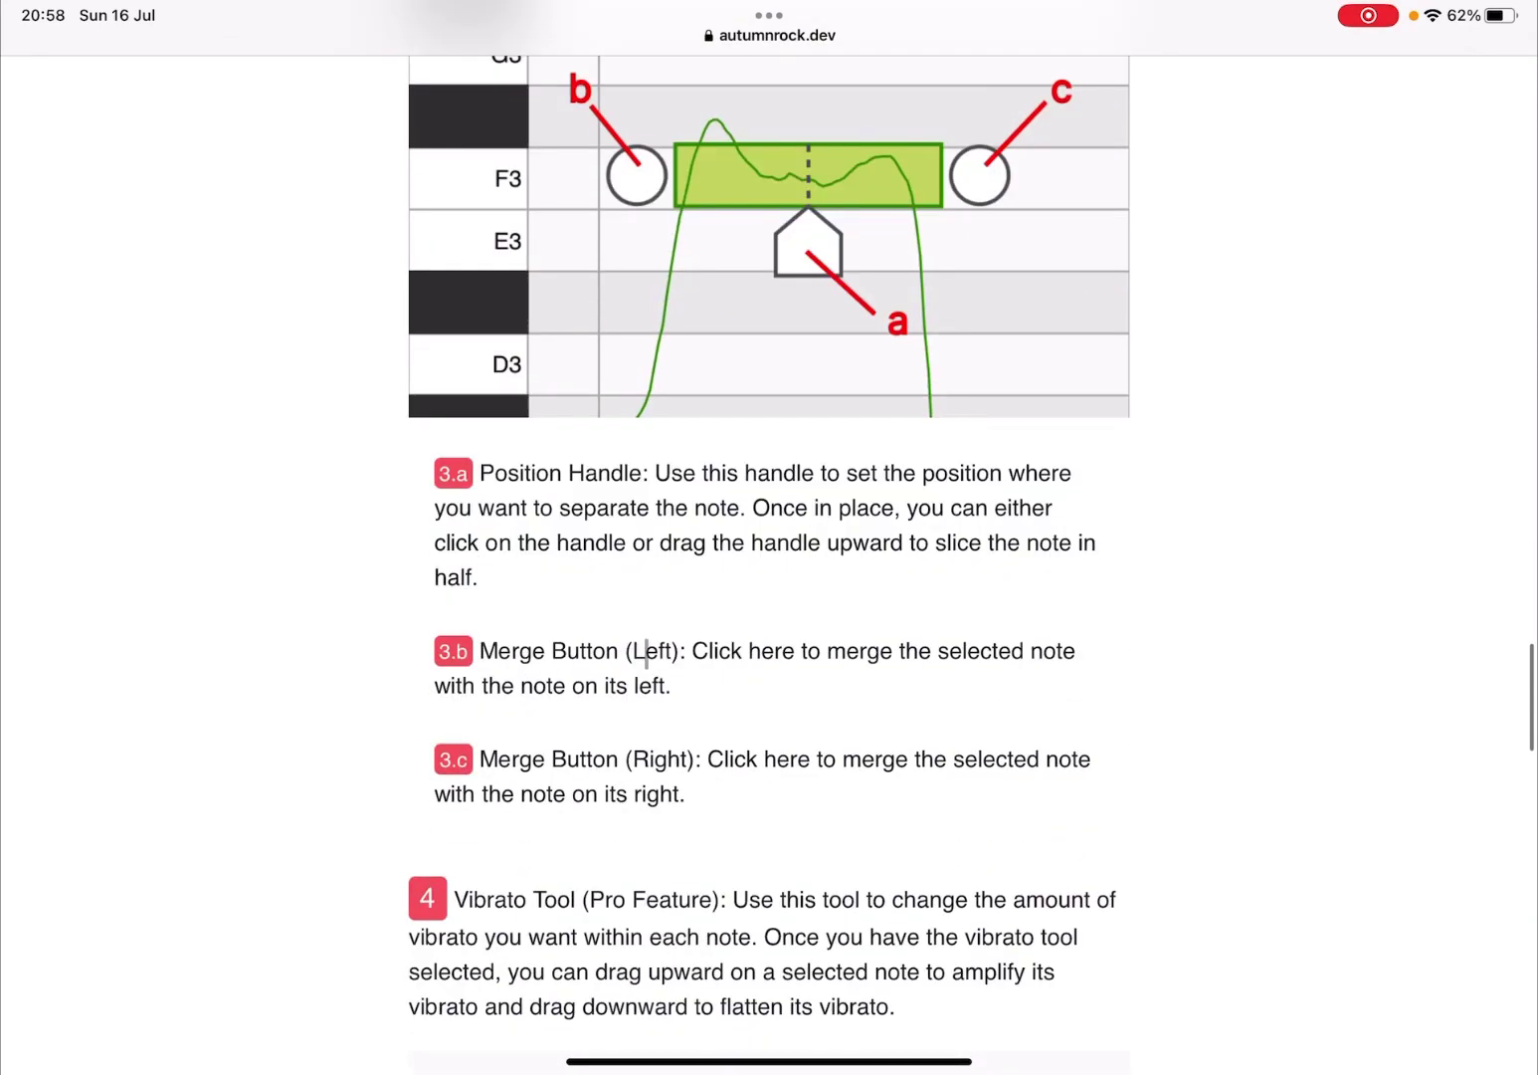
{"action": "scroll", "coordinate": [660, 680], "scroll_direction": "down", "scroll_amount": 1}
{"action": "scroll", "coordinate": [660, 679], "scroll_direction": "down", "scroll_amount": 3}
{"action": "scroll", "coordinate": [659, 681], "scroll_direction": "down", "scroll_amount": 2}
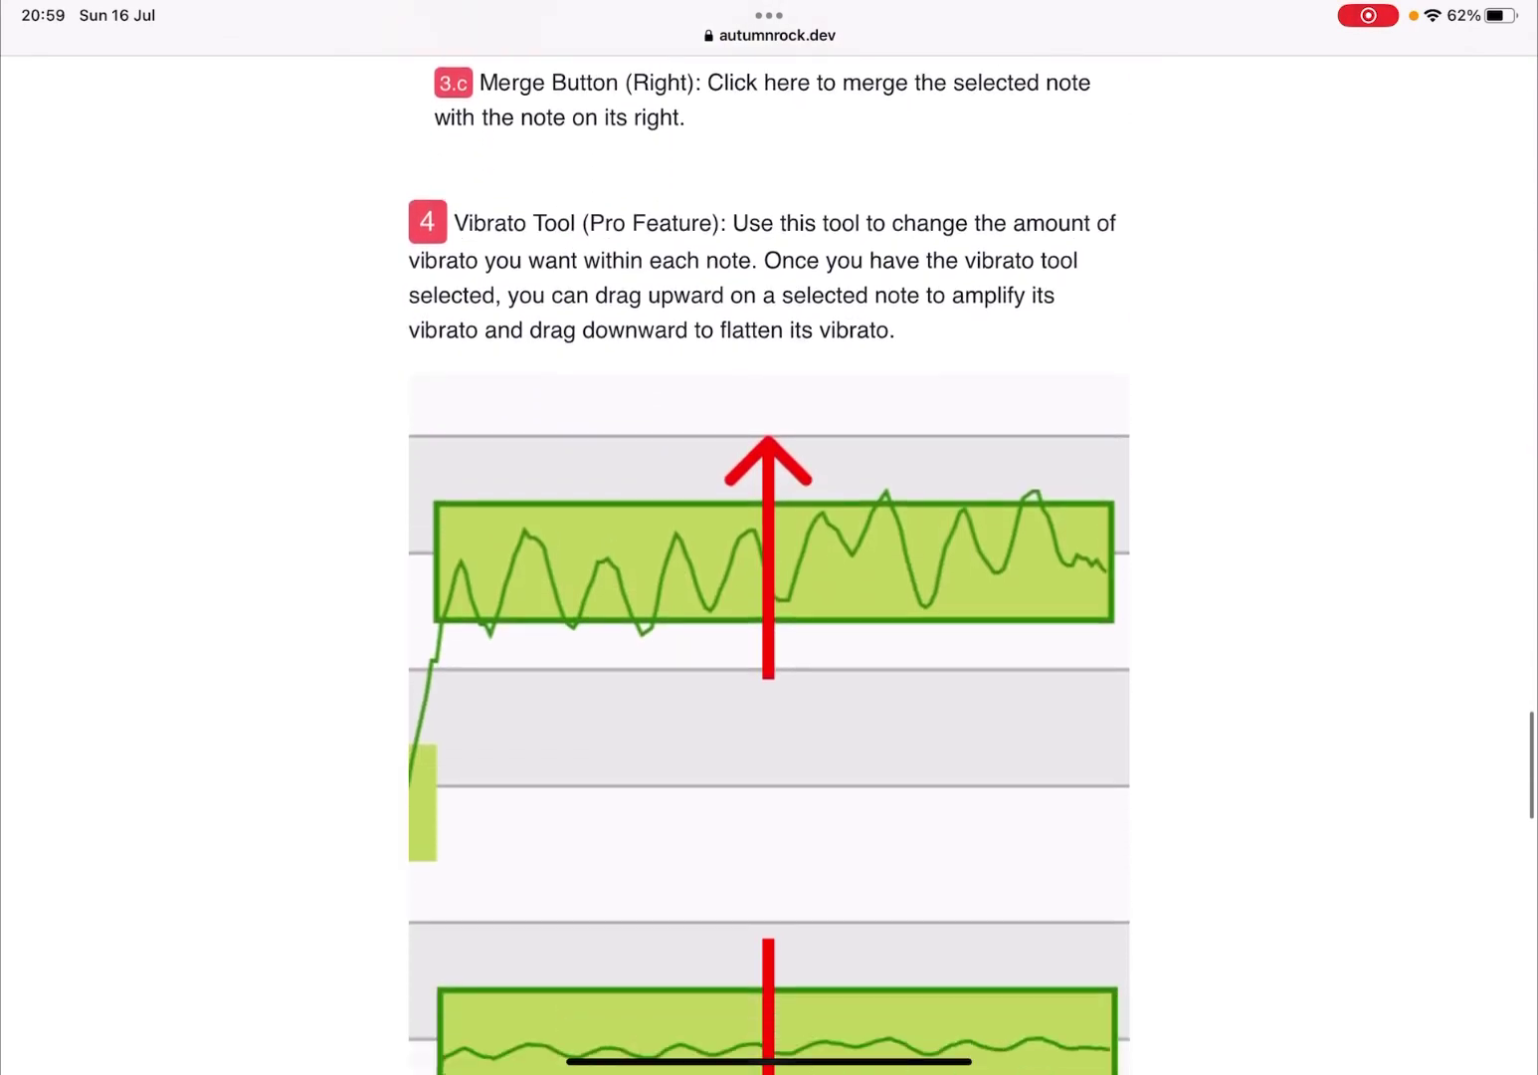
{"action": "scroll", "coordinate": [660, 680], "scroll_direction": "down", "scroll_amount": 3}
{"action": "scroll", "coordinate": [660, 681], "scroll_direction": "down", "scroll_amount": 4}
{"action": "scroll", "coordinate": [576, 600], "scroll_direction": "down", "scroll_amount": 3}
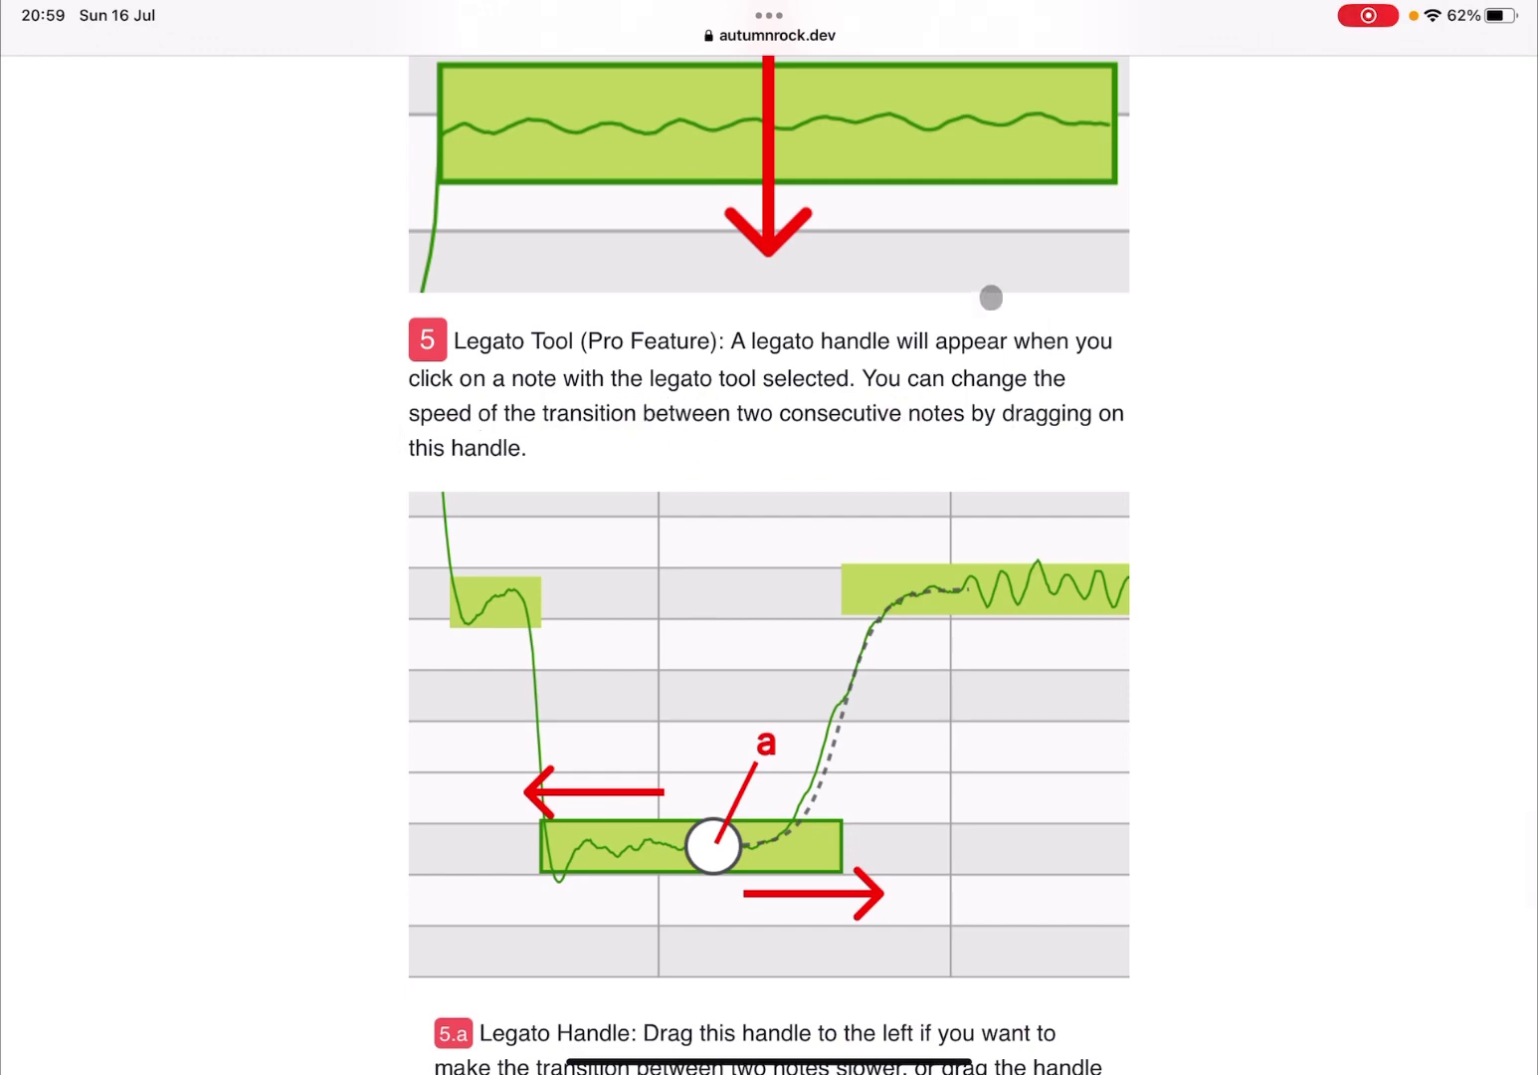
{"action": "scroll", "coordinate": [41, 185], "scroll_direction": "up", "scroll_amount": 10}
{"action": "left_click", "coordinate": [56, 57]}
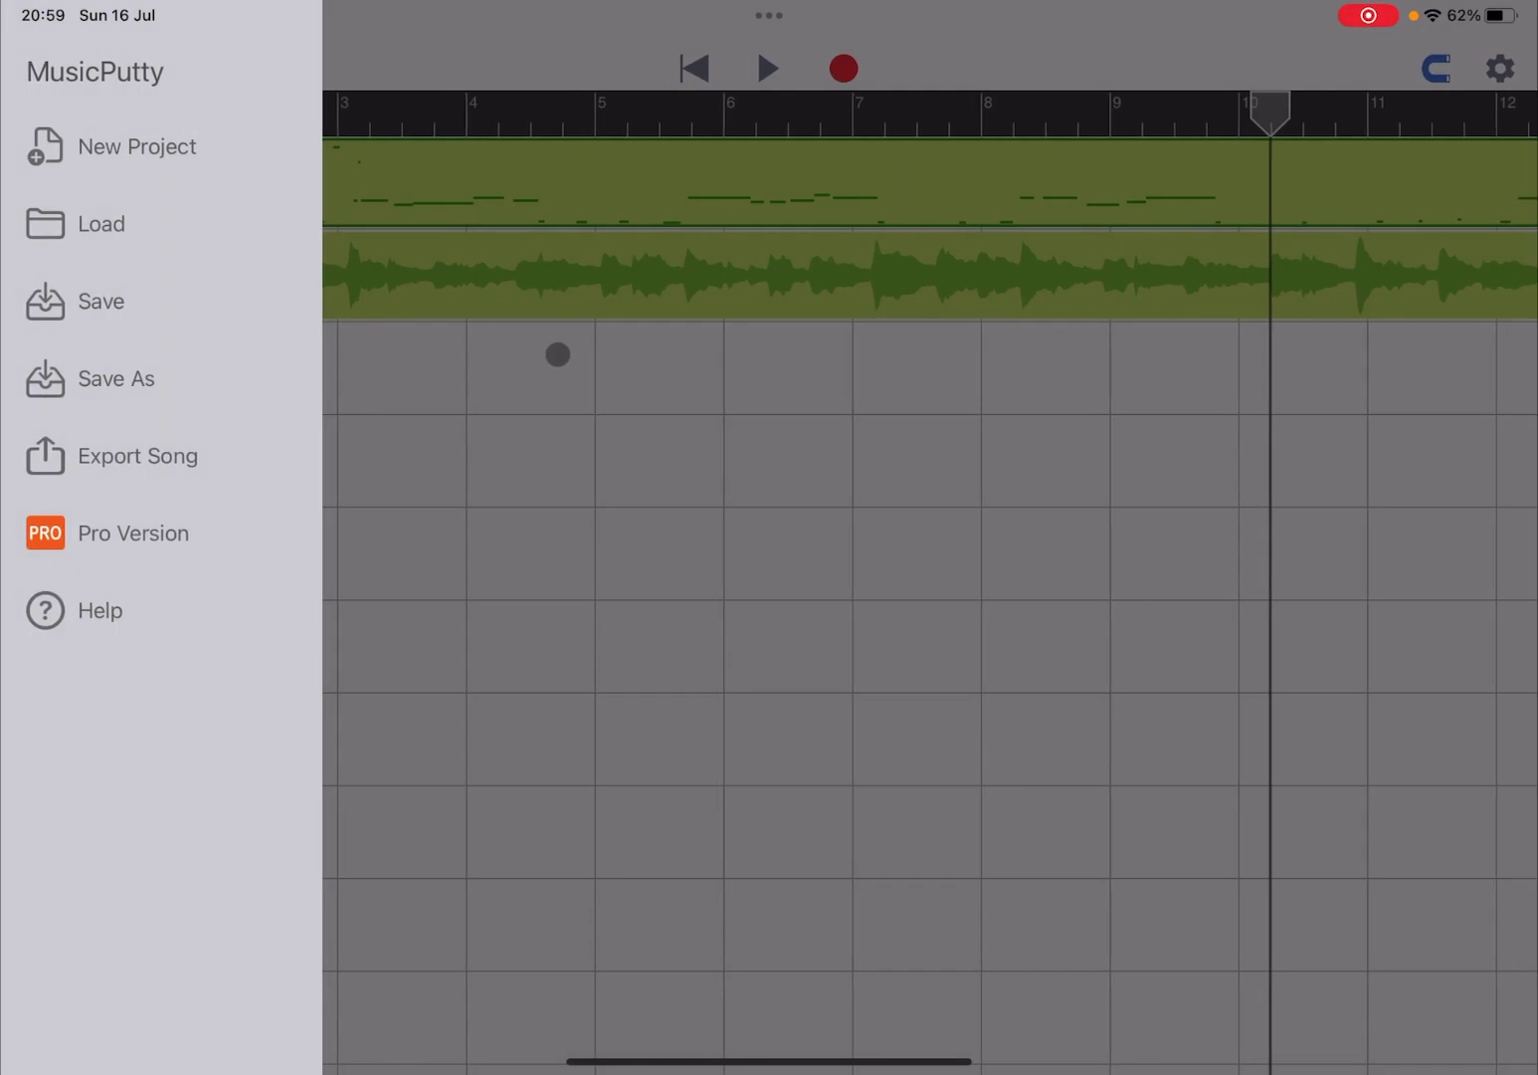
{"action": "left_click", "coordinate": [483, 395]}
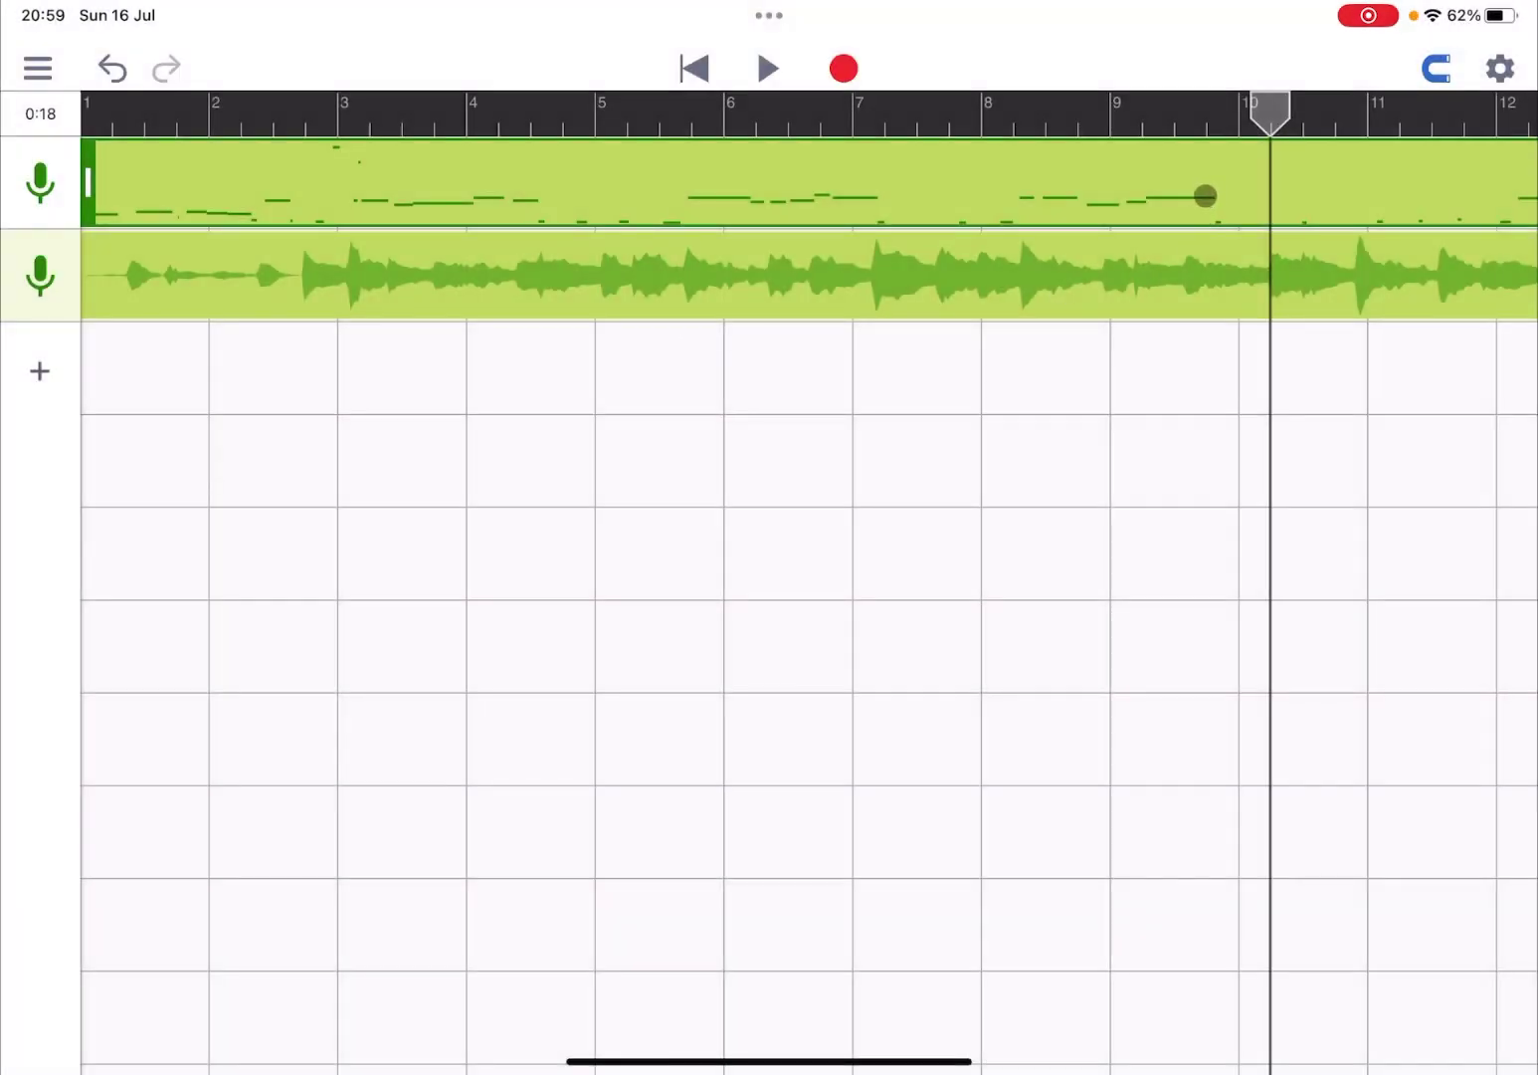
Step: Open the vocal track in the pitch editor and audition it from bar 12
{"action": "left_click", "coordinate": [1202, 193]}
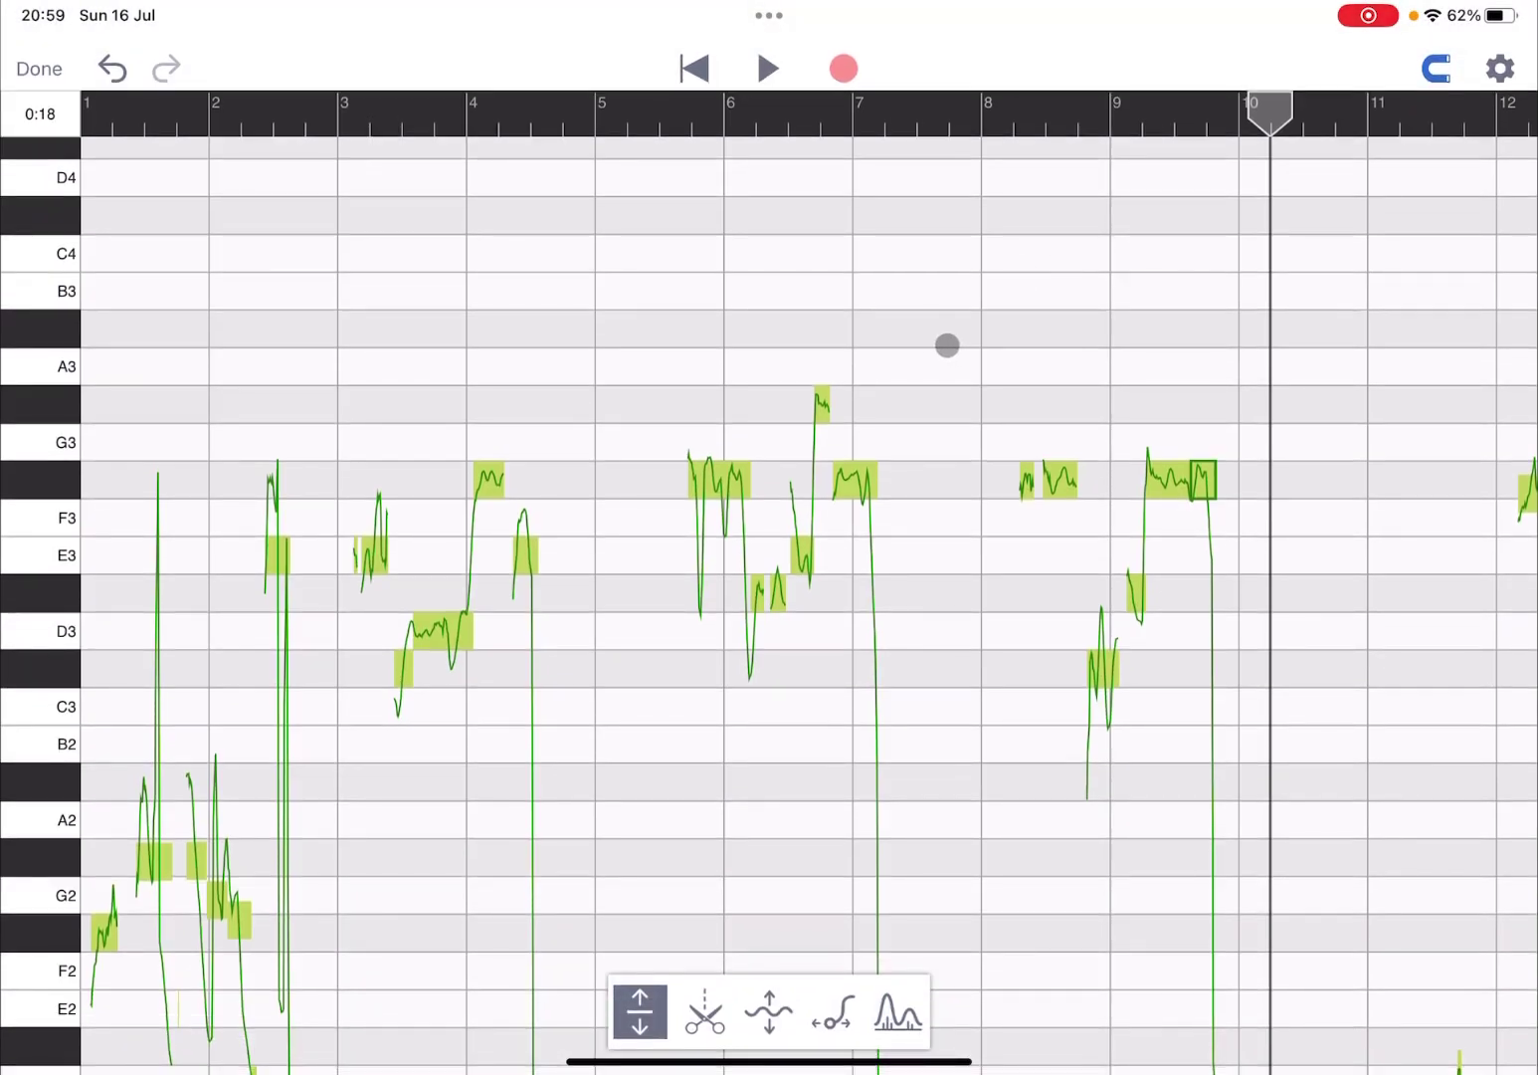
{"action": "scroll", "coordinate": [829, 234], "scroll_direction": "right", "scroll_amount": 10}
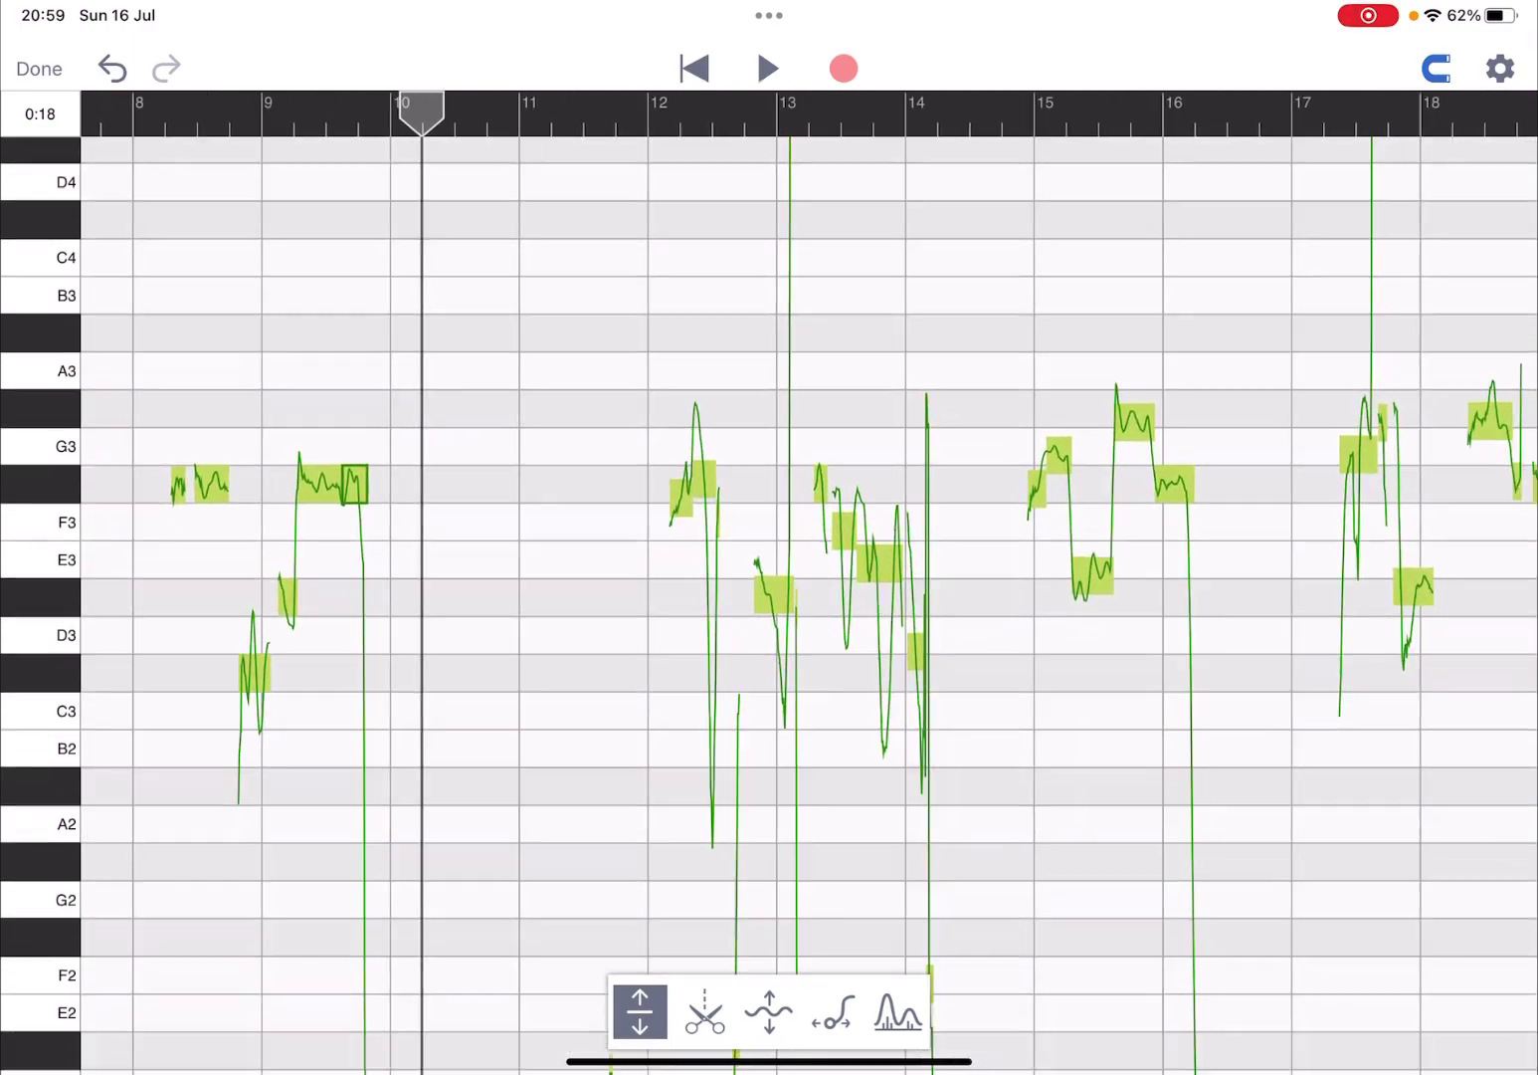
{"action": "scroll", "coordinate": [908, 577], "scroll_direction": "up", "scroll_amount": 3}
{"action": "scroll", "coordinate": [909, 577], "scroll_direction": "up", "scroll_amount": 3}
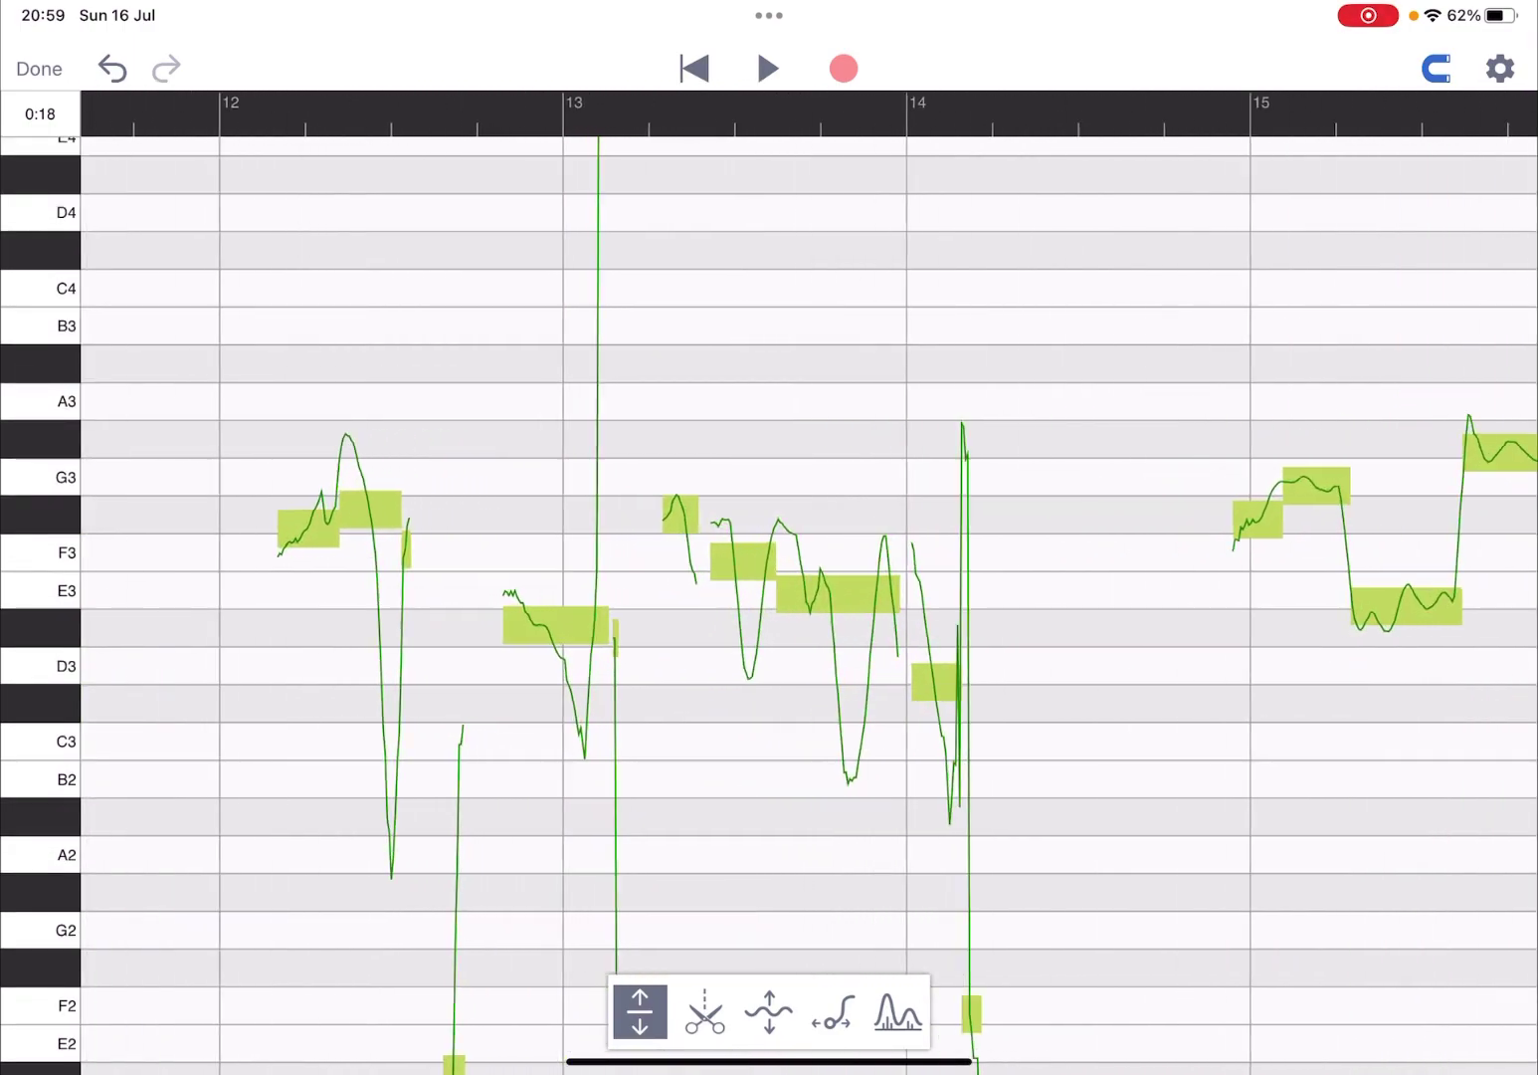
{"action": "scroll", "coordinate": [165, 135], "scroll_direction": "right", "scroll_amount": 1}
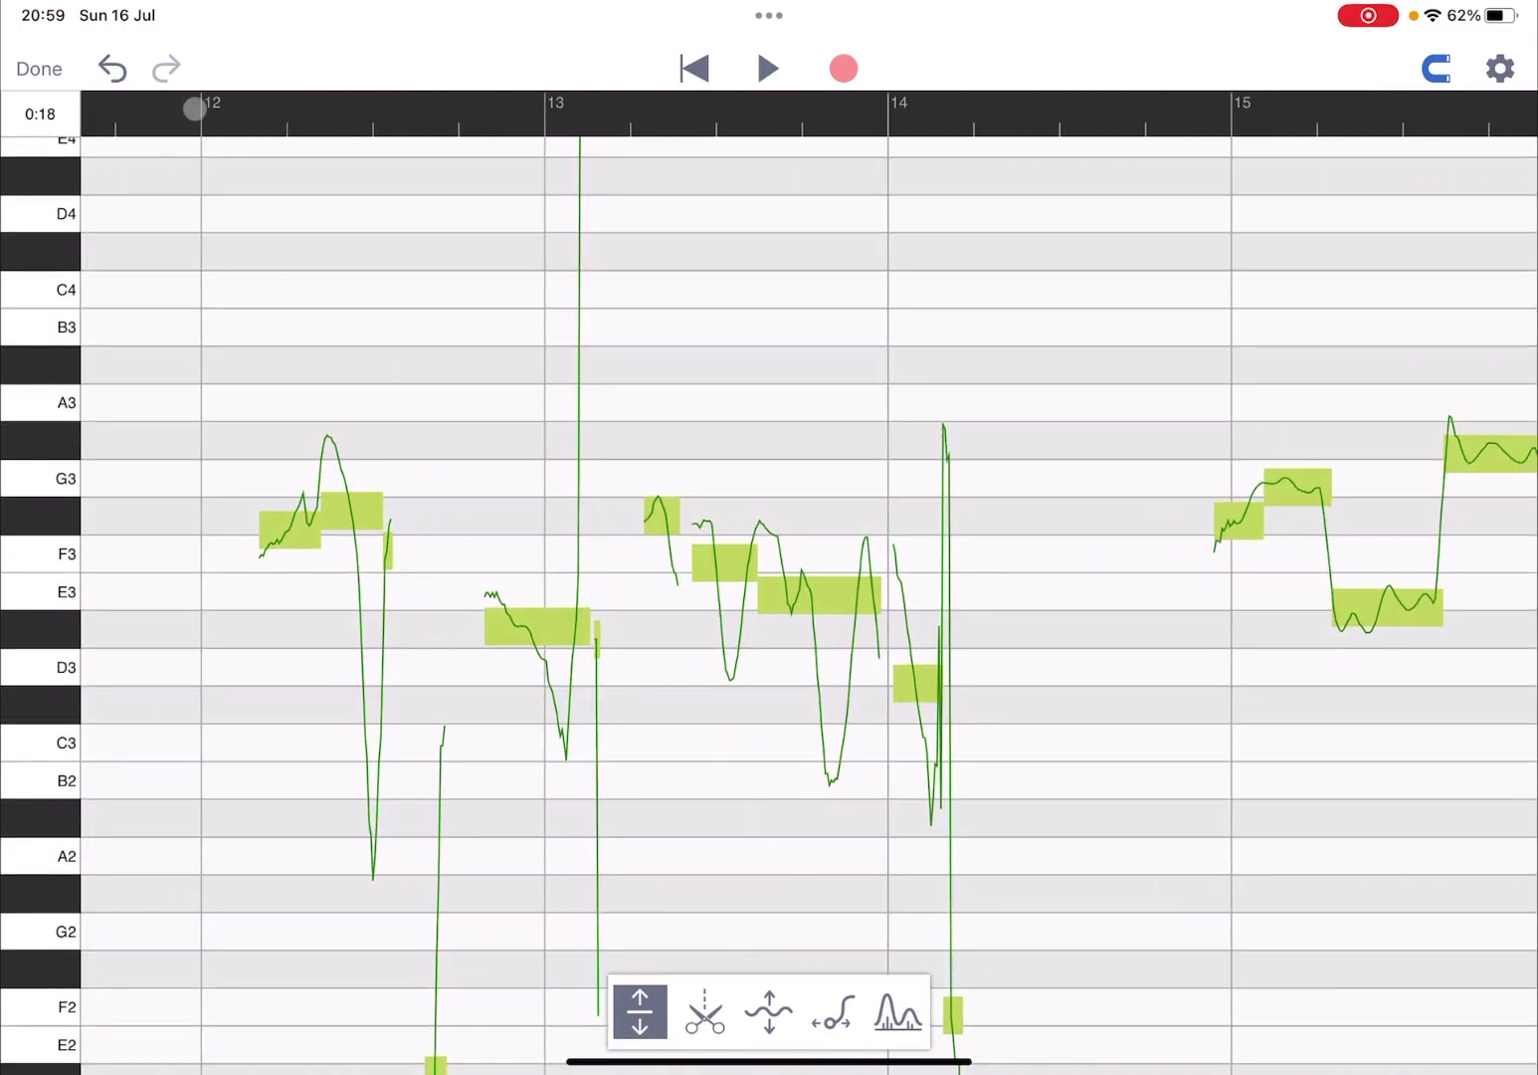
{"action": "left_click", "coordinate": [194, 109]}
{"action": "left_click", "coordinate": [776, 69]}
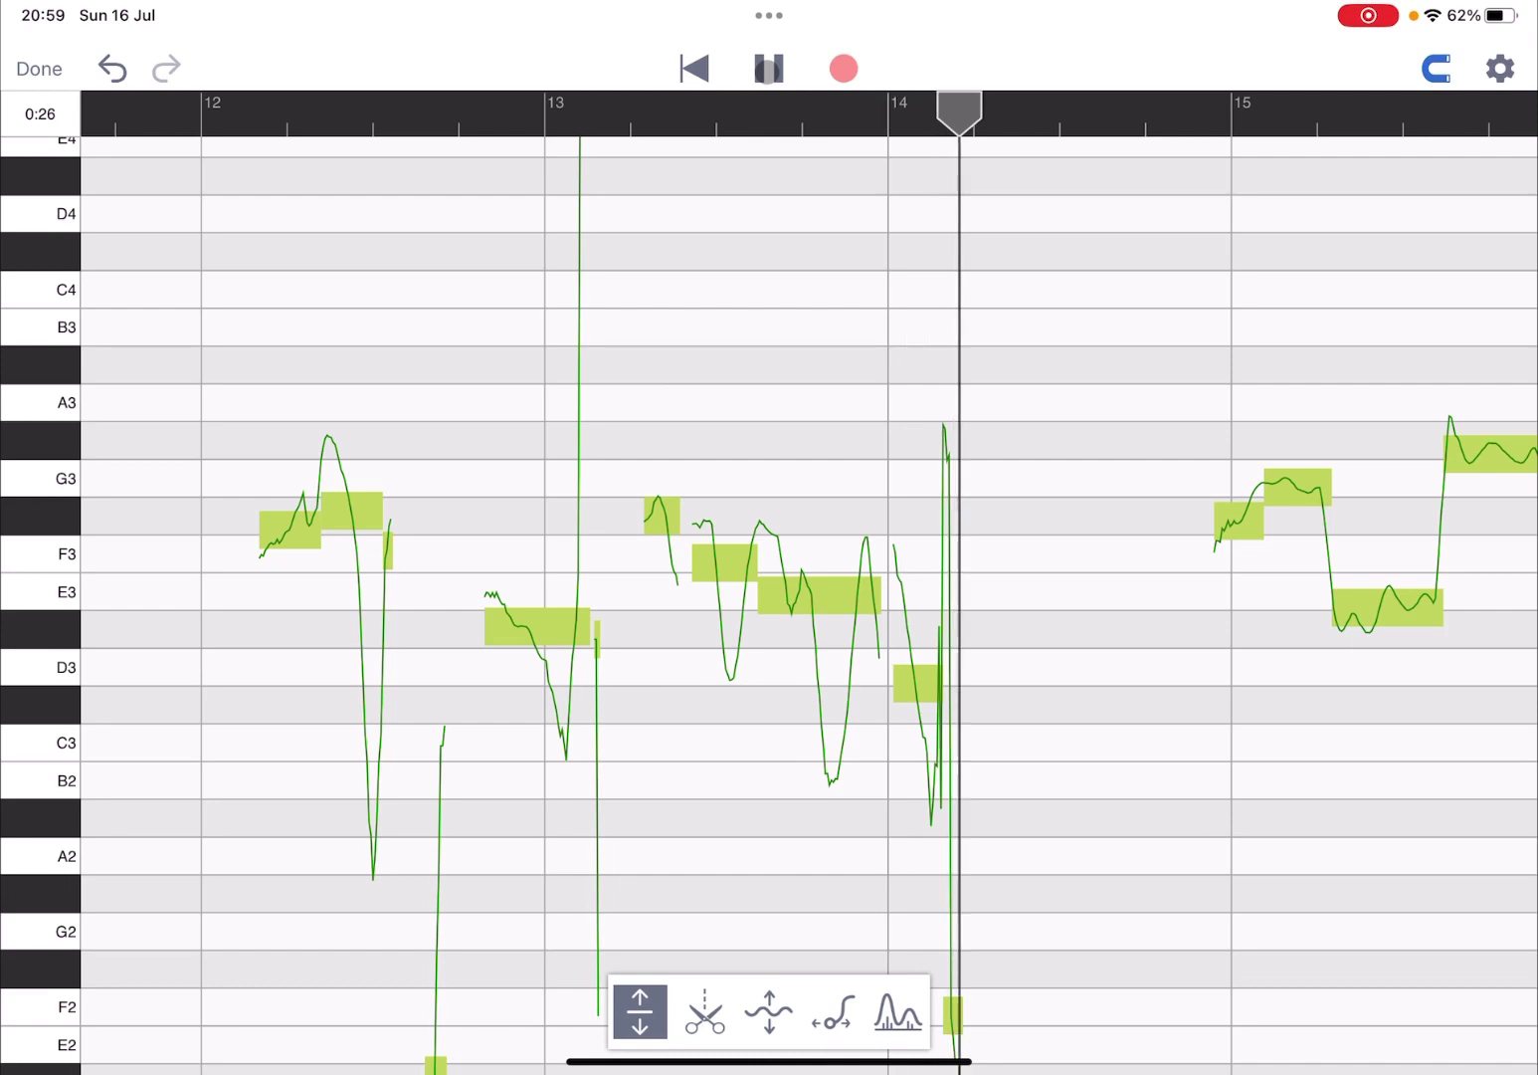
{"action": "key", "text": "space"}
Step: Snap the first bar-12 note onto F#3 and raise its small trailing note to join it
{"action": "left_click", "coordinate": [283, 537]}
{"action": "left_click_drag", "start_coordinate": [283, 537], "coordinate": [312, 522]}
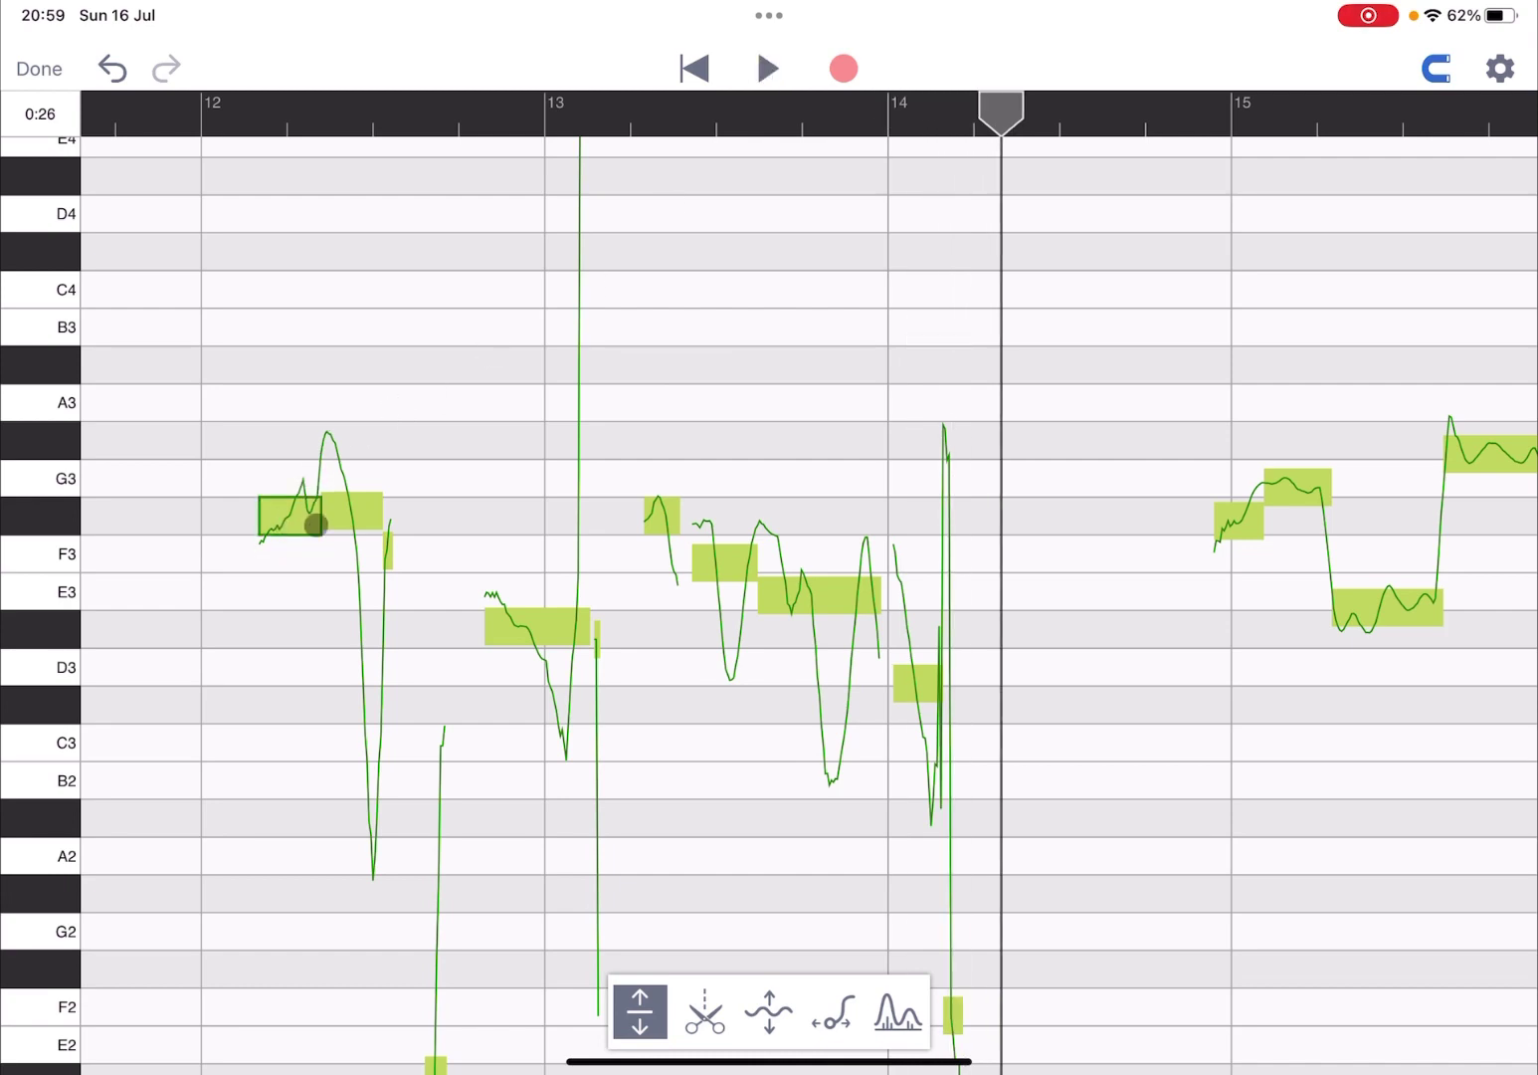
{"action": "left_click", "coordinate": [345, 522]}
{"action": "left_click", "coordinate": [388, 555]}
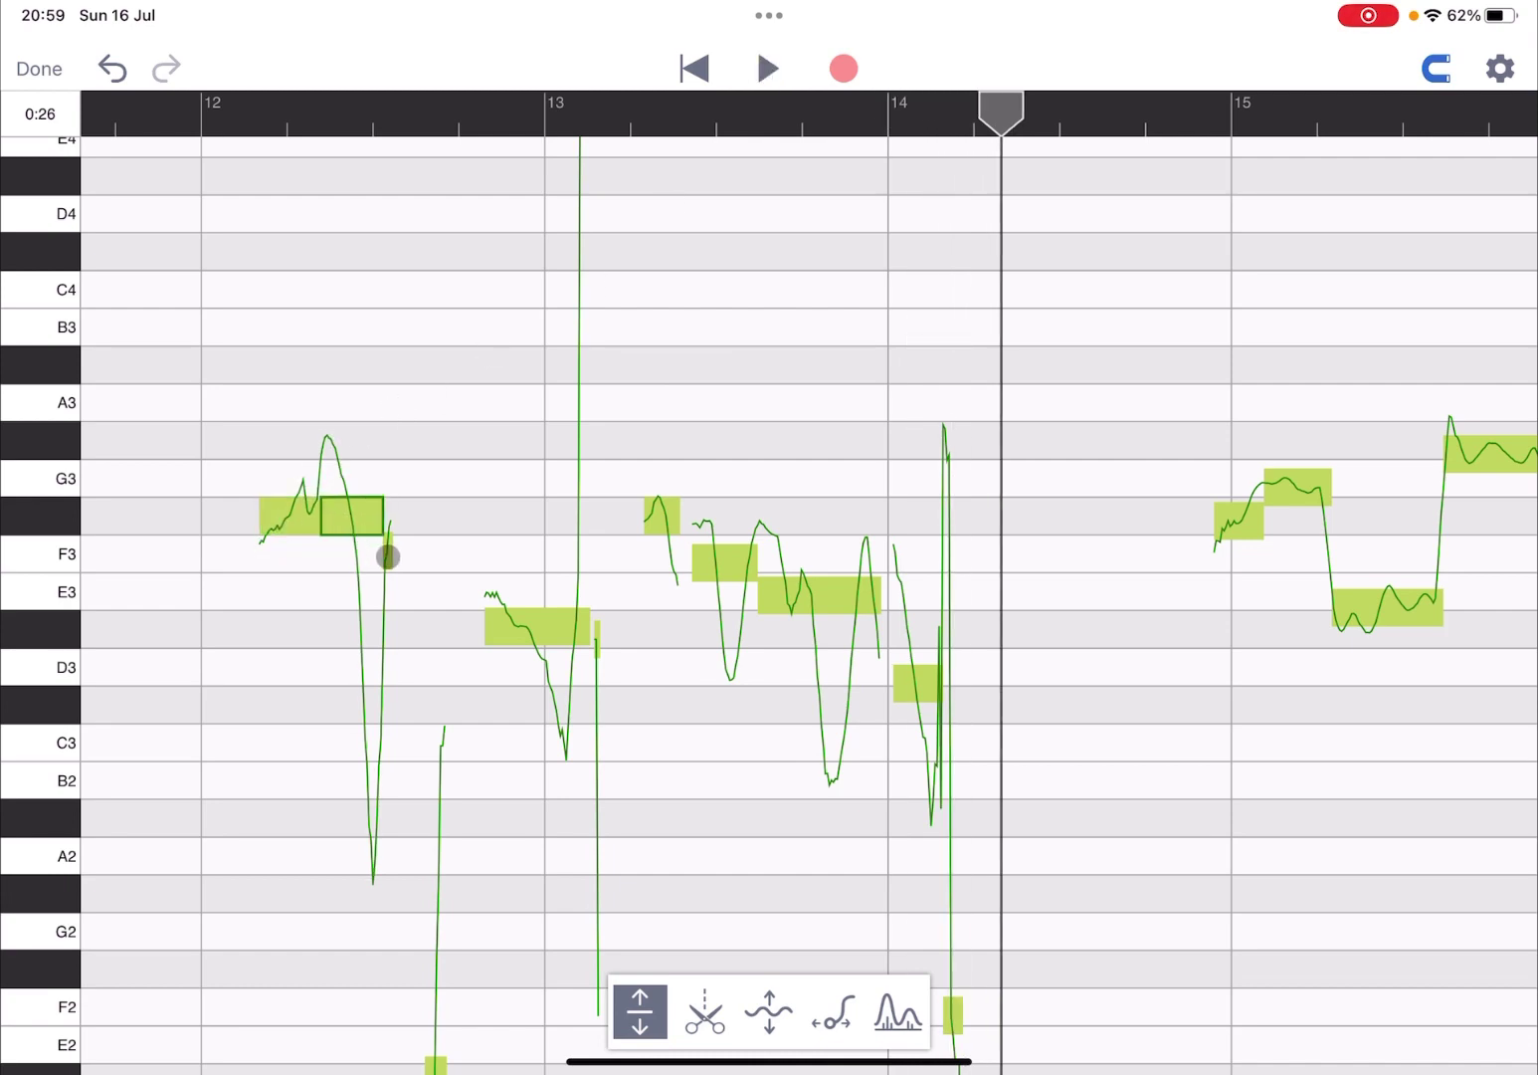
{"action": "left_click_drag", "start_coordinate": [387, 549], "coordinate": [387, 533]}
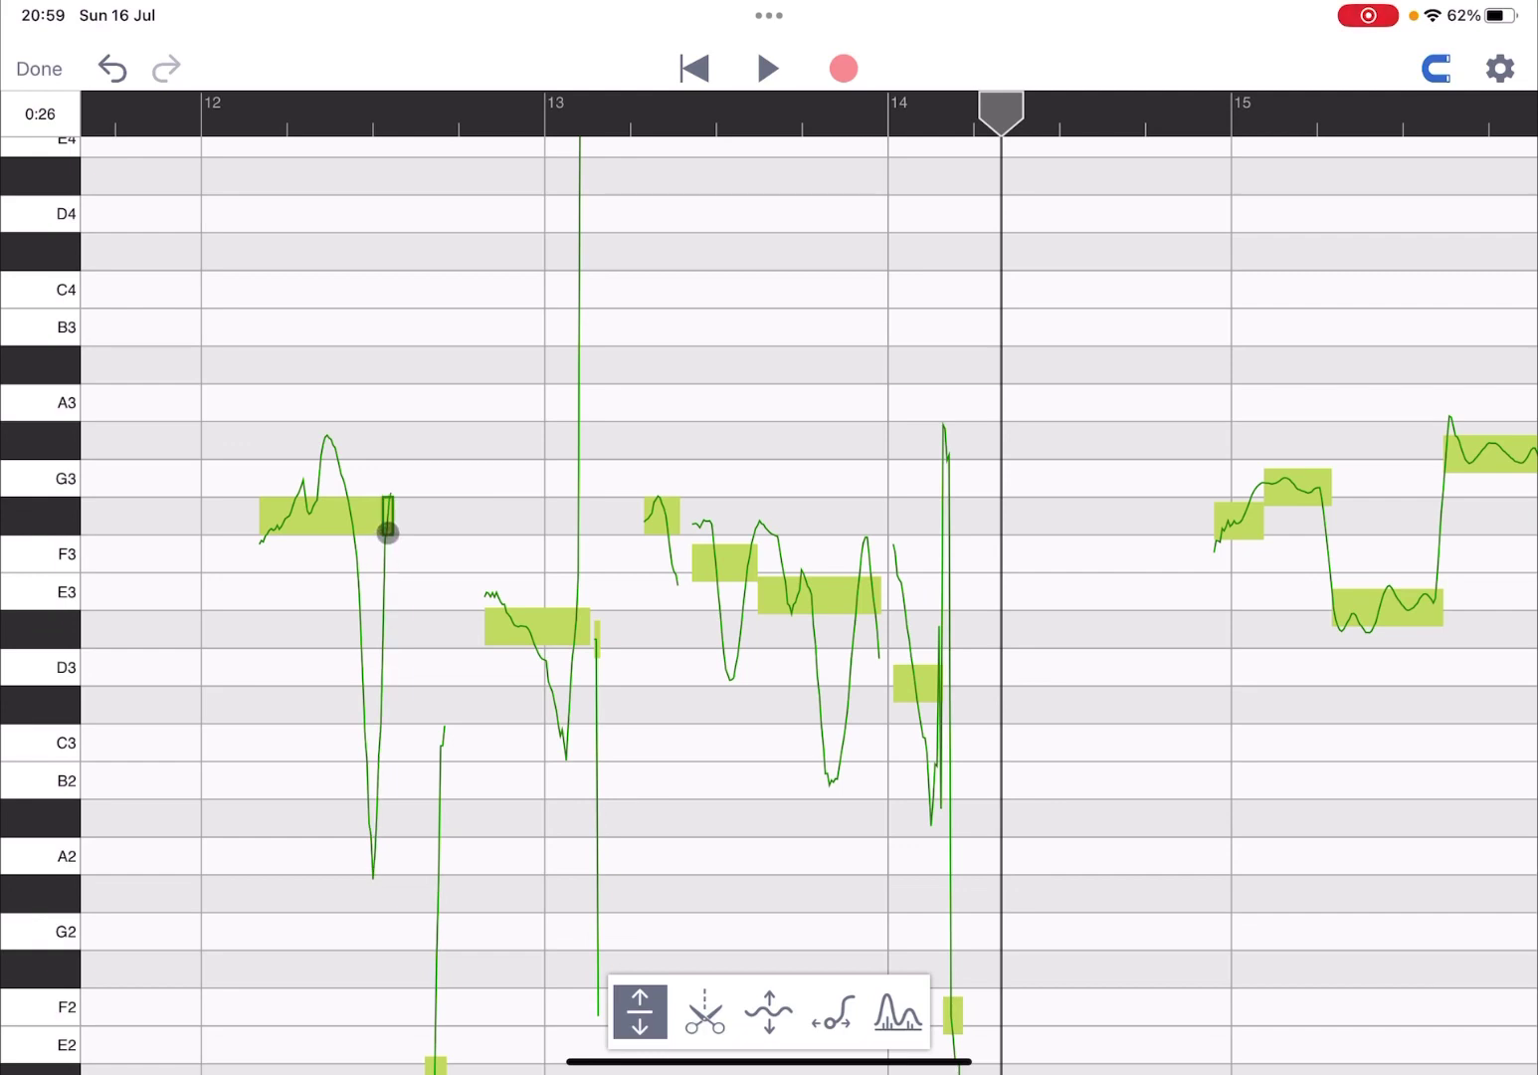
Step: Keep the D#3 note, lower bar-13 F3 to E3 and D3 to C#3, then replay from bar 12
{"action": "left_click", "coordinate": [542, 626]}
{"action": "left_click_drag", "start_coordinate": [543, 629], "coordinate": [544, 645]}
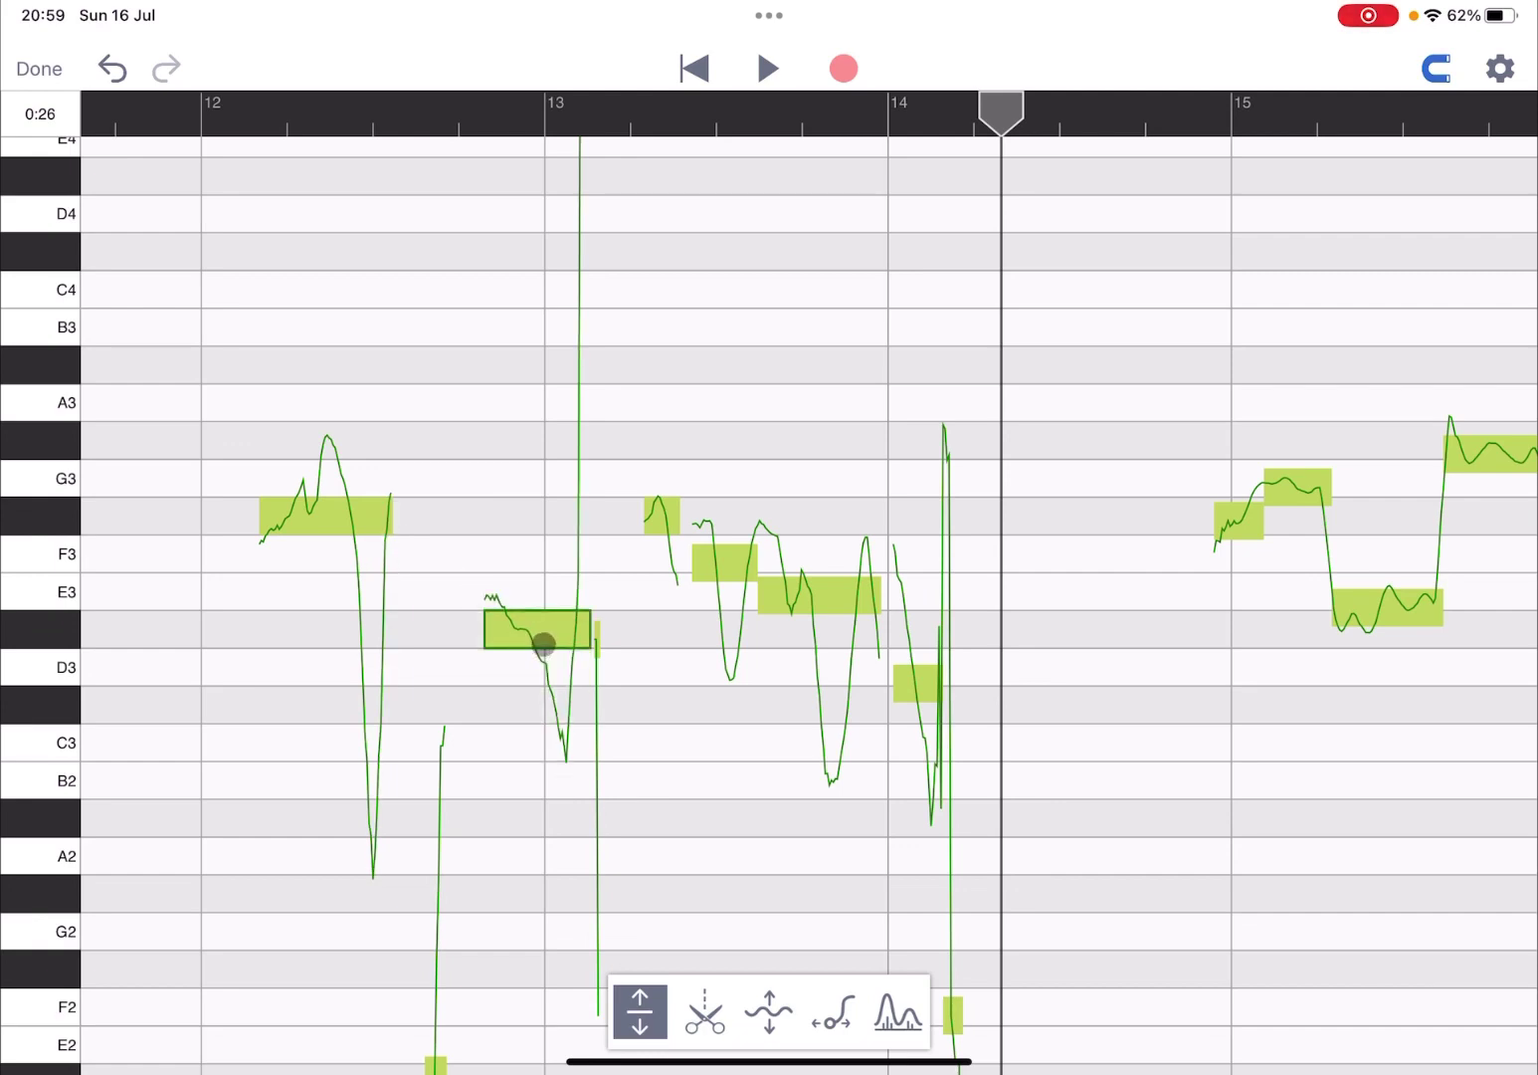
{"action": "left_click", "coordinate": [600, 640]}
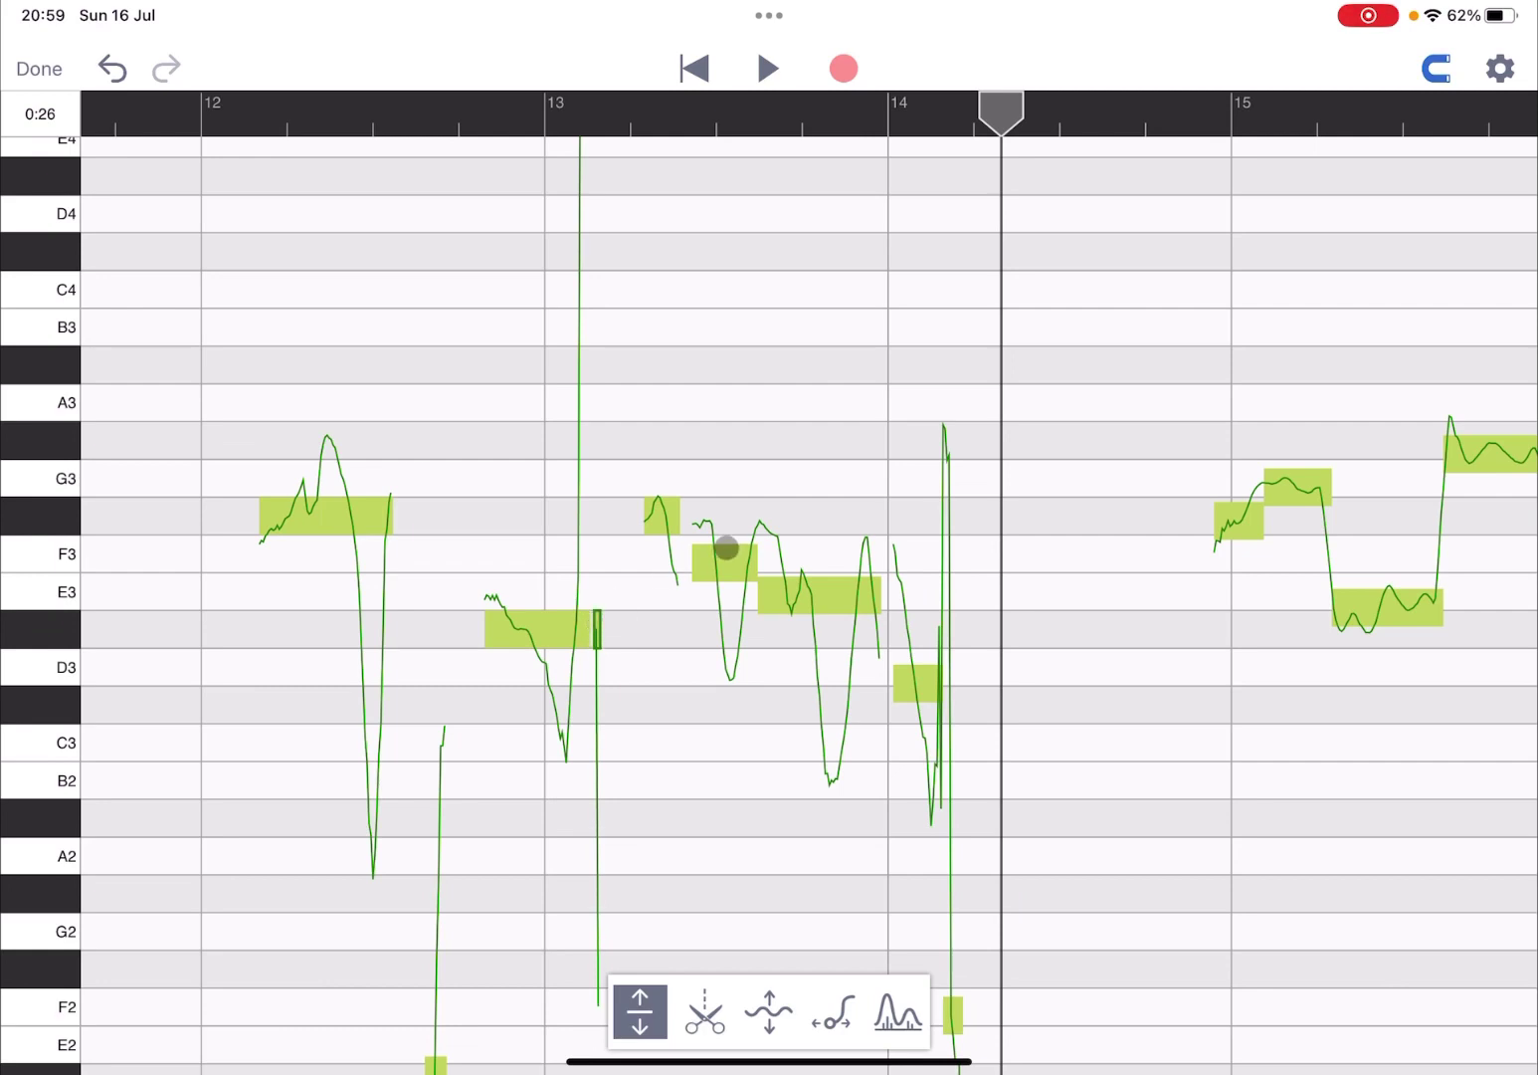
{"action": "left_click_drag", "start_coordinate": [737, 551], "coordinate": [730, 586]}
{"action": "left_click", "coordinate": [783, 600]}
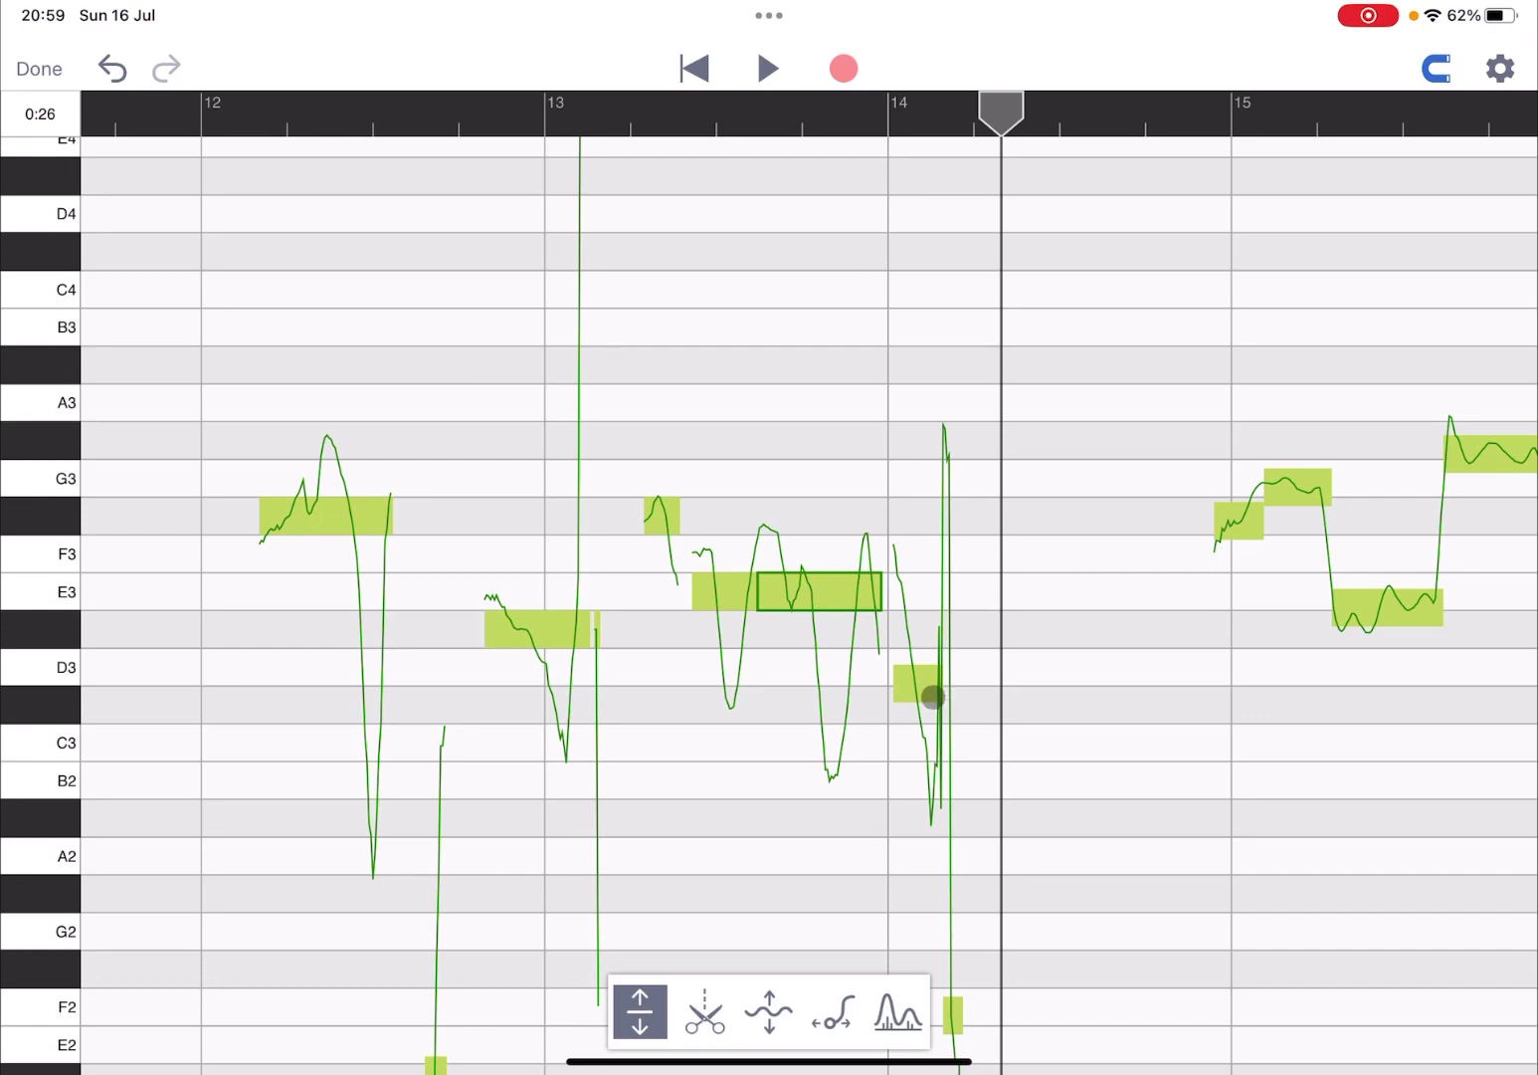
{"action": "left_click_drag", "start_coordinate": [934, 696], "coordinate": [924, 717]}
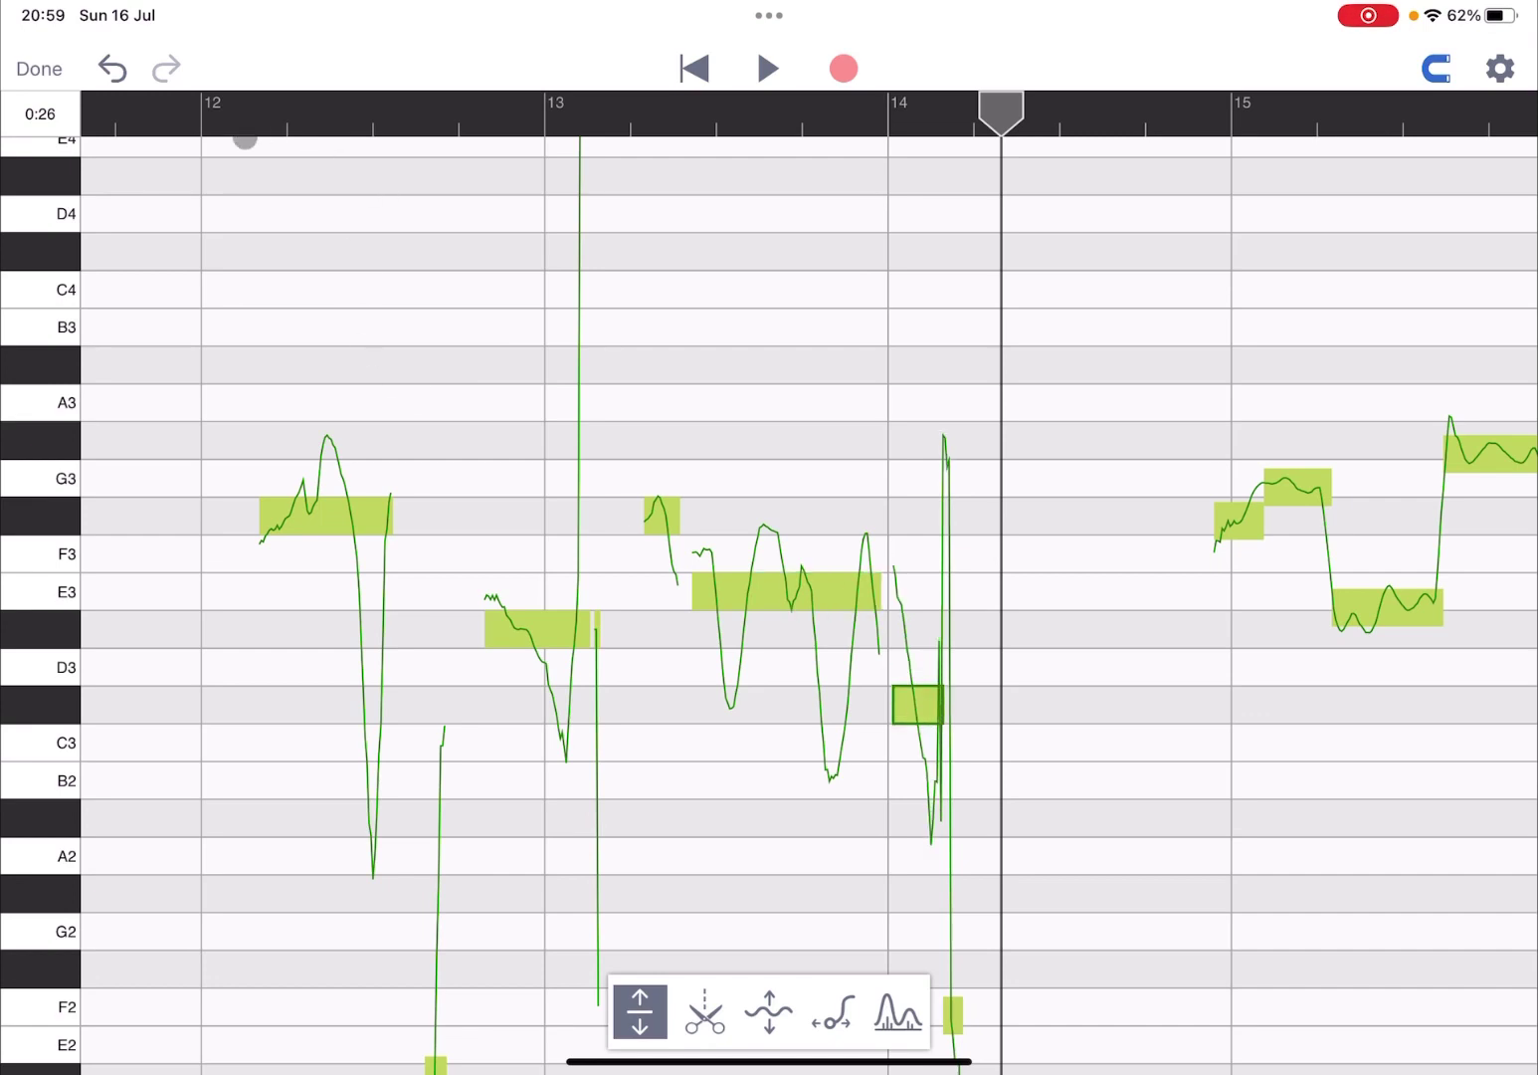
{"action": "left_click", "coordinate": [212, 106]}
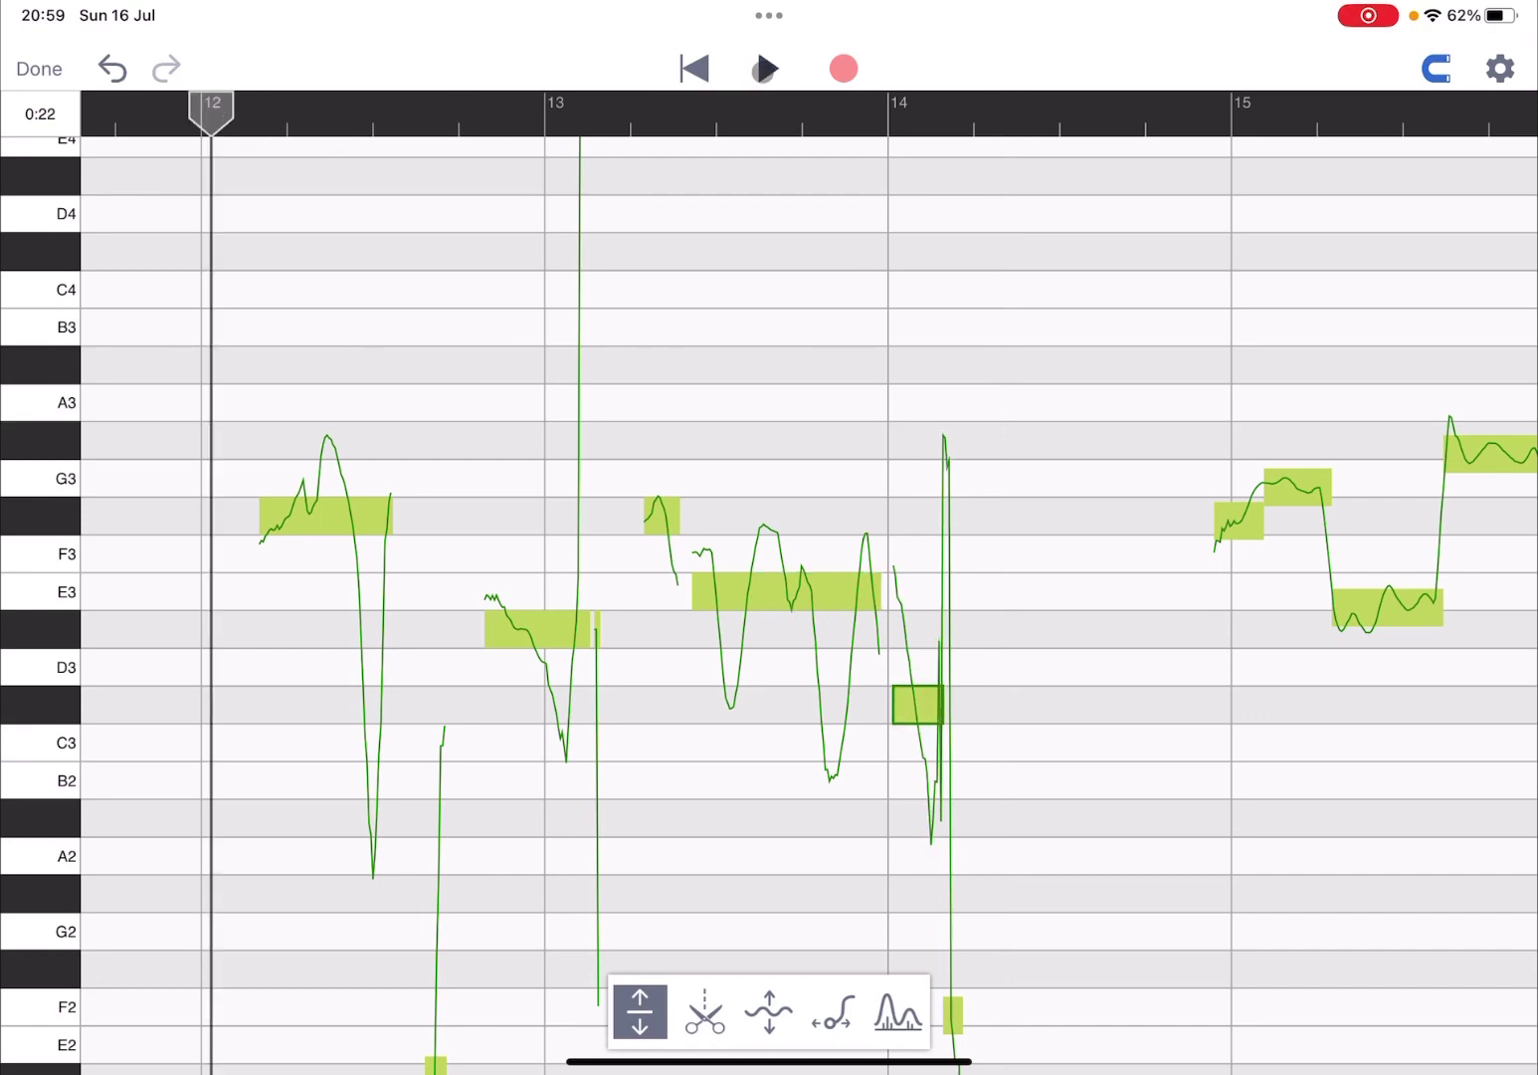
{"action": "left_click", "coordinate": [764, 69]}
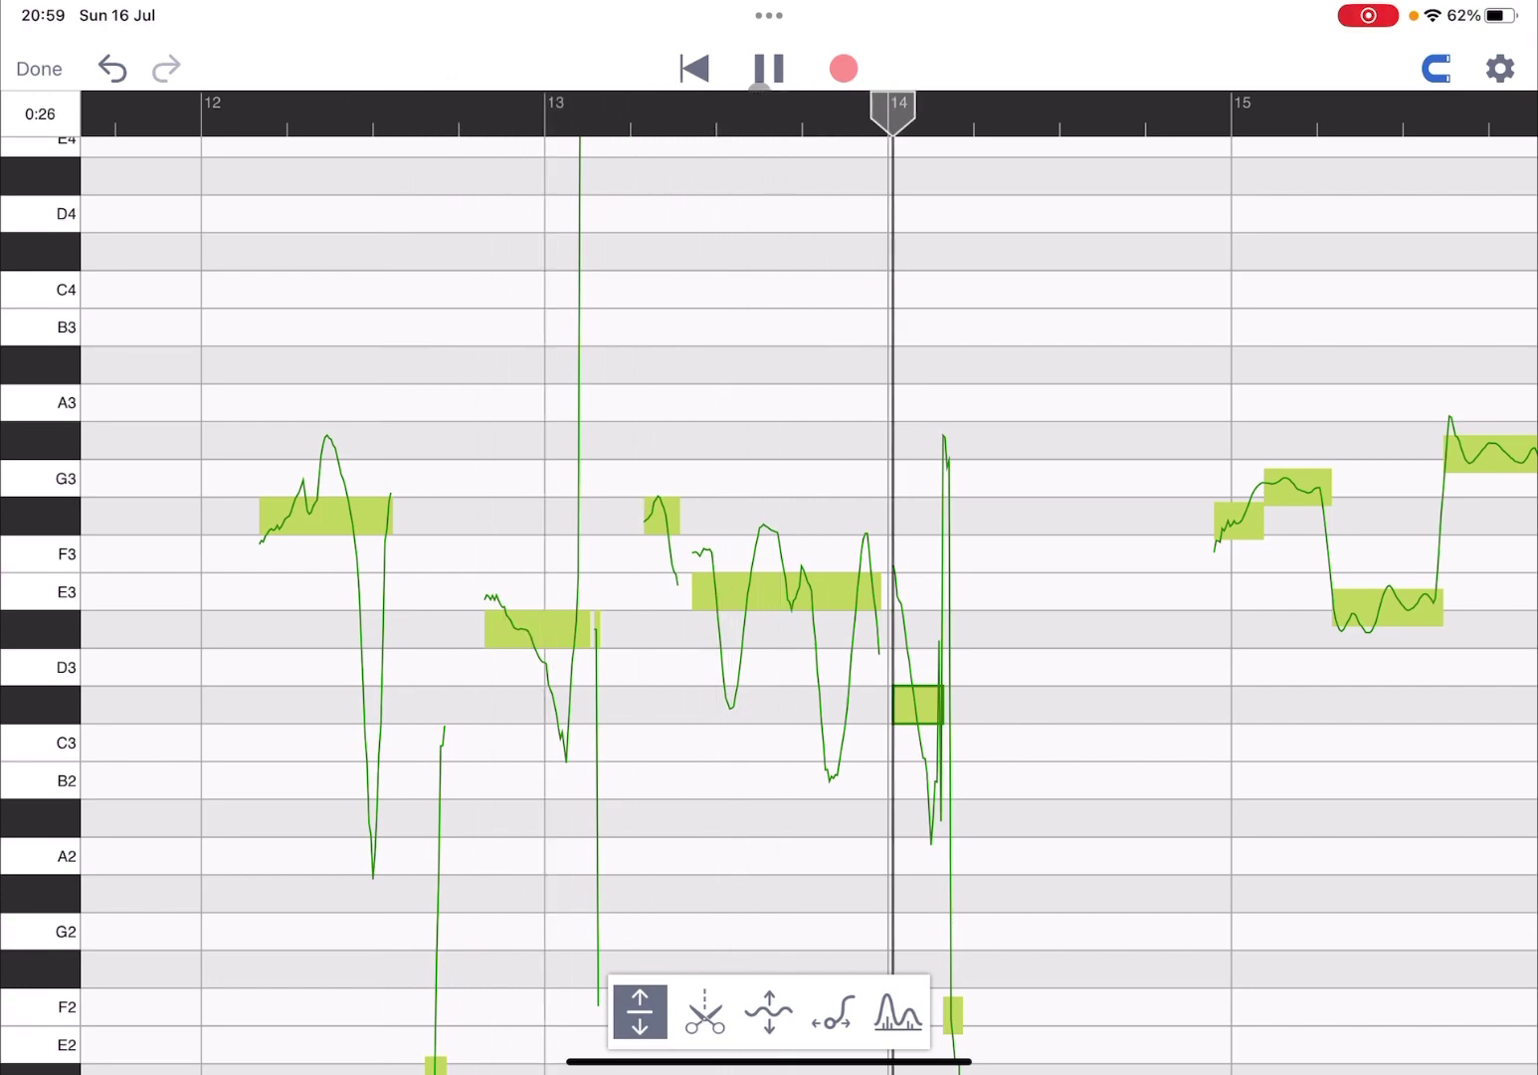
{"action": "scroll", "coordinate": [808, 101], "scroll_direction": "right", "scroll_amount": 5}
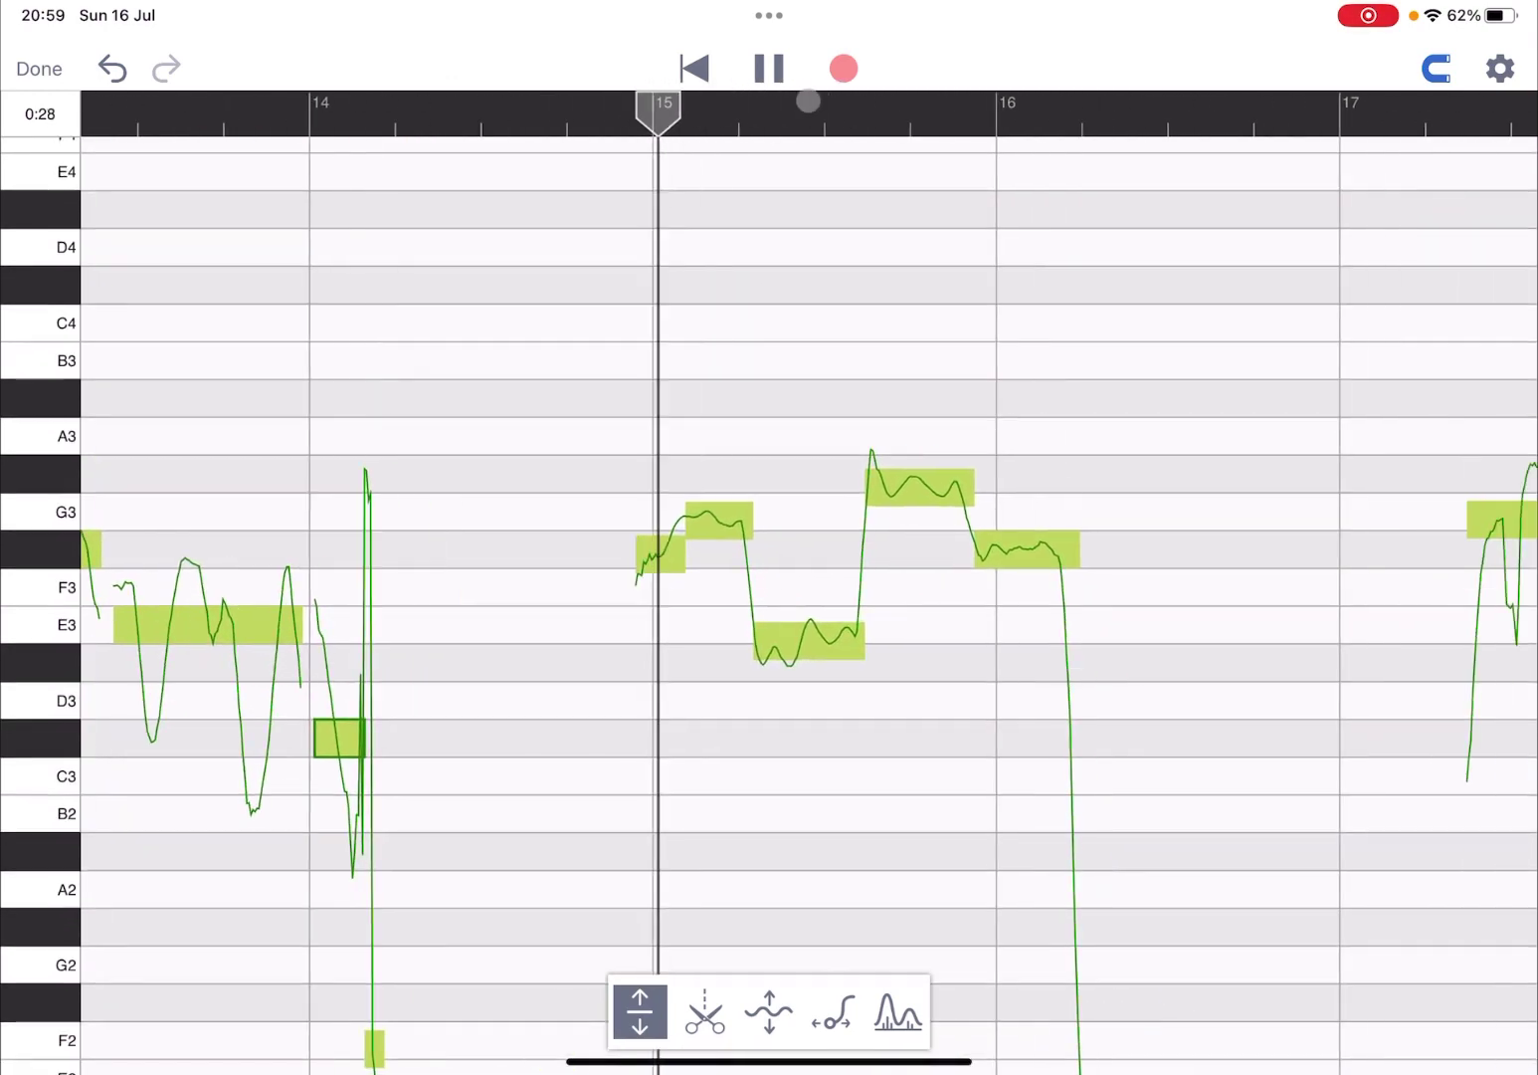
{"action": "scroll", "coordinate": [807, 102], "scroll_direction": "right", "scroll_amount": 3}
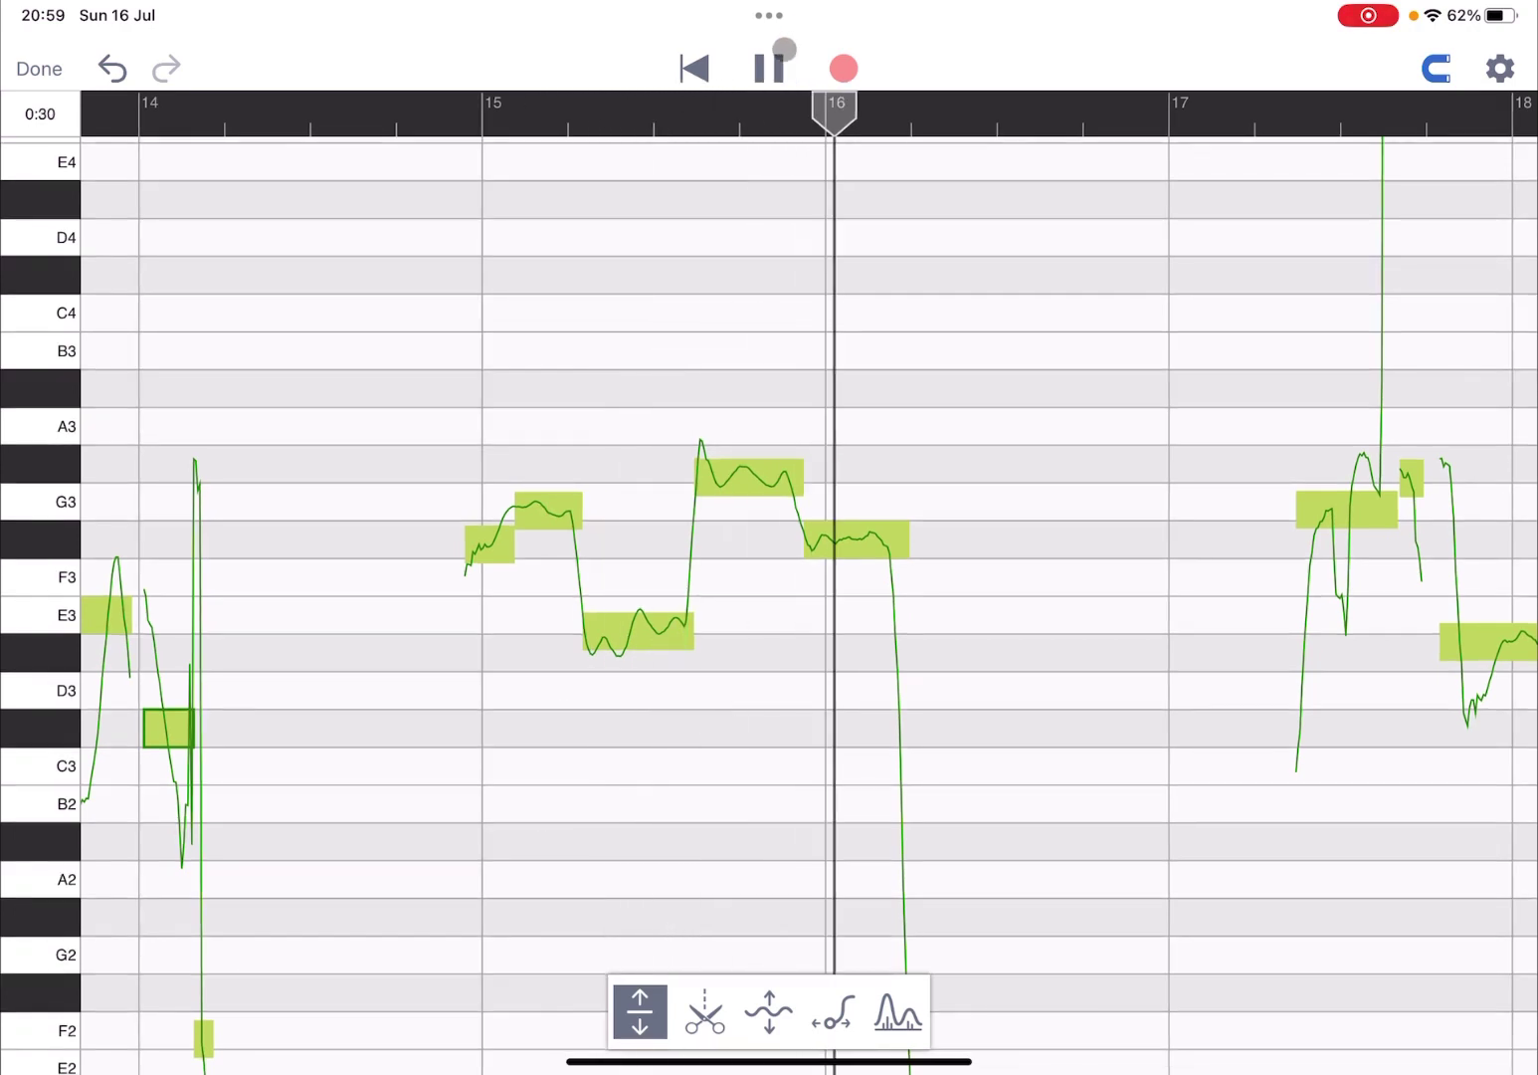
Step: Raise the second and fourth bar-15 notes to G#3 and the low bar-15 note a semitone
{"action": "left_click", "coordinate": [769, 68]}
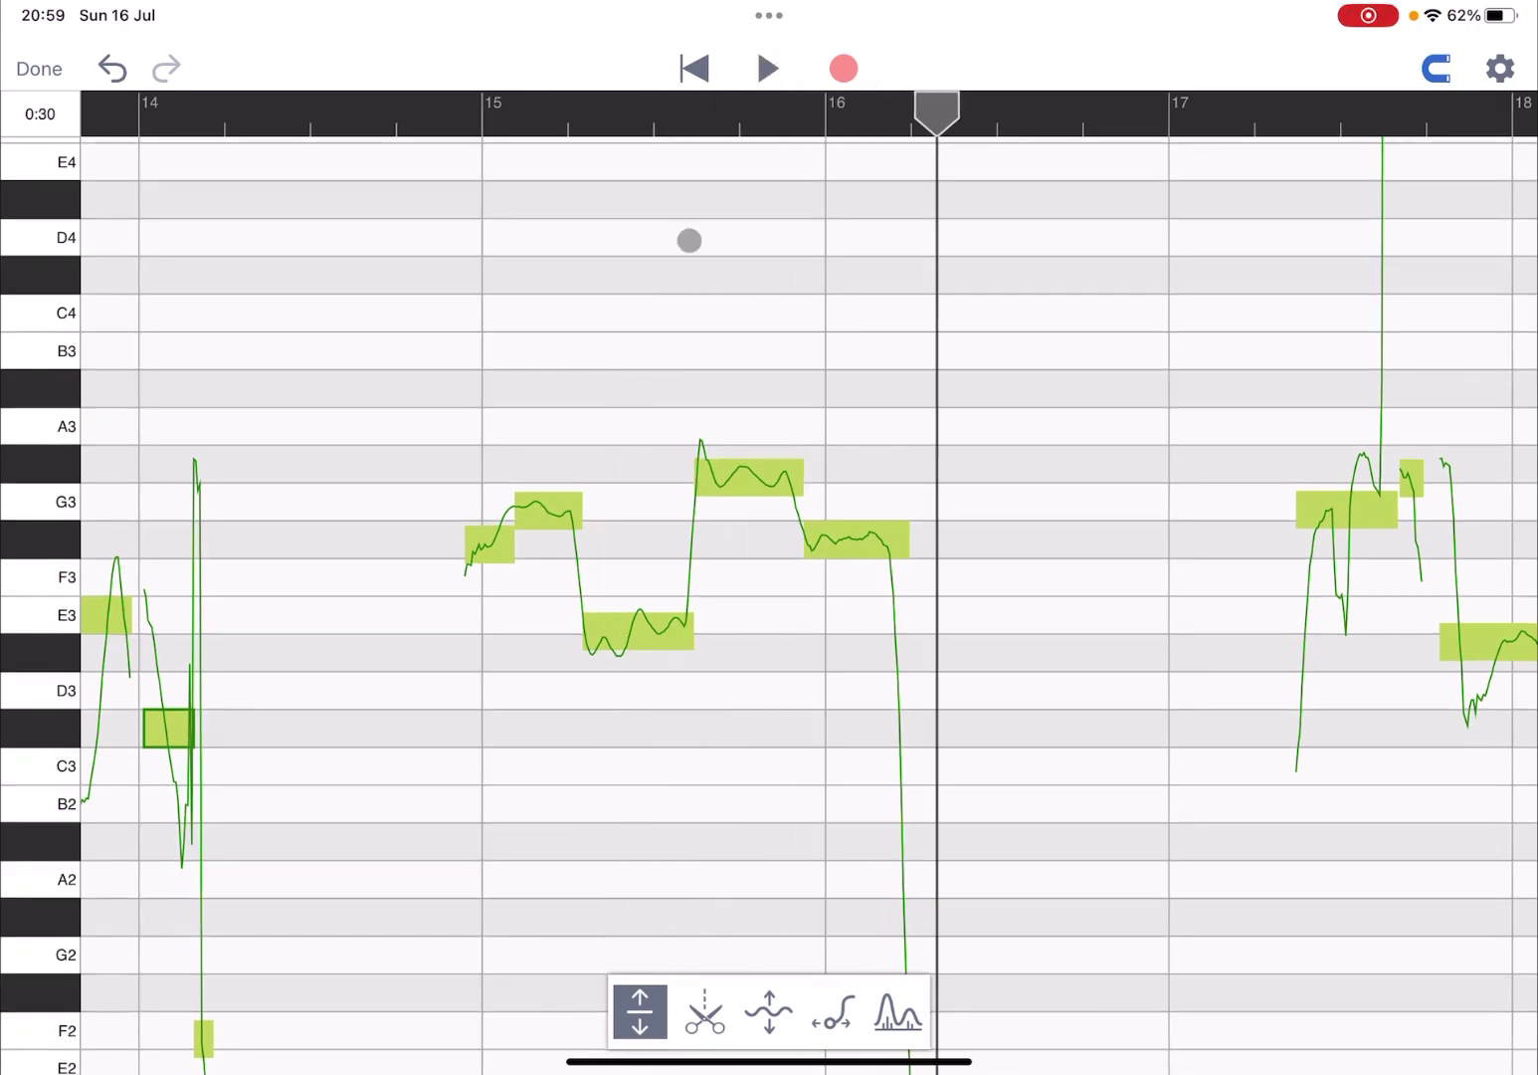
{"action": "left_click", "coordinate": [474, 534]}
{"action": "left_click_drag", "start_coordinate": [554, 499], "coordinate": [554, 437]}
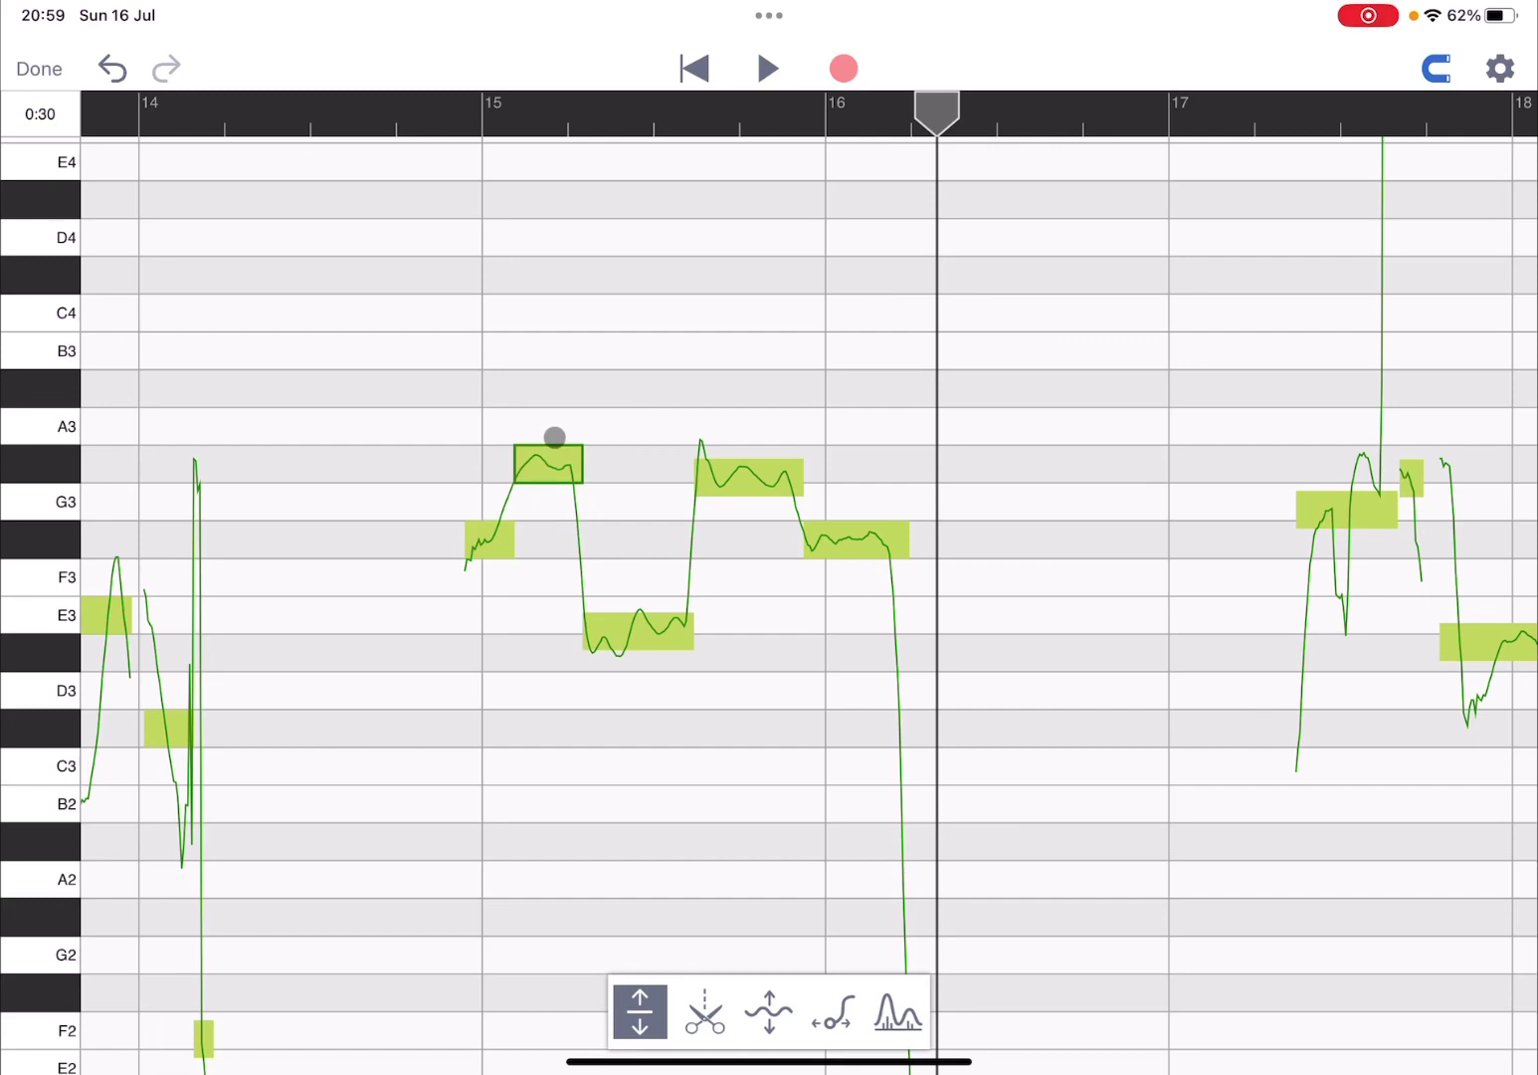
{"action": "left_click_drag", "start_coordinate": [766, 474], "coordinate": [755, 457]}
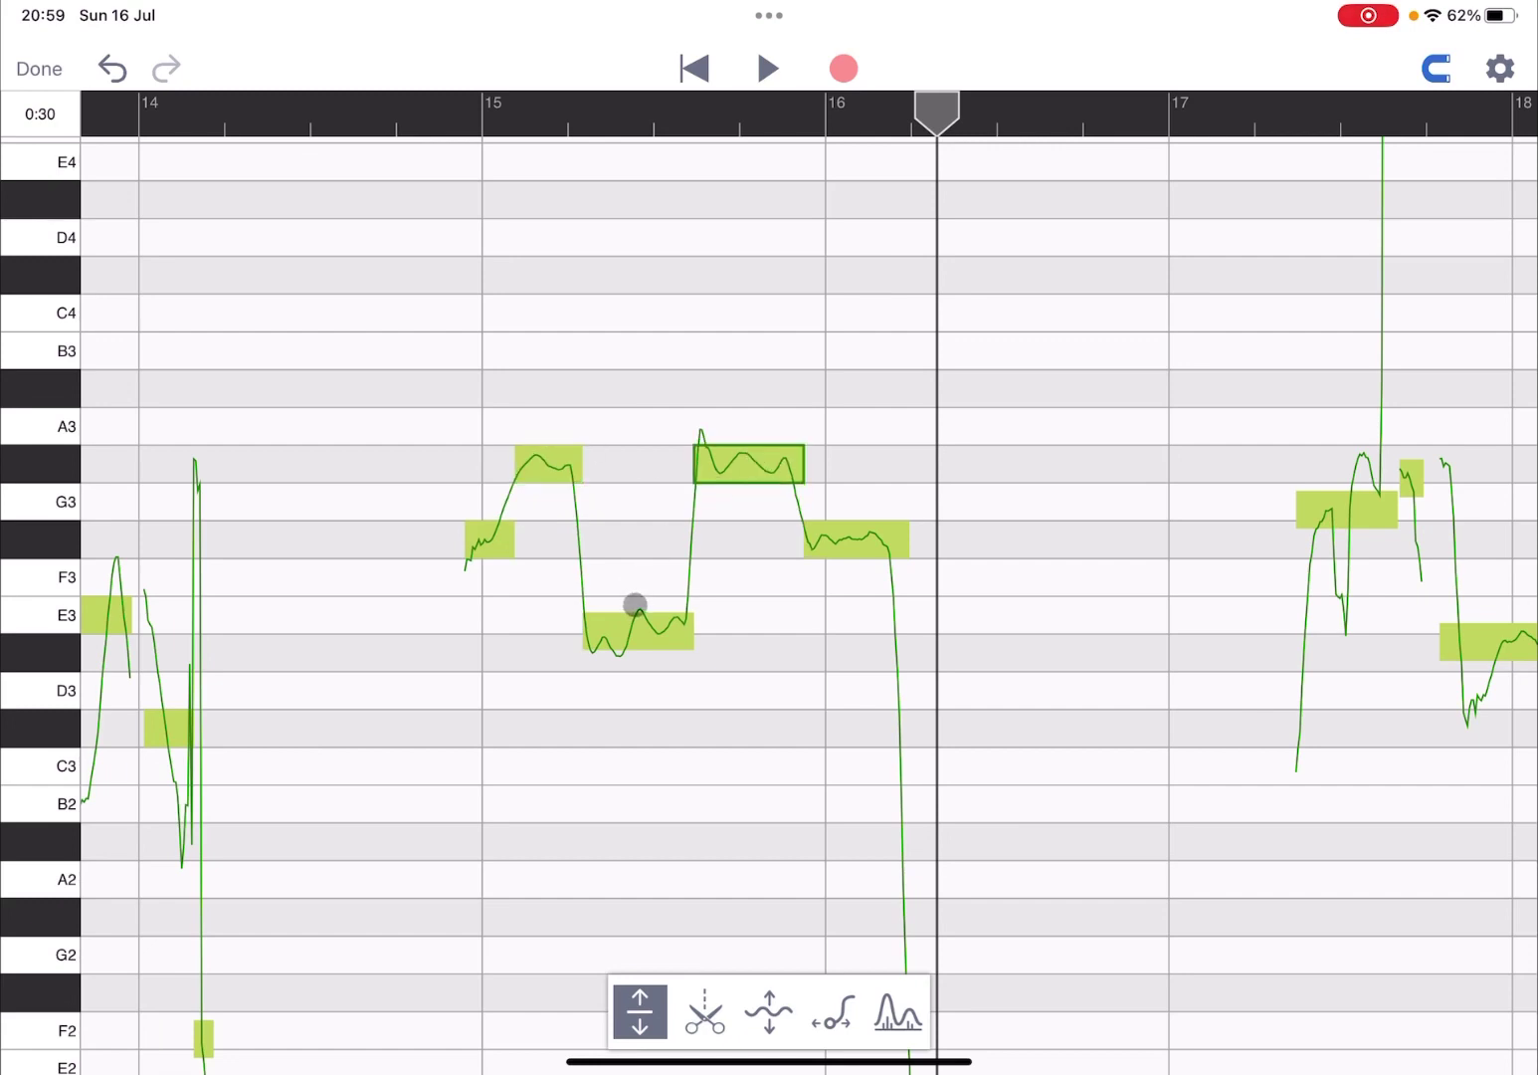
{"action": "left_click_drag", "start_coordinate": [638, 618], "coordinate": [642, 601]}
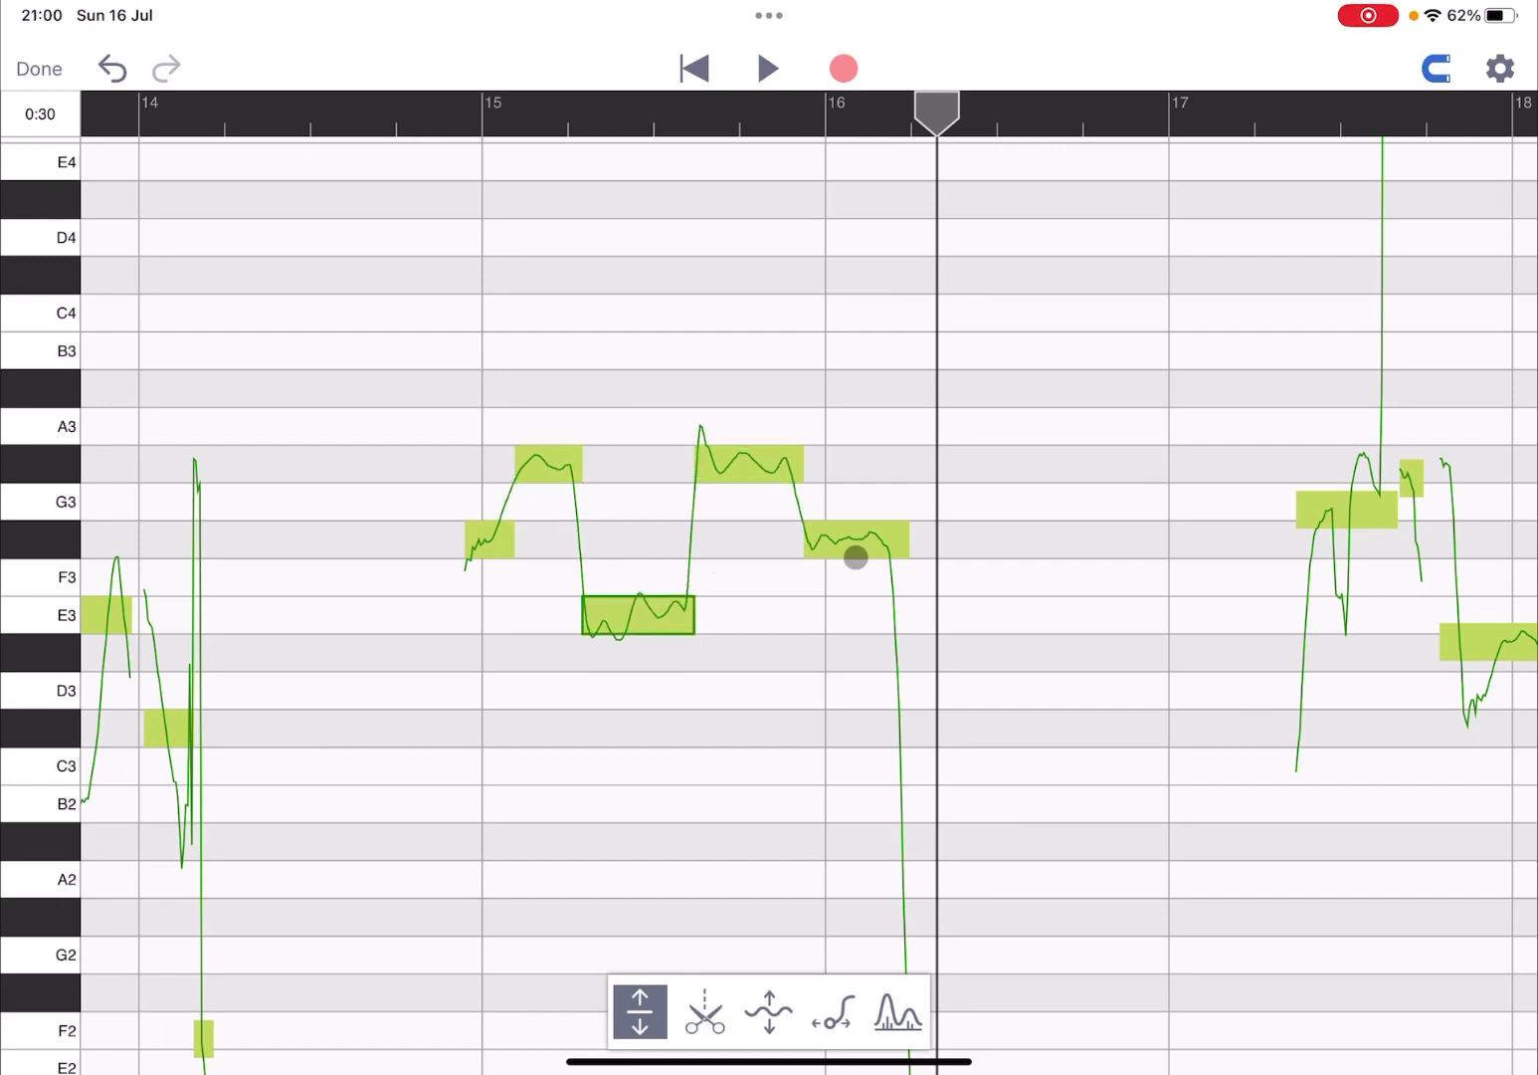
Step: Audition the phrase, then raise the bar-16 note up to F#3
{"action": "left_click", "coordinate": [854, 546]}
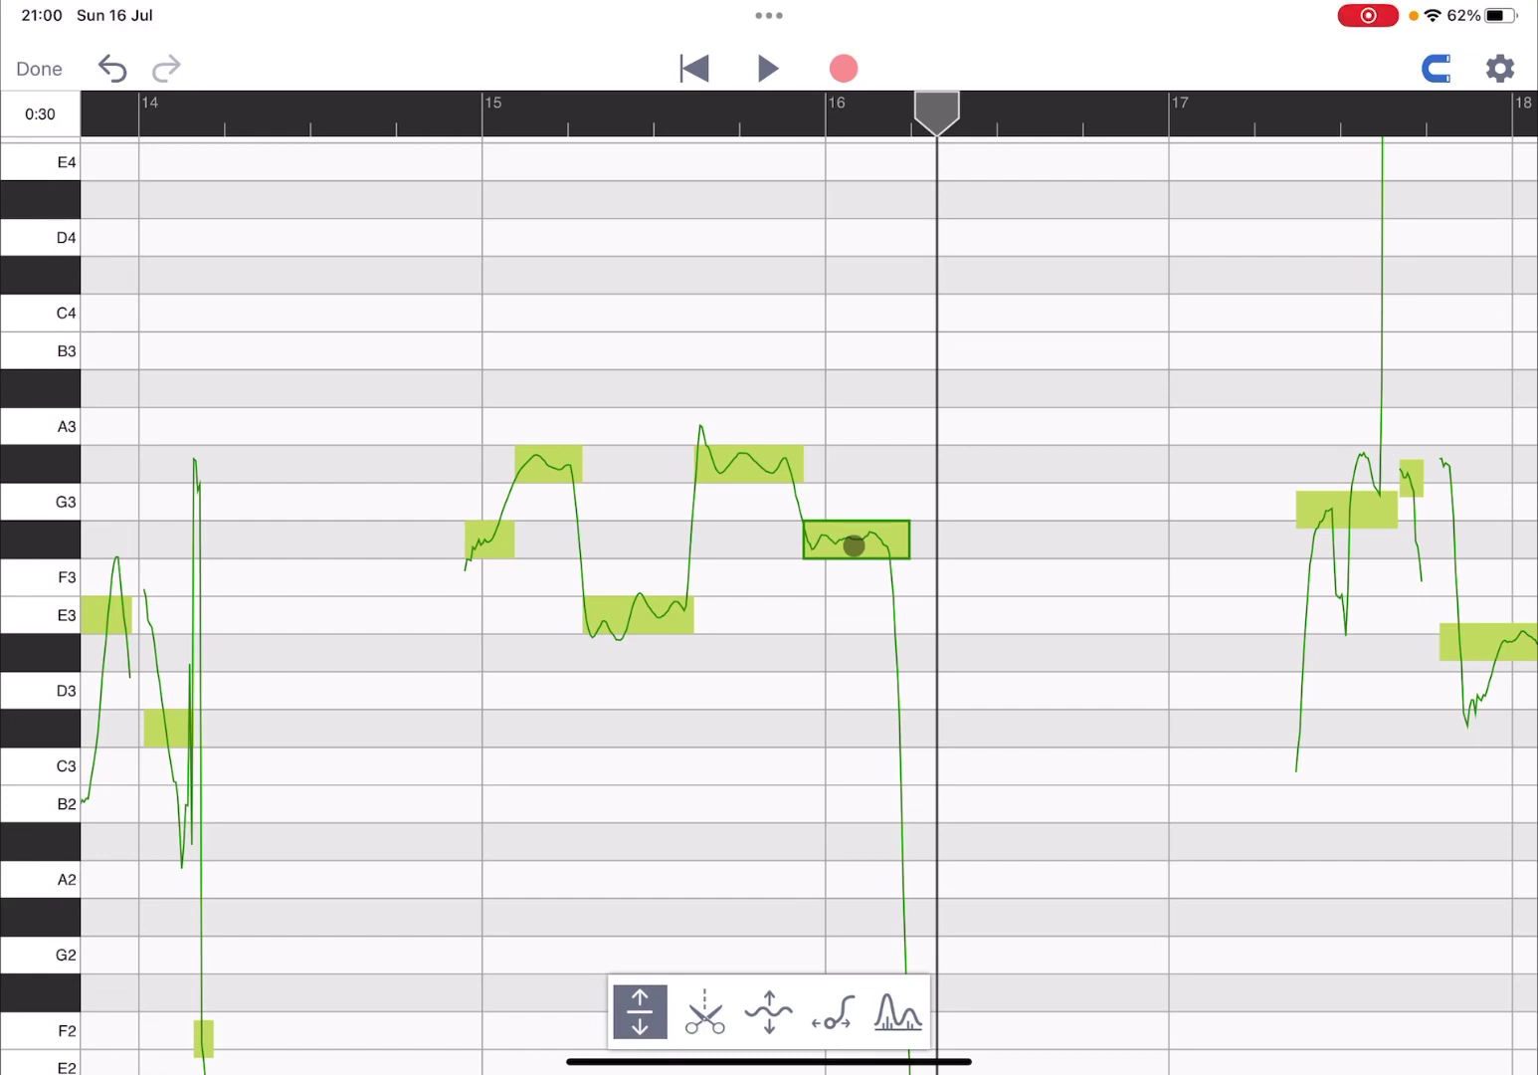
{"action": "left_click", "coordinate": [356, 112]}
{"action": "left_click", "coordinate": [769, 68]}
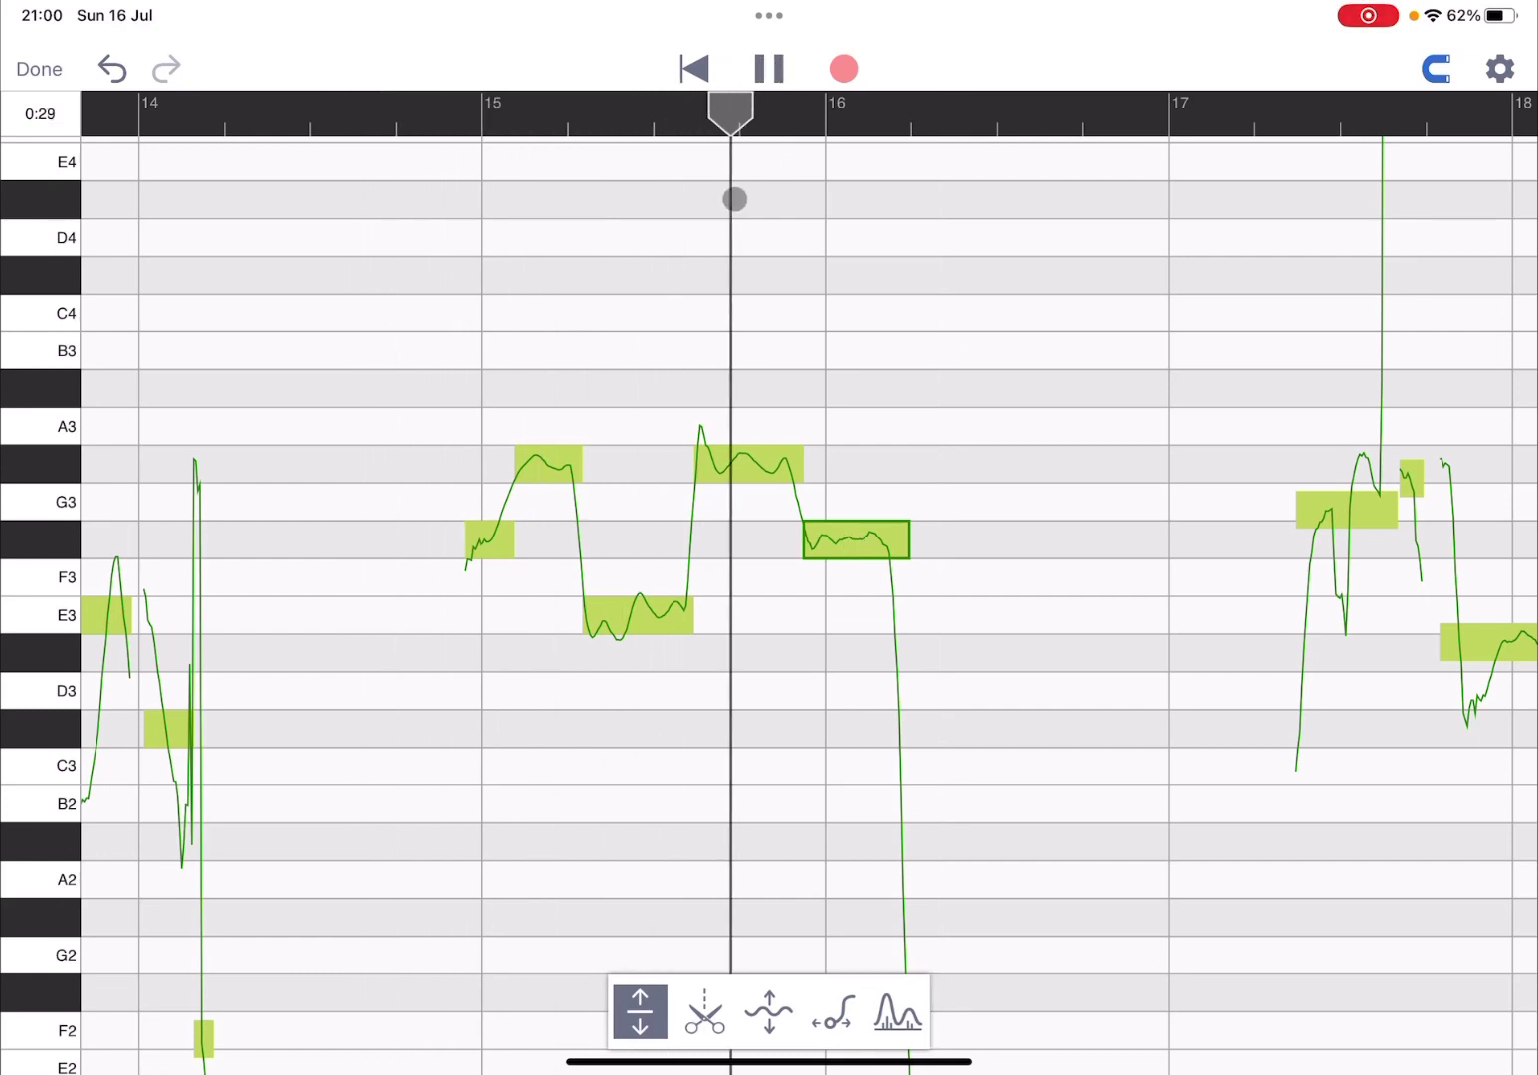
{"action": "left_click", "coordinate": [769, 69]}
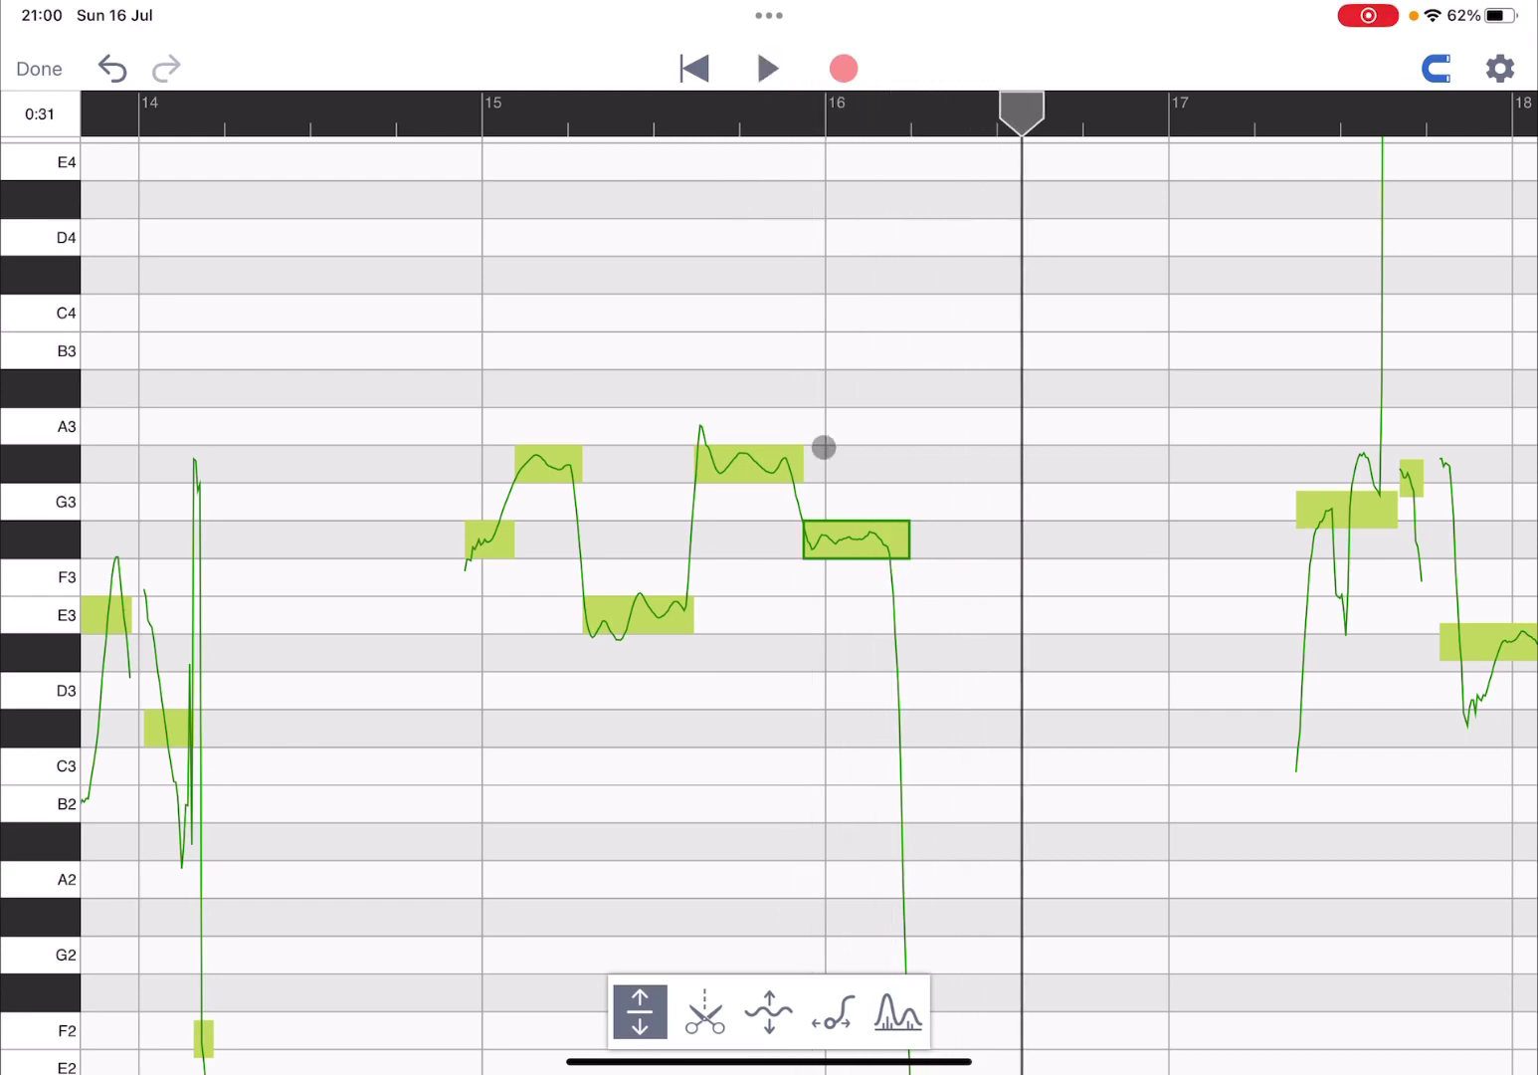
{"action": "mouse_move", "coordinate": [833, 543]}
{"action": "left_mouse_down"}
{"action": "mouse_move", "coordinate": [831, 458]}
{"action": "mouse_move", "coordinate": [835, 598]}
{"action": "left_mouse_up"}
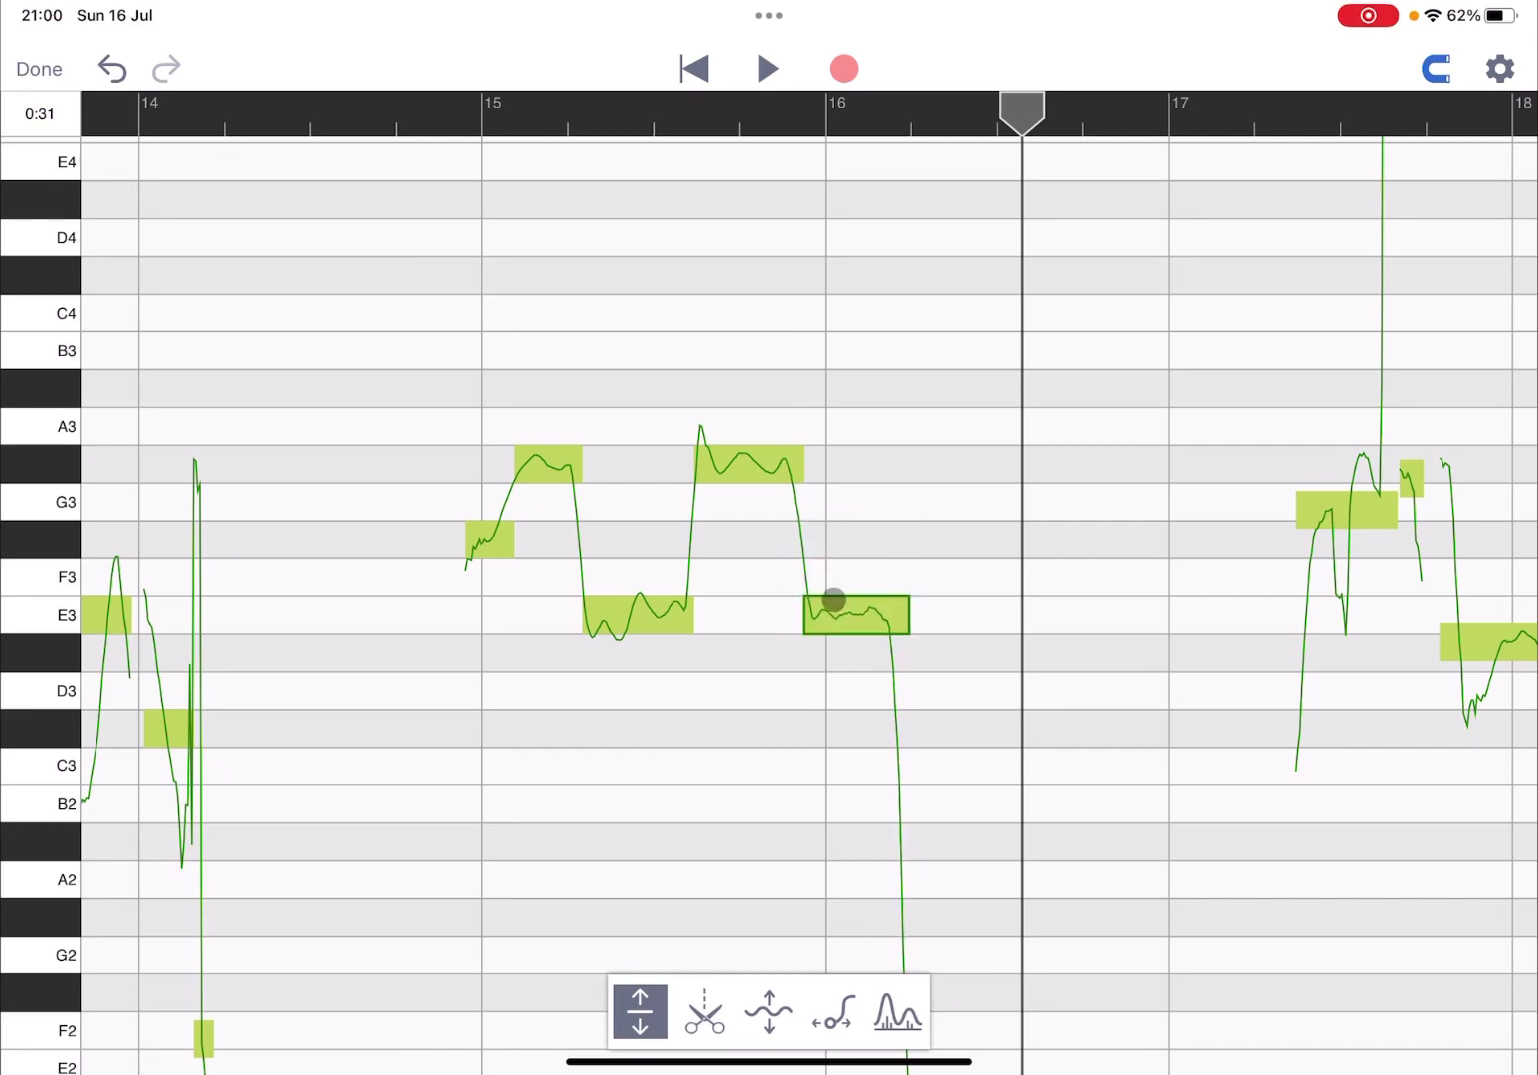
{"action": "left_click_drag", "start_coordinate": [840, 611], "coordinate": [834, 534]}
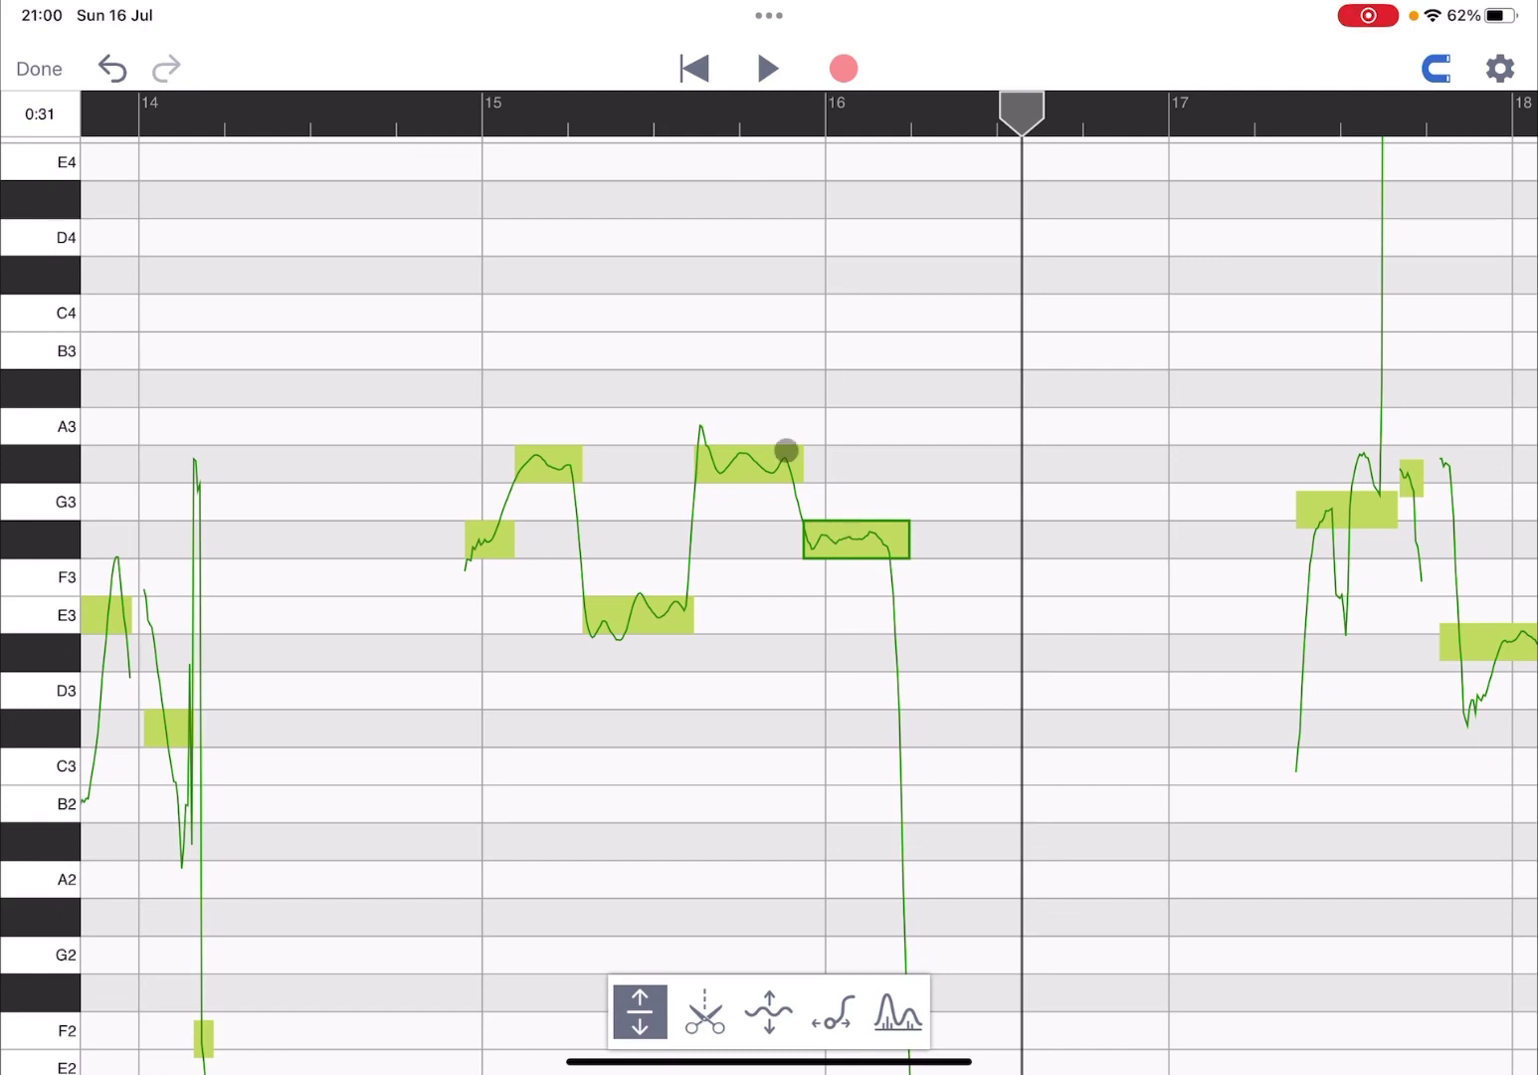
Step: Pull the G#3 note before bar 16 down to F#3 and replay from bar 15
{"action": "left_click", "coordinate": [770, 448]}
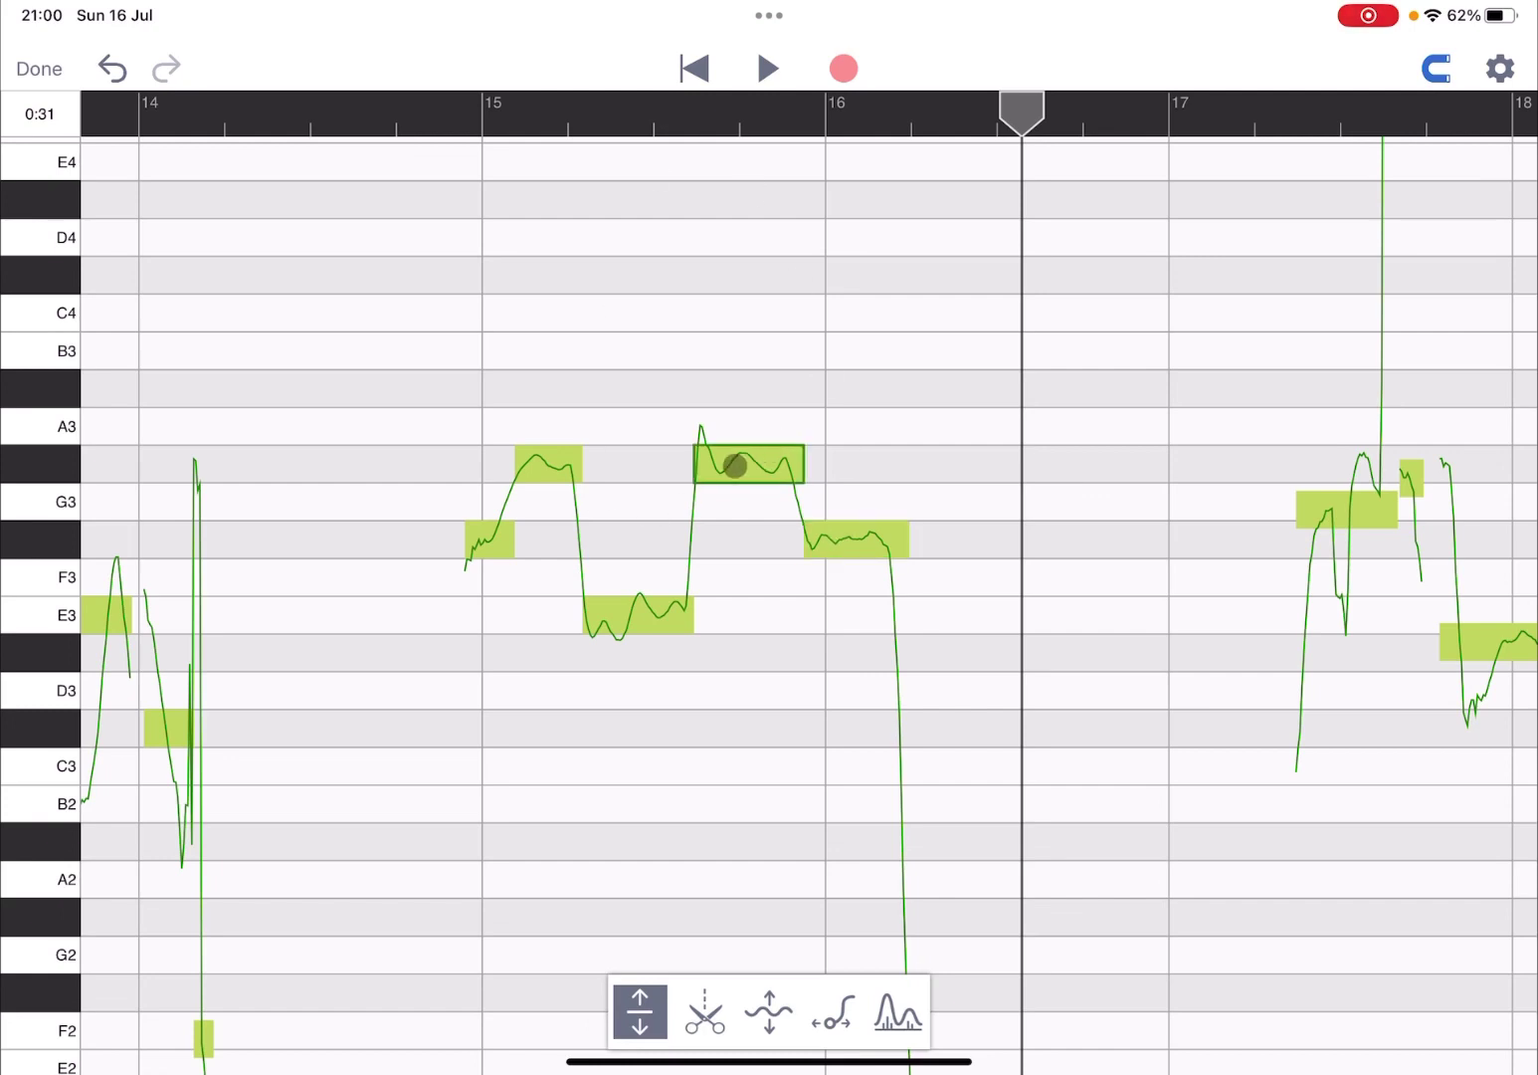
{"action": "mouse_move", "coordinate": [734, 465]}
{"action": "left_mouse_down"}
{"action": "mouse_move", "coordinate": [720, 560]}
{"action": "mouse_move", "coordinate": [727, 543]}
{"action": "left_mouse_up"}
{"action": "left_click", "coordinate": [821, 542]}
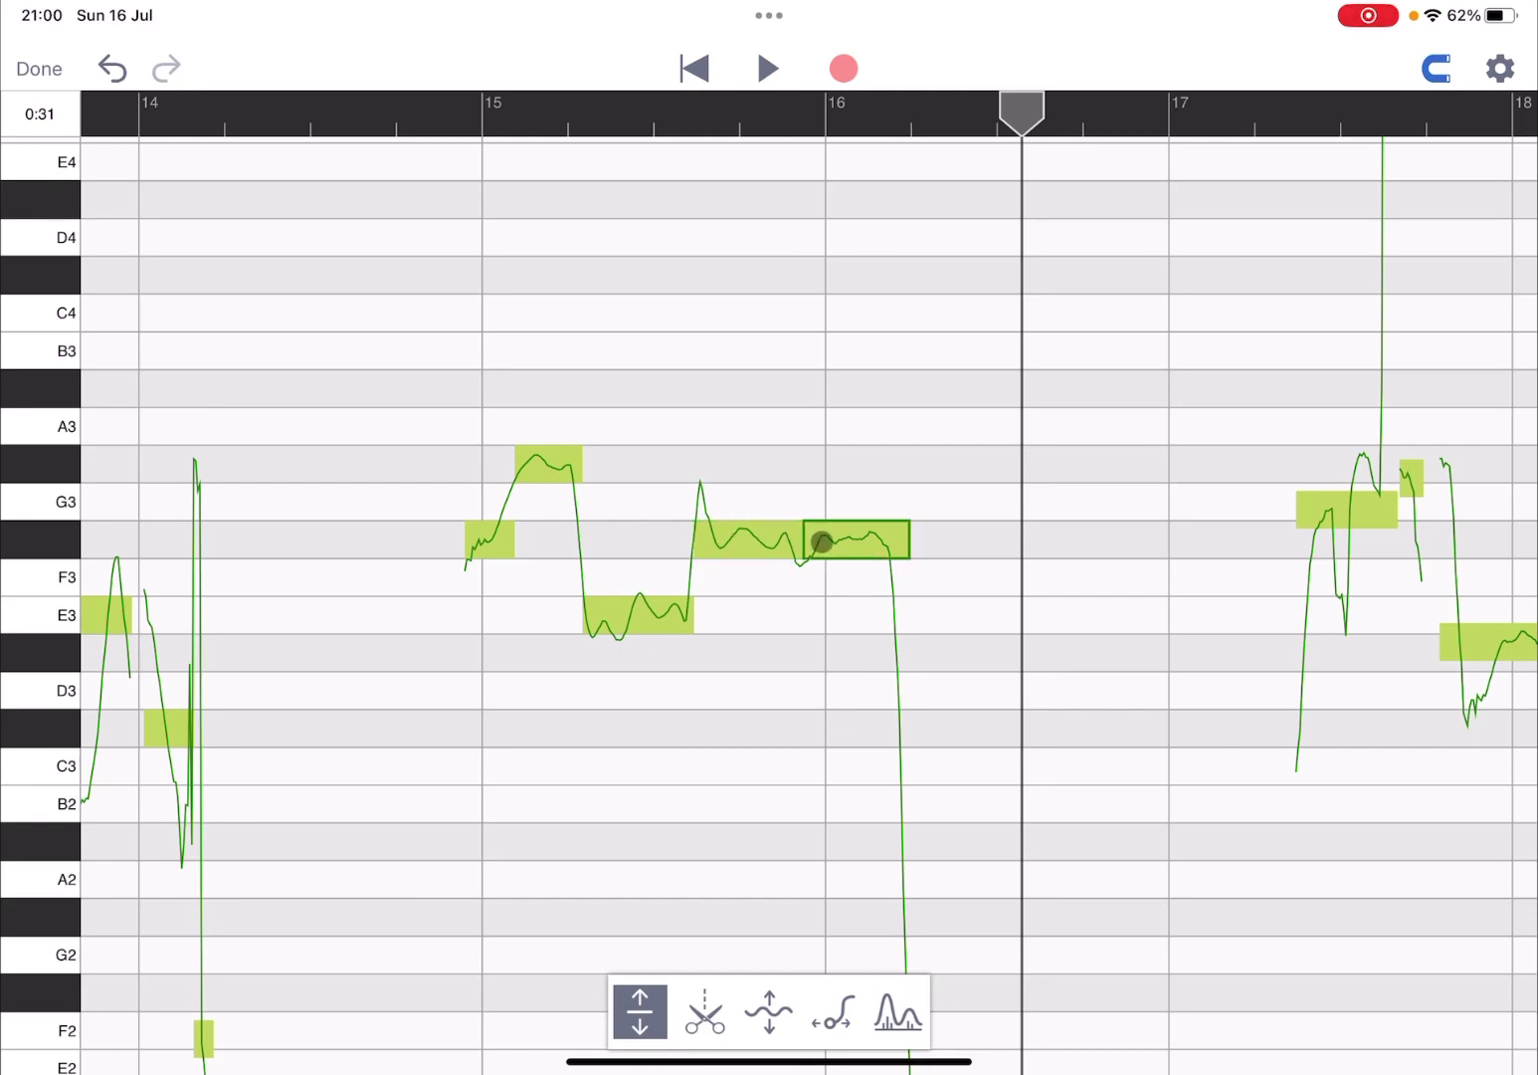
{"action": "left_click", "coordinate": [384, 112]}
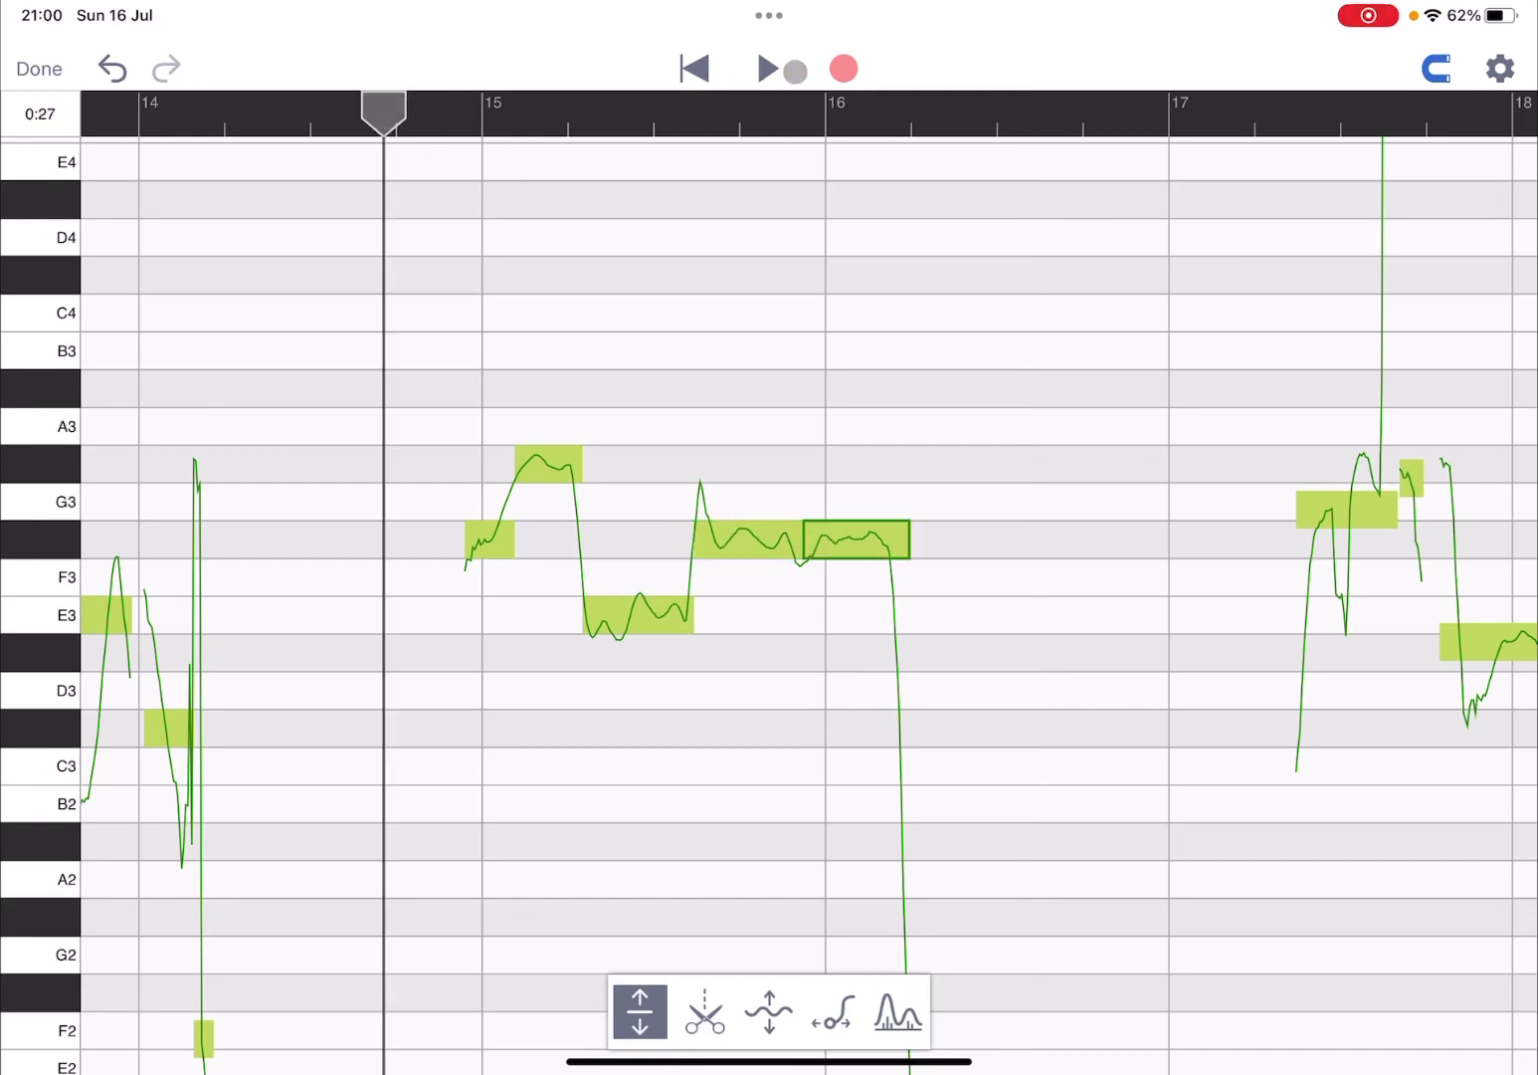
{"action": "left_click", "coordinate": [775, 68]}
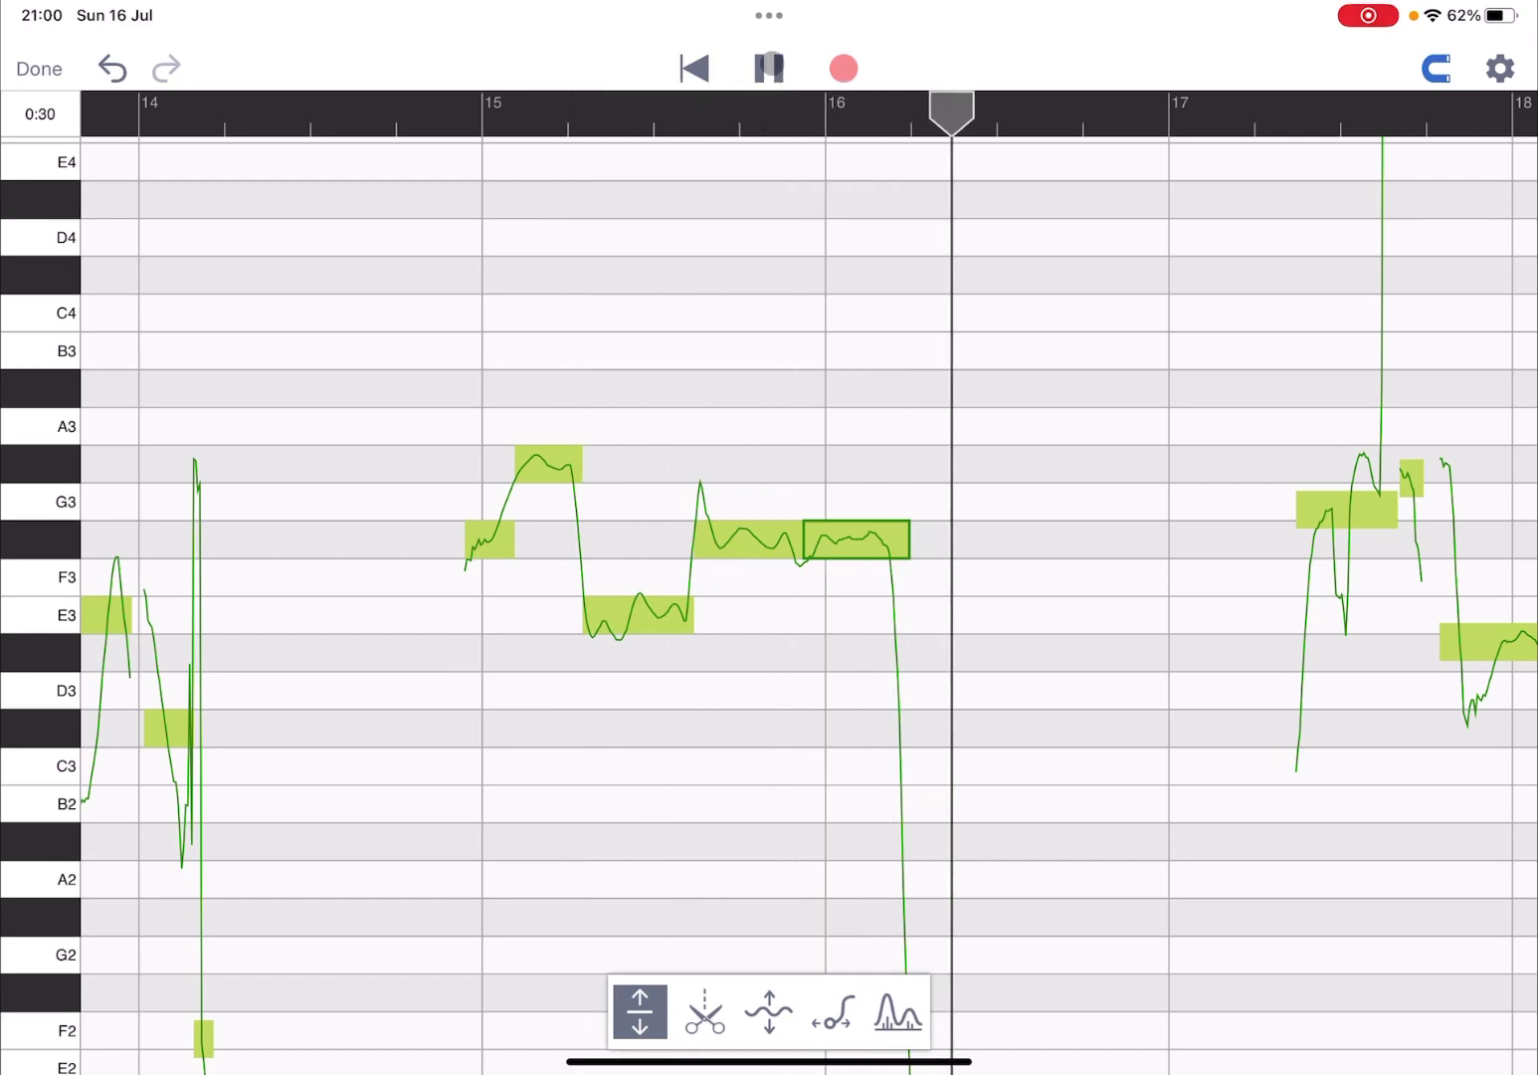
{"action": "left_click", "coordinate": [769, 68]}
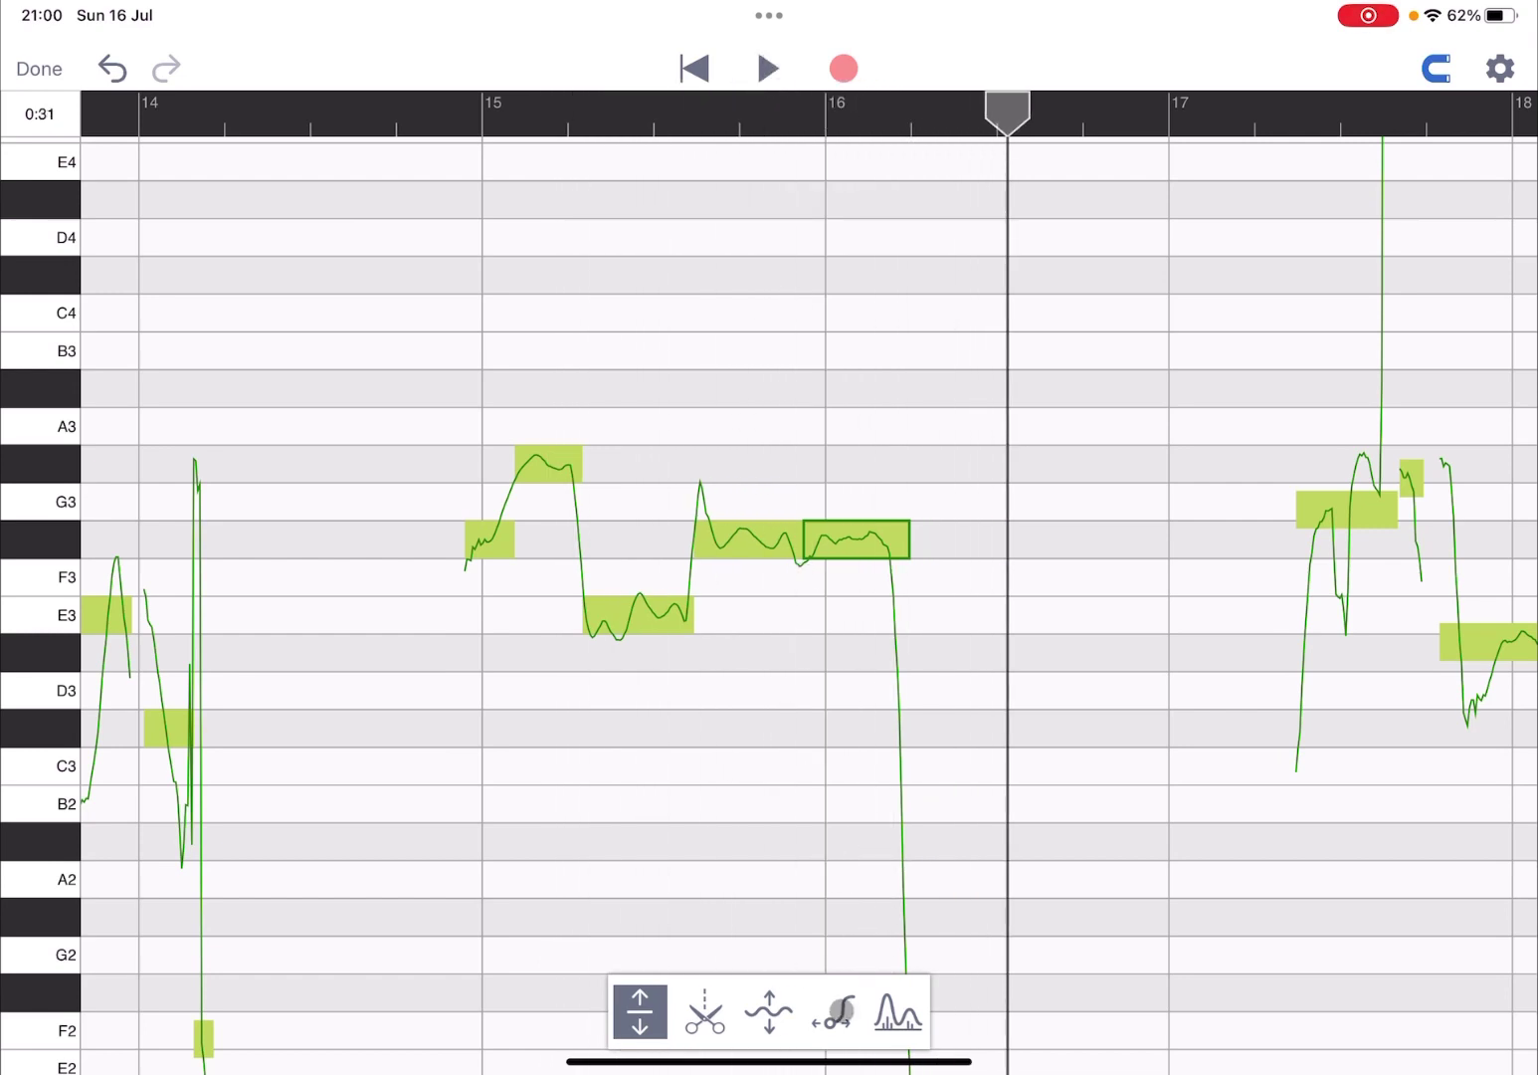
Step: Adjust the bar-15 E3 note's transition into F#3 and audition it from before bar 15
{"action": "left_click", "coordinate": [843, 1009]}
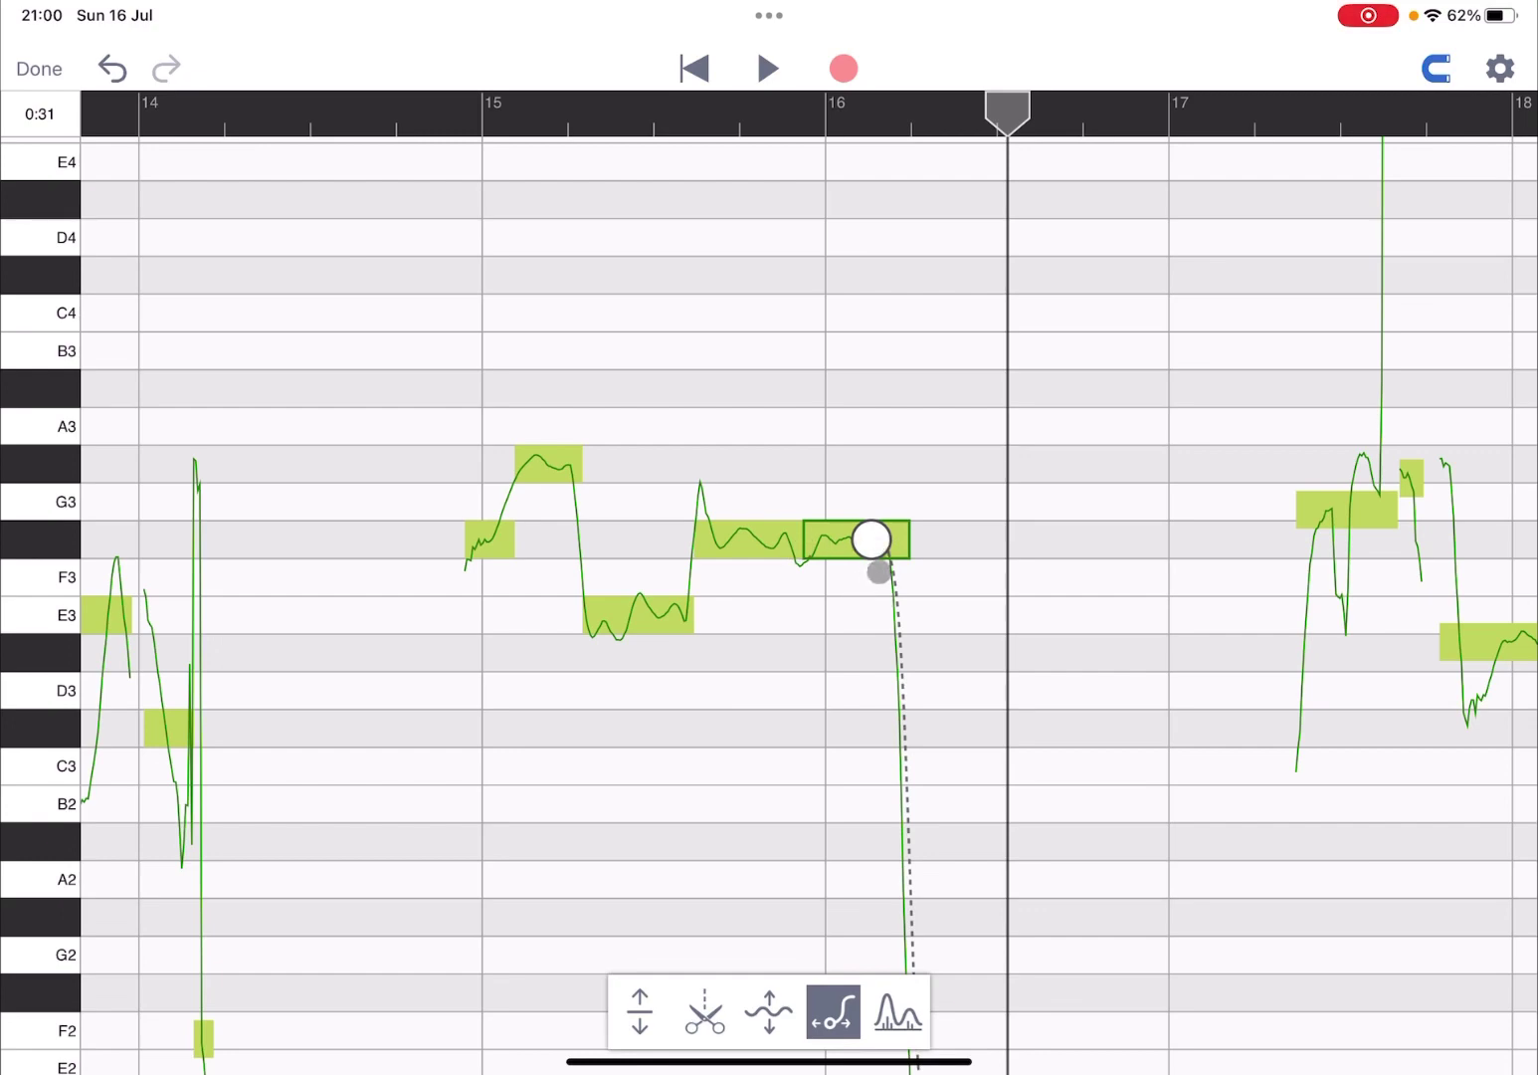
{"action": "scroll", "coordinate": [962, 568], "scroll_direction": "down", "scroll_amount": 2}
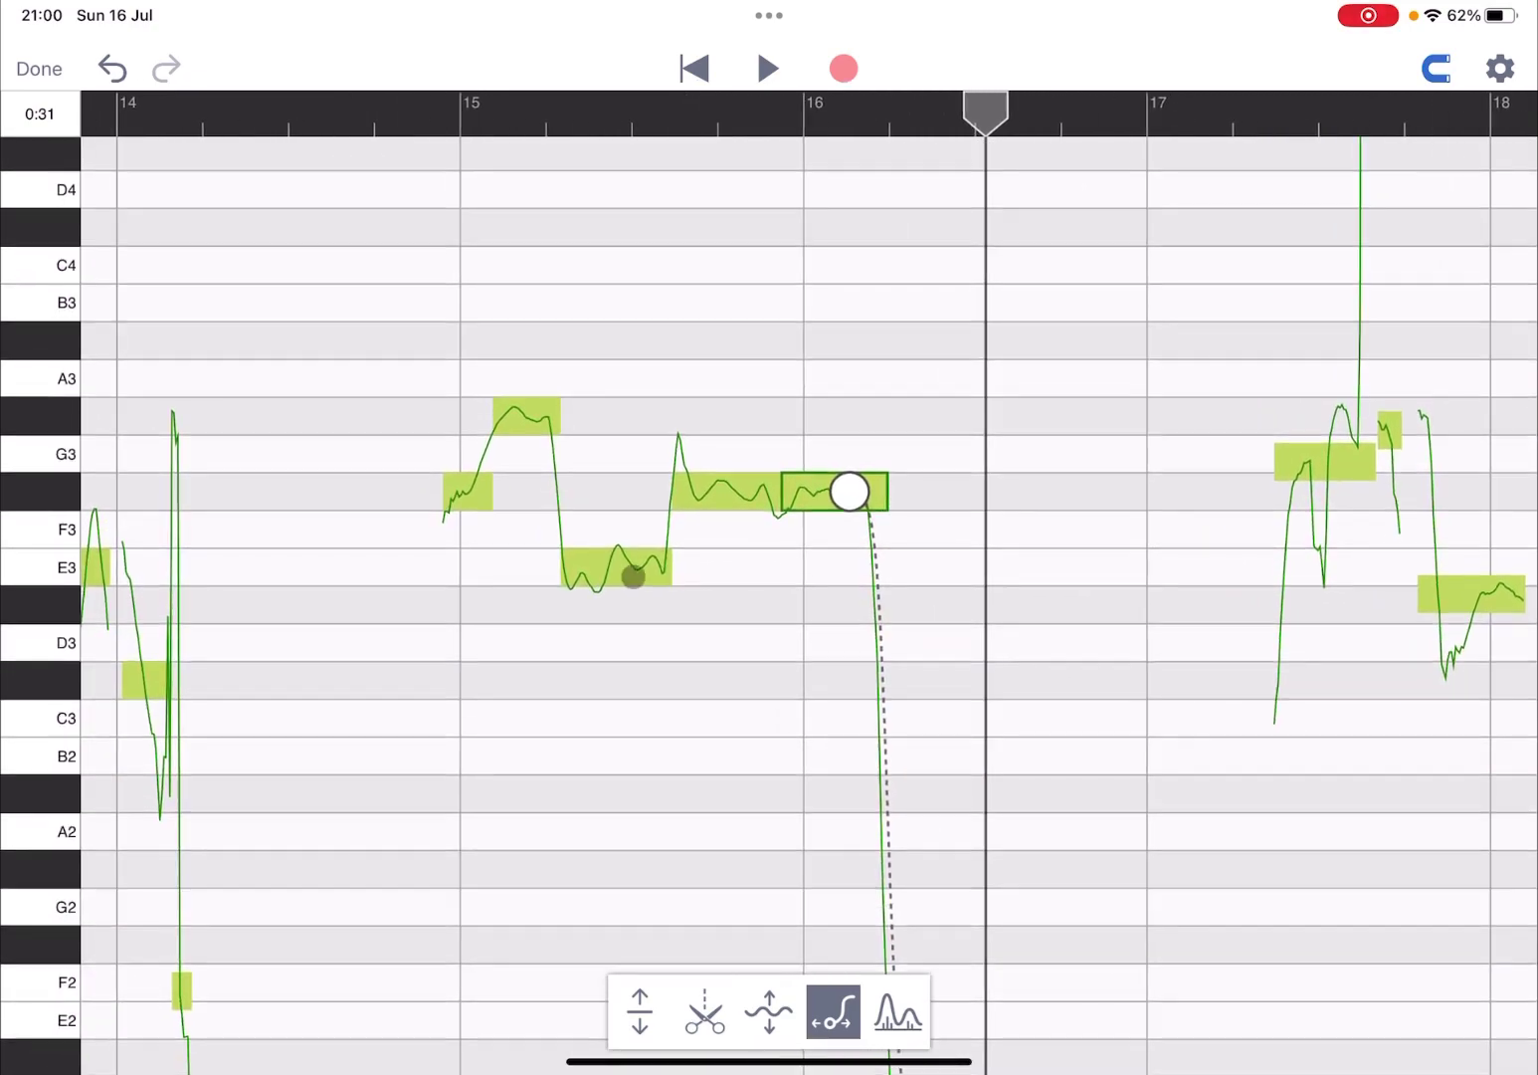
{"action": "left_click", "coordinate": [614, 568]}
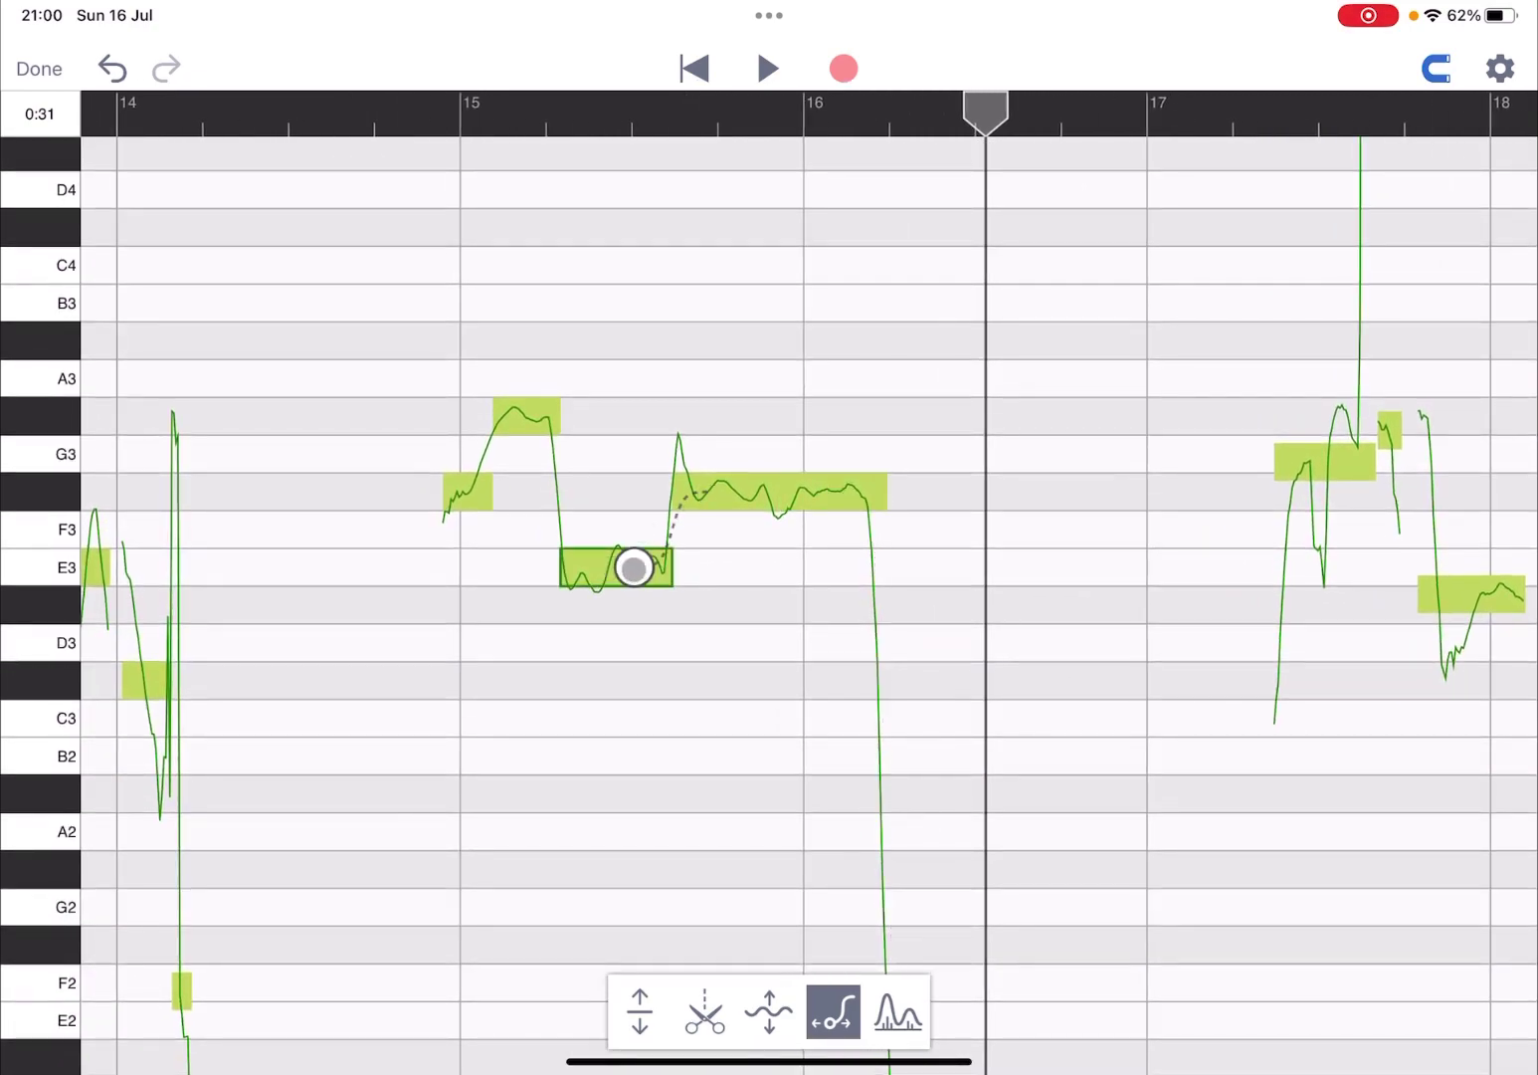
{"action": "mouse_move", "coordinate": [631, 567]}
{"action": "left_mouse_down"}
{"action": "mouse_move", "coordinate": [540, 587]}
{"action": "mouse_move", "coordinate": [645, 584]}
{"action": "mouse_move", "coordinate": [542, 583]}
{"action": "mouse_move", "coordinate": [673, 568]}
{"action": "left_mouse_up"}
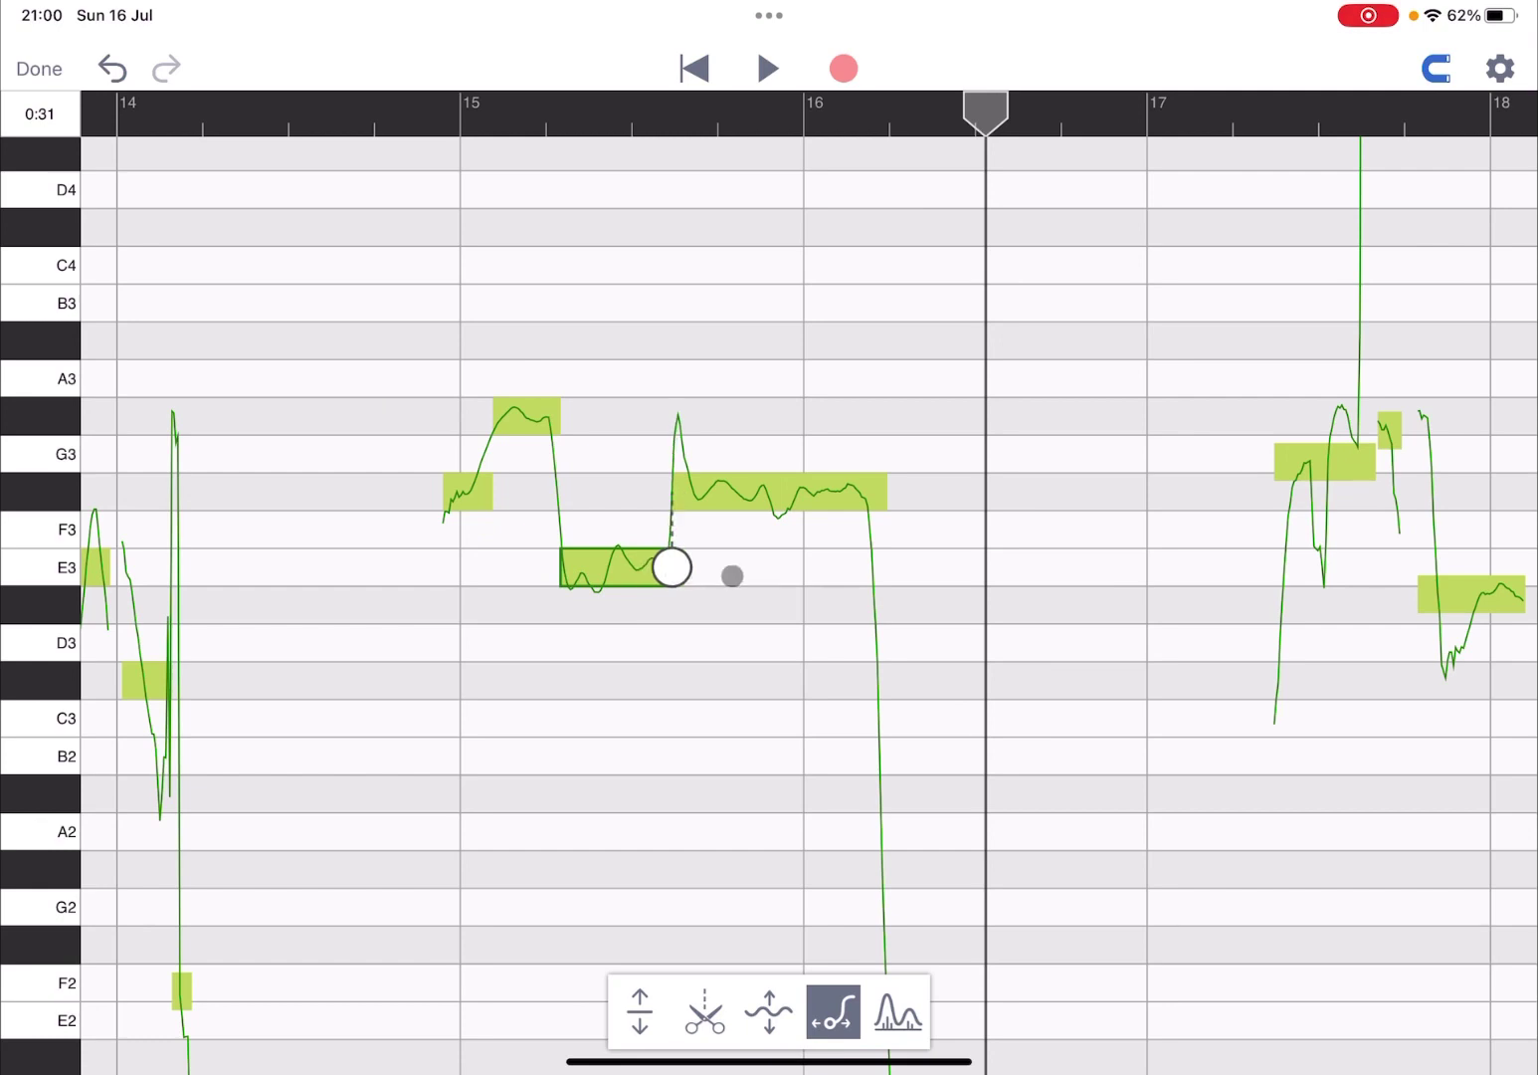
{"action": "left_click", "coordinate": [384, 112]}
{"action": "left_click", "coordinate": [762, 69]}
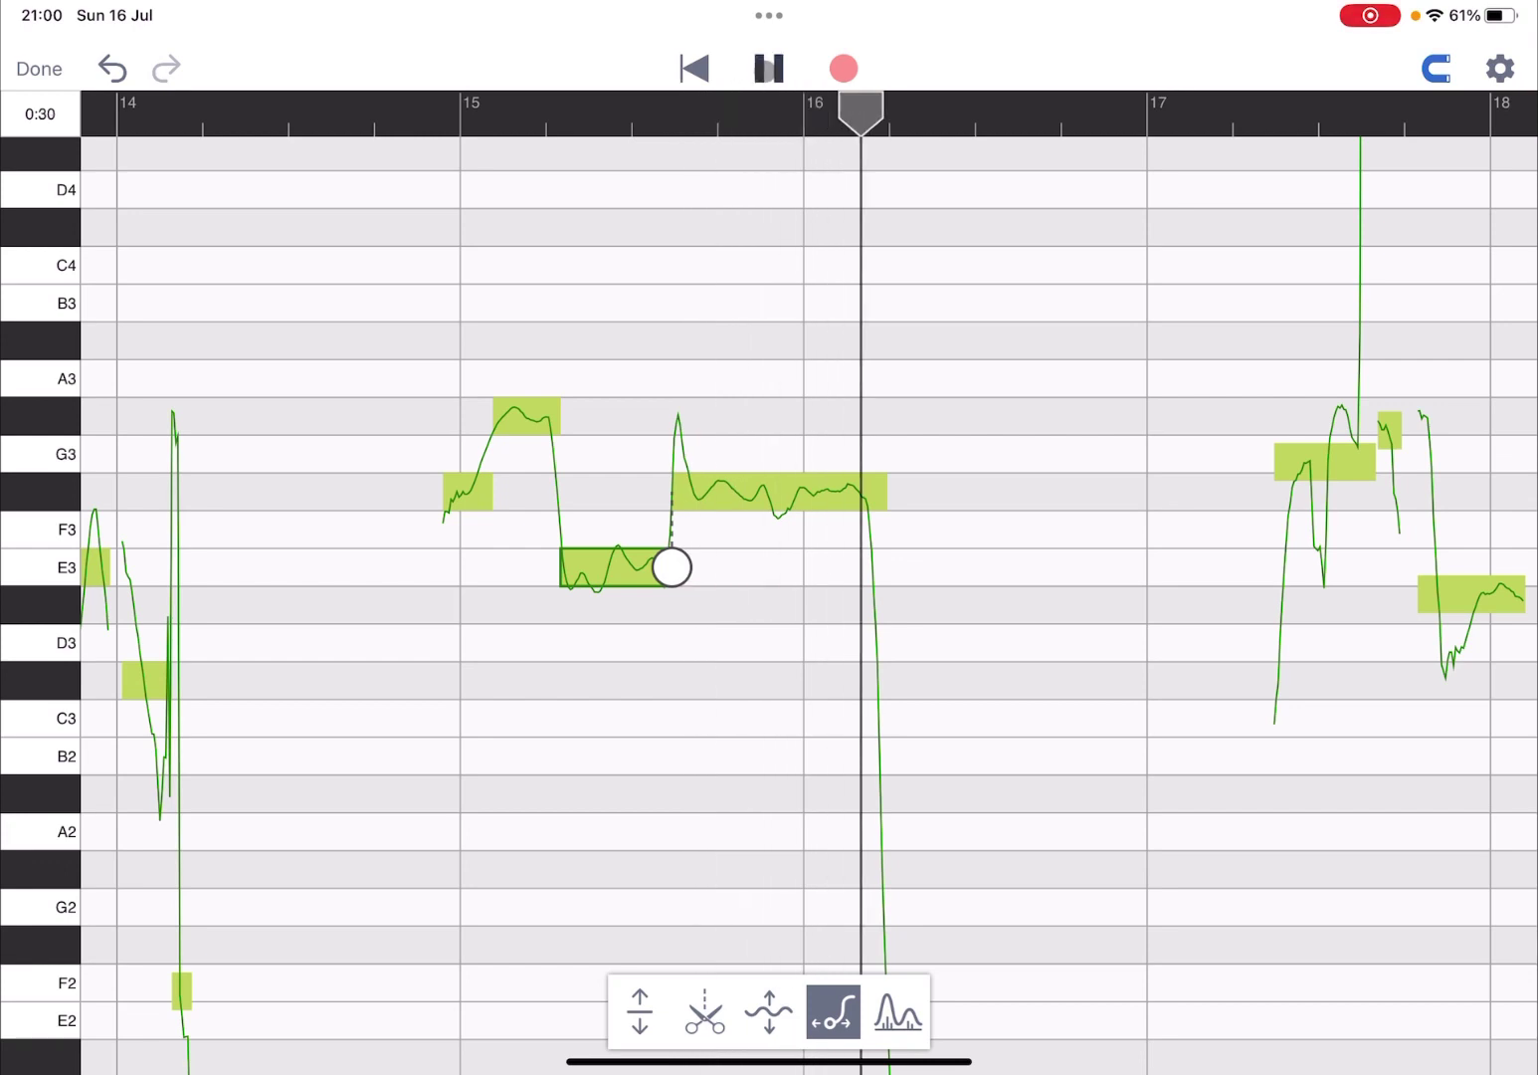
{"action": "left_click", "coordinate": [767, 69]}
Step: Try a long E3-to-F#3 glide, audition it, then shorten it back to the note's end
{"action": "left_click_drag", "start_coordinate": [671, 566], "coordinate": [309, 549]}
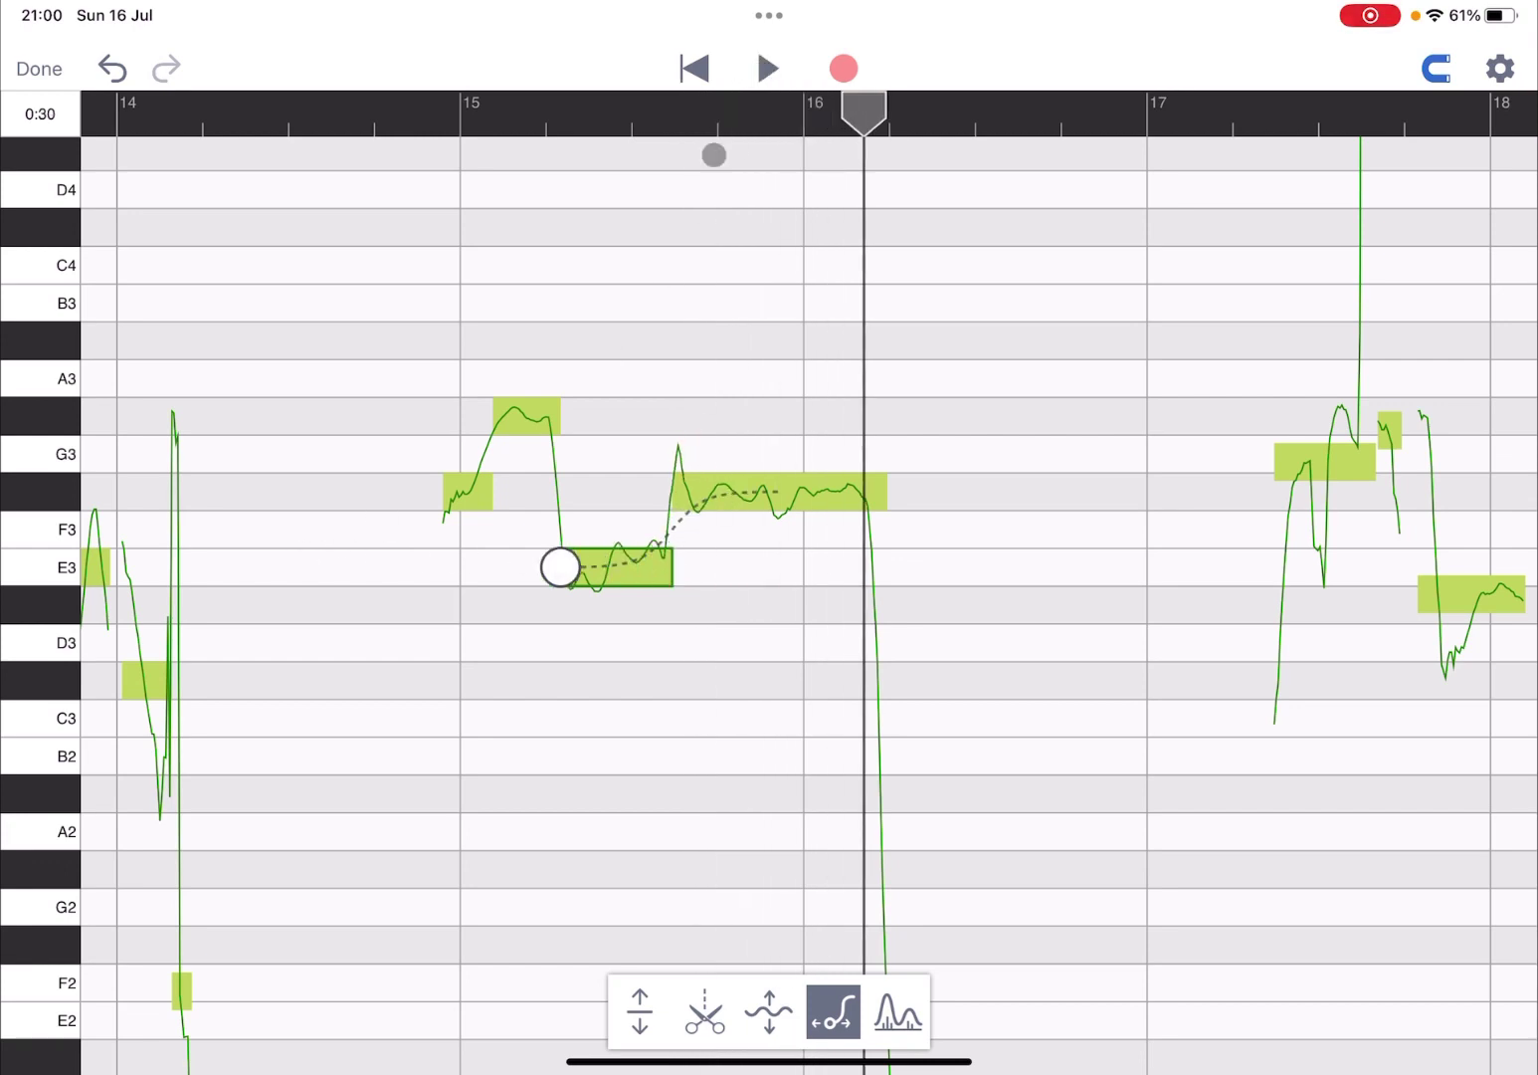
{"action": "left_click", "coordinate": [302, 111]}
{"action": "left_click", "coordinate": [767, 68]}
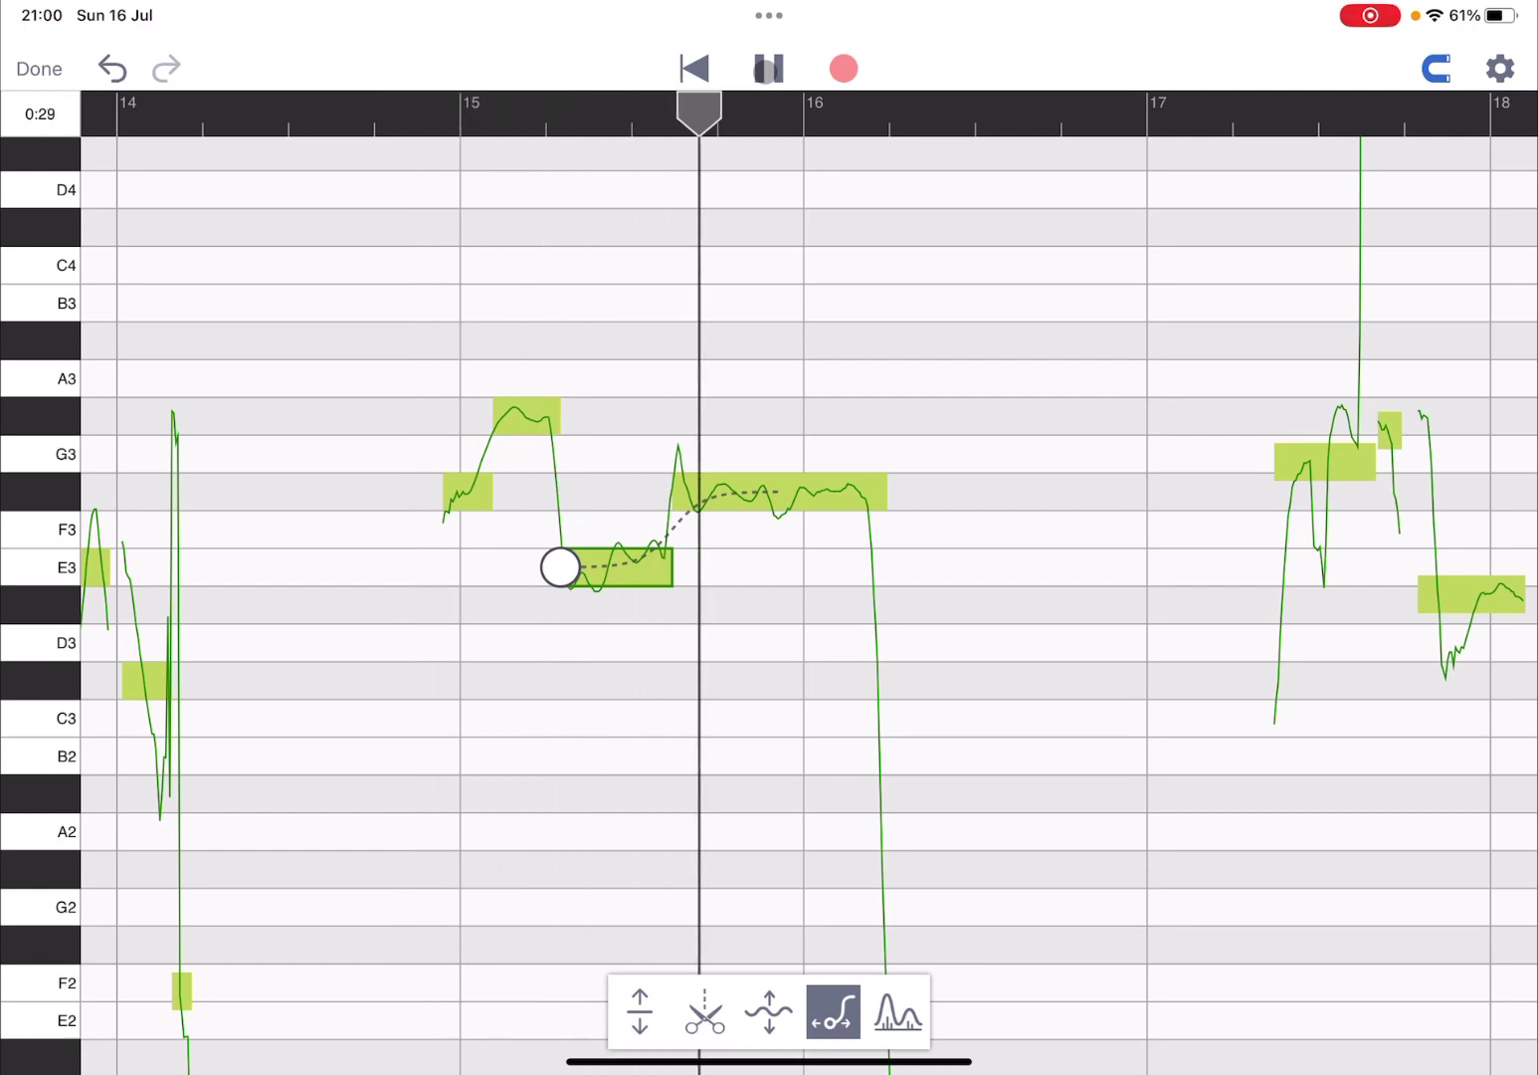
{"action": "left_click", "coordinate": [766, 68]}
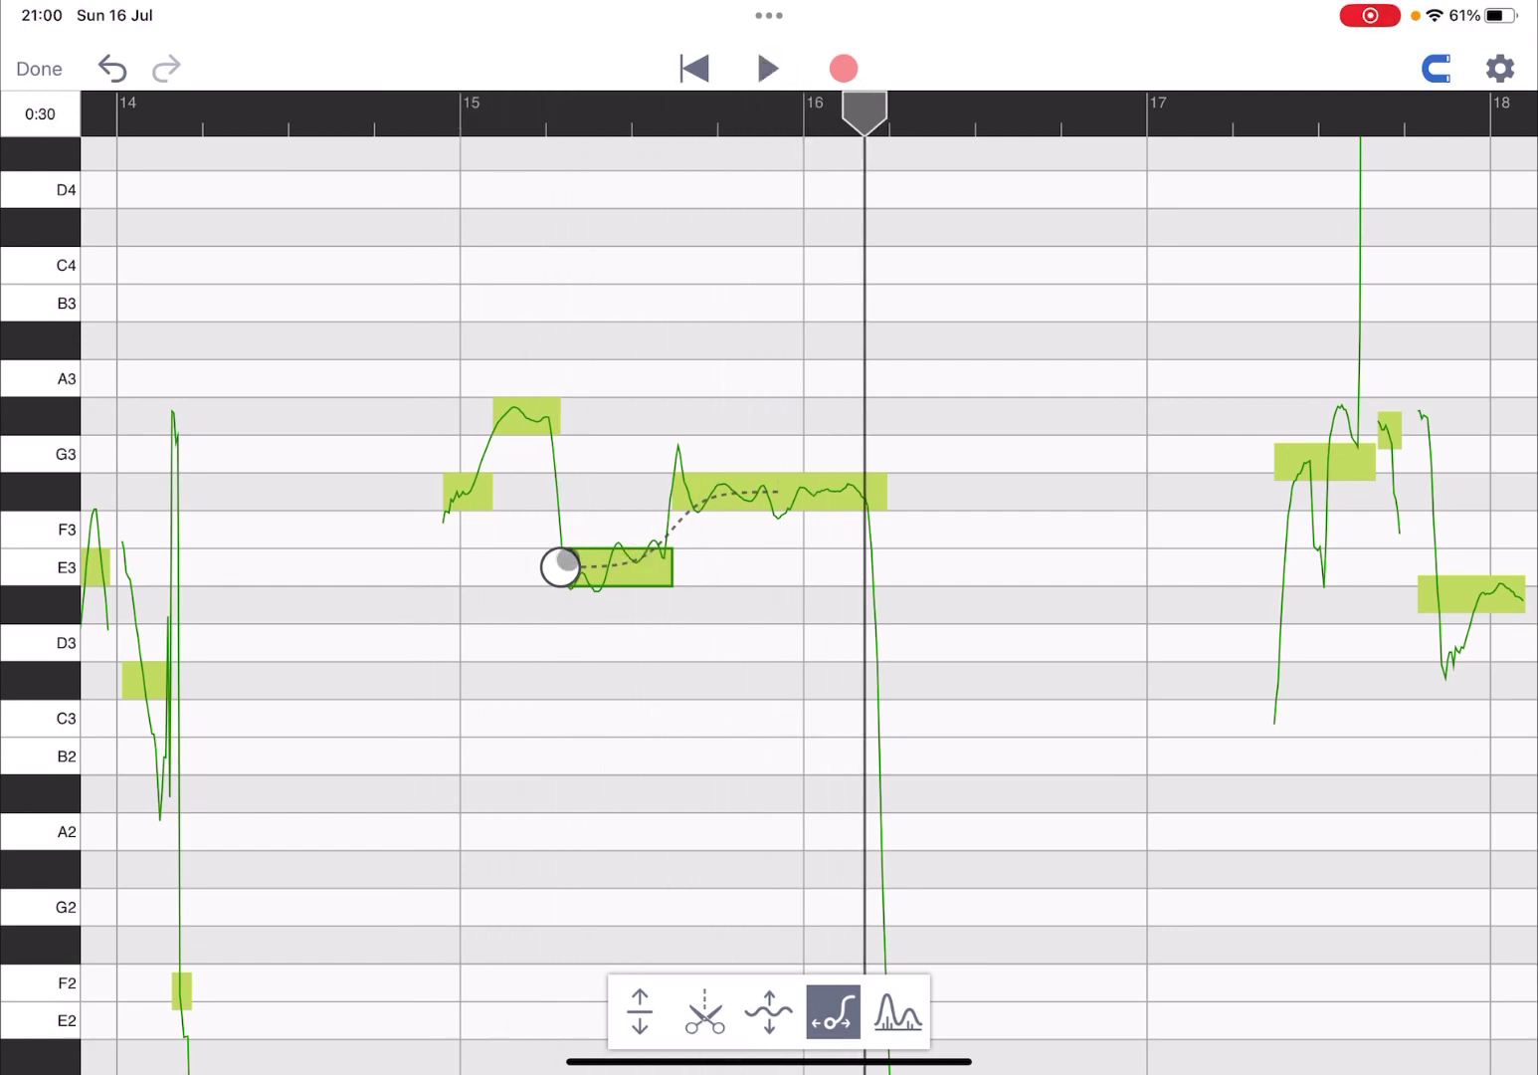
{"action": "left_click_drag", "start_coordinate": [560, 568], "coordinate": [679, 562]}
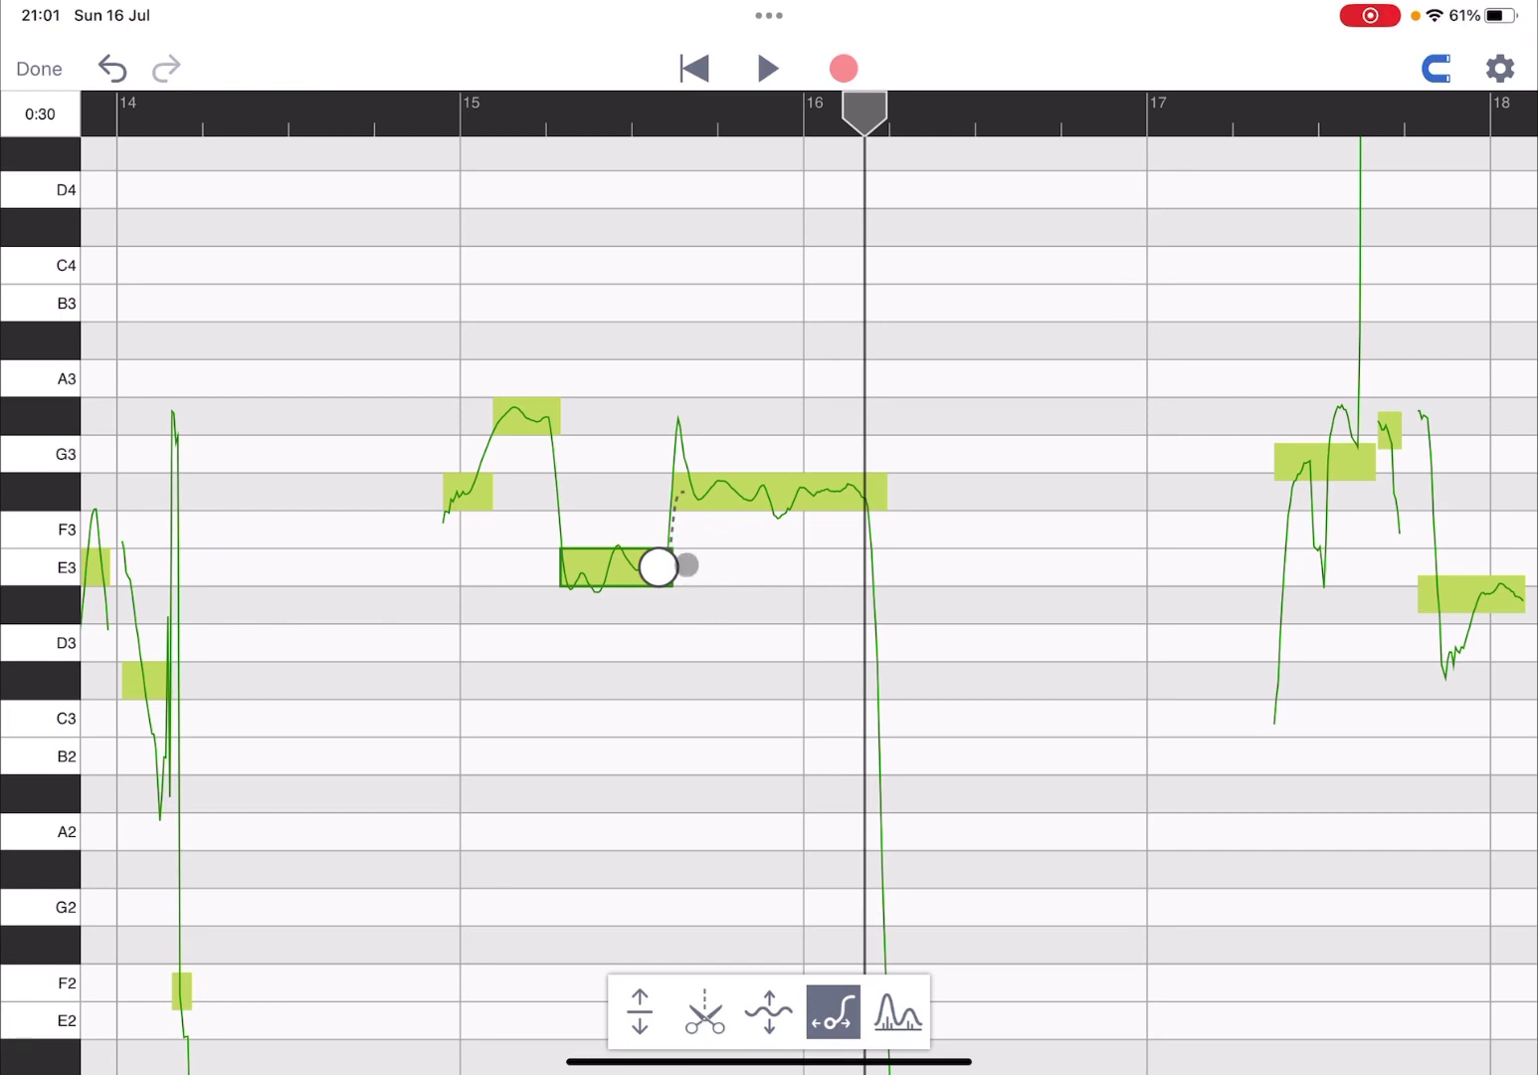
Step: Trial the bar-16 note's formant at D3, audition from bar 15, then reset it to F#3
{"action": "left_click", "coordinate": [900, 996]}
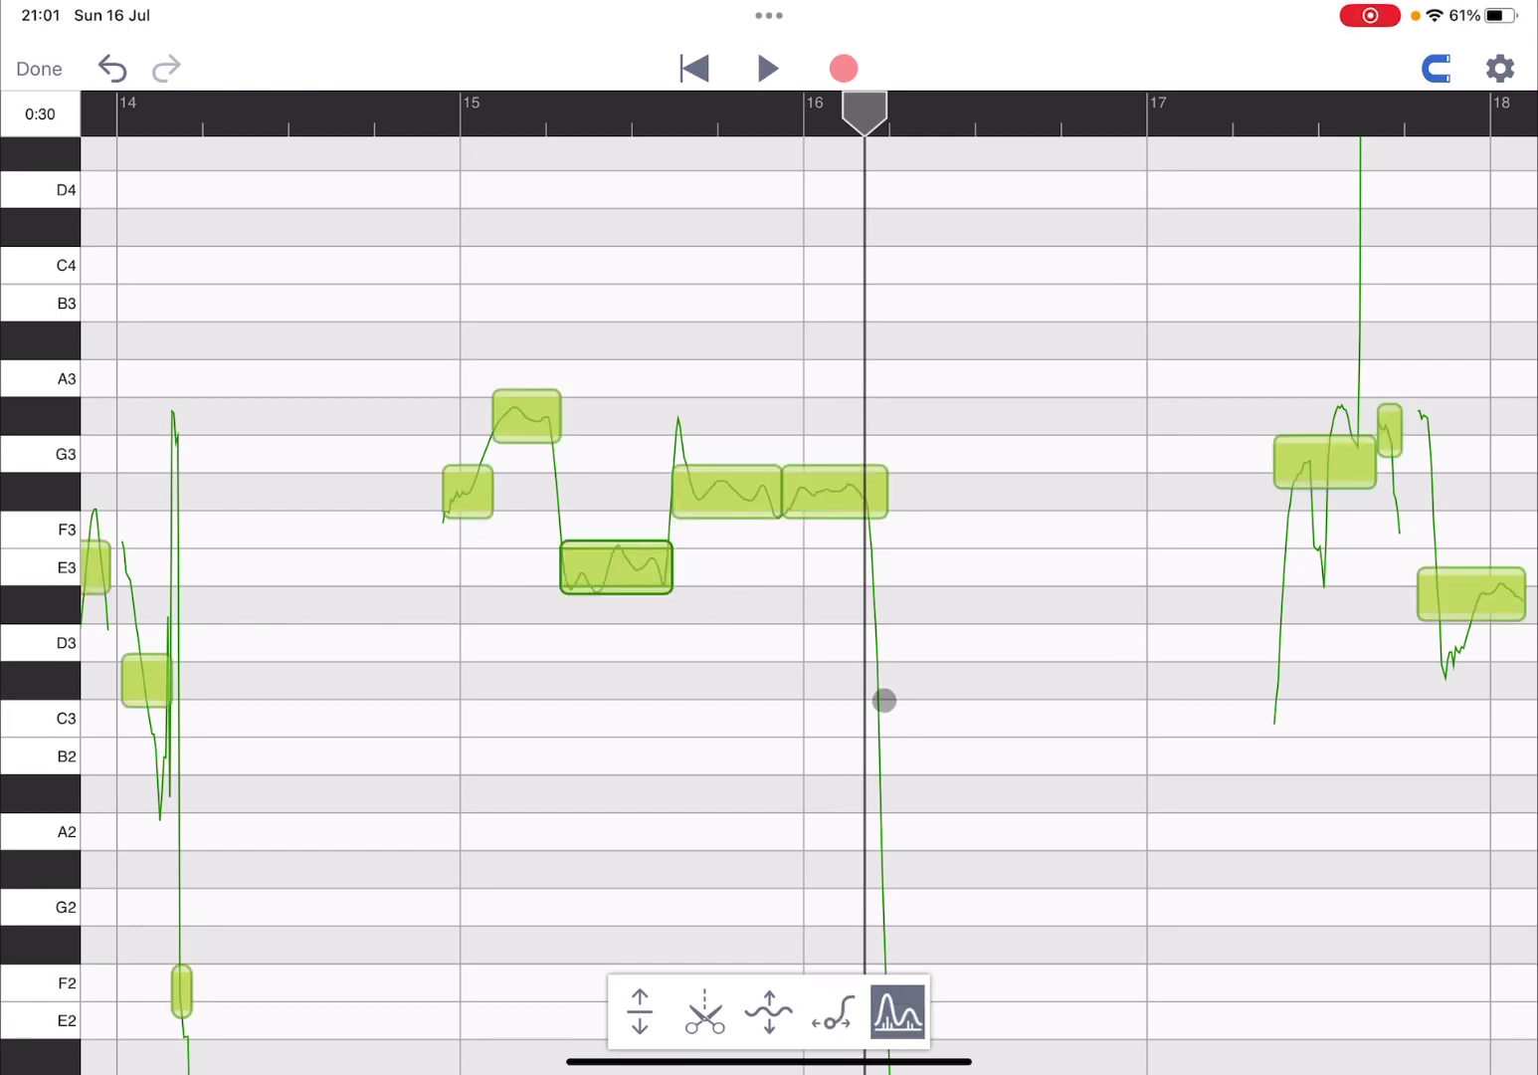
{"action": "scroll", "coordinate": [882, 701], "scroll_direction": "right", "scroll_amount": 5}
{"action": "scroll", "coordinate": [882, 701], "scroll_direction": "up", "scroll_amount": 1}
{"action": "left_click", "coordinate": [884, 700]}
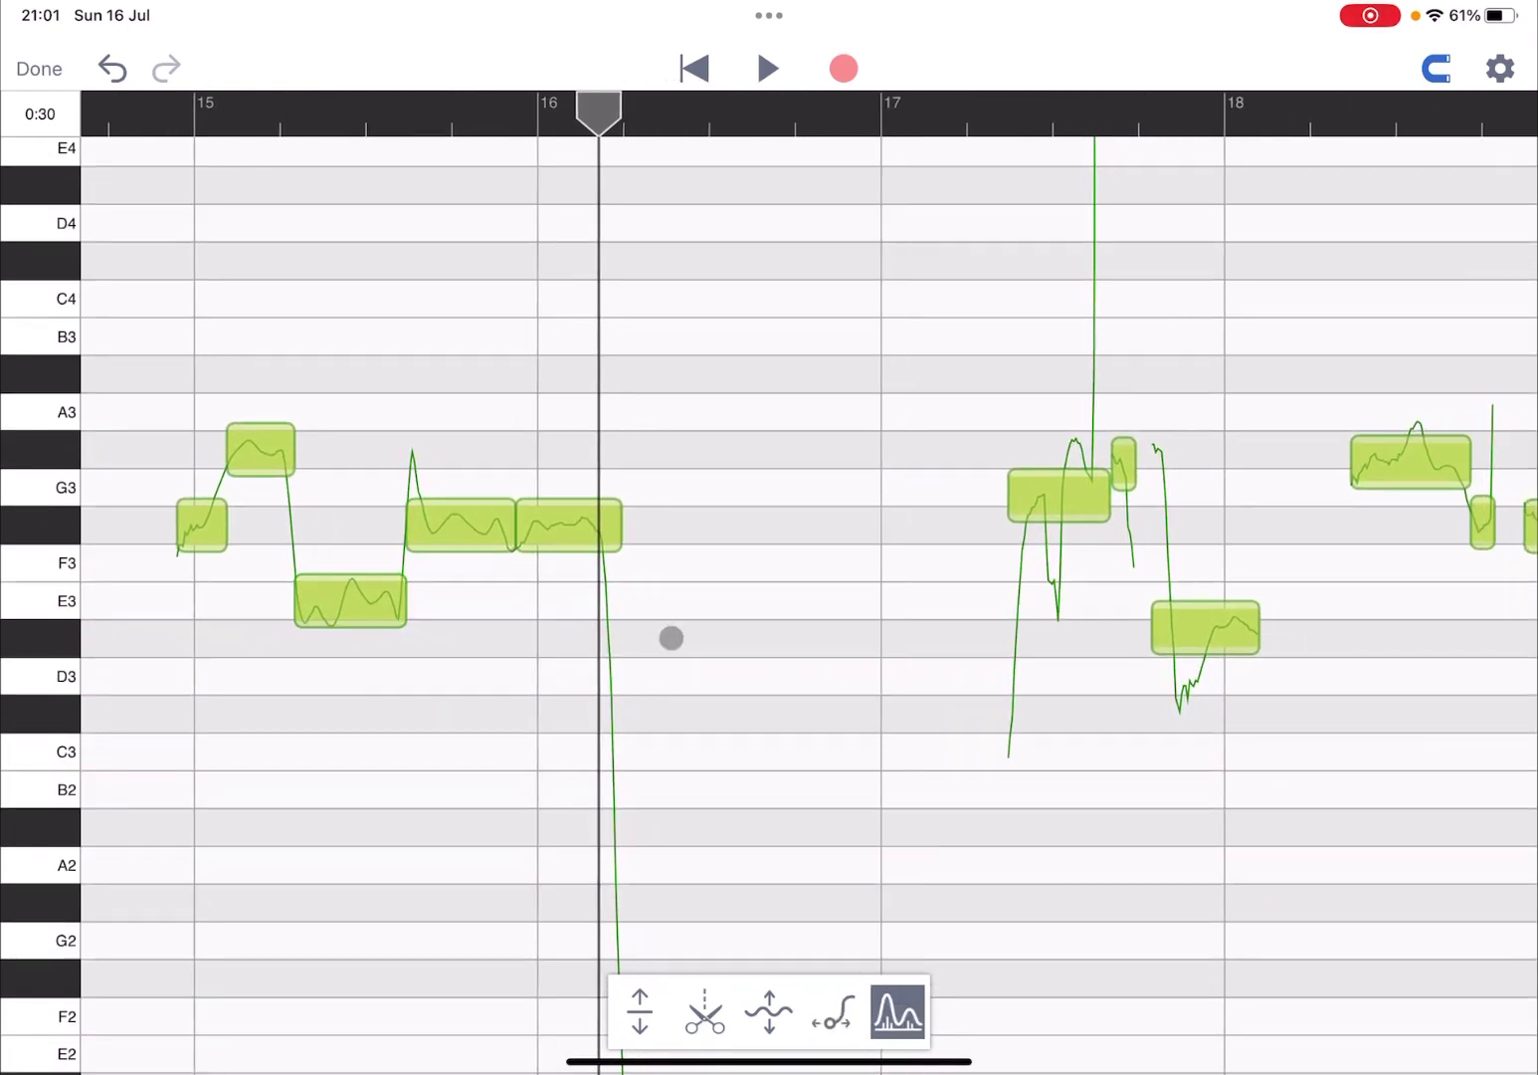
{"action": "left_click_drag", "start_coordinate": [565, 522], "coordinate": [560, 457]}
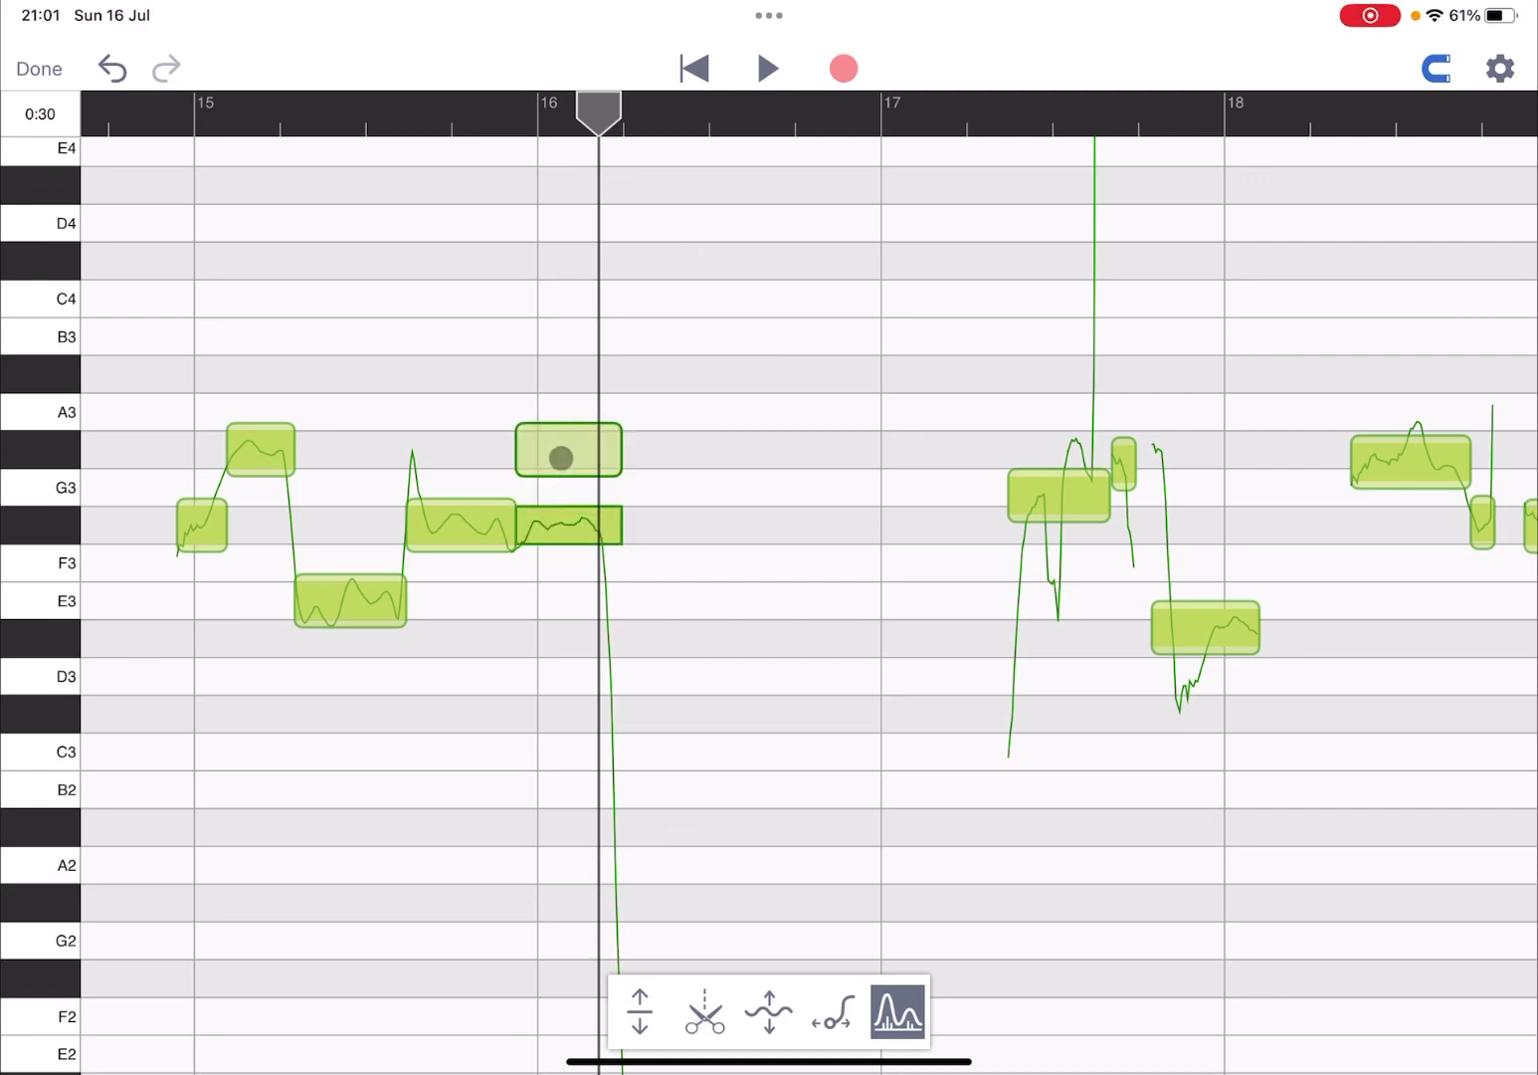
{"action": "left_click_drag", "start_coordinate": [560, 457], "coordinate": [560, 671]}
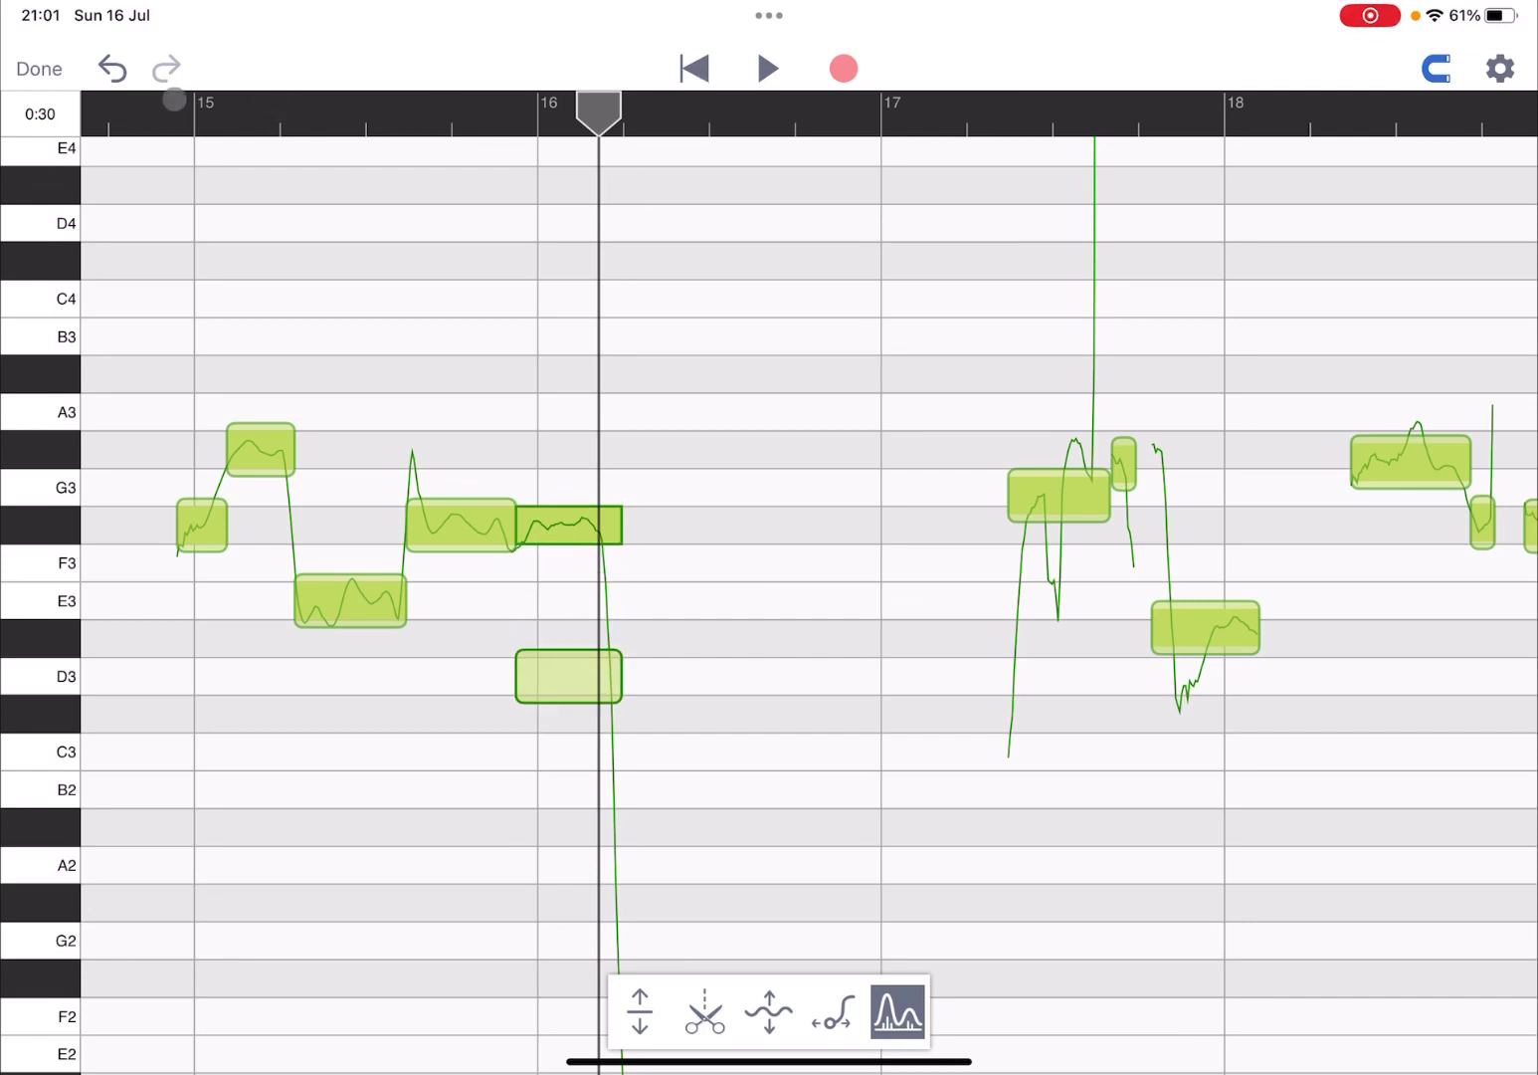
{"action": "left_click", "coordinate": [140, 100]}
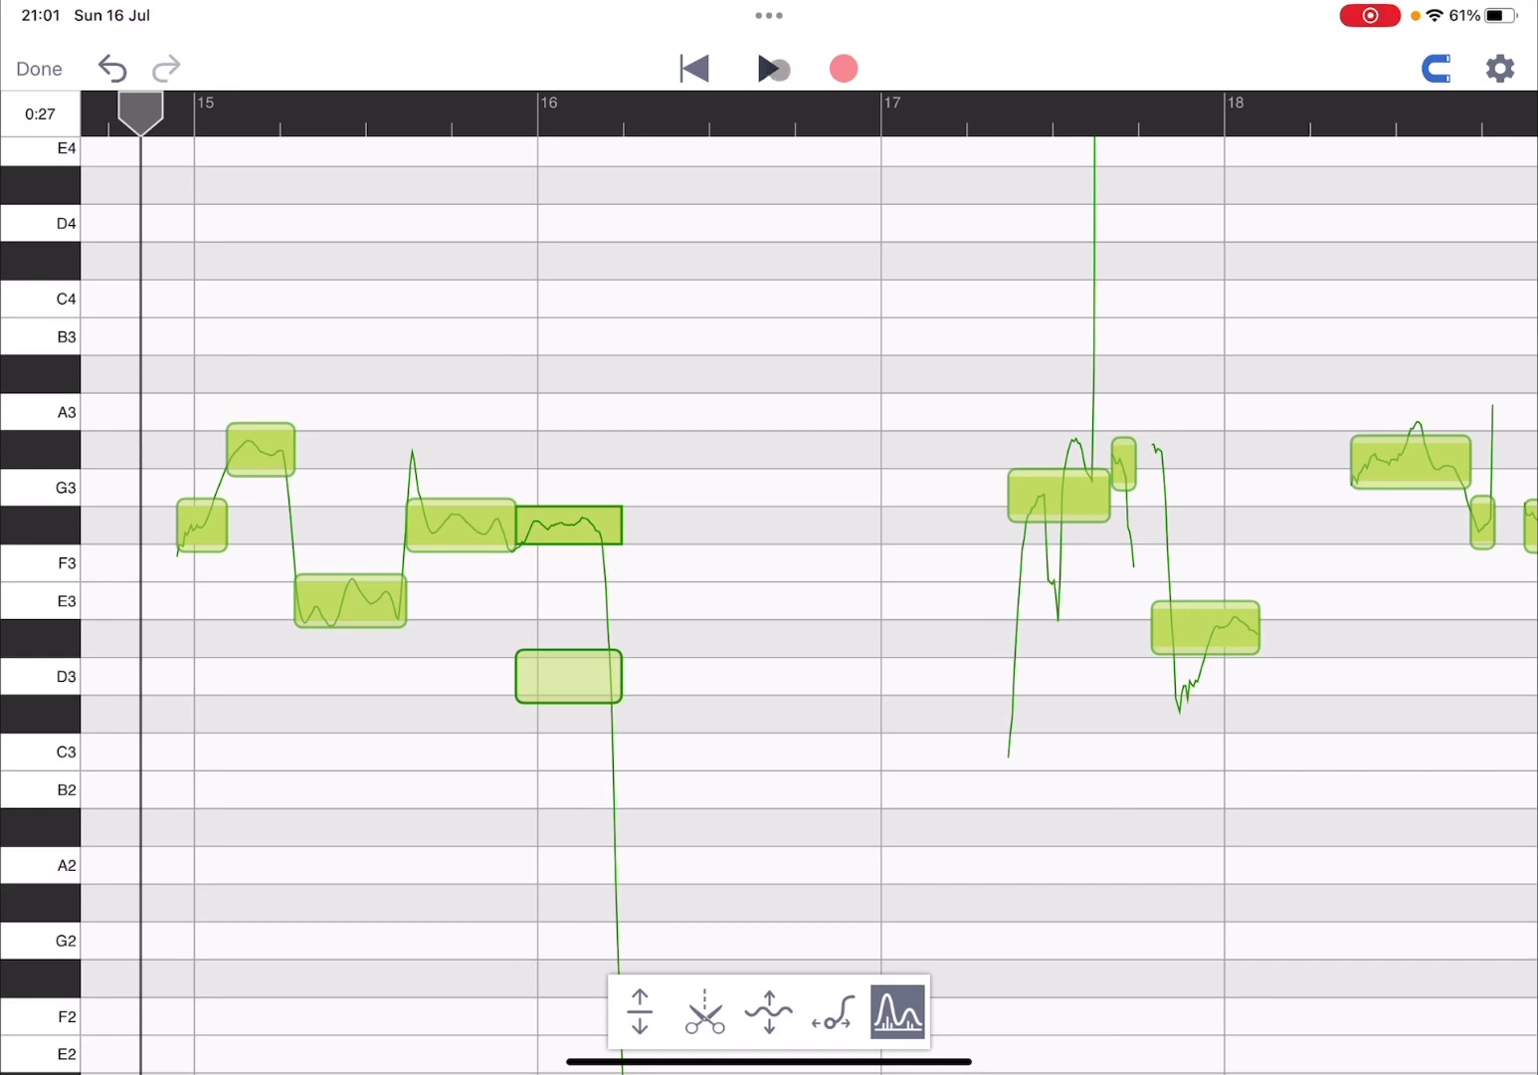
{"action": "left_click", "coordinate": [771, 68]}
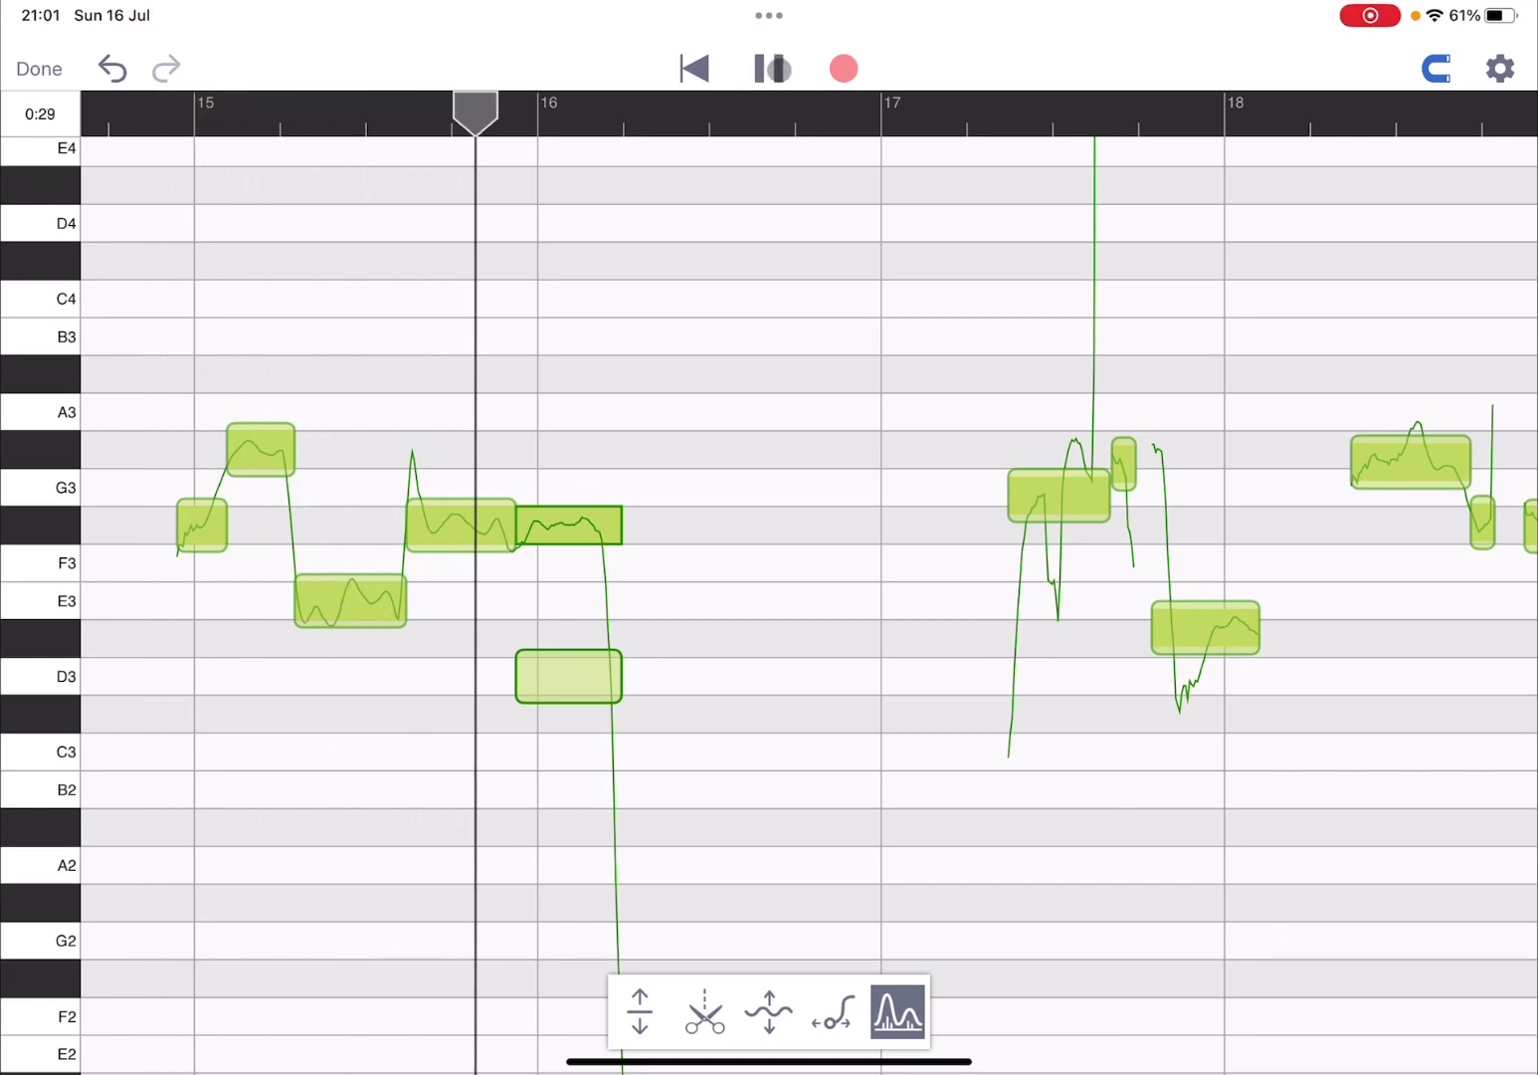
{"action": "left_click", "coordinate": [772, 69]}
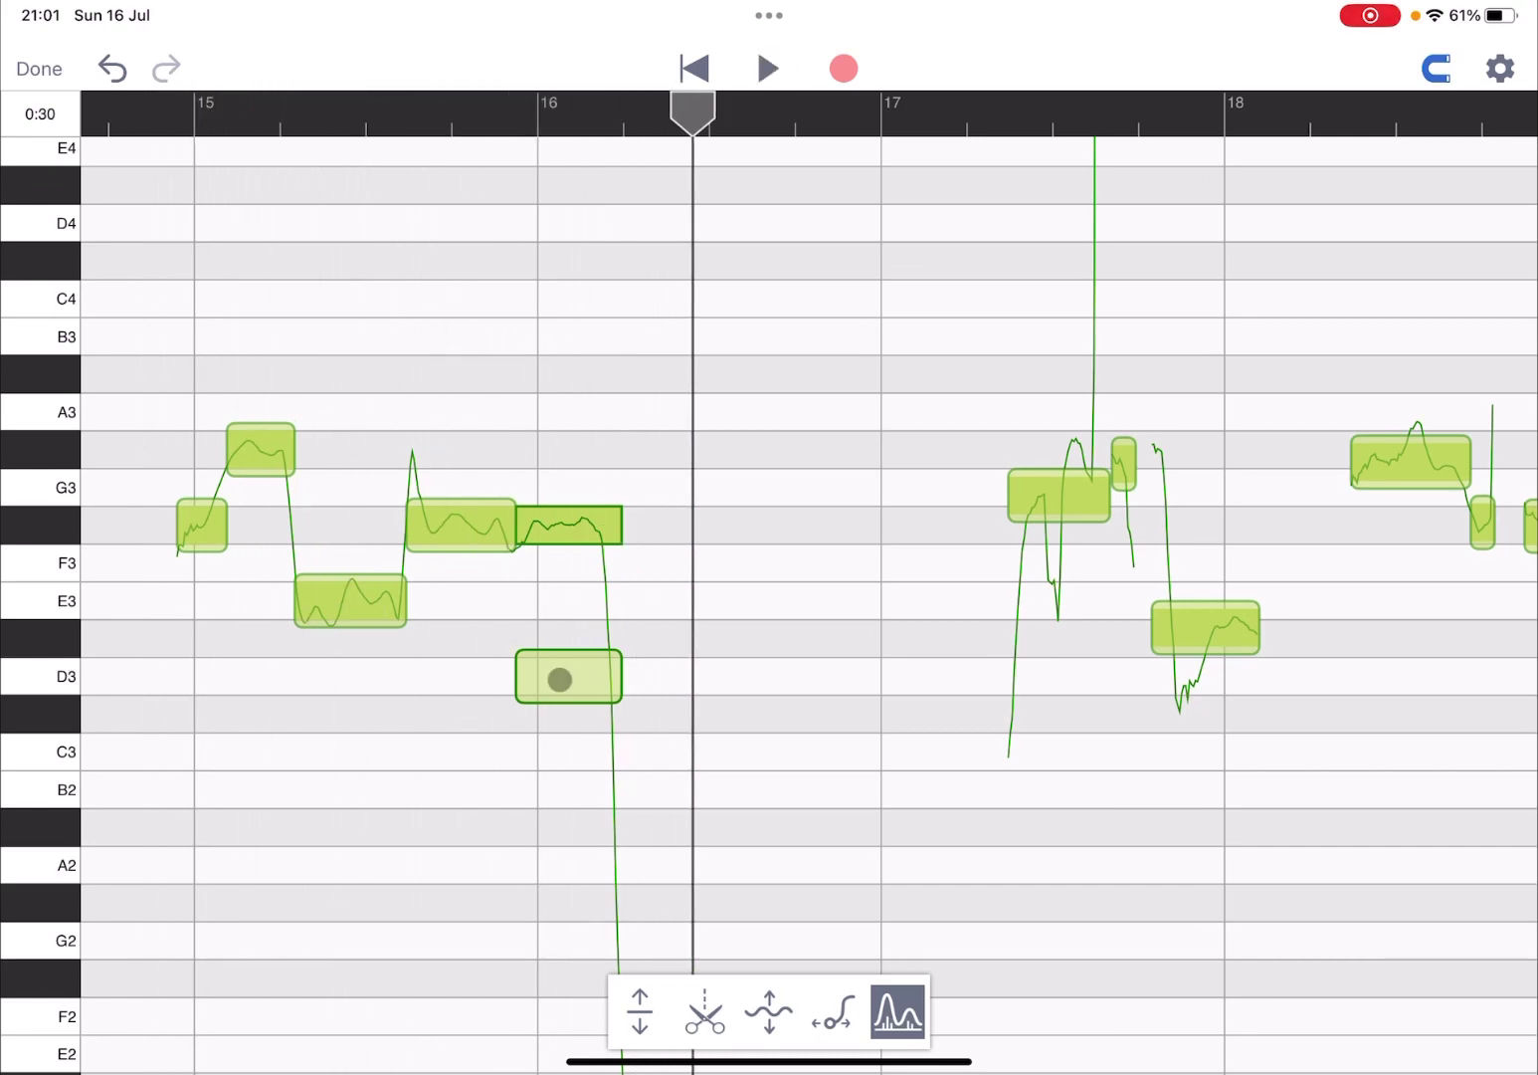
{"action": "left_click_drag", "start_coordinate": [559, 678], "coordinate": [563, 512]}
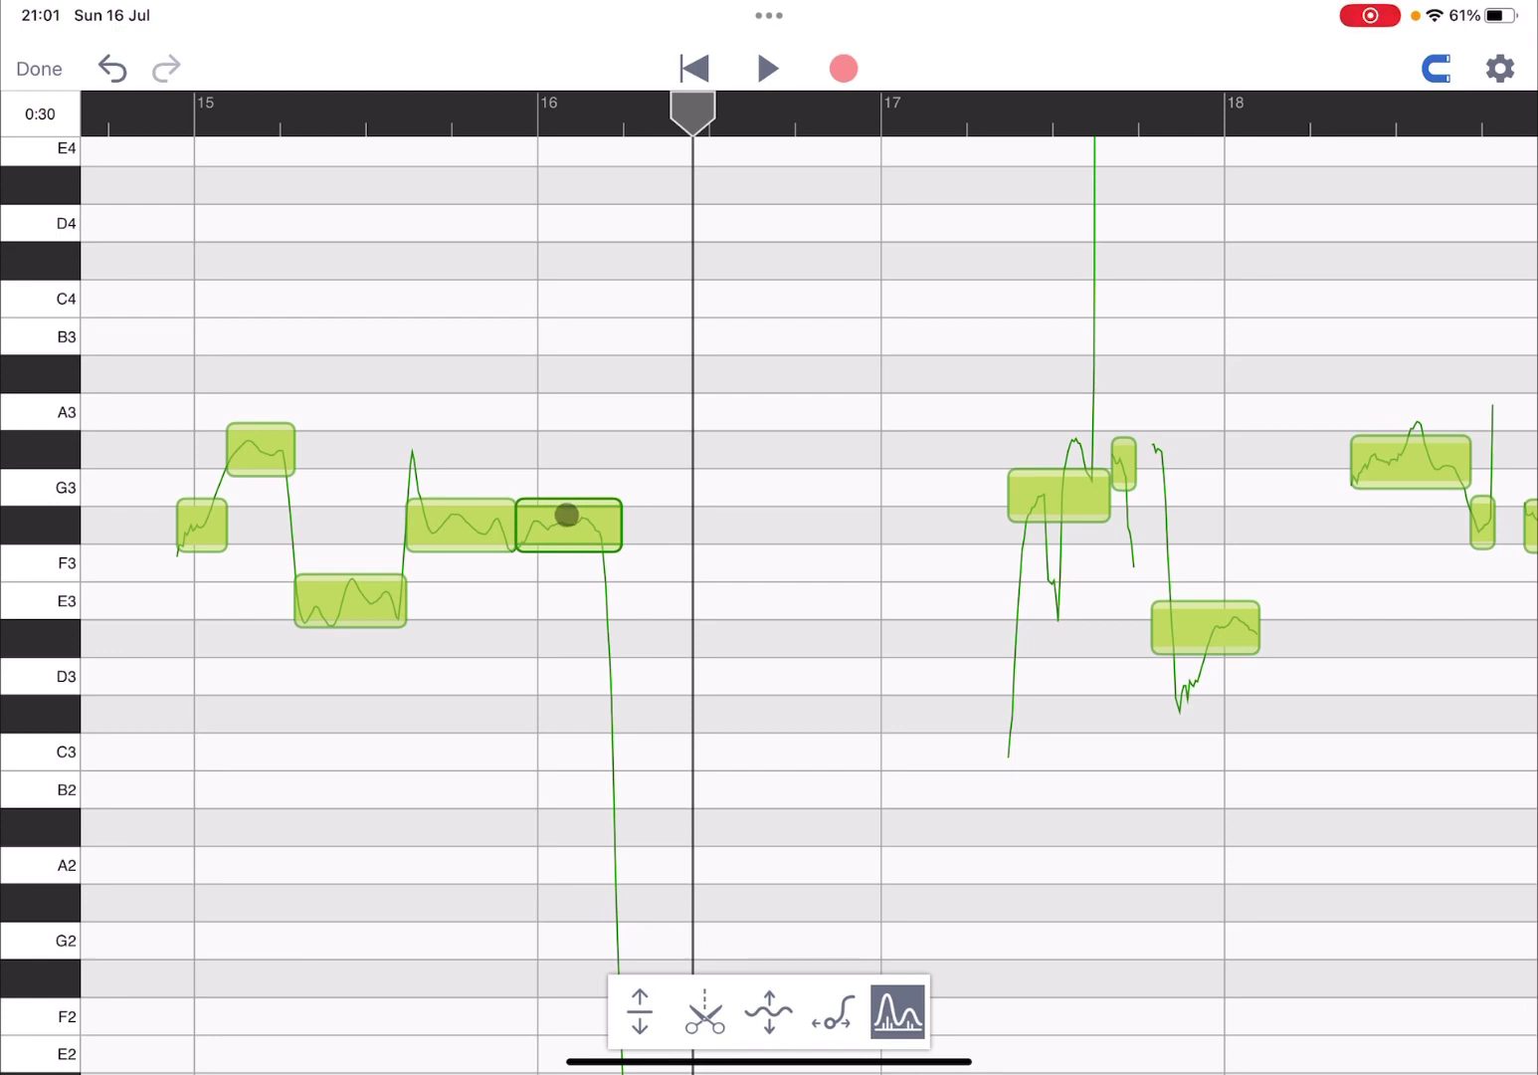